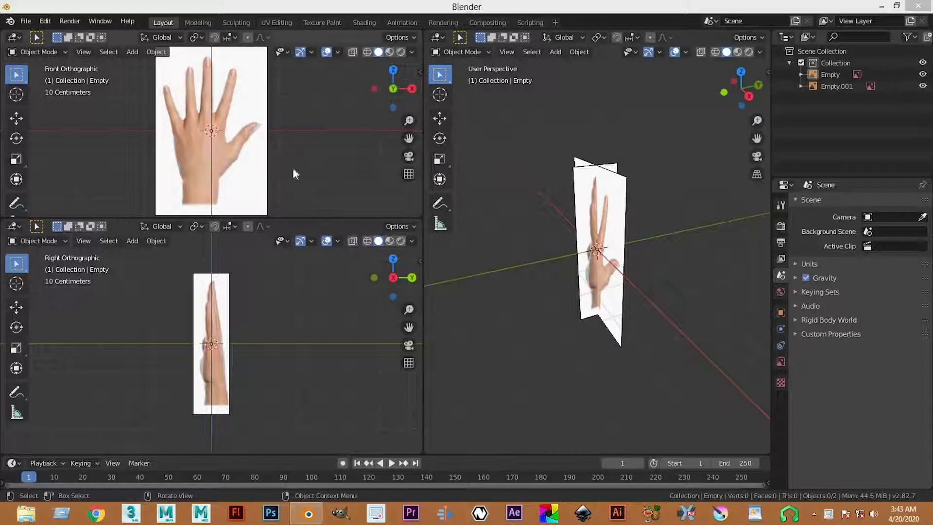
{"action": "left_click", "coordinate": [267, 161]}
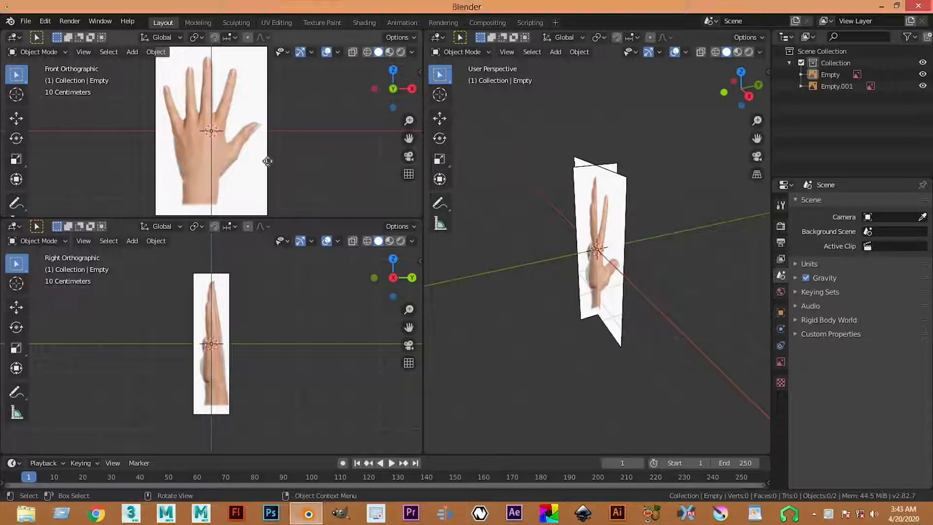
{"action": "right_click", "coordinate": [265, 161]}
{"action": "left_click", "coordinate": [299, 162]}
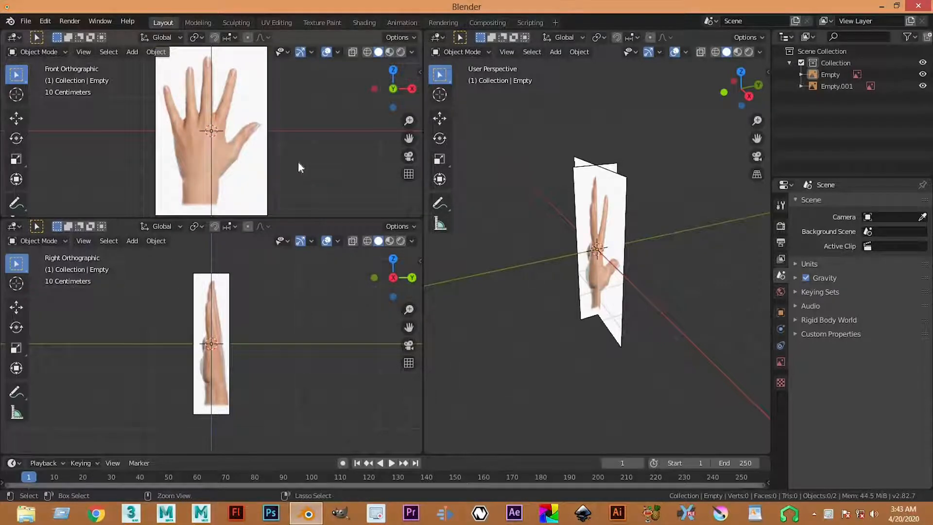
{"action": "key", "text": "ctrl+space"}
{"action": "scroll", "coordinate": [494, 240], "scroll_direction": "up", "scroll_amount": 4}
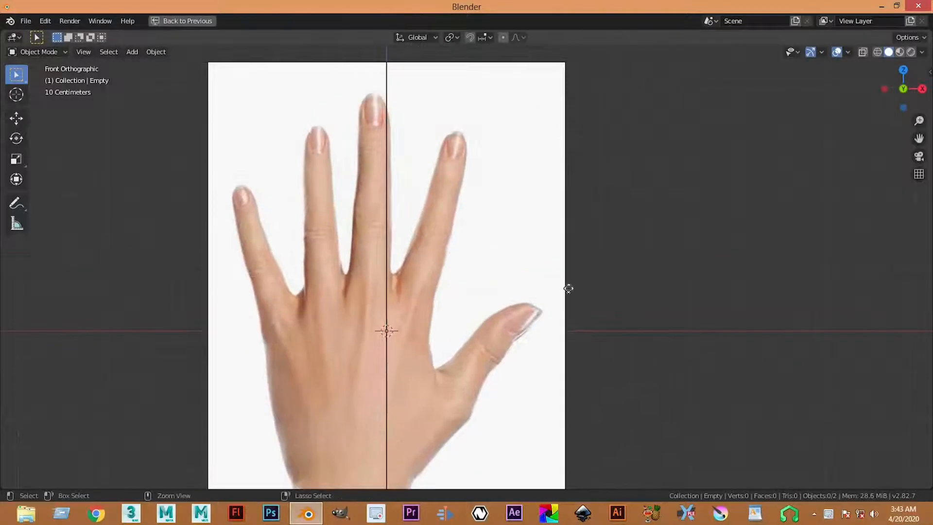
{"action": "key", "text": "ctrl+space"}
Add a mesh cylinder with 6 vertices to the scene
{"action": "key", "text": "shift+a"}
{"action": "mouse_move", "coordinate": [499, 366]}
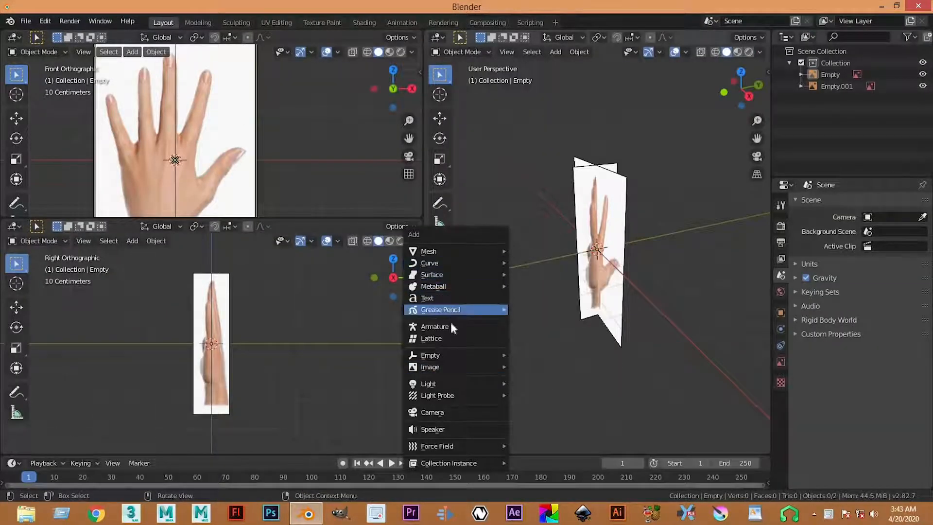
{"action": "mouse_move", "coordinate": [456, 250]}
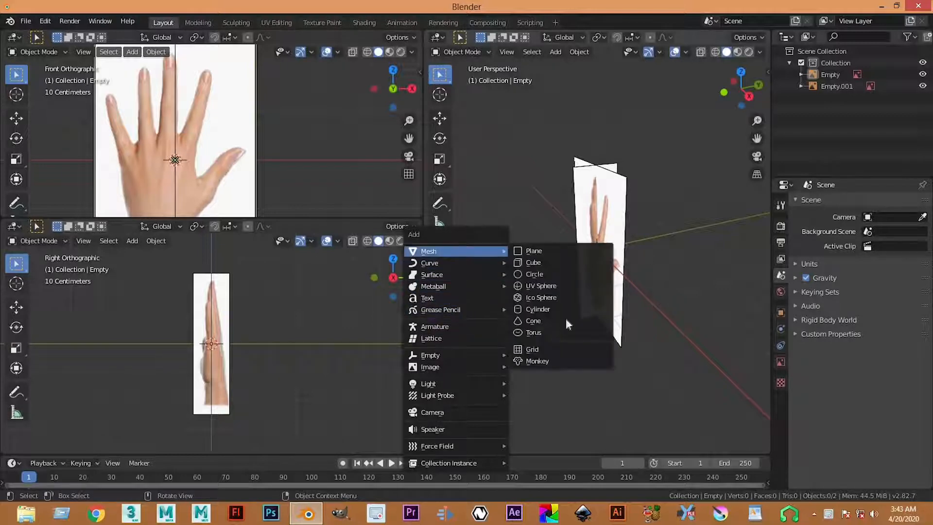
{"action": "left_click", "coordinate": [538, 309]}
{"action": "left_click", "coordinate": [479, 443]}
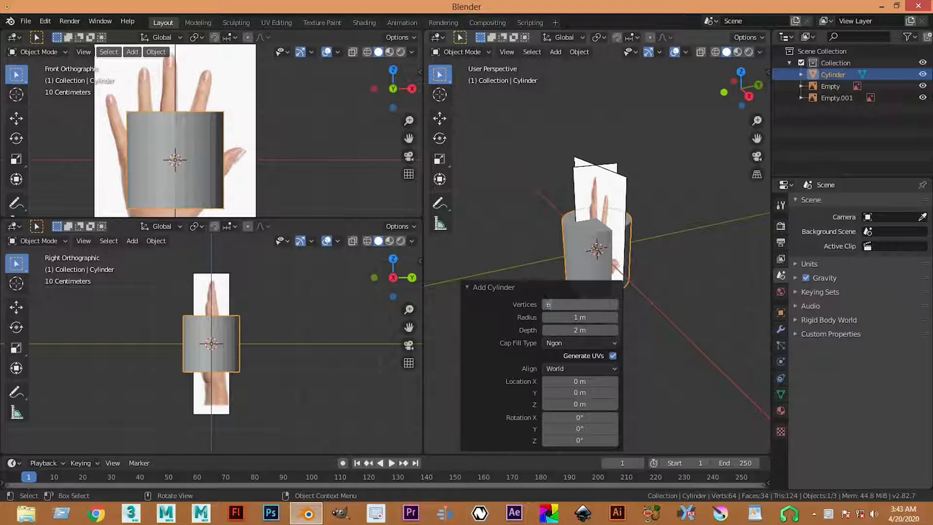
{"action": "key", "text": "Return"}
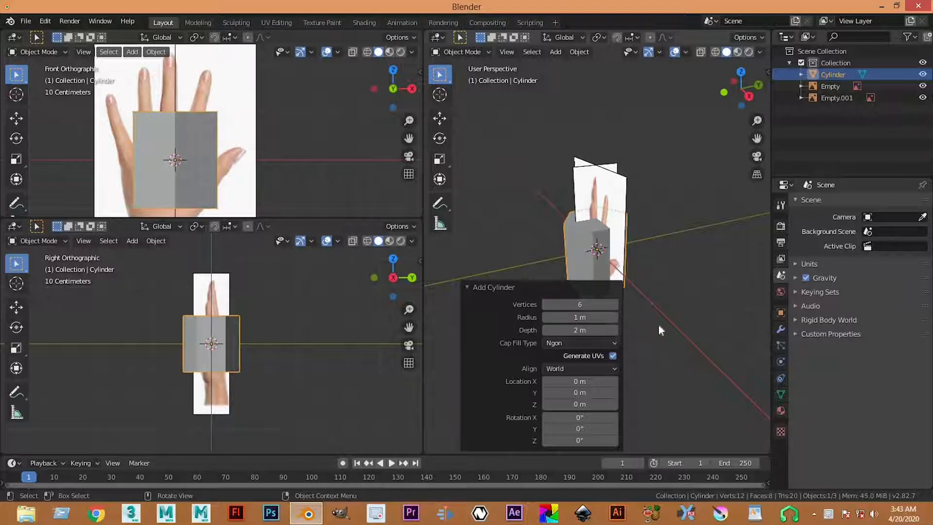
Scale the cylinder down to about finger width and move it onto the base of the index finger in the front view
{"action": "left_click", "coordinate": [367, 201]}
{"action": "left_click", "coordinate": [155, 183]}
{"action": "left_click", "coordinate": [188, 180]}
{"action": "scroll", "coordinate": [299, 200], "scroll_direction": "down", "scroll_amount": 4}
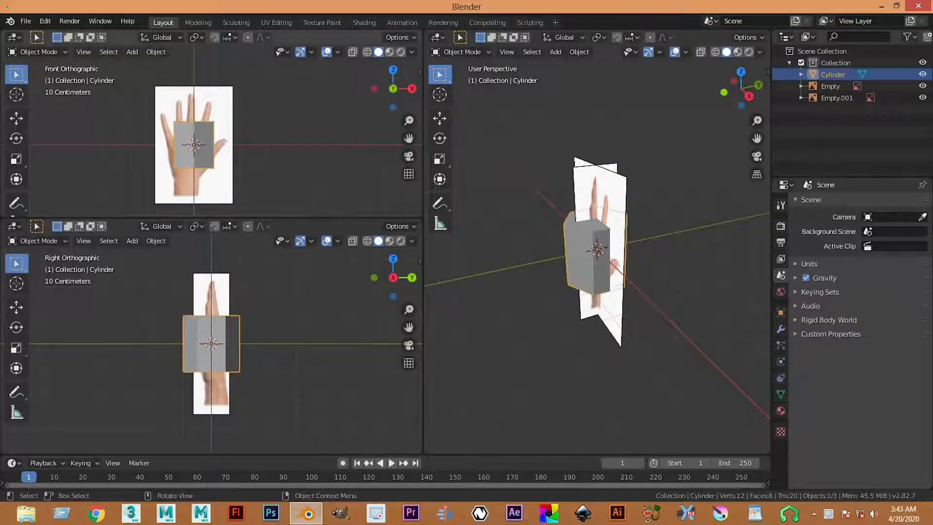
{"action": "key", "text": "s"}
{"action": "left_click", "coordinate": [197, 165]}
{"action": "scroll", "coordinate": [196, 101], "scroll_direction": "up", "scroll_amount": 5}
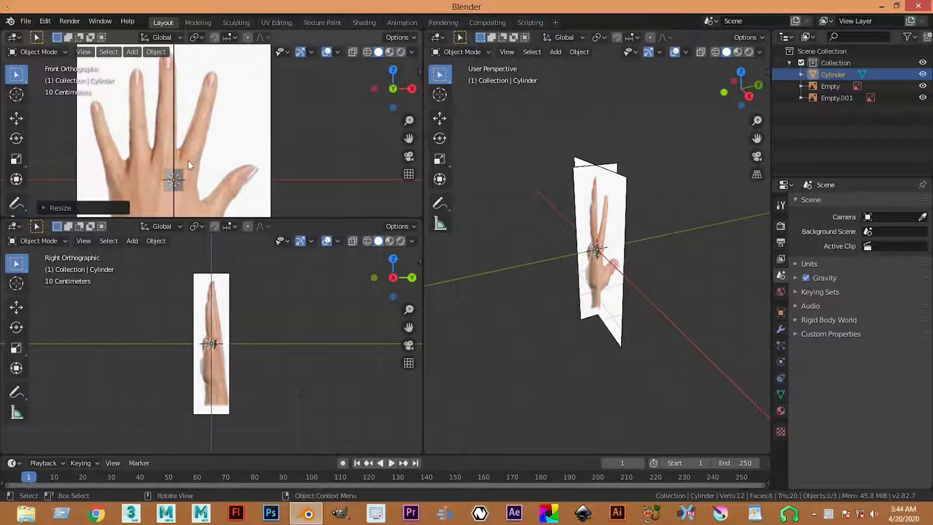
{"action": "key", "text": "g"}
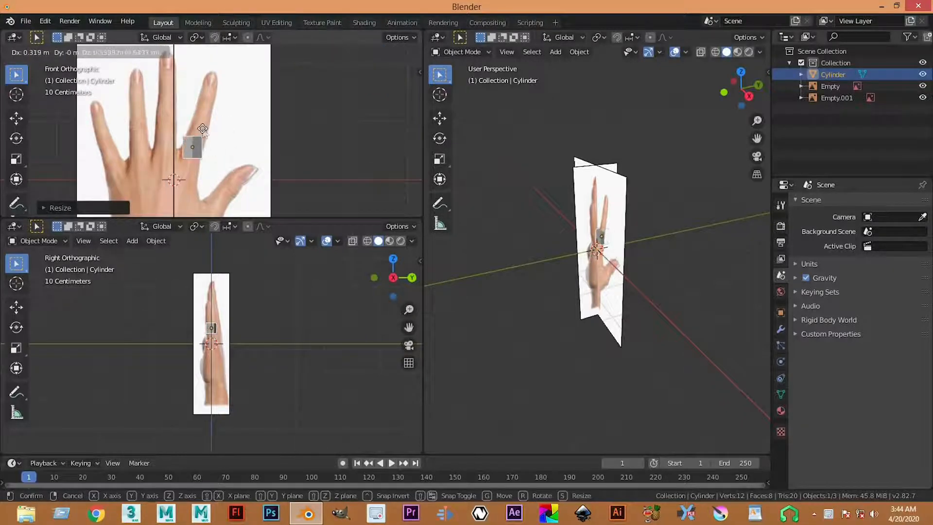
{"action": "left_click", "coordinate": [204, 134]}
In Edit Mode, select the cylinder's top face and move it up along the index finger to the fingertip
{"action": "key", "text": "Tab"}
{"action": "scroll", "coordinate": [205, 129], "scroll_direction": "up", "scroll_amount": 5}
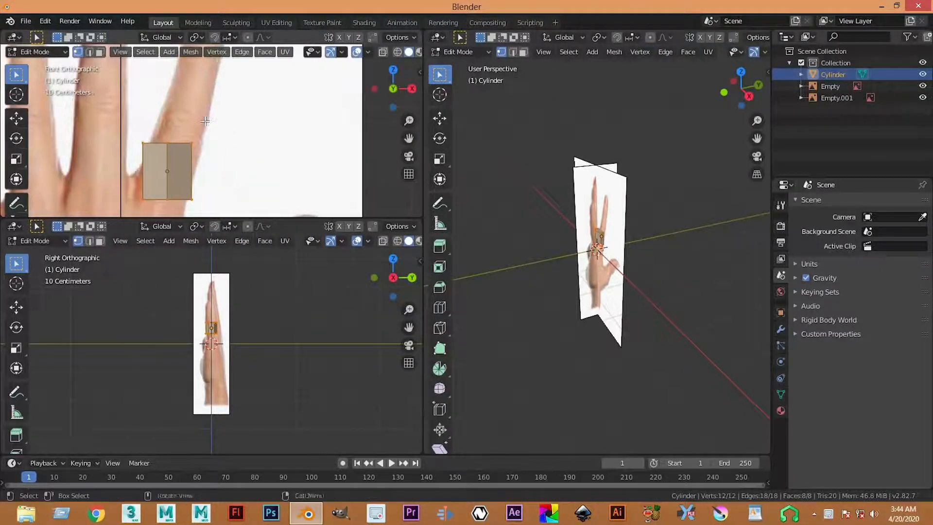
{"action": "scroll", "coordinate": [171, 130], "scroll_direction": "up", "scroll_amount": 2}
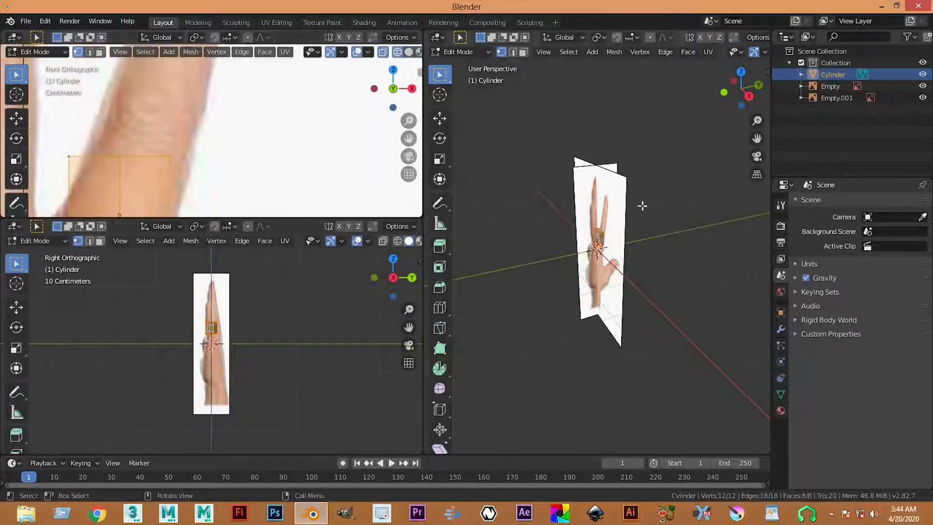
{"action": "scroll", "coordinate": [632, 200], "scroll_direction": "up", "scroll_amount": 5}
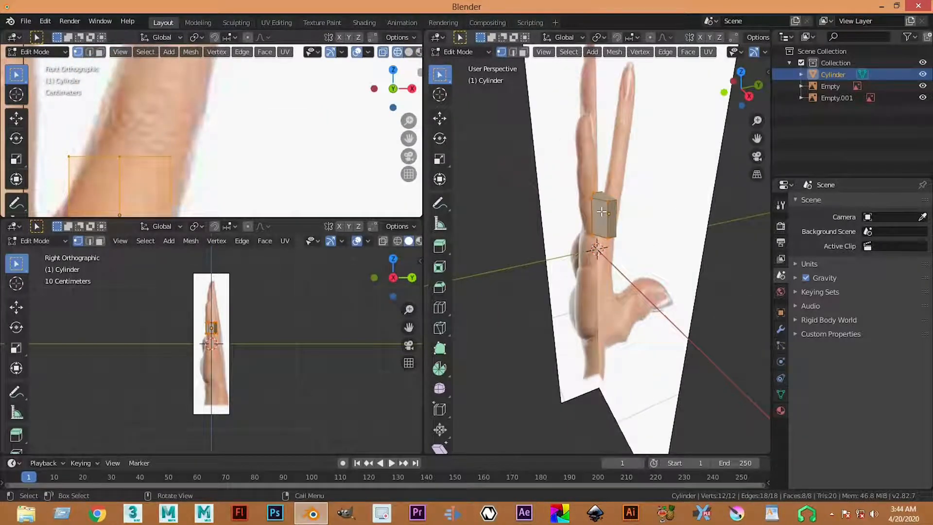
{"action": "key", "text": "3"}
{"action": "left_click", "coordinate": [602, 213]}
{"action": "scroll", "coordinate": [278, 154], "scroll_direction": "down", "scroll_amount": 4}
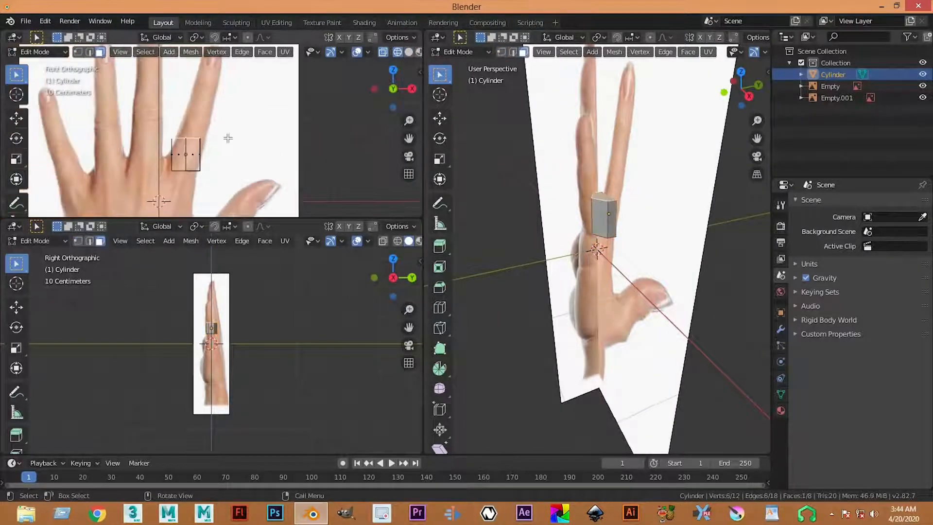
{"action": "key", "text": "e"}
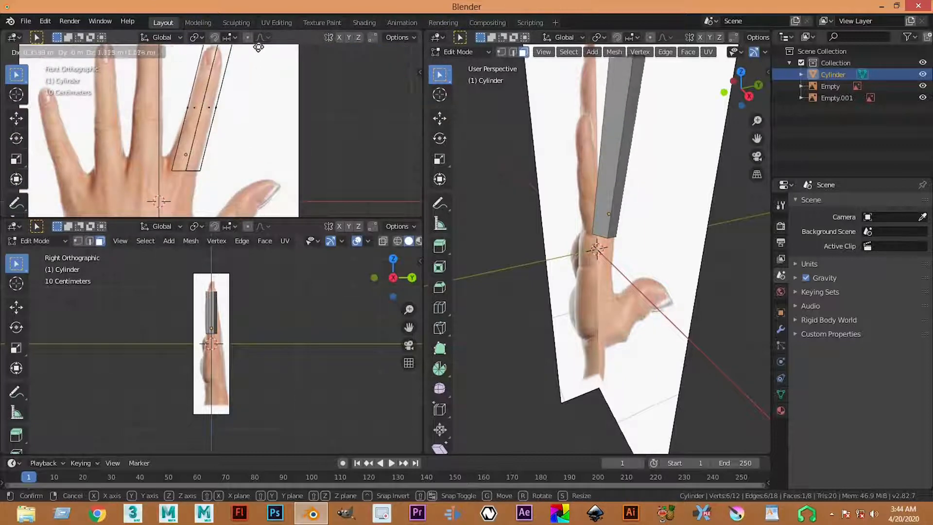
{"action": "left_click", "coordinate": [248, 69]}
{"action": "scroll", "coordinate": [245, 151], "scroll_direction": "up", "scroll_amount": 3}
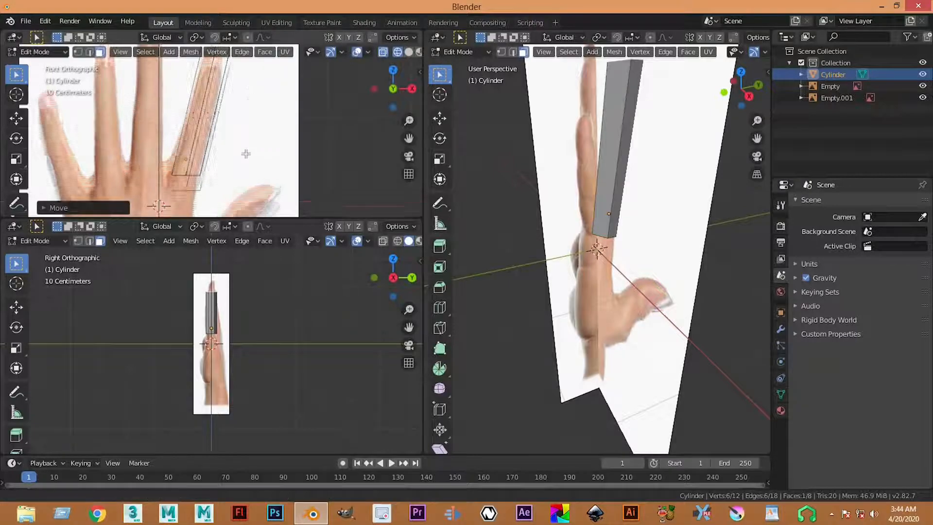
Rotate the top face at the fingertip so it lies square to the index finger's slant
{"action": "key", "text": "ctrl+space"}
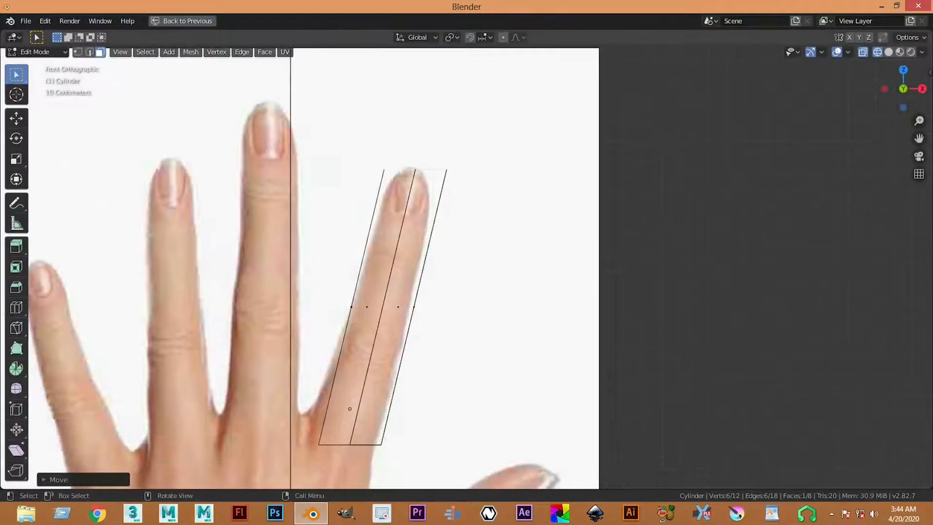
{"action": "key", "text": "r"}
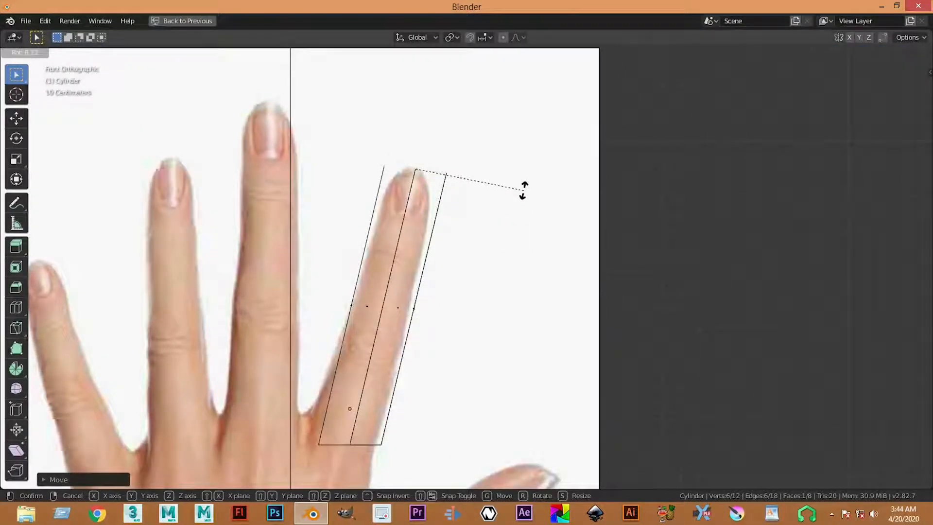
{"action": "left_click", "coordinate": [500, 258]}
Select the cylinder's bottom face, rotate it to match the finger's slant and move it slightly up at the finger base
{"action": "key", "text": "ctrl+space"}
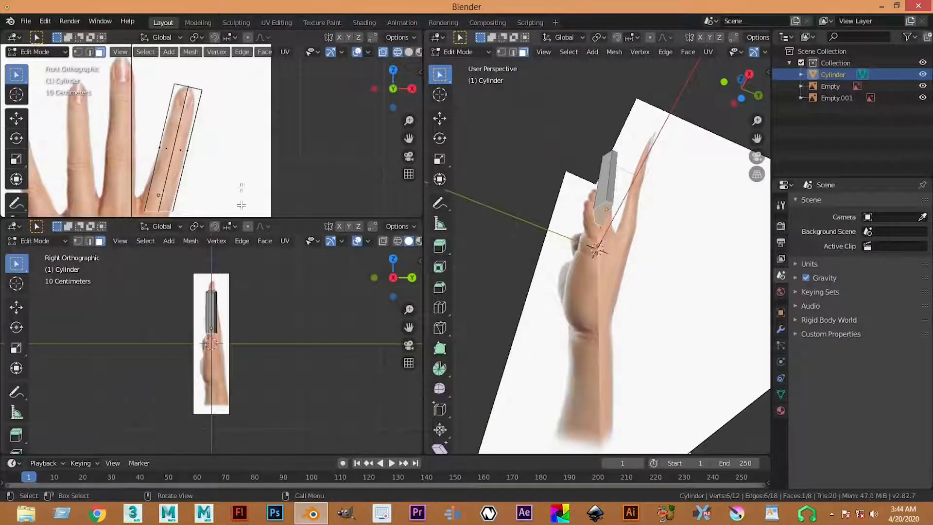
{"action": "key", "text": "ctrl+space"}
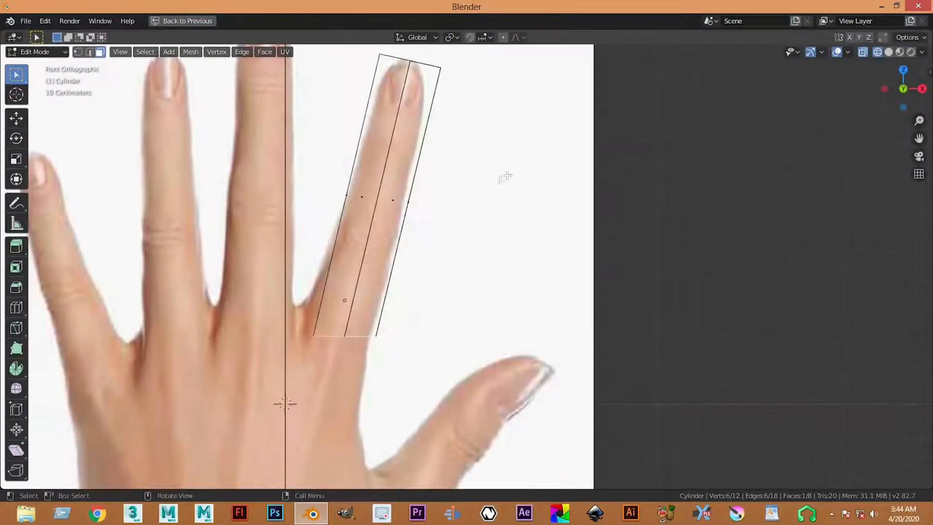
{"action": "key", "text": "r"}
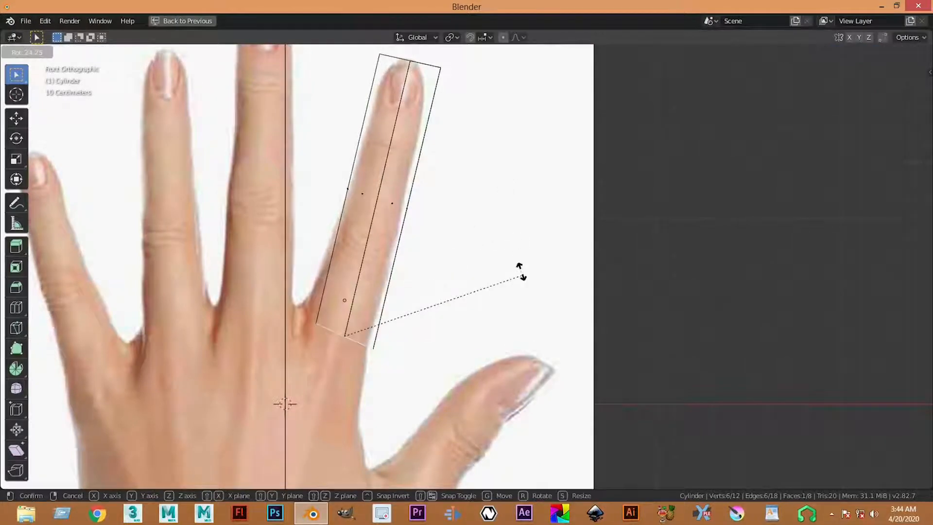
{"action": "left_click", "coordinate": [520, 271]}
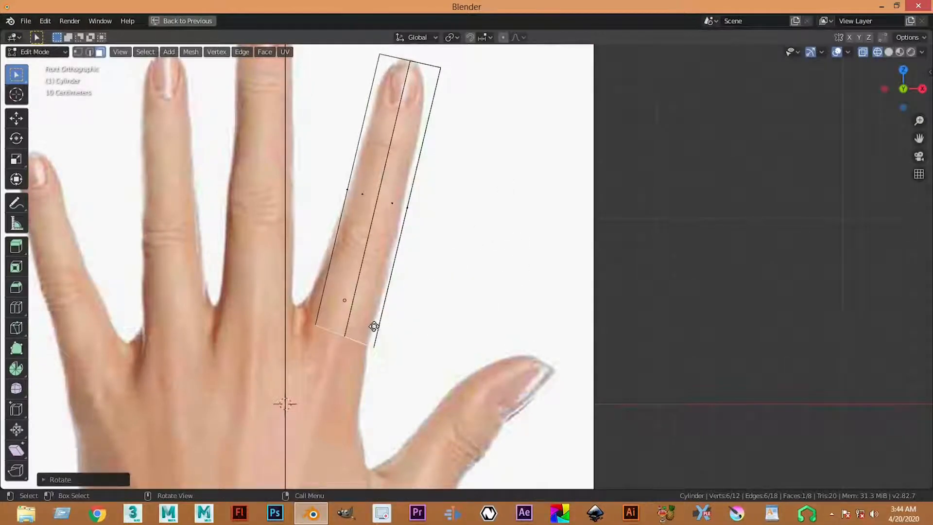
{"action": "key", "text": "g"}
{"action": "left_click", "coordinate": [379, 303]}
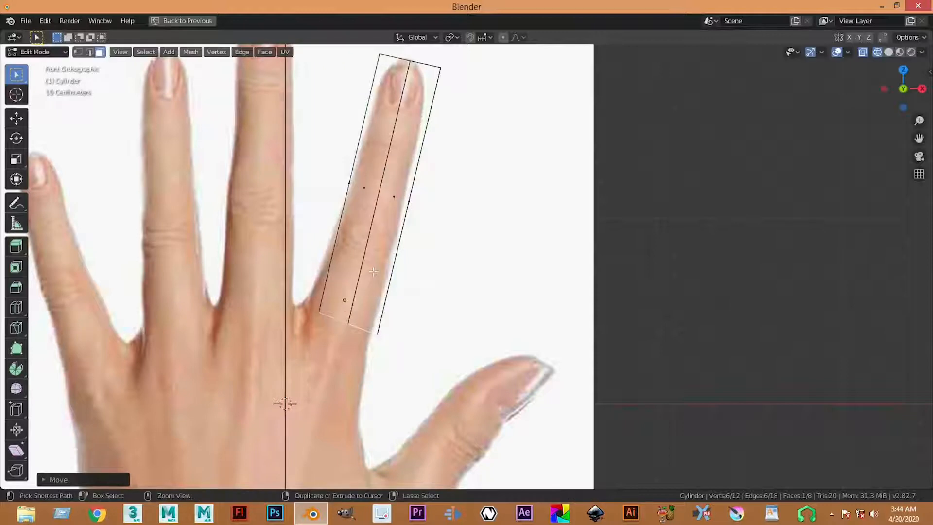
Add two loop cuts across the finger mesh, one at the lower knuckle and one at the upper knuckle
{"action": "key", "text": "ctrl+r"}
{"action": "left_click", "coordinate": [378, 250]}
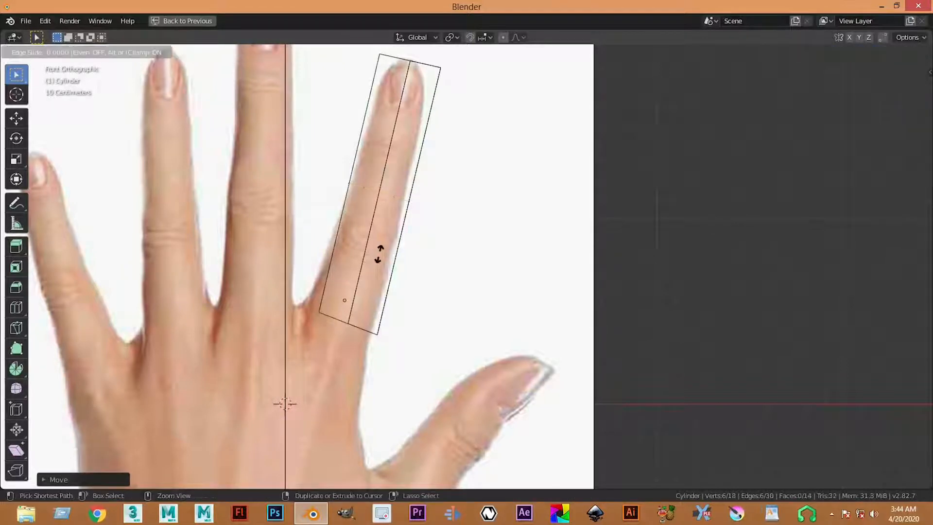
{"action": "left_click", "coordinate": [368, 305]}
{"action": "key", "text": "ctrl+r"}
{"action": "left_click", "coordinate": [403, 145]}
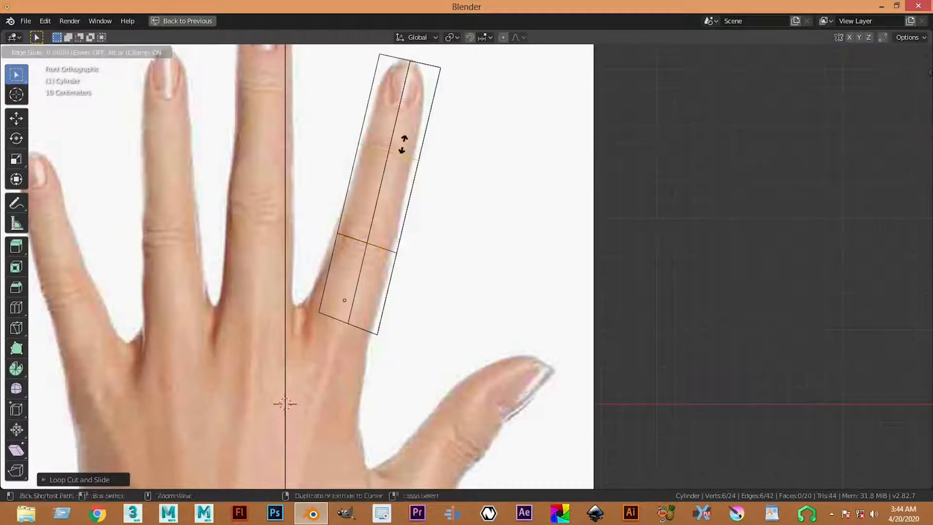
{"action": "left_click", "coordinate": [403, 145]}
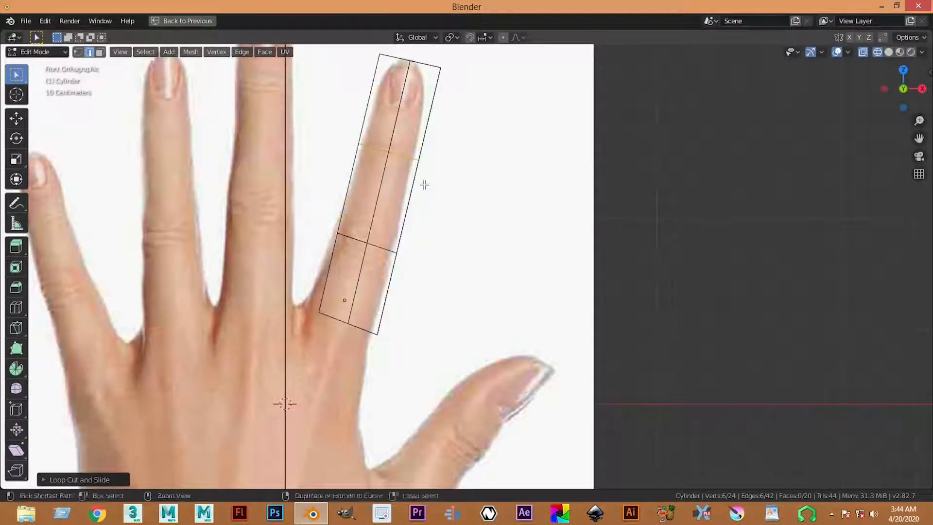
Try bevelling the upper knuckle loop into a band and triangulating the band's faces
{"action": "key", "text": "ctrl+b"}
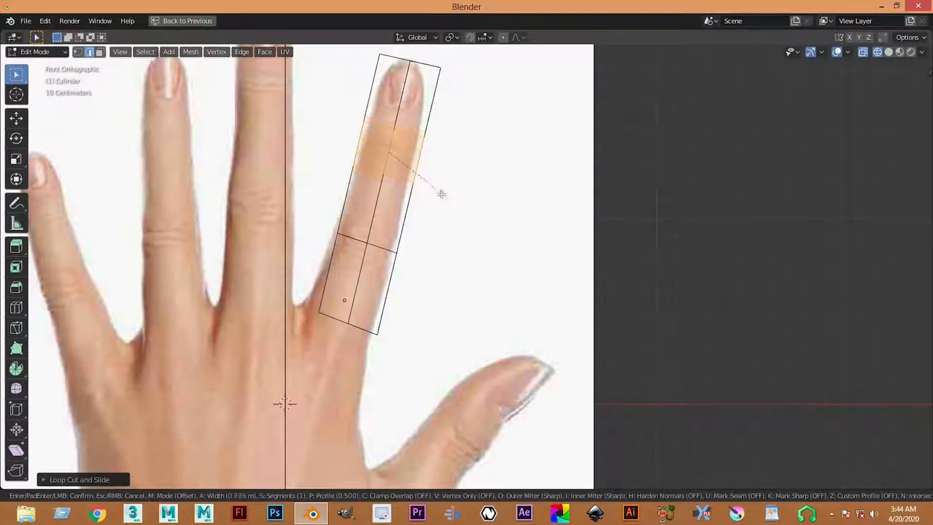
{"action": "left_click", "coordinate": [394, 231]}
{"action": "key", "text": "ctrl+t"}
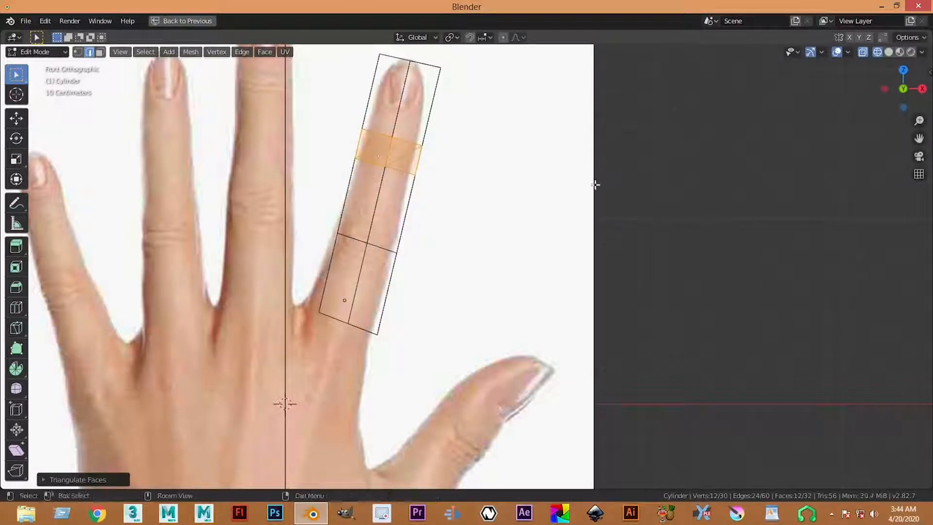
Try dissolving the selected band at the upper knuckle, and undo the dissolve
{"action": "right_click", "coordinate": [519, 141]}
{"action": "key", "text": "ctrl+x"}
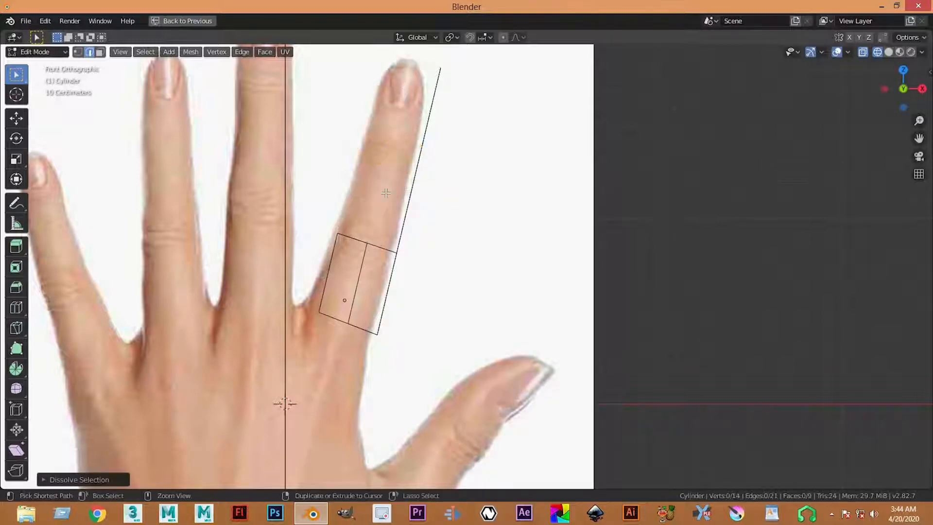
{"action": "key", "text": "ctrl+z"}
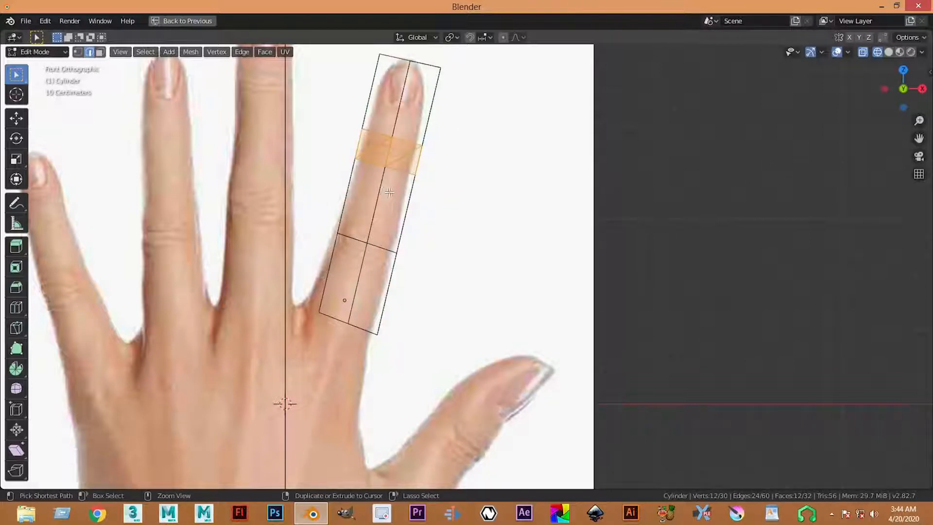
{"action": "key", "text": "z"}
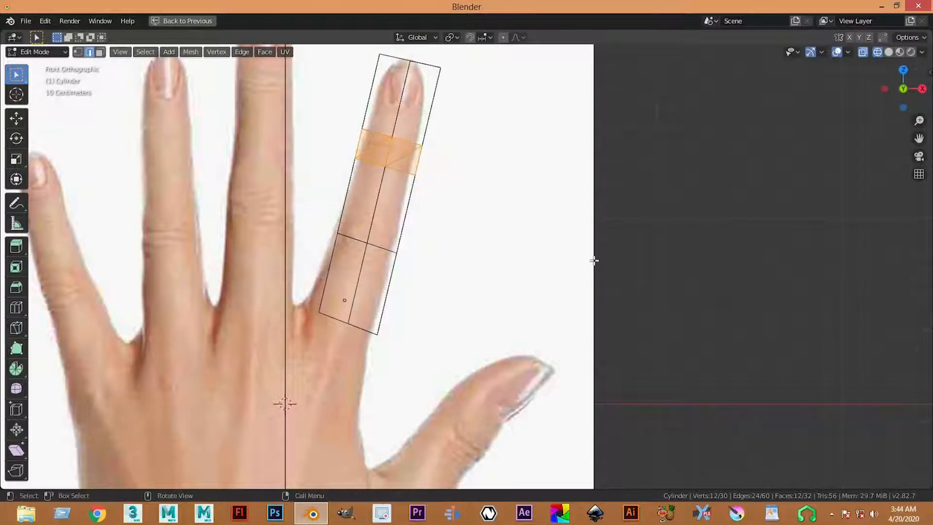
Check the band on the finger in the perspective view and undo its triangulation and bevel
{"action": "scroll", "coordinate": [664, 298], "scroll_direction": "down", "scroll_amount": 4}
{"action": "key", "text": "ctrl+space"}
{"action": "middle_click_drag", "start_coordinate": [613, 175], "coordinate": [633, 161]}
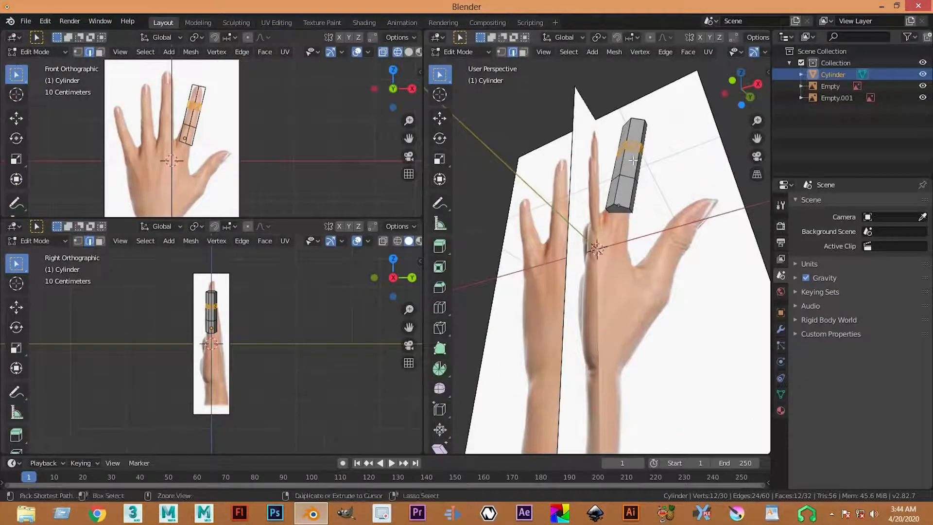
{"action": "key", "text": "Tab"}
{"action": "key", "text": "Tab"}
{"action": "mouse_move", "coordinate": [633, 156]}
{"action": "middle_mouse_down"}
{"action": "mouse_move", "coordinate": [646, 146]}
{"action": "mouse_move", "coordinate": [627, 160]}
{"action": "mouse_move", "coordinate": [635, 157]}
{"action": "middle_mouse_up"}
{"action": "key", "text": "ctrl+z"}
{"action": "key", "text": "ctrl+z"}
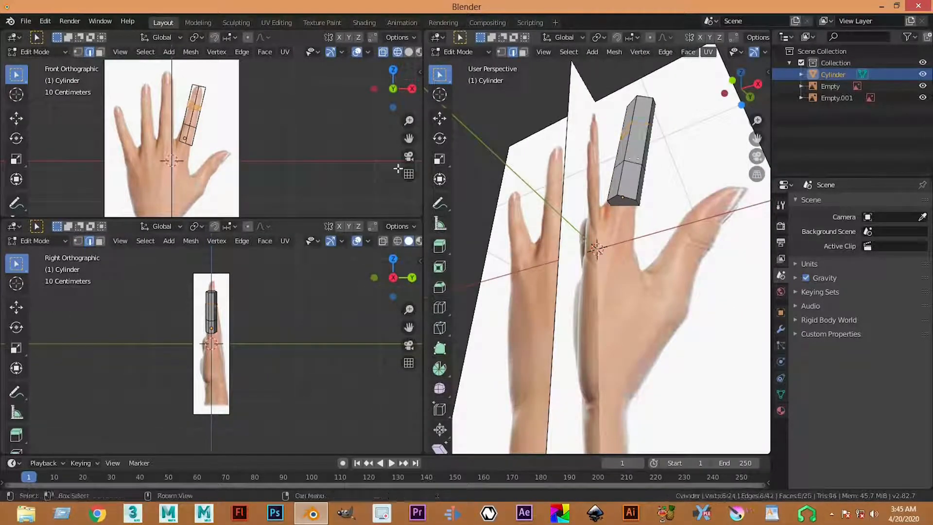
Bevel the upper knuckle loop into a band and add a loop cut through the band's middle
{"action": "key", "text": "ctrl+alt+space"}
{"action": "scroll", "coordinate": [297, 120], "scroll_direction": "up", "scroll_amount": 4}
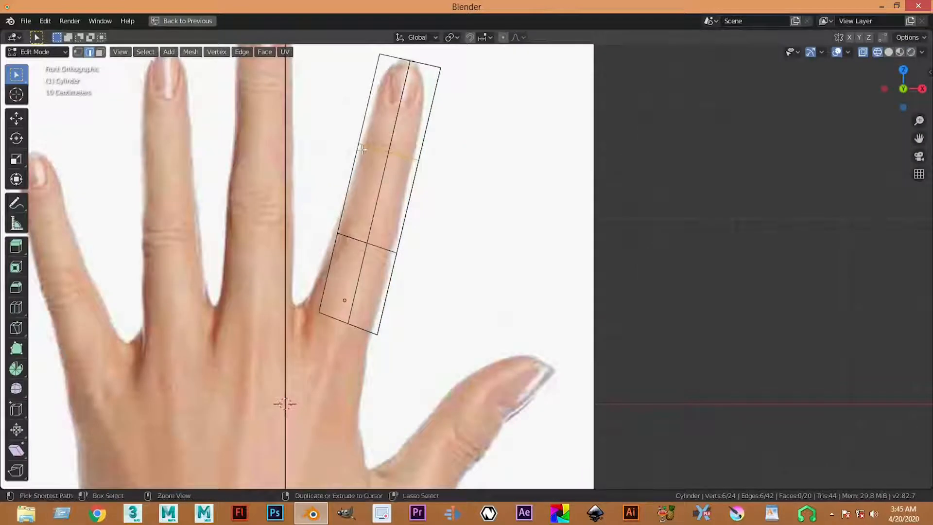
{"action": "key", "text": "ctrl+b"}
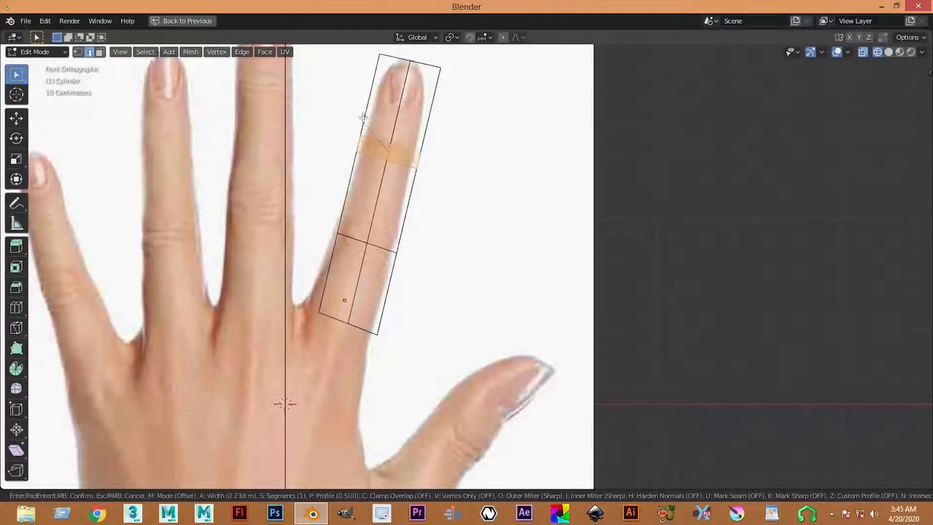
{"action": "left_click", "coordinate": [362, 115]}
{"action": "key", "text": "ctrl+r"}
{"action": "left_click", "coordinate": [384, 154]}
{"action": "right_click", "coordinate": [402, 243]}
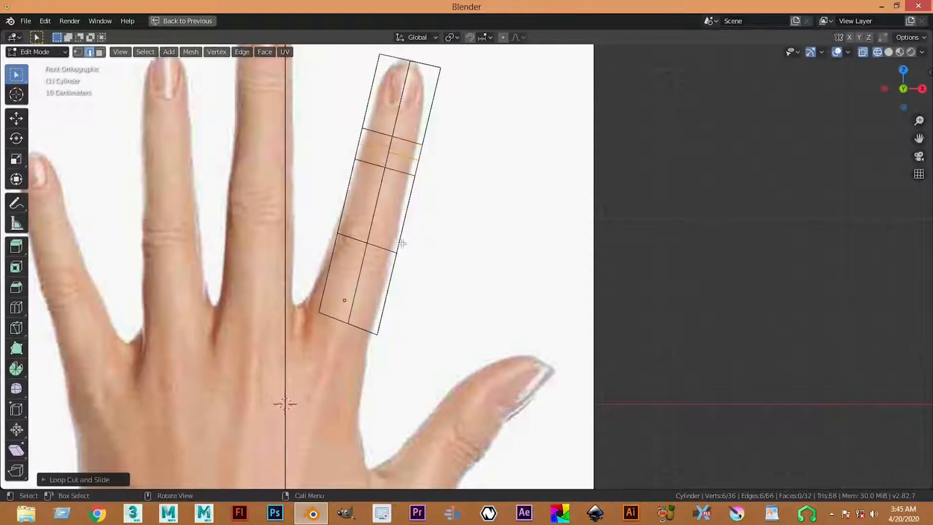
Bevel the lower knuckle loop into a band and add a loop cut through the band's middle
{"action": "left_click", "coordinate": [377, 247]}
{"action": "left_click", "coordinate": [380, 248], "text": "alt"}
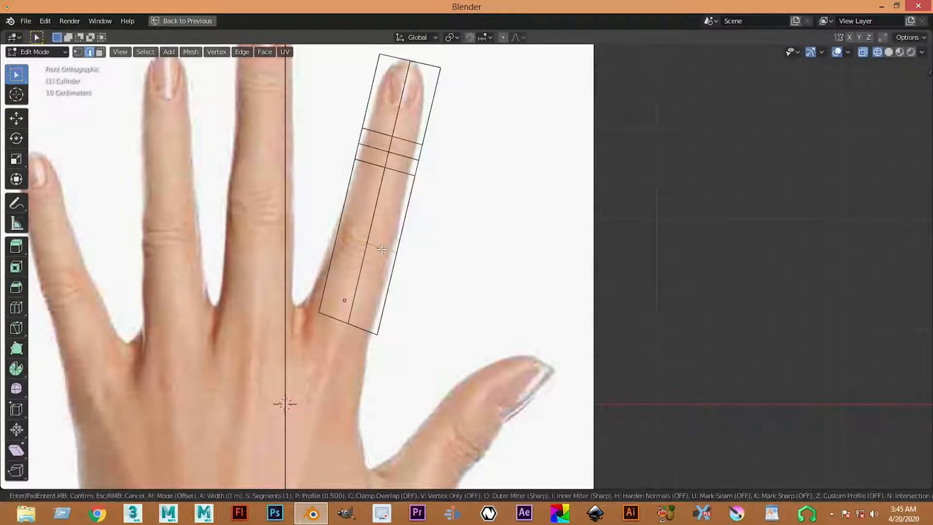
{"action": "key", "text": "ctrl+b"}
{"action": "left_click", "coordinate": [395, 262]}
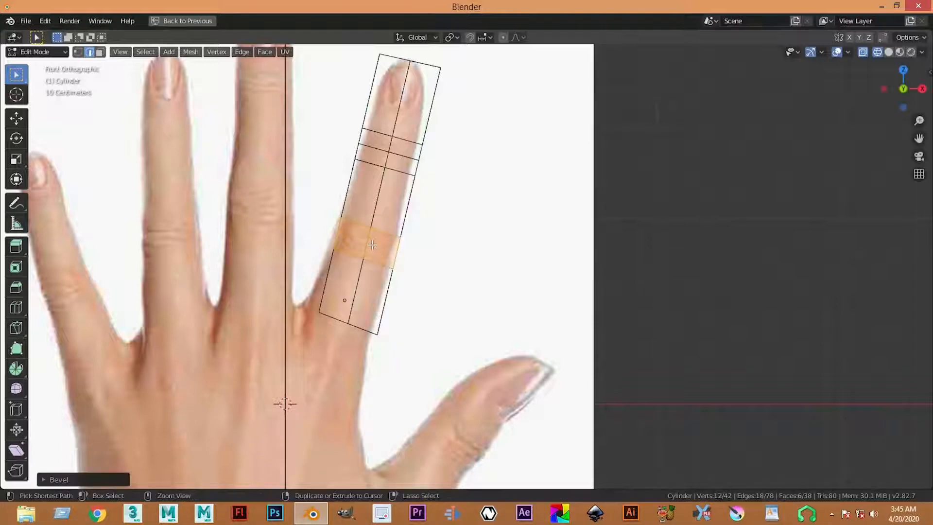
{"action": "key", "text": "ctrl+r"}
{"action": "left_click", "coordinate": [372, 244]}
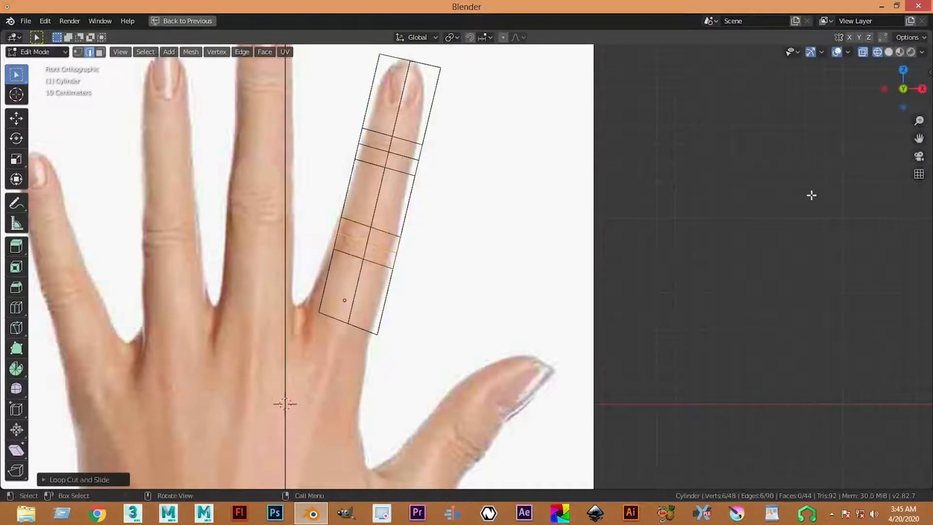
{"action": "key", "text": "ctrl+space"}
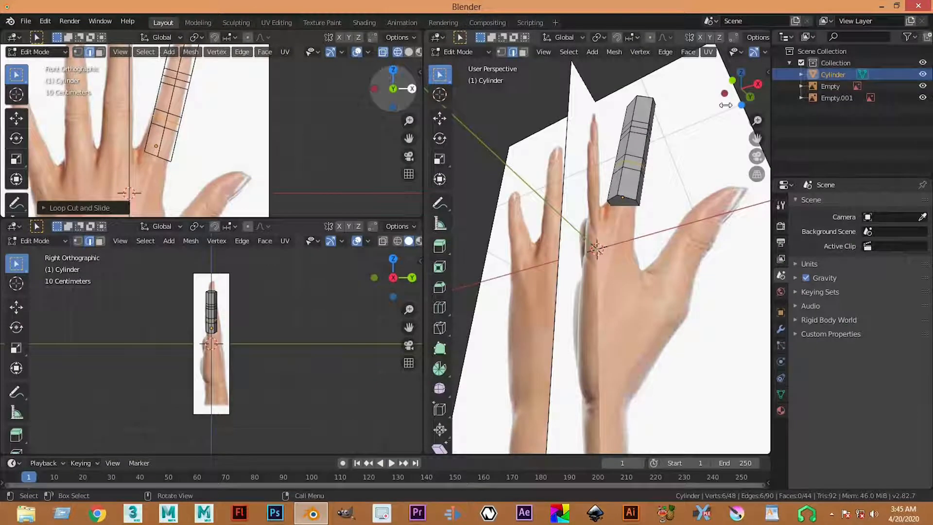
Turn on the Screencast Keys display for the 3D view
{"action": "left_click", "coordinate": [767, 73]}
{"action": "left_click", "coordinate": [764, 175]}
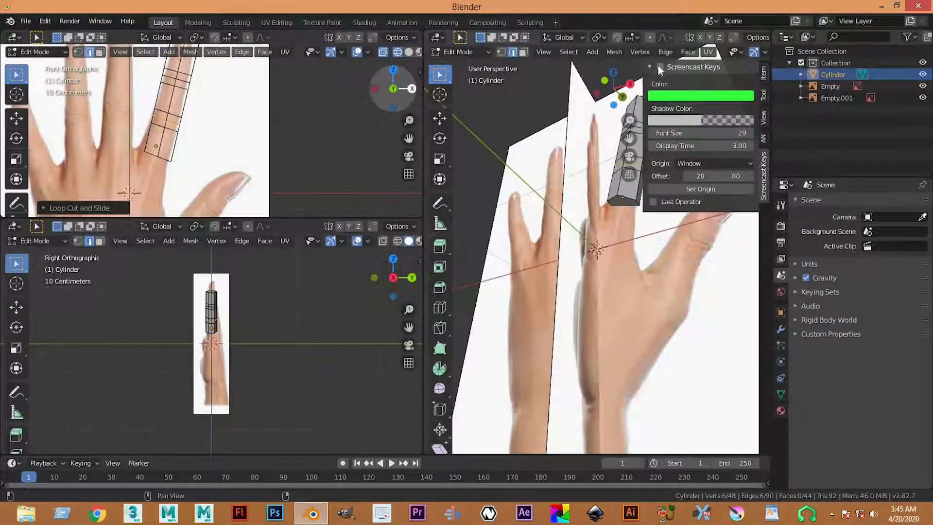
{"action": "key", "text": "n"}
{"action": "key", "text": "ctrl"}
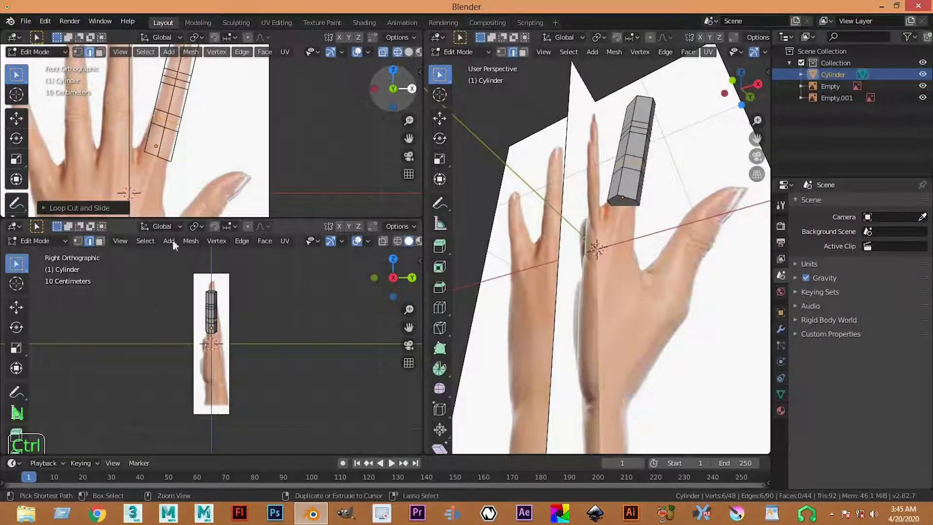
Scale the fingertip's end vertices down to about 0.58 in the front view to narrow the tip
{"action": "key", "text": "ctrl+space"}
{"action": "scroll", "coordinate": [341, 218], "scroll_direction": "up", "scroll_amount": 2}
{"action": "middle_click_drag", "start_coordinate": [339, 179], "coordinate": [371, 282], "text": "shift"}
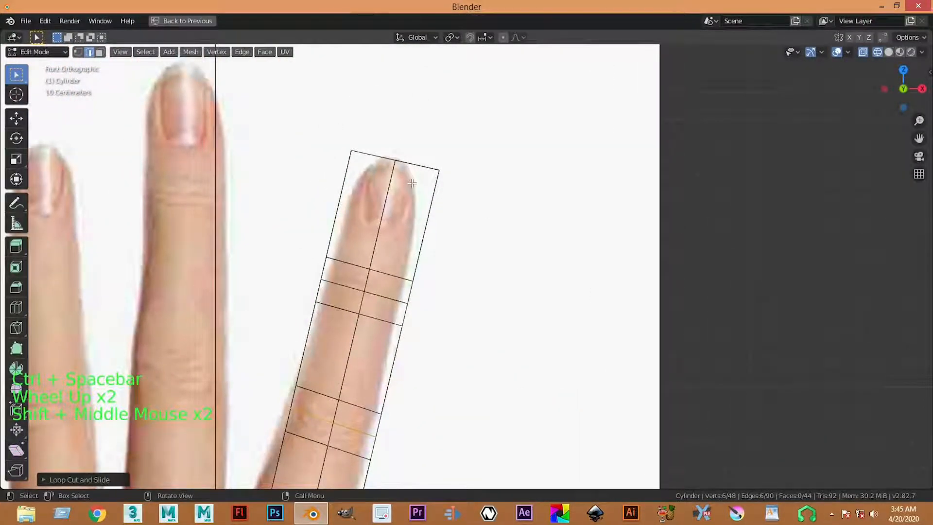
{"action": "key", "text": "1"}
{"action": "left_click", "coordinate": [504, 159]}
{"action": "mouse_move", "coordinate": [355, 104]}
{"action": "right_mouse_down", "text": "ctrl"}
{"action": "mouse_move", "coordinate": [454, 225]}
{"action": "mouse_move", "coordinate": [296, 129]}
{"action": "mouse_move", "coordinate": [311, 116]}
{"action": "right_mouse_up", "text": "ctrl"}
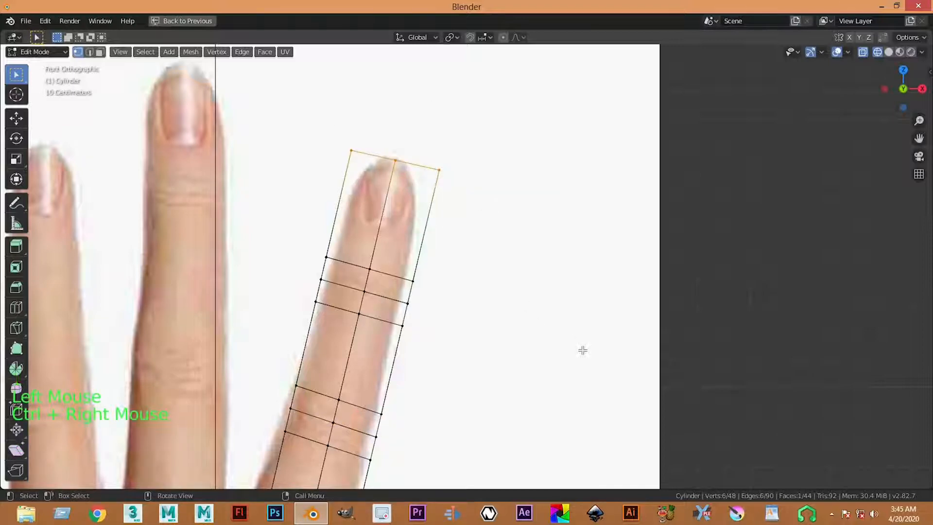
{"action": "key", "text": "s"}
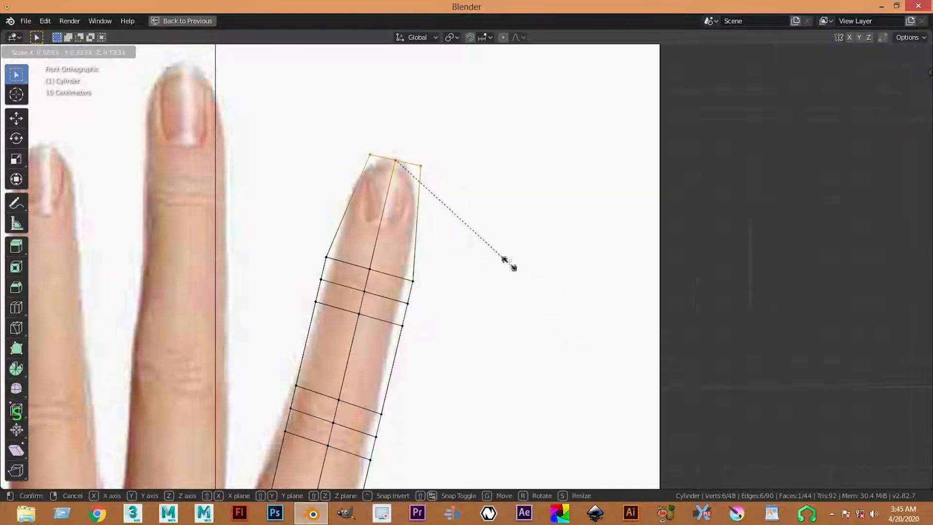
{"action": "left_click", "coordinate": [506, 260]}
Enlarge the finger's base ring slightly and move it onto the finger's base in the front reference image
{"action": "middle_click_drag", "start_coordinate": [506, 260], "coordinate": [485, 258], "text": "shift"}
{"action": "middle_click_drag", "start_coordinate": [416, 487], "coordinate": [416, 381], "text": "shift"}
{"action": "scroll", "coordinate": [417, 381], "scroll_direction": "down", "scroll_amount": 3}
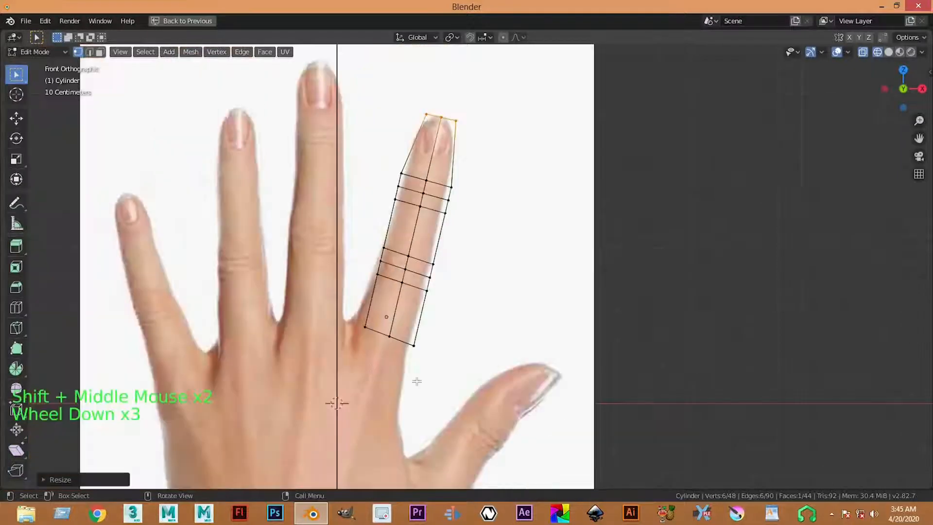
{"action": "scroll", "coordinate": [407, 327], "scroll_direction": "up", "scroll_amount": 2}
{"action": "left_click", "coordinate": [312, 332]}
{"action": "right_click", "coordinate": [413, 387], "text": "ctrl"}
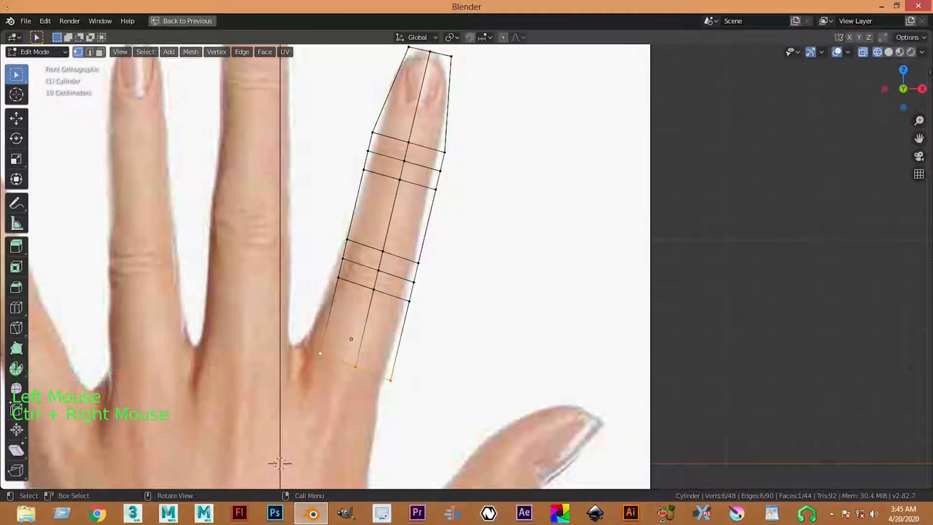
{"action": "key", "text": "s"}
{"action": "left_click", "coordinate": [438, 405]}
{"action": "key", "text": "g"}
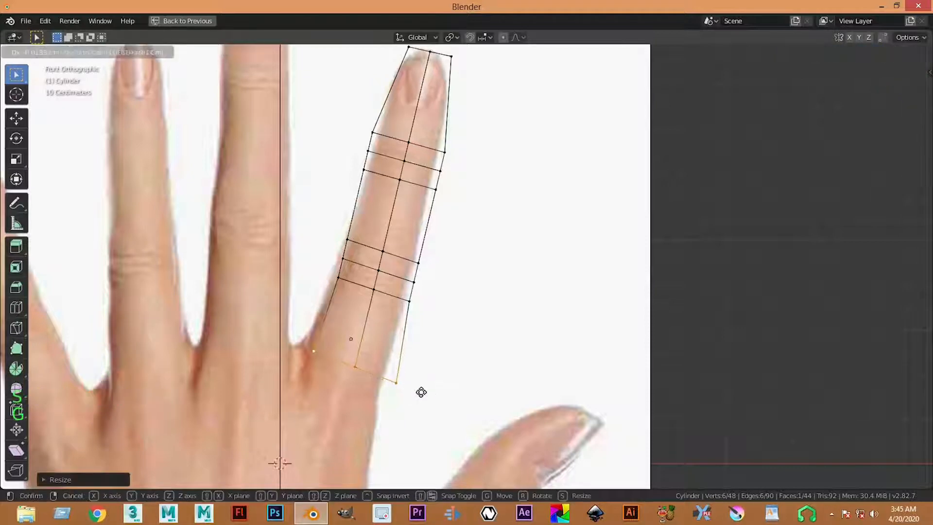
{"action": "left_click", "coordinate": [425, 392]}
Move the bottom and middle loops of the lower knuckle band to follow the finger outline in the reference
{"action": "left_click", "coordinate": [393, 324], "text": "alt"}
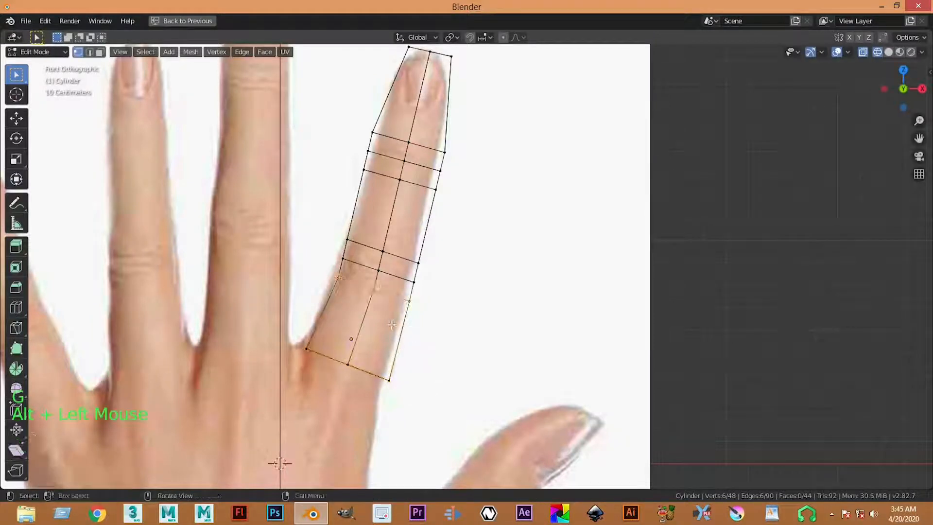
{"action": "key", "text": "g"}
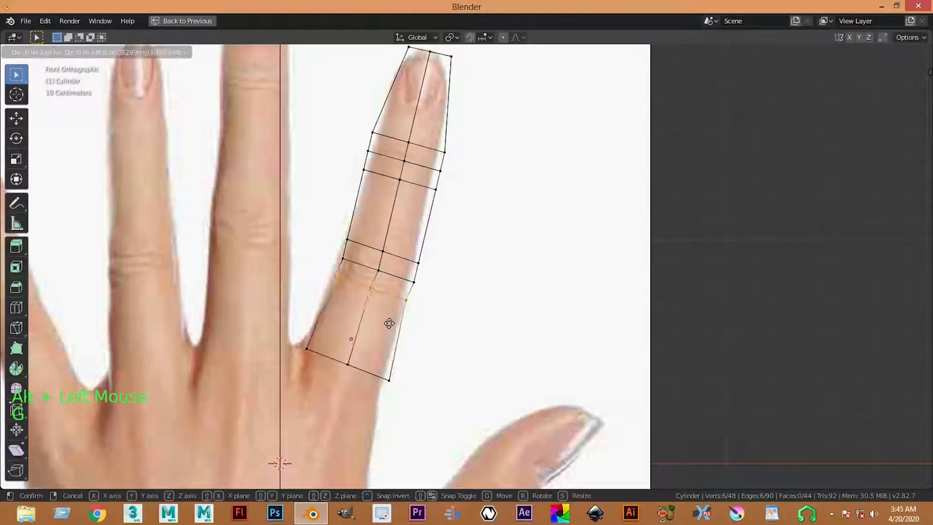
{"action": "left_click", "coordinate": [389, 323]}
{"action": "left_click", "coordinate": [405, 278], "text": "alt"}
{"action": "key", "text": "g"}
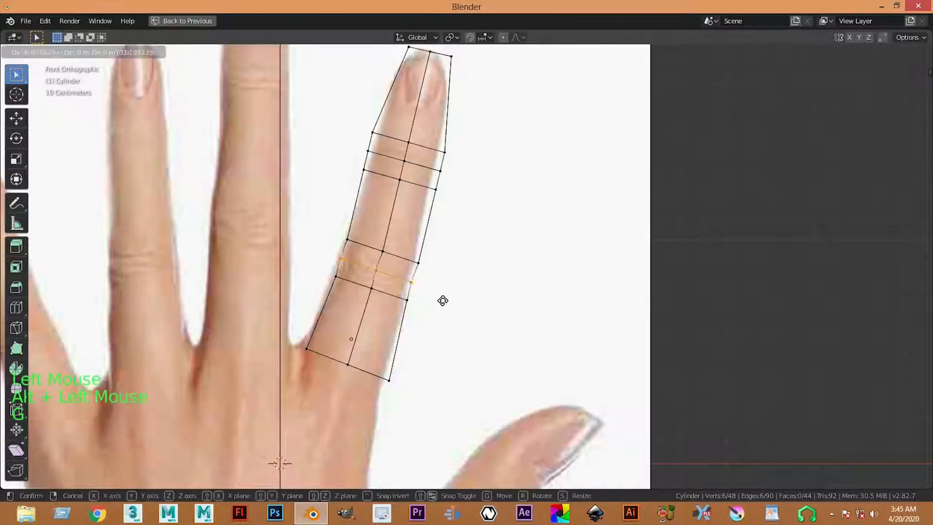
{"action": "left_click", "coordinate": [453, 317]}
{"action": "scroll", "coordinate": [542, 294], "scroll_direction": "down", "scroll_amount": 4}
{"action": "scroll", "coordinate": [491, 249], "scroll_direction": "up", "scroll_amount": 4}
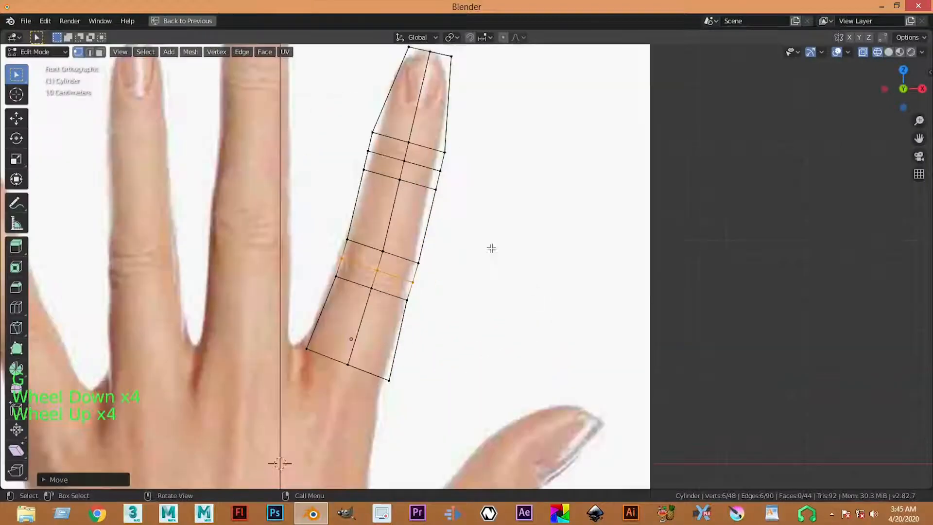
Inspect the reshaped finger in an enlarged perspective view and switch to Object Mode
{"action": "key", "text": "ctrl+space"}
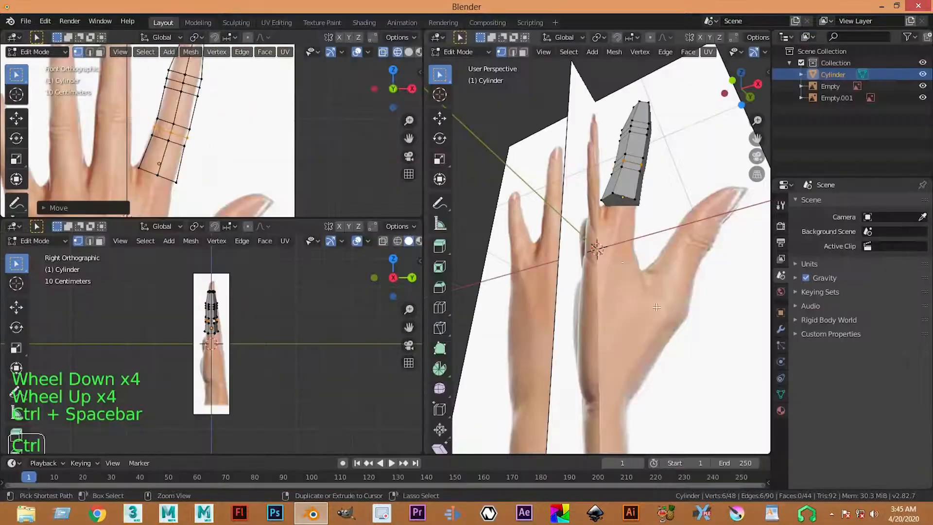
{"action": "key", "text": "ctrl+space"}
{"action": "scroll", "coordinate": [598, 204], "scroll_direction": "down", "scroll_amount": 3}
{"action": "middle_click_drag", "start_coordinate": [598, 204], "coordinate": [677, 183]}
{"action": "key", "text": "w"}
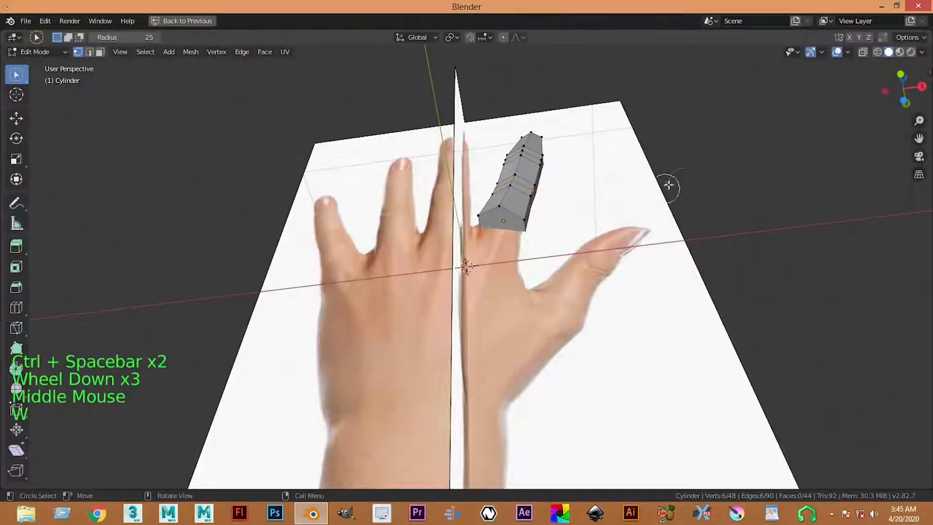
{"action": "left_click", "coordinate": [663, 188]}
{"action": "key", "text": "Tab"}
{"action": "left_click", "coordinate": [603, 247]}
{"action": "left_click", "coordinate": [603, 248]}
{"action": "scroll", "coordinate": [603, 248], "scroll_direction": "down", "scroll_amount": 3}
{"action": "middle_click_drag", "start_coordinate": [603, 249], "coordinate": [48, 69]}
Activate the Move tool, select the finger, and examine it against both reference images
{"action": "left_click", "coordinate": [16, 118]}
{"action": "middle_click_drag", "start_coordinate": [433, 231], "coordinate": [480, 306]}
{"action": "left_click_drag", "start_coordinate": [479, 306], "coordinate": [487, 221]}
{"action": "scroll", "coordinate": [488, 222], "scroll_direction": "up", "scroll_amount": 1}
{"action": "middle_click_drag", "start_coordinate": [487, 221], "coordinate": [581, 189]}
{"action": "scroll", "coordinate": [515, 213], "scroll_direction": "up", "scroll_amount": 5}
{"action": "left_click", "coordinate": [519, 220]}
{"action": "scroll", "coordinate": [519, 220], "scroll_direction": "down", "scroll_amount": 3}
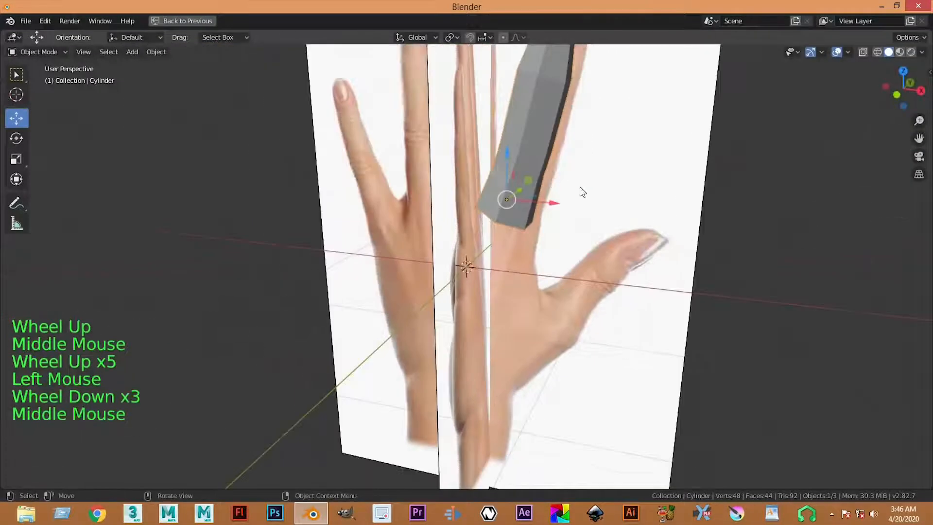
Add a Subdivision Surface modifier to the finger and raise its viewport subdivisions to 3
{"action": "key", "text": "ctrl+space"}
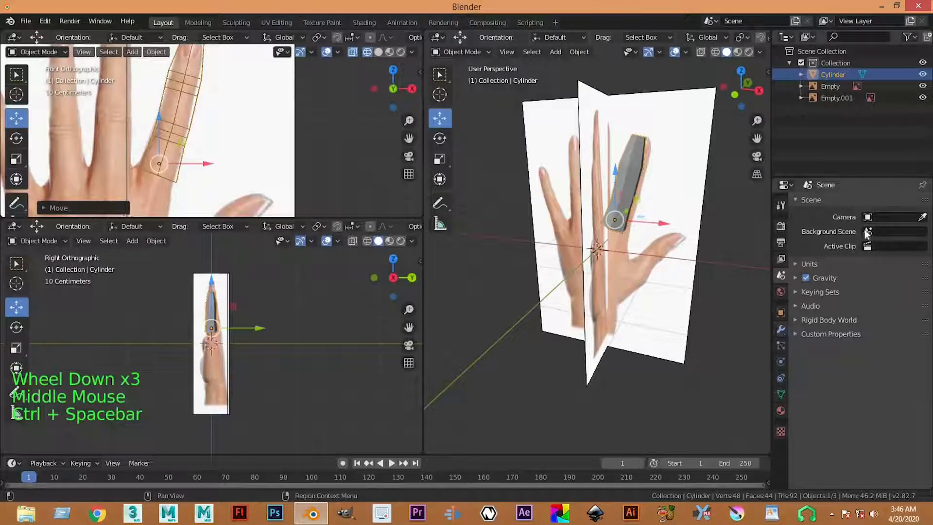
{"action": "left_click", "coordinate": [781, 329]}
{"action": "left_click", "coordinate": [871, 203]}
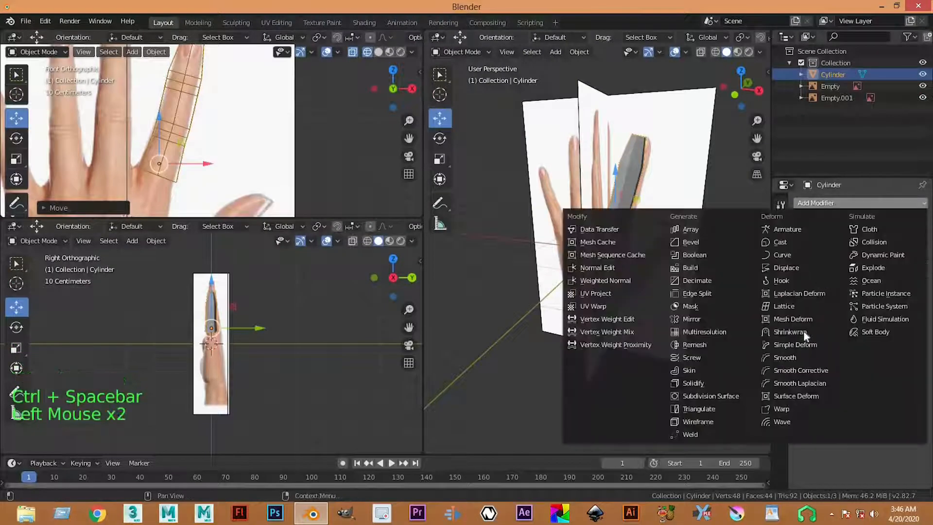
{"action": "left_click", "coordinate": [729, 394]}
{"action": "left_click", "coordinate": [835, 203]}
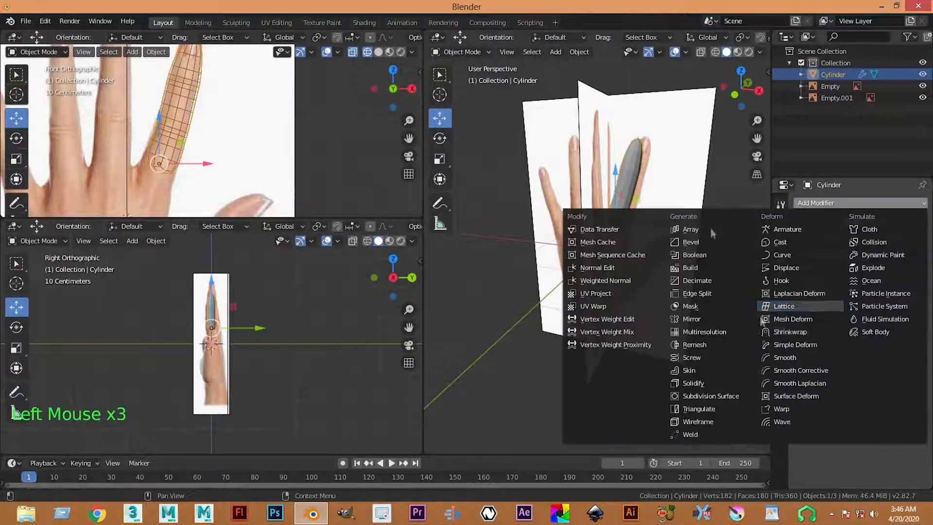
{"action": "left_click", "coordinate": [854, 292]}
{"action": "left_click", "coordinate": [853, 292]}
{"action": "left_click", "coordinate": [854, 292]}
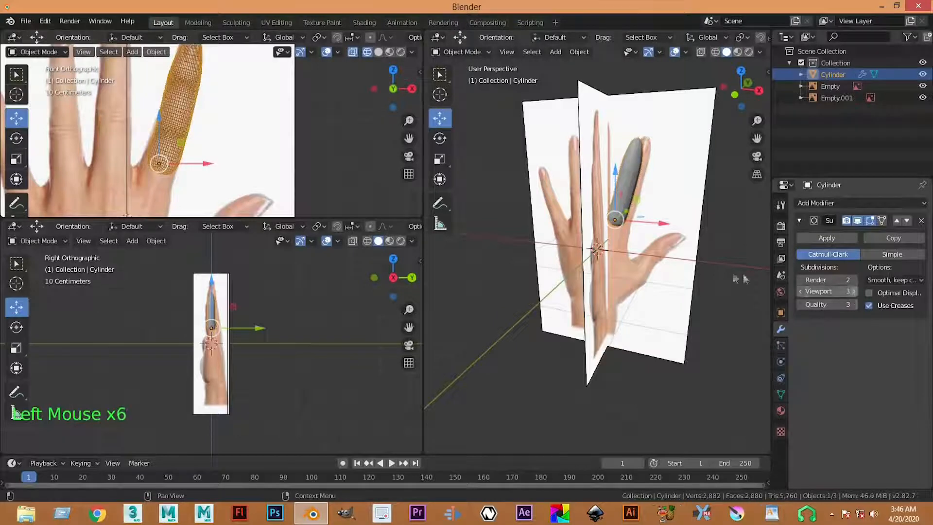
Reselect the finger, set its viewport subdivisions to 2, and enable Optimal Display
{"action": "left_click", "coordinate": [225, 170]}
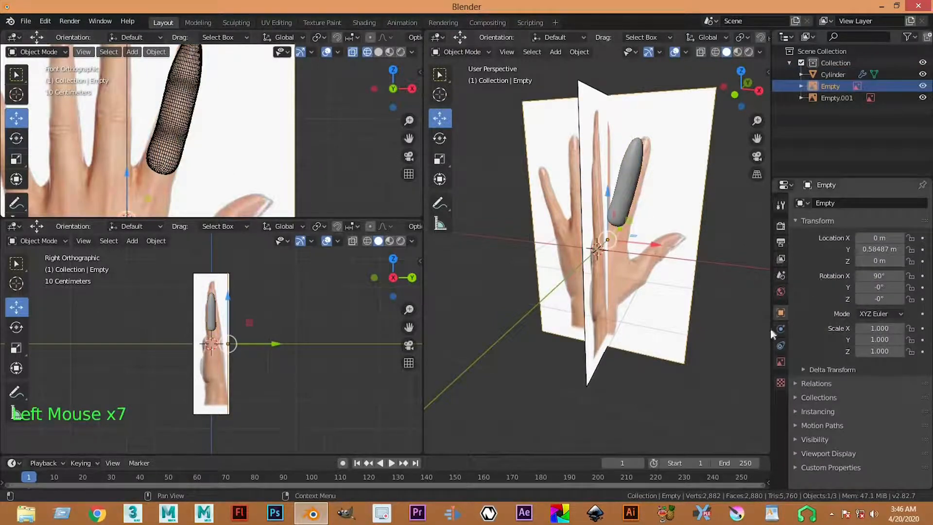
{"action": "left_click", "coordinate": [637, 208]}
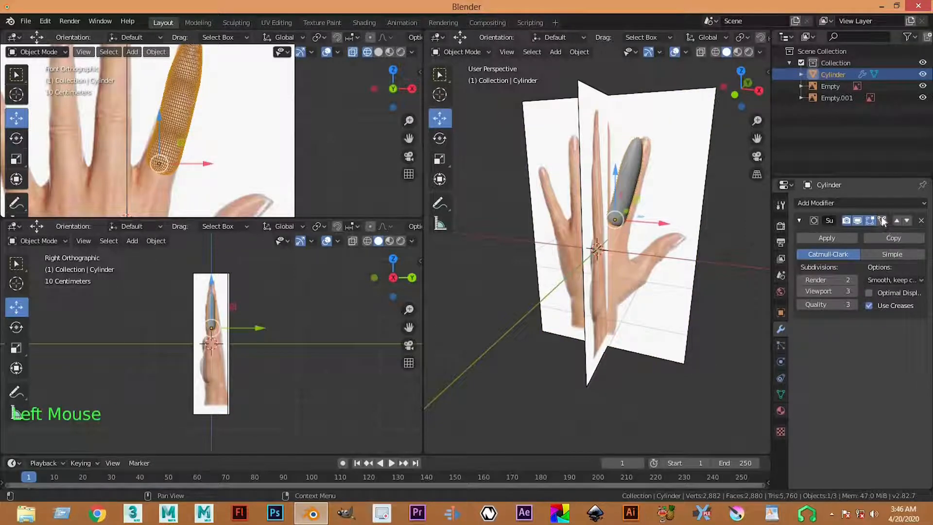
{"action": "left_click", "coordinate": [801, 291]}
{"action": "left_click", "coordinate": [869, 293]}
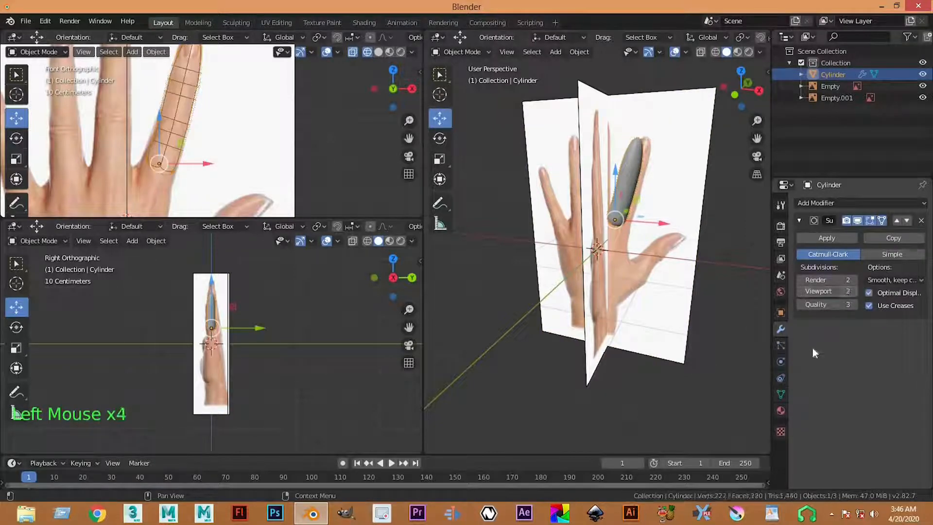
Examine the smoothed finger against the reference images in the perspective view from different distances and angles
{"action": "key", "text": "ctrl+space"}
{"action": "scroll", "coordinate": [631, 273], "scroll_direction": "down", "scroll_amount": 3}
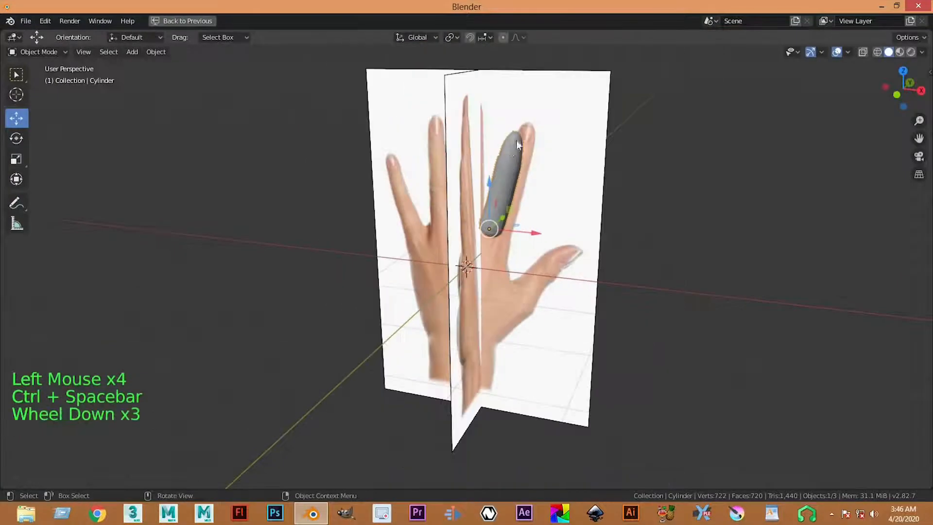
{"action": "right_click", "coordinate": [485, 165]}
{"action": "scroll", "coordinate": [310, 190], "scroll_direction": "up", "scroll_amount": 3}
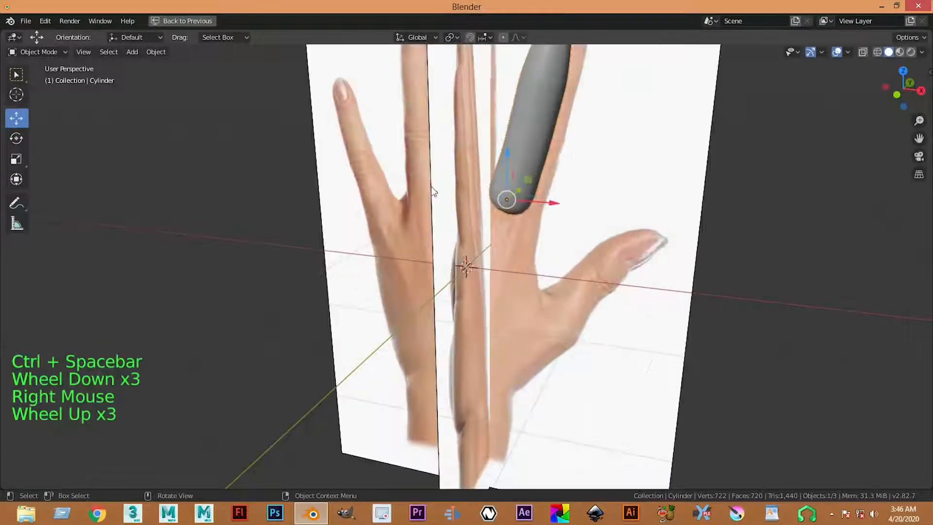
{"action": "scroll", "coordinate": [542, 239], "scroll_direction": "down", "scroll_amount": 4}
{"action": "scroll", "coordinate": [535, 252], "scroll_direction": "down", "scroll_amount": 1}
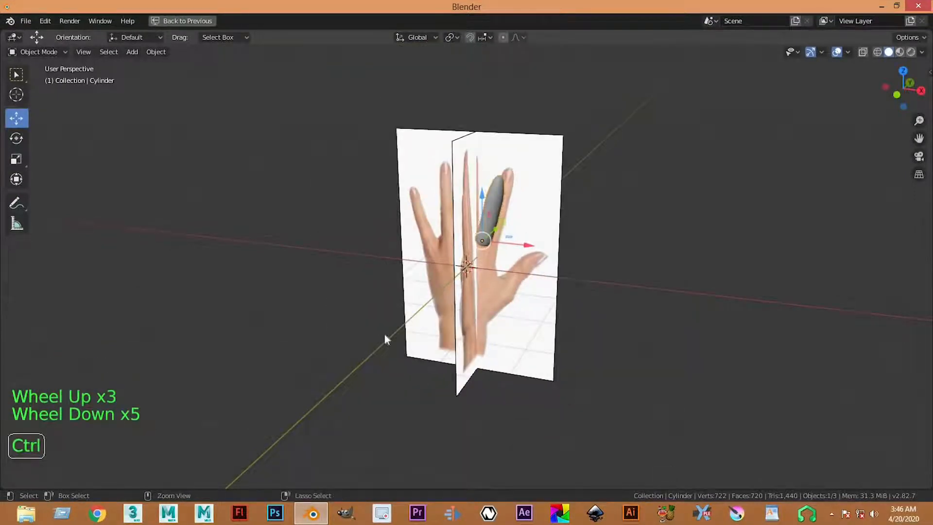
{"action": "key", "text": "ctrl+space"}
{"action": "key", "text": "ctrl+space"}
{"action": "key", "text": "ctrl+space"}
{"action": "scroll", "coordinate": [635, 339], "scroll_direction": "up", "scroll_amount": 1}
{"action": "middle_click_drag", "start_coordinate": [606, 311], "coordinate": [576, 277]}
Select the front reference image and view its physics and object constraint properties
{"action": "left_click", "coordinate": [575, 274]}
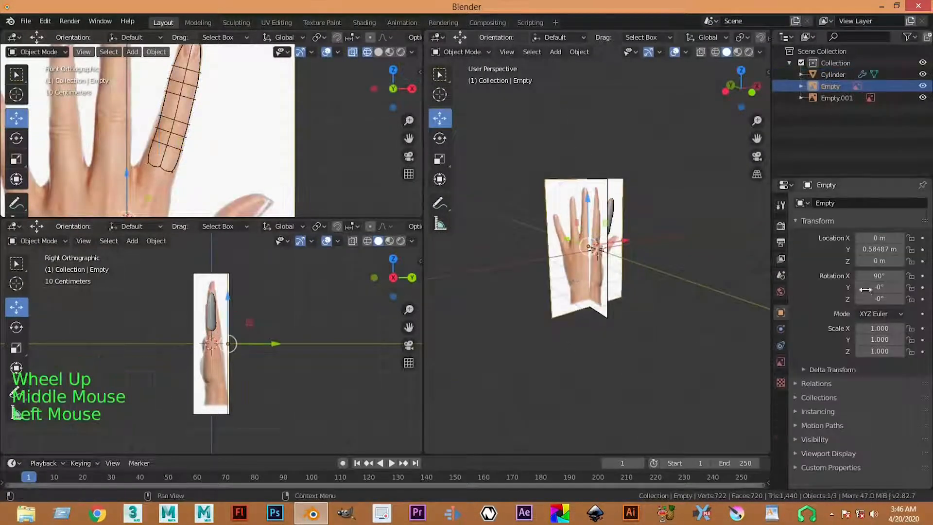
{"action": "left_click", "coordinate": [781, 329]}
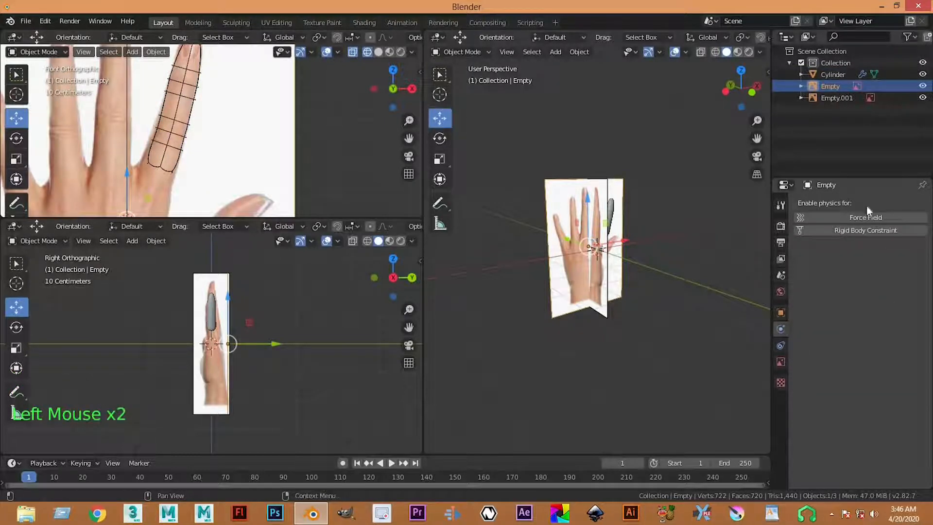
{"action": "left_click", "coordinate": [782, 345]}
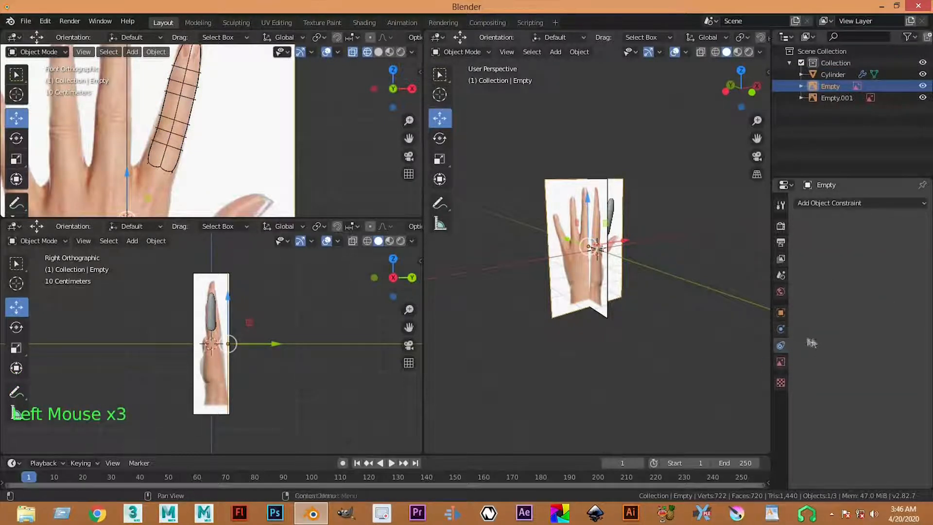
Turn off perspective display for both the front and the side reference images
{"action": "scroll", "coordinate": [643, 266], "scroll_direction": "up", "scroll_amount": 4}
{"action": "middle_click", "coordinate": [771, 361]}
{"action": "left_click", "coordinate": [786, 362]}
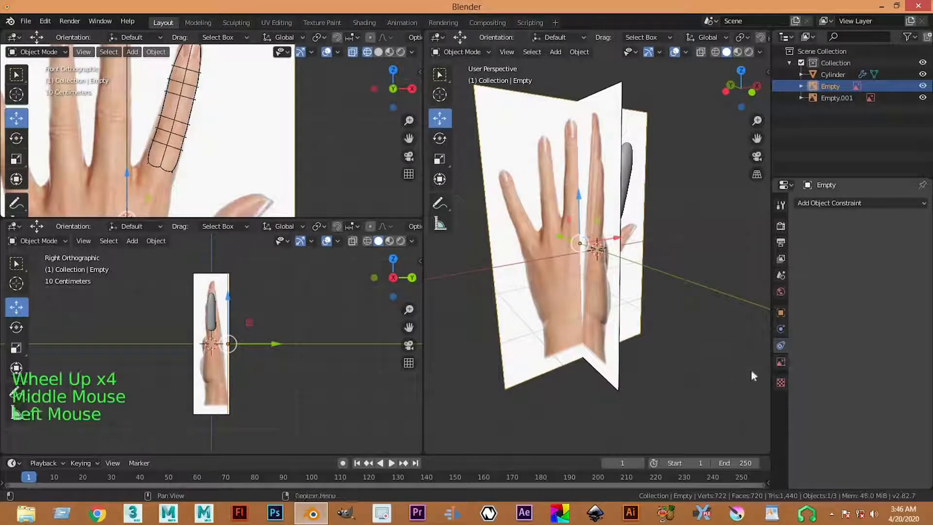
{"action": "left_click", "coordinate": [781, 362]}
{"action": "left_click", "coordinate": [911, 343]}
{"action": "left_click", "coordinate": [609, 353]}
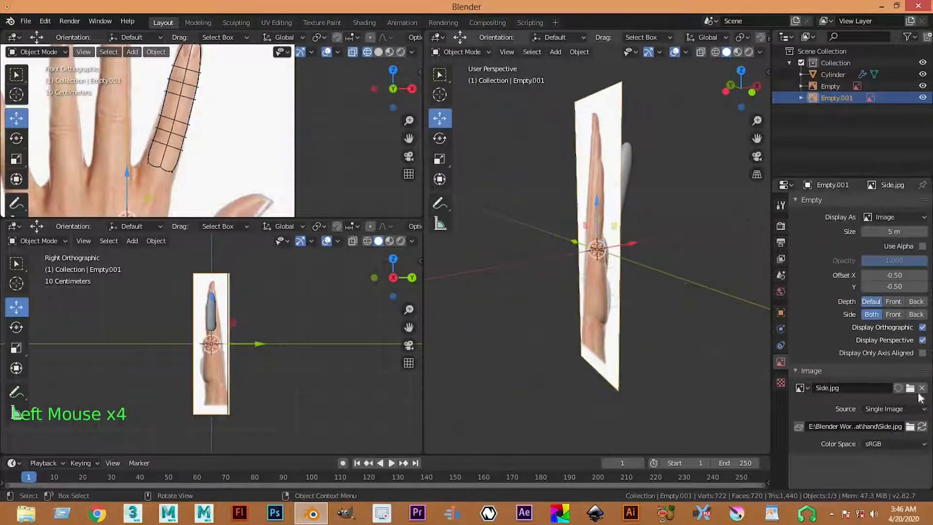
{"action": "left_click", "coordinate": [910, 342]}
{"action": "left_click", "coordinate": [640, 327]}
{"action": "scroll", "coordinate": [637, 324], "scroll_direction": "up", "scroll_amount": 1}
{"action": "middle_click_drag", "start_coordinate": [637, 323], "coordinate": [587, 304]}
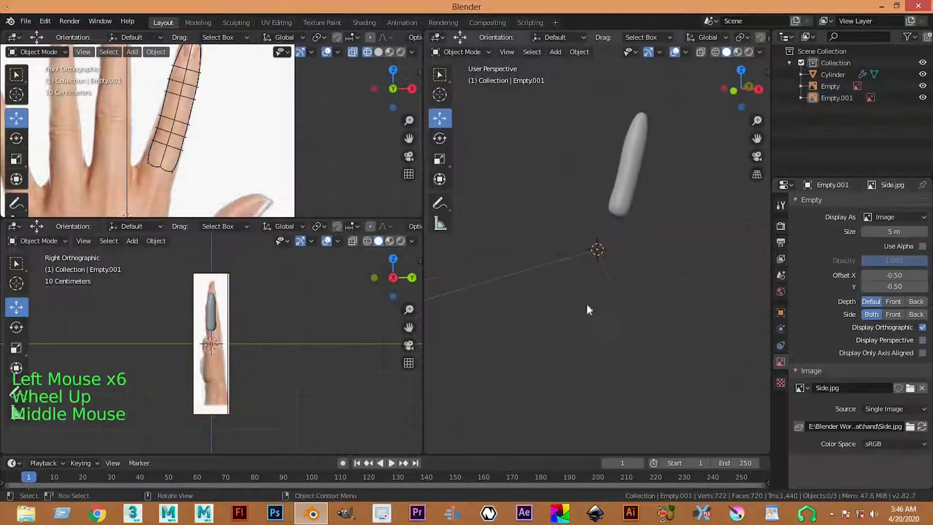
Select the finger mesh and enter Edit Mode
{"action": "scroll", "coordinate": [608, 205], "scroll_direction": "up", "scroll_amount": 1}
{"action": "left_click", "coordinate": [627, 149]}
{"action": "key", "text": "Tab"}
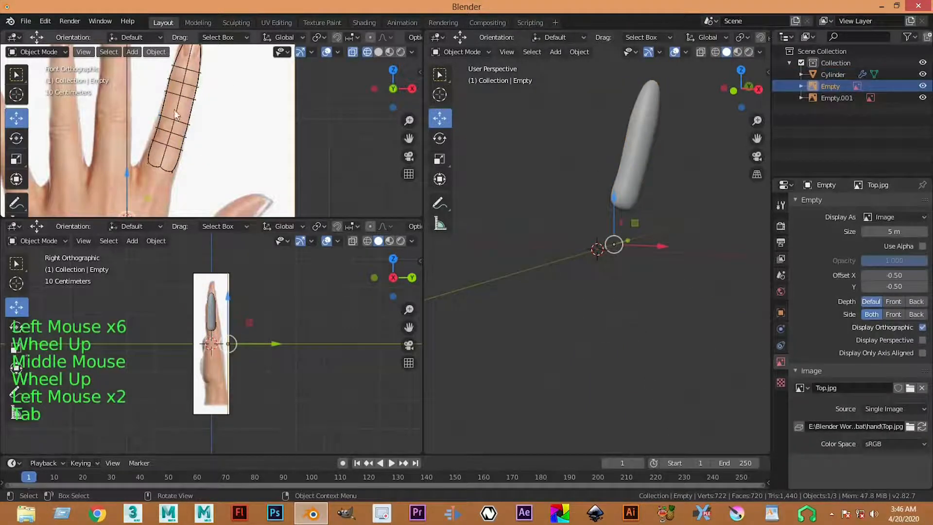
{"action": "left_click", "coordinate": [178, 126]}
{"action": "left_click", "coordinate": [179, 128]}
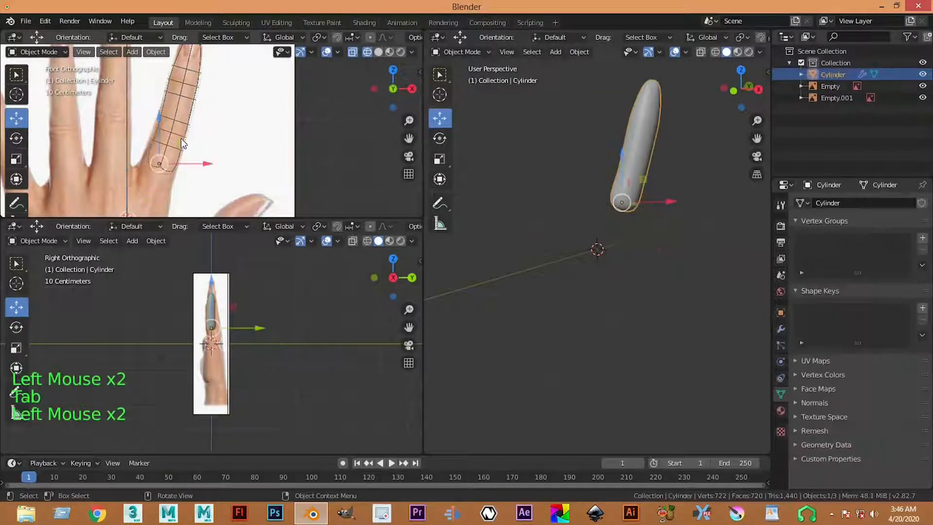
{"action": "key", "text": "Tab"}
Examine the finger's edge loops in the front view and its smoothed form from several perspective angles
{"action": "scroll", "coordinate": [180, 129], "scroll_direction": "up", "scroll_amount": 3}
{"action": "scroll", "coordinate": [180, 129], "scroll_direction": "down", "scroll_amount": 2}
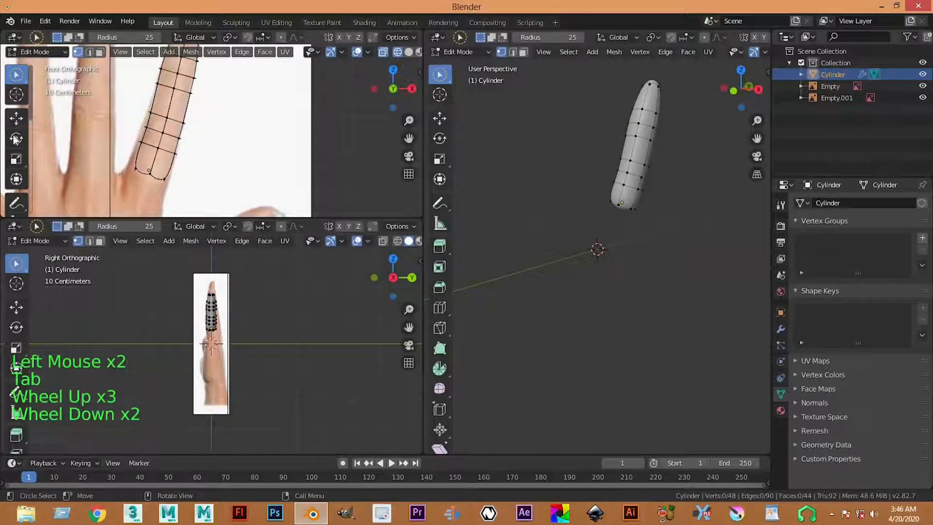
{"action": "left_click", "coordinate": [16, 117]}
{"action": "scroll", "coordinate": [194, 145], "scroll_direction": "up", "scroll_amount": 1}
{"action": "middle_click_drag", "start_coordinate": [194, 145], "coordinate": [238, 161], "text": "shift"}
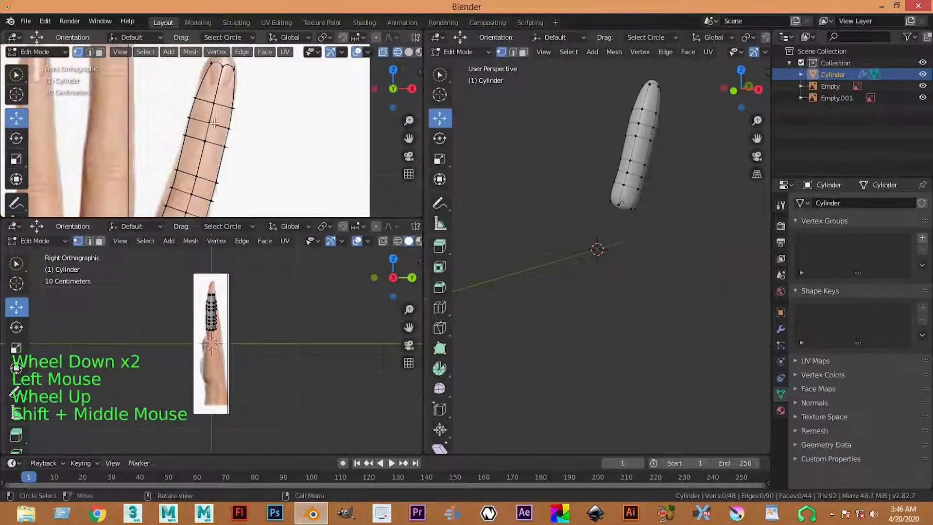
{"action": "left_click", "coordinate": [209, 123]}
{"action": "middle_click_drag", "start_coordinate": [579, 211], "coordinate": [549, 148]}
{"action": "middle_click_drag", "start_coordinate": [543, 217], "coordinate": [452, 253]}
{"action": "middle_click_drag", "start_coordinate": [619, 195], "coordinate": [637, 277]}
{"action": "left_click", "coordinate": [637, 276]}
{"action": "scroll", "coordinate": [597, 315], "scroll_direction": "up", "scroll_amount": 1}
{"action": "middle_click_drag", "start_coordinate": [598, 315], "coordinate": [569, 277]}
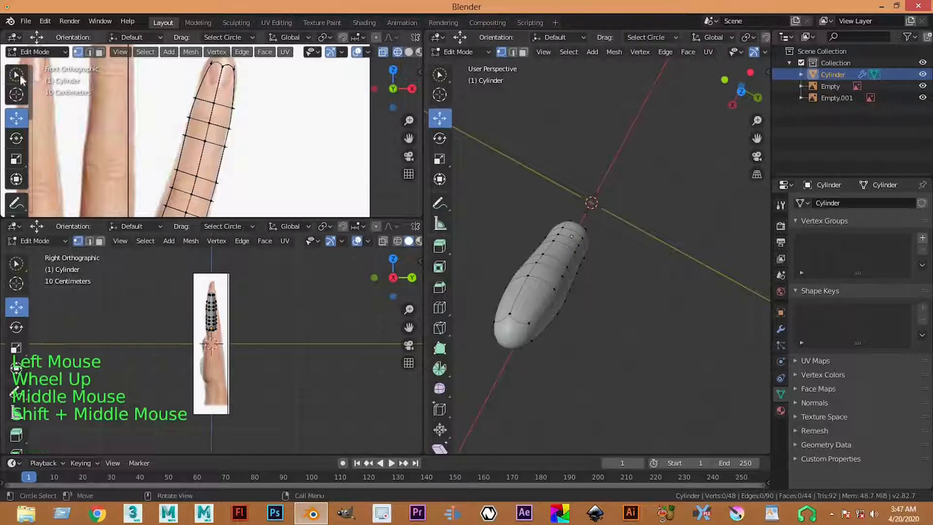
Switch to the box selection tool and delete the end-cap face at the finger's base
{"action": "left_click", "coordinate": [17, 74]}
{"action": "left_click", "coordinate": [79, 107]}
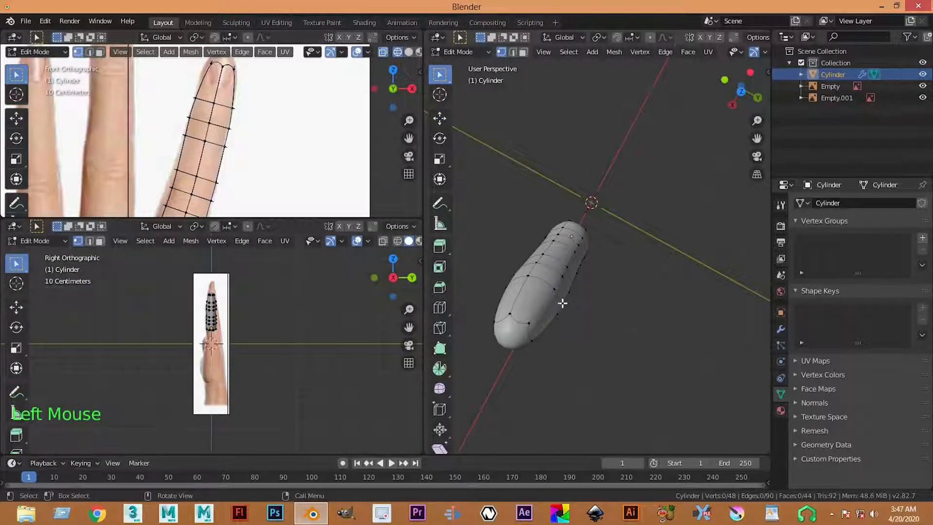
{"action": "scroll", "coordinate": [562, 300], "scroll_direction": "down", "scroll_amount": 2}
{"action": "middle_click_drag", "start_coordinate": [562, 300], "coordinate": [580, 283]}
{"action": "scroll", "coordinate": [573, 272], "scroll_direction": "up", "scroll_amount": 4}
{"action": "key", "text": "3"}
{"action": "left_click", "coordinate": [591, 272]}
{"action": "key", "text": "Delete"}
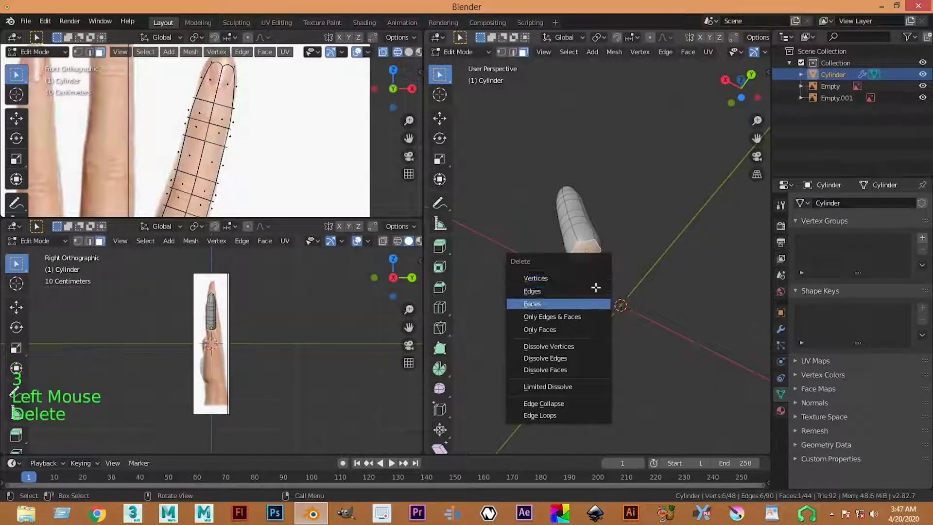
{"action": "left_click", "coordinate": [572, 304]}
Examine the open end and edges of the finger from several angles, and compare it with the side reference
{"action": "scroll", "coordinate": [559, 218], "scroll_direction": "up", "scroll_amount": 1}
{"action": "middle_click_drag", "start_coordinate": [559, 219], "coordinate": [564, 311]}
{"action": "scroll", "coordinate": [553, 162], "scroll_direction": "up", "scroll_amount": 1}
{"action": "scroll", "coordinate": [593, 286], "scroll_direction": "down", "scroll_amount": 4}
{"action": "scroll", "coordinate": [585, 221], "scroll_direction": "up", "scroll_amount": 3}
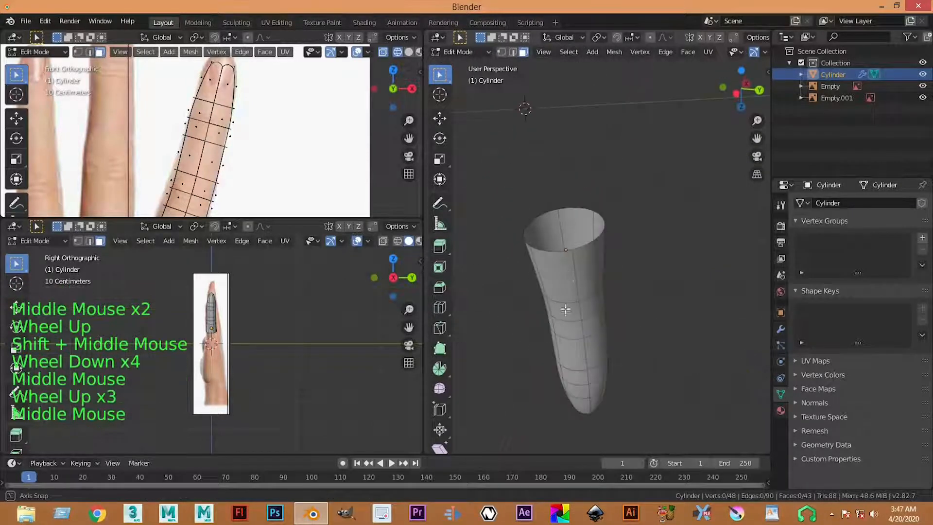
{"action": "left_click", "coordinate": [597, 308], "text": "shift"}
{"action": "middle_click_drag", "start_coordinate": [597, 308], "coordinate": [564, 340]}
{"action": "scroll", "coordinate": [575, 355], "scroll_direction": "down", "scroll_amount": 2}
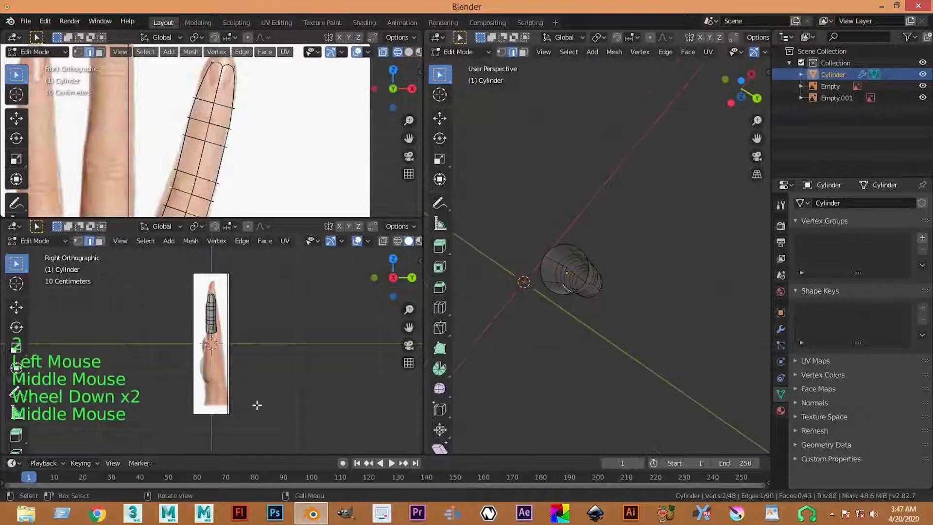
{"action": "scroll", "coordinate": [258, 364], "scroll_direction": "down", "scroll_amount": 2}
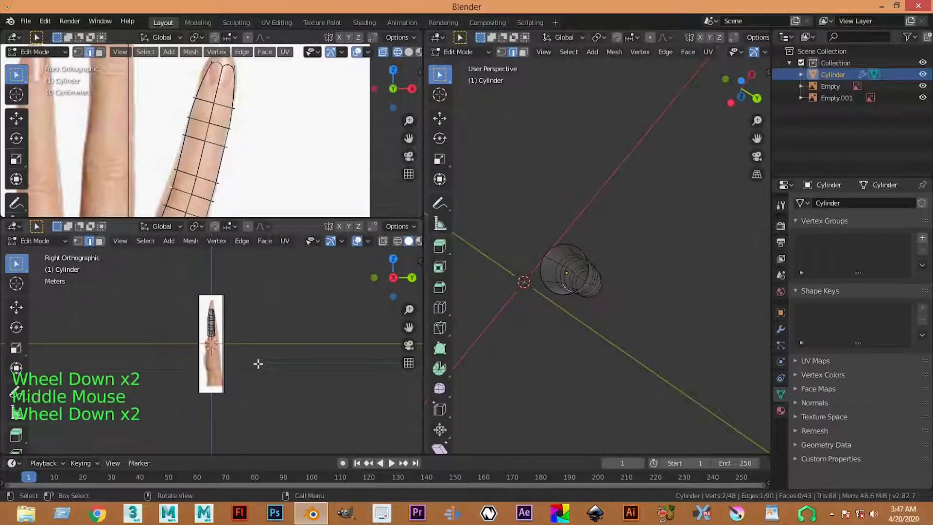
{"action": "scroll", "coordinate": [258, 364], "scroll_direction": "up", "scroll_amount": 3}
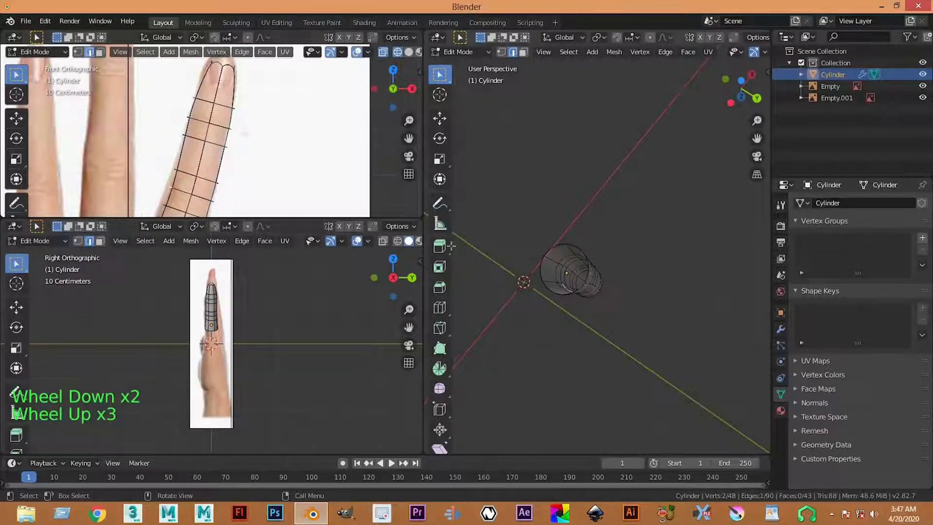
Maximize the front view, select the whole linked finger mesh and place a duplicate of it near the middle finger
{"action": "key", "text": "ctrl+space"}
{"action": "scroll", "coordinate": [428, 340], "scroll_direction": "down", "scroll_amount": 1, "text": "shift"}
{"action": "scroll", "coordinate": [428, 340], "scroll_direction": "down", "scroll_amount": 3}
{"action": "middle_click_drag", "start_coordinate": [427, 360], "coordinate": [440, 317], "text": "shift"}
{"action": "key", "text": "Tab"}
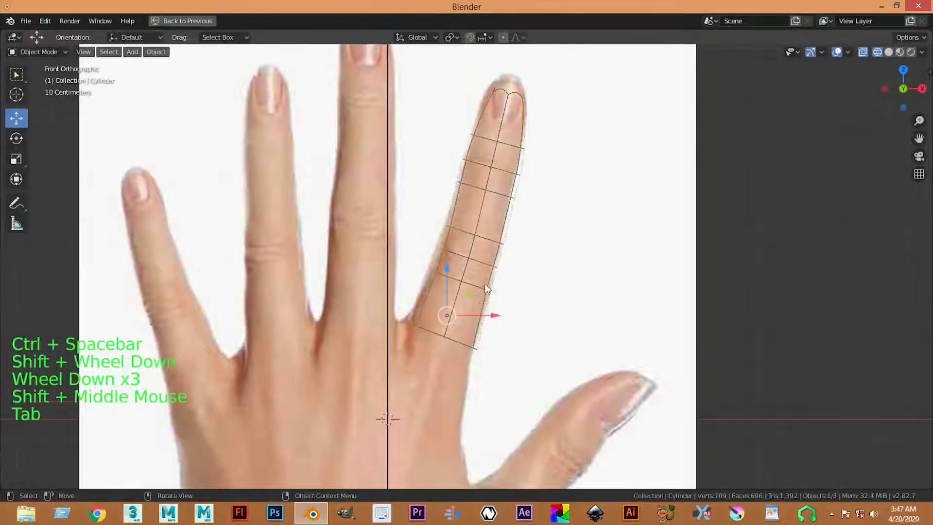
{"action": "key", "text": "Tab"}
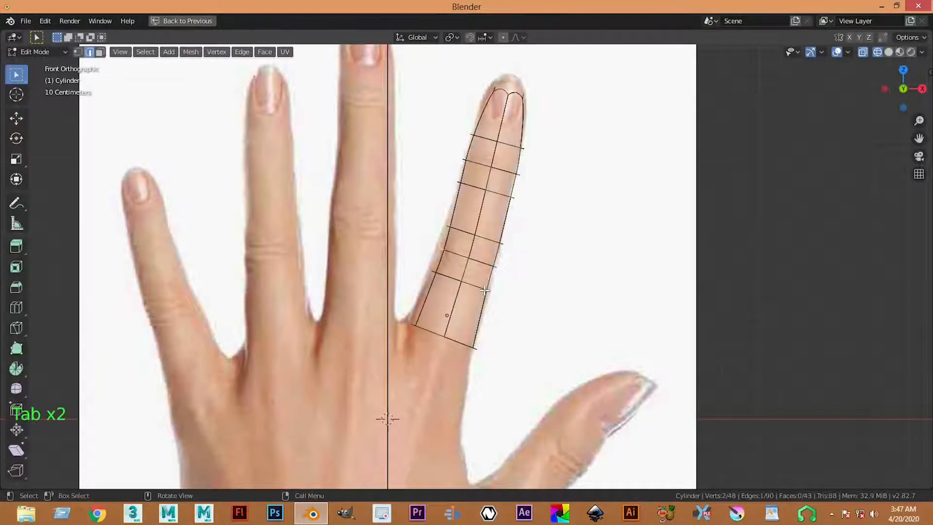
{"action": "key", "text": "l"}
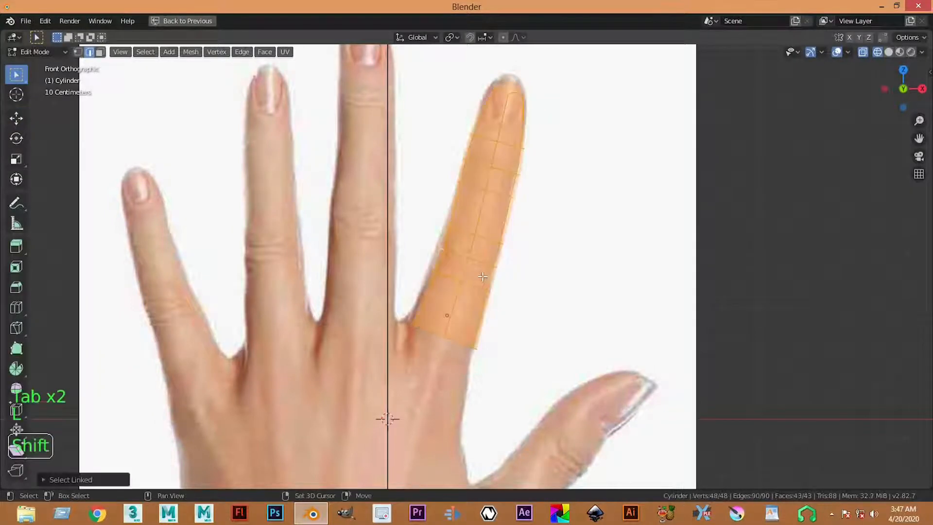
{"action": "key", "text": "shift+d"}
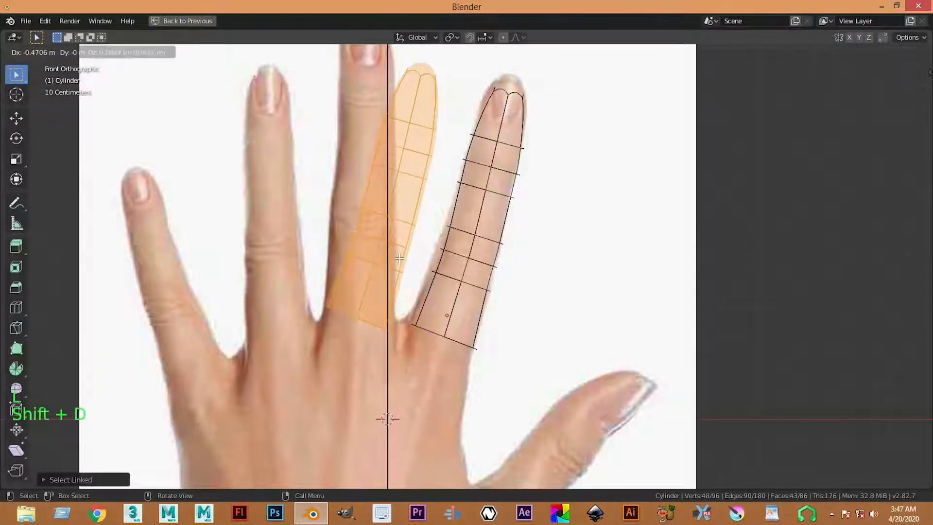
{"action": "left_click", "coordinate": [395, 258]}
Rotate the duplicated finger upright and move it onto the middle finger in the front reference
{"action": "key", "text": "r"}
{"action": "left_click", "coordinate": [506, 256]}
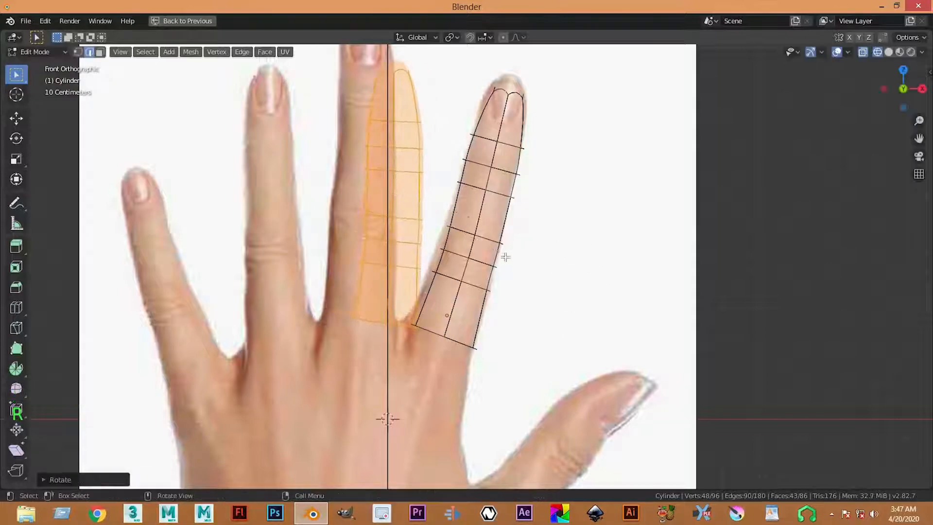
{"action": "middle_click_drag", "start_coordinate": [403, 228], "coordinate": [407, 292], "text": "shift"}
{"action": "key", "text": "g"}
{"action": "left_click", "coordinate": [365, 221]}
{"action": "scroll", "coordinate": [366, 221], "scroll_direction": "up", "scroll_amount": 2}
{"action": "scroll", "coordinate": [365, 221], "scroll_direction": "up", "scroll_amount": 1, "text": "shift"}
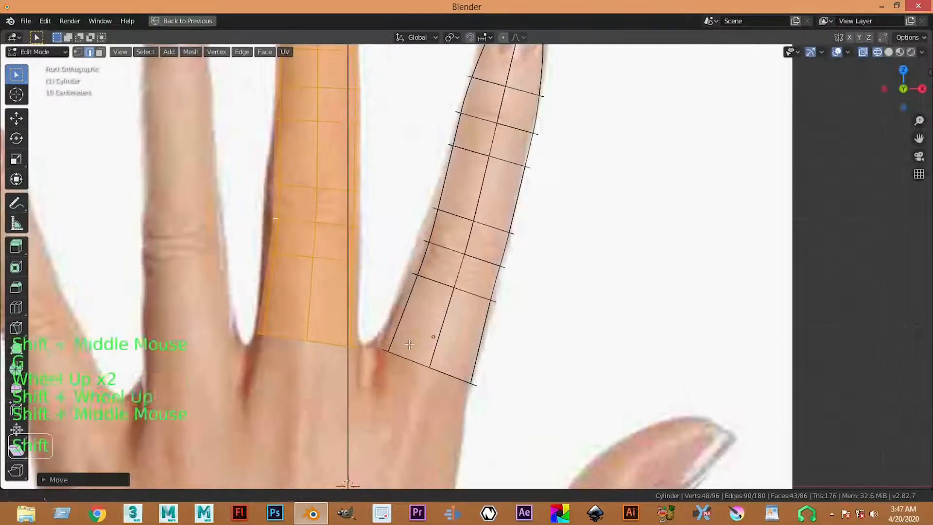
{"action": "scroll", "coordinate": [407, 291], "scroll_direction": "down", "scroll_amount": 4}
{"action": "scroll", "coordinate": [406, 292], "scroll_direction": "up", "scroll_amount": 1}
{"action": "scroll", "coordinate": [407, 291], "scroll_direction": "down", "scroll_amount": 1}
{"action": "scroll", "coordinate": [407, 292], "scroll_direction": "up", "scroll_amount": 1}
{"action": "middle_click_drag", "start_coordinate": [407, 291], "coordinate": [400, 277], "text": "shift"}
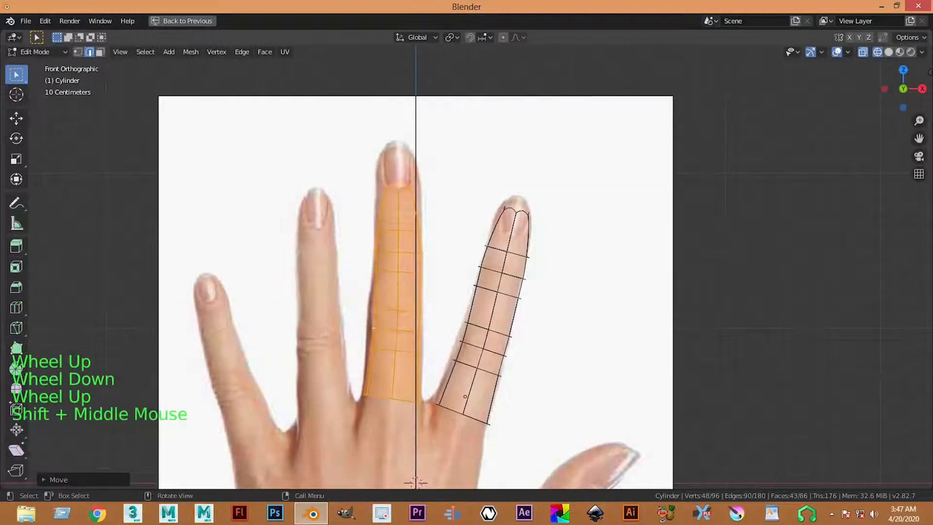
Lengthen the duplicated finger by scaling it along Z, and reposition it to cover the reference middle finger
{"action": "key", "text": "s"}
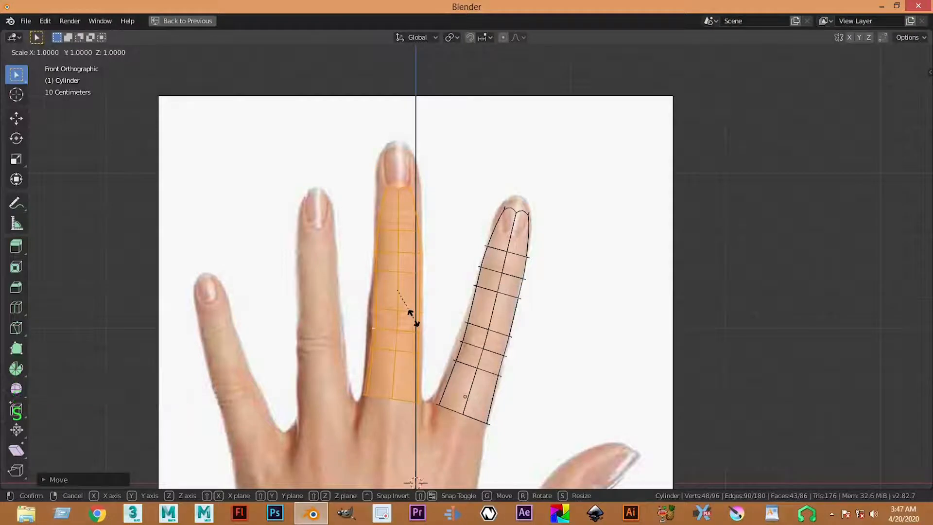
{"action": "key", "text": "x"}
{"action": "key", "text": "y"}
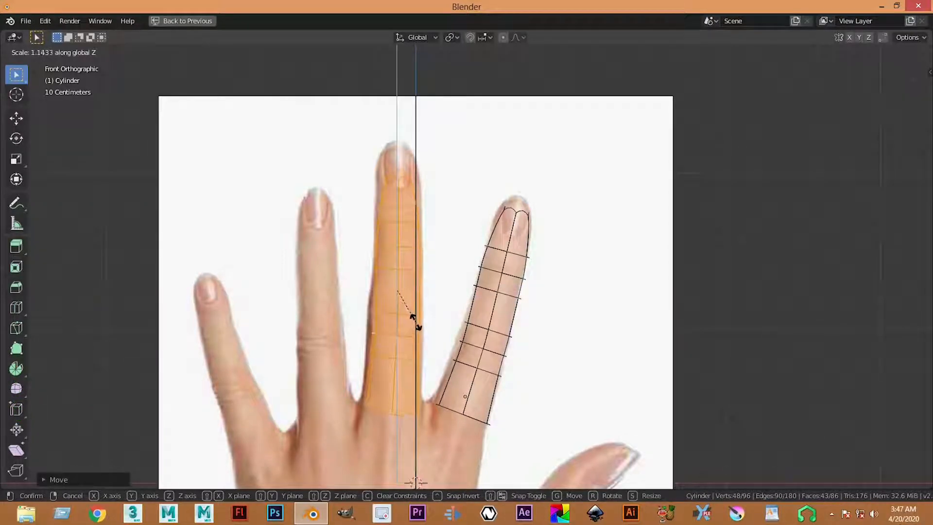
{"action": "left_click", "coordinate": [409, 331]}
{"action": "key", "text": "g"}
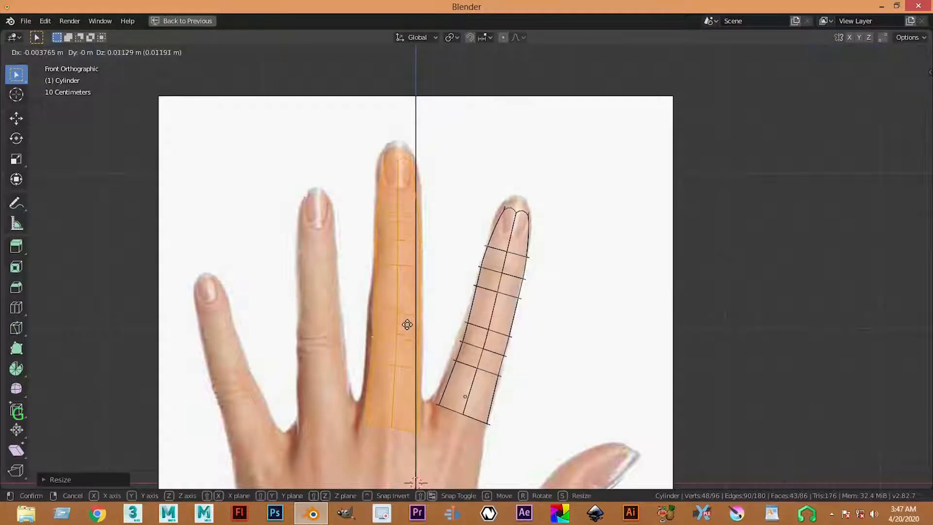
{"action": "left_click", "coordinate": [408, 323]}
{"action": "scroll", "coordinate": [390, 369], "scroll_direction": "up", "scroll_amount": 1}
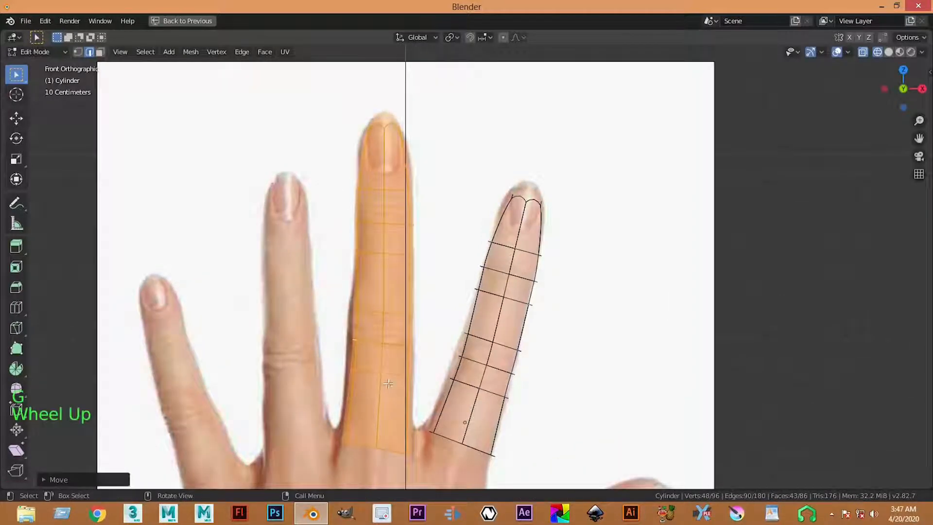
Raise the lowest inner edge loop and the upper loop of the middle finger's main knuckle along Z
{"action": "left_click", "coordinate": [391, 379], "text": "alt"}
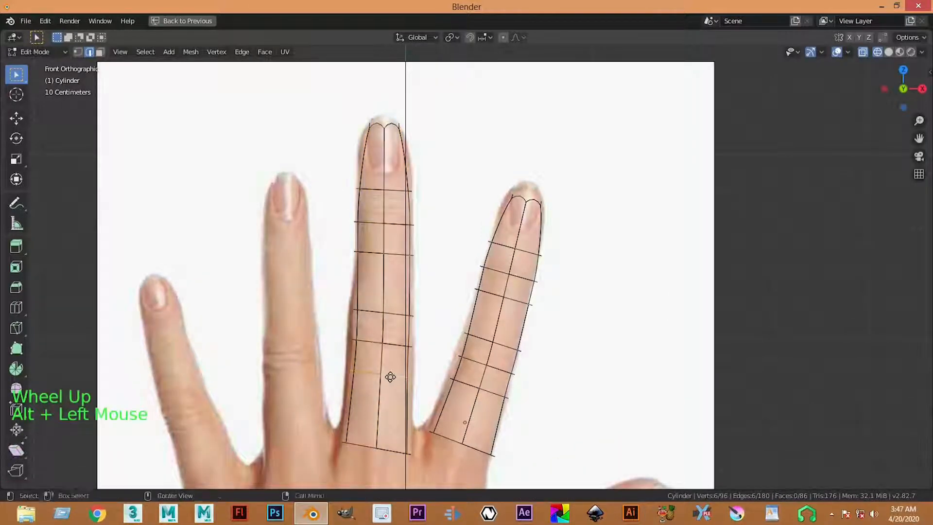
{"action": "key", "text": "g"}
{"action": "key", "text": "z"}
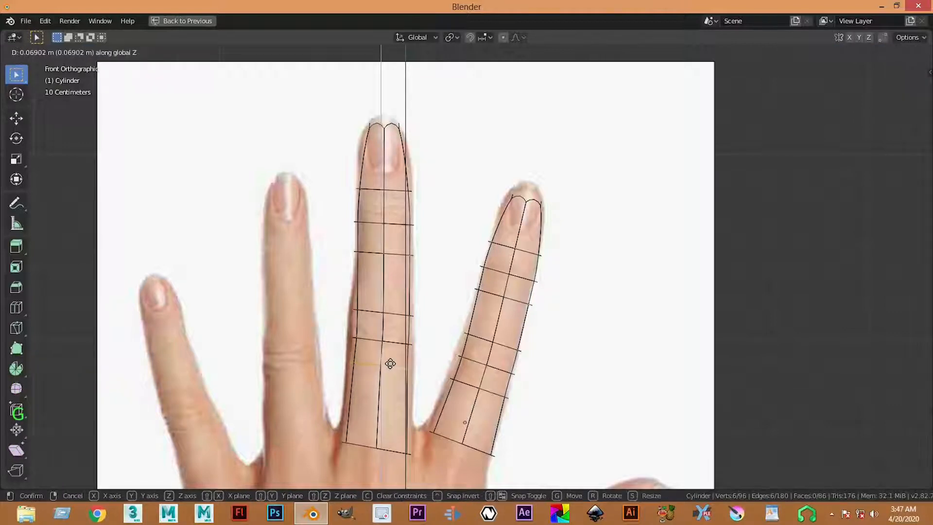
{"action": "left_click", "coordinate": [390, 363]}
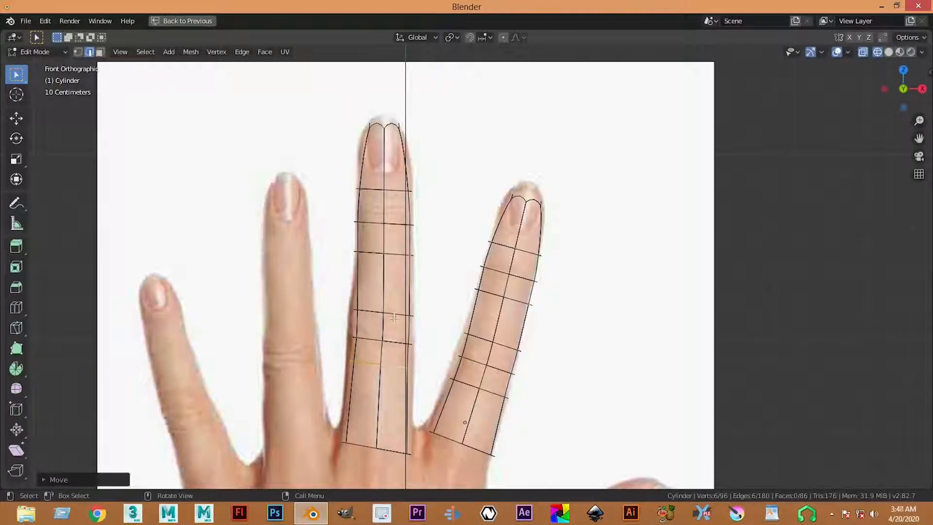
{"action": "left_click", "coordinate": [394, 315]}
{"action": "left_click", "coordinate": [394, 313], "text": "alt"}
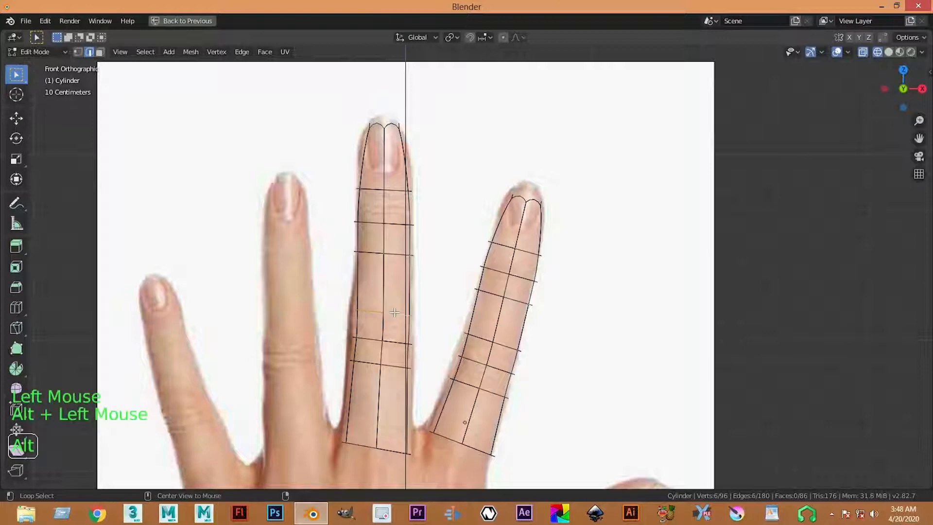
{"action": "key", "text": "g"}
{"action": "key", "text": "z"}
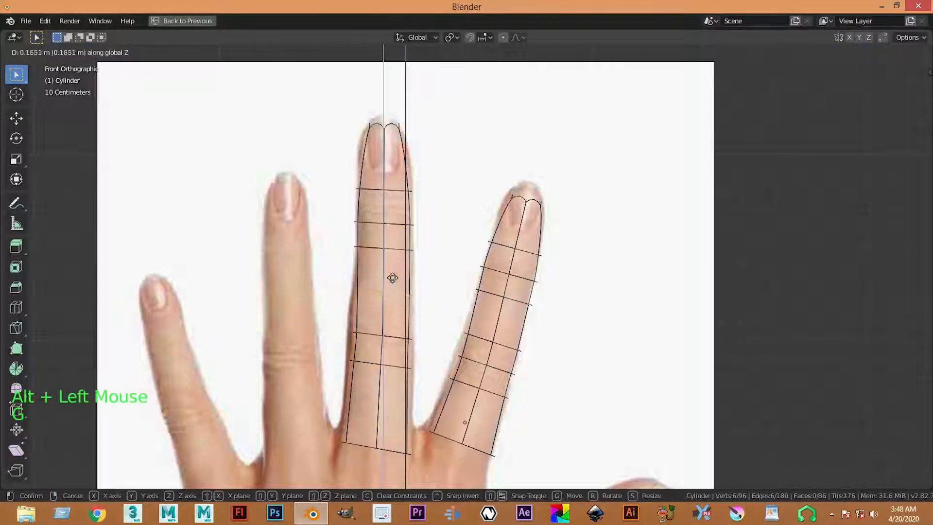
{"action": "left_click", "coordinate": [392, 272]}
Raise the middle and lower edge loops of the middle finger's main knuckle along Z to match the reference creases
{"action": "left_click", "coordinate": [397, 336], "text": "alt"}
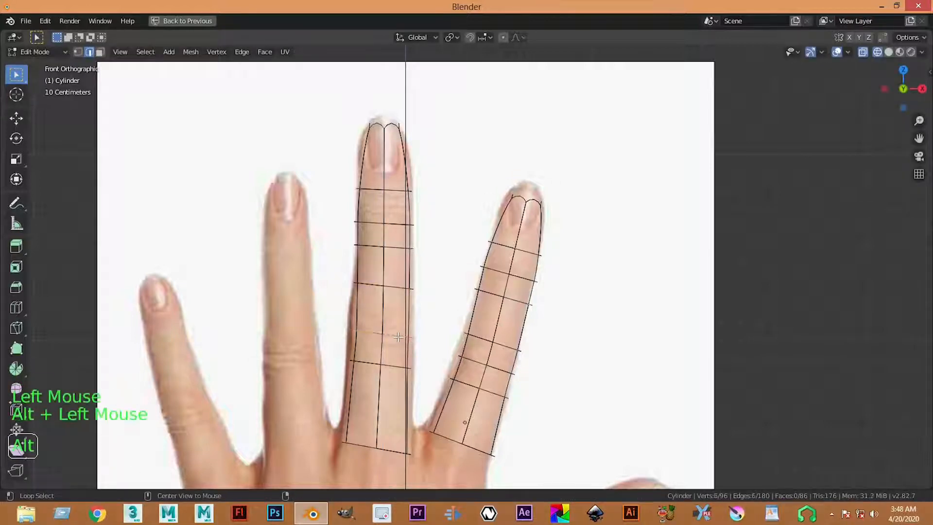
{"action": "key", "text": "g"}
{"action": "key", "text": "z"}
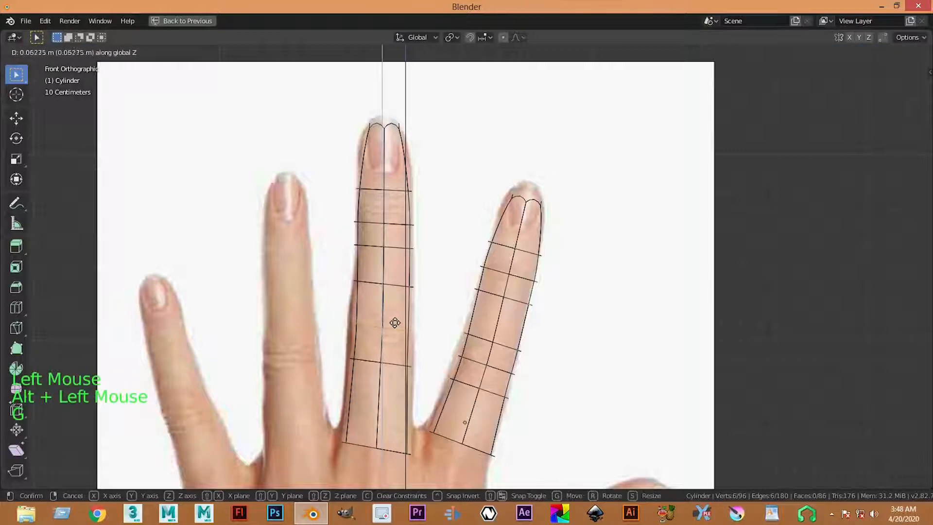
{"action": "left_click", "coordinate": [394, 323]}
{"action": "left_click", "coordinate": [393, 363], "text": "alt"}
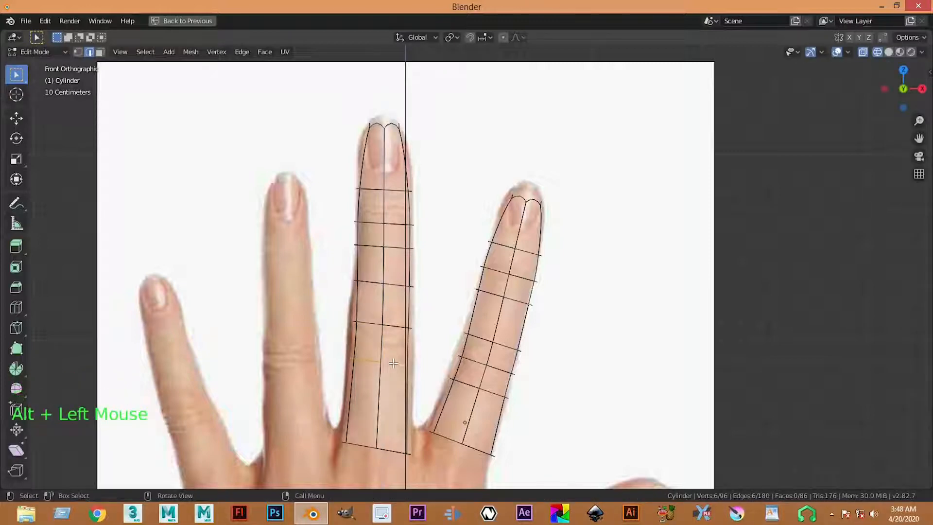
{"action": "key", "text": "g"}
{"action": "key", "text": "z"}
{"action": "left_click", "coordinate": [392, 348]}
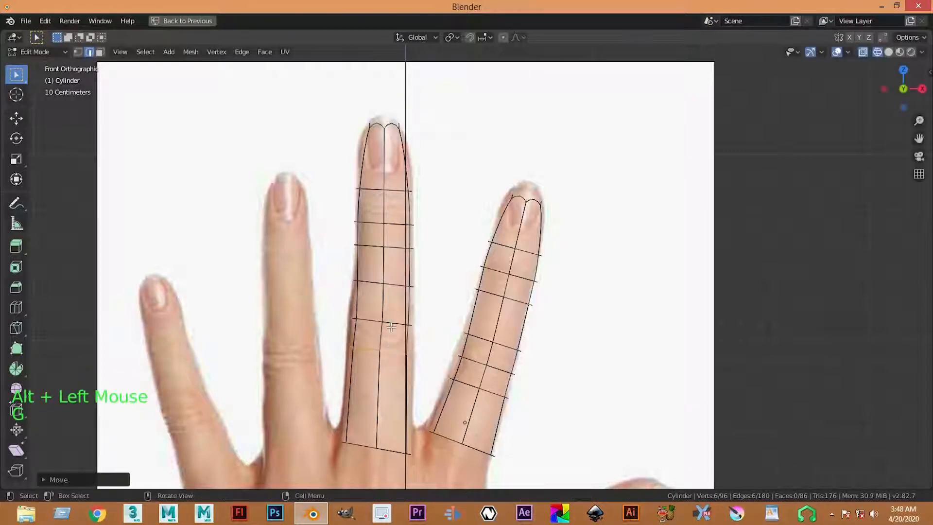
Widen the middle edge loop of the middle finger's main knuckle by scaling it up to about 1.11
{"action": "left_click", "coordinate": [392, 326]}
{"action": "left_click", "coordinate": [392, 325], "text": "alt"}
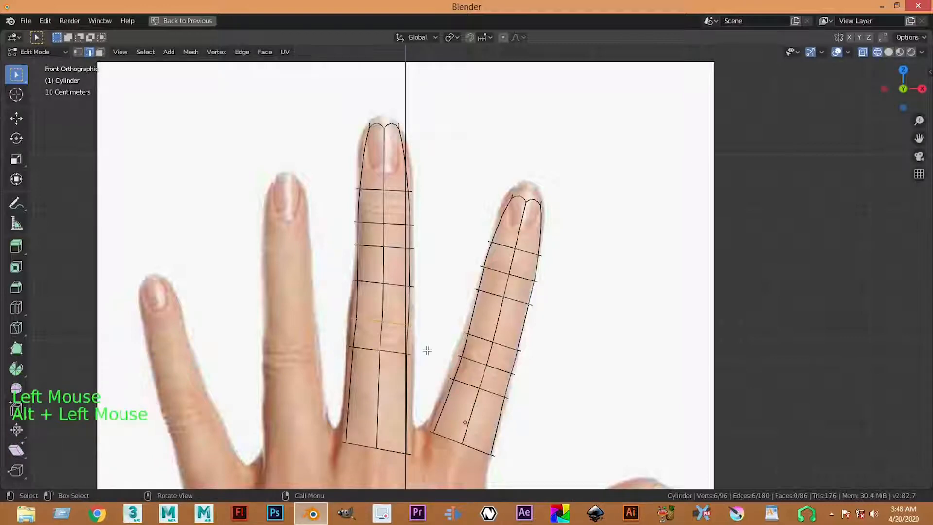
{"action": "key", "text": "s"}
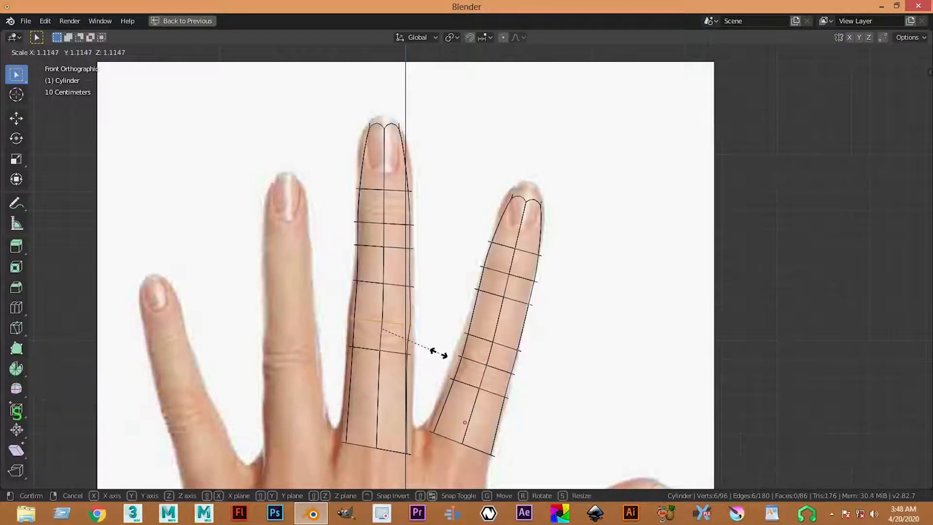
{"action": "left_click", "coordinate": [441, 353]}
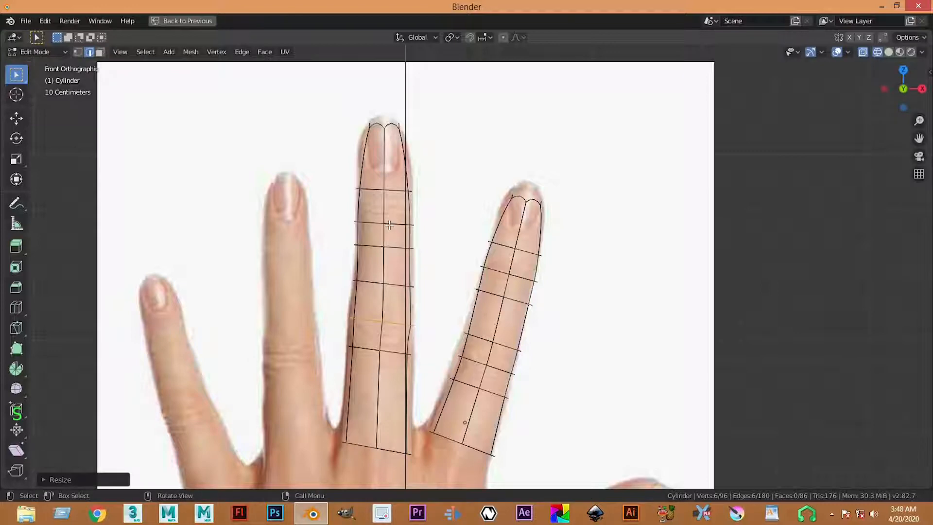
Raise the edge loops around the middle finger's upper joint along Z to line up with the reference creases
{"action": "left_click", "coordinate": [390, 224]}
{"action": "left_click", "coordinate": [404, 281], "text": "alt"}
{"action": "key", "text": "g"}
{"action": "key", "text": "z"}
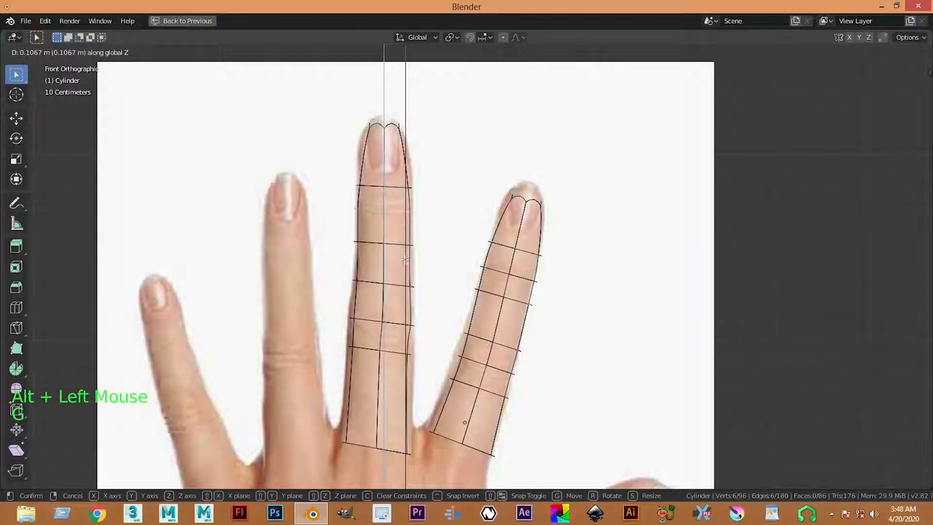
{"action": "left_click", "coordinate": [405, 259]}
{"action": "left_click", "coordinate": [410, 265], "text": "alt"}
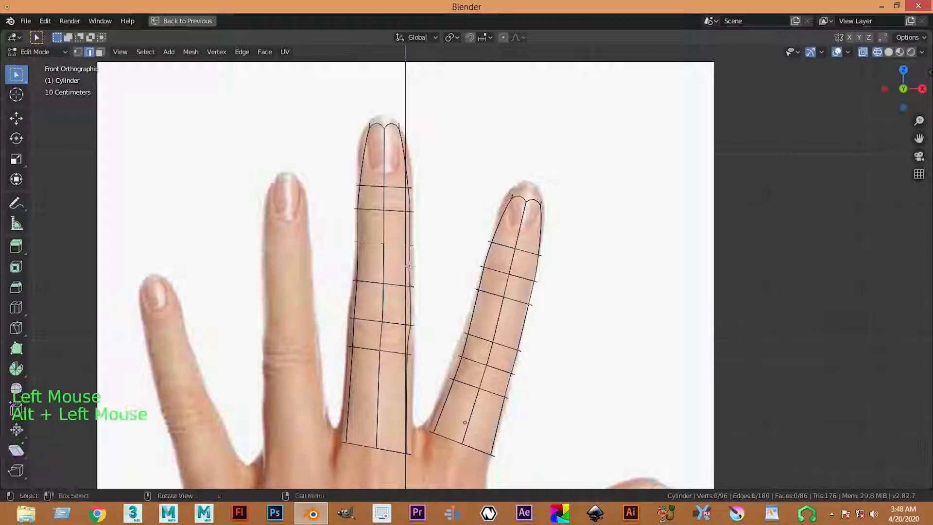
{"action": "key", "text": "g"}
{"action": "key", "text": "z"}
{"action": "left_click", "coordinate": [403, 289]}
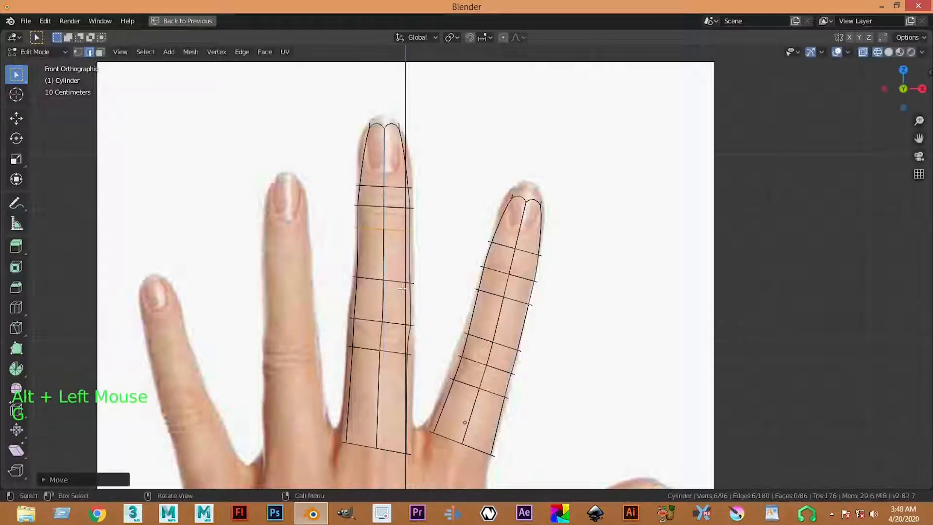
Lower the edge loop just above the middle finger's main knuckle along Z
{"action": "left_click", "coordinate": [397, 281], "text": "alt"}
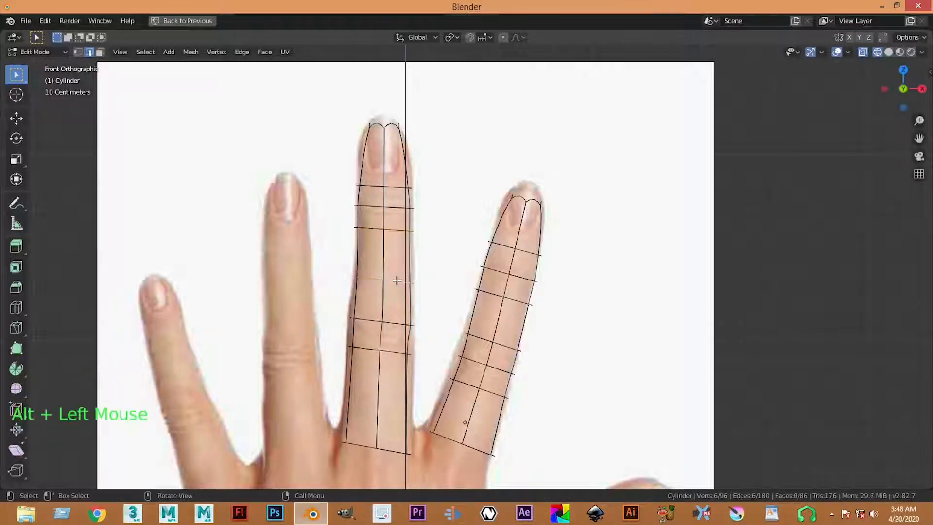
{"action": "key", "text": "g"}
{"action": "key", "text": "z"}
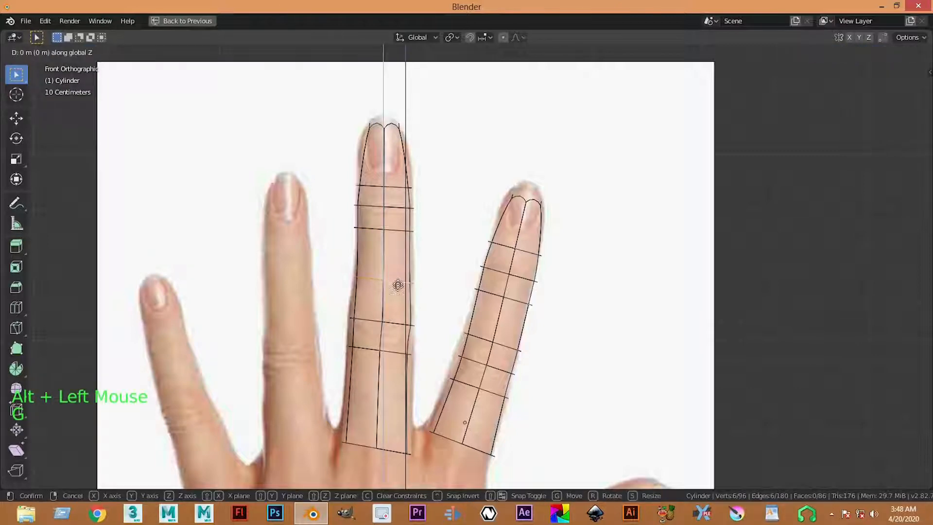
{"action": "left_click", "coordinate": [398, 294]}
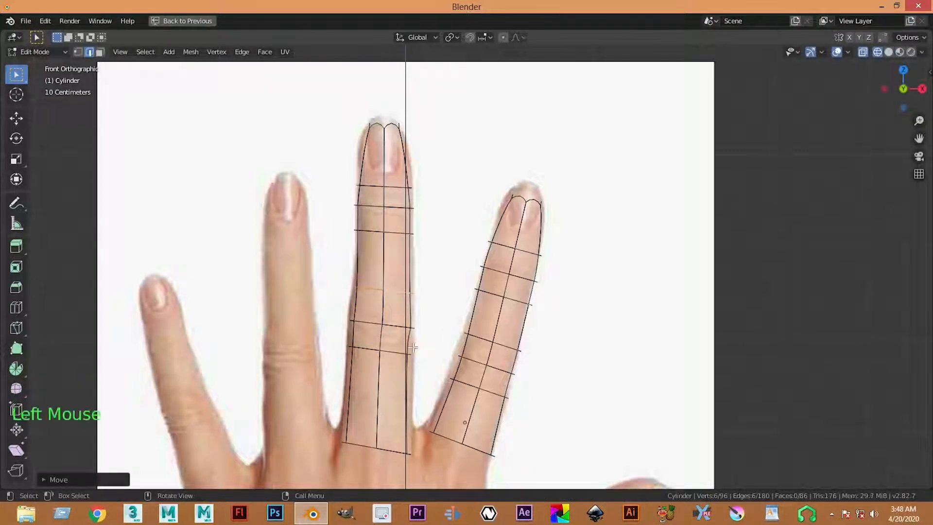
Select the whole linked index finger mesh and place a duplicate of it over the ring finger
{"action": "scroll", "coordinate": [412, 347], "scroll_direction": "down", "scroll_amount": 3}
{"action": "left_click", "coordinate": [473, 319]}
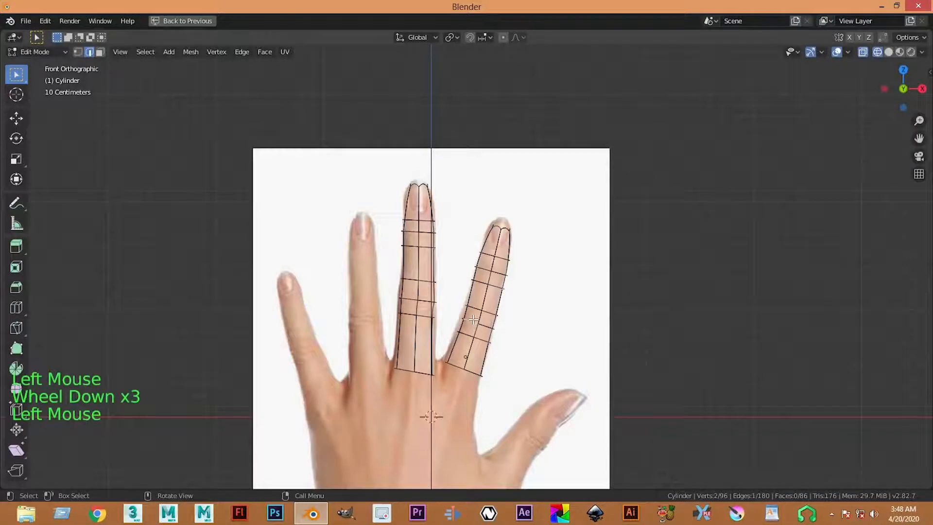
{"action": "key", "text": "l"}
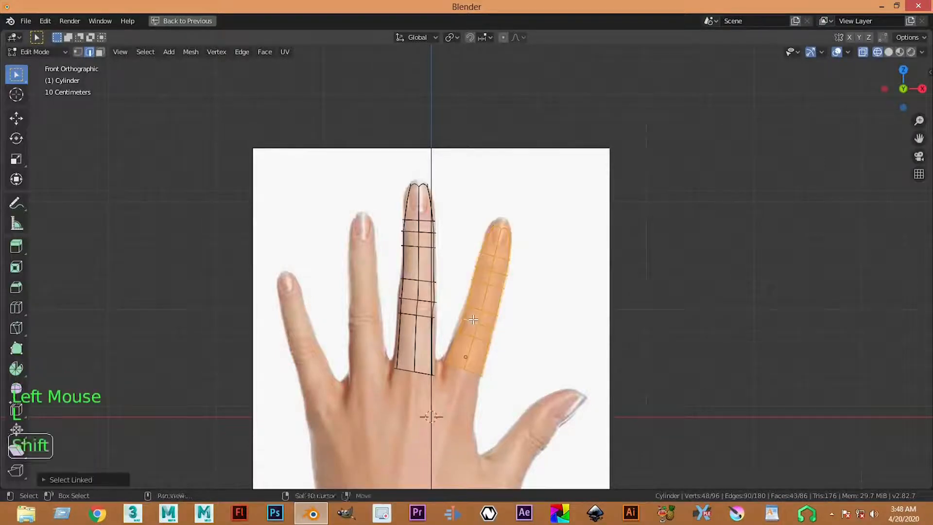
{"action": "key", "text": "shift+g"}
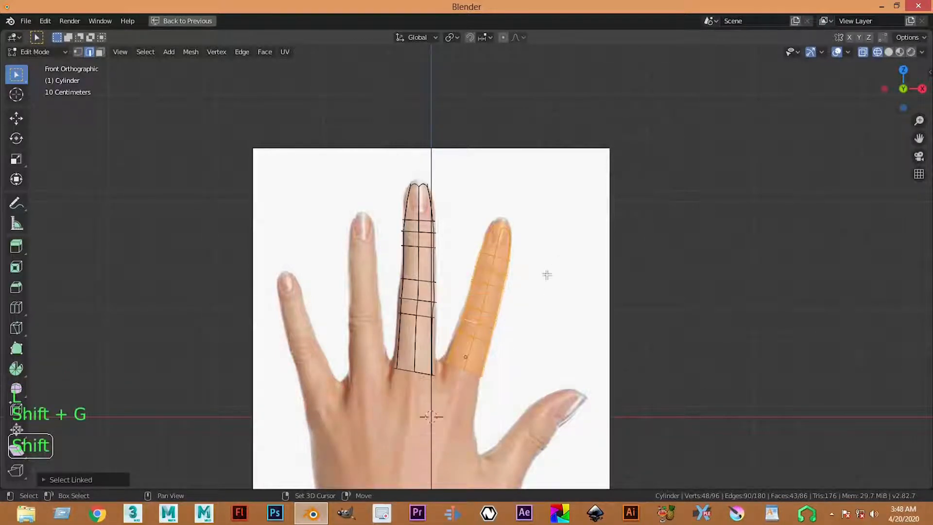
{"action": "key", "text": "shift+d"}
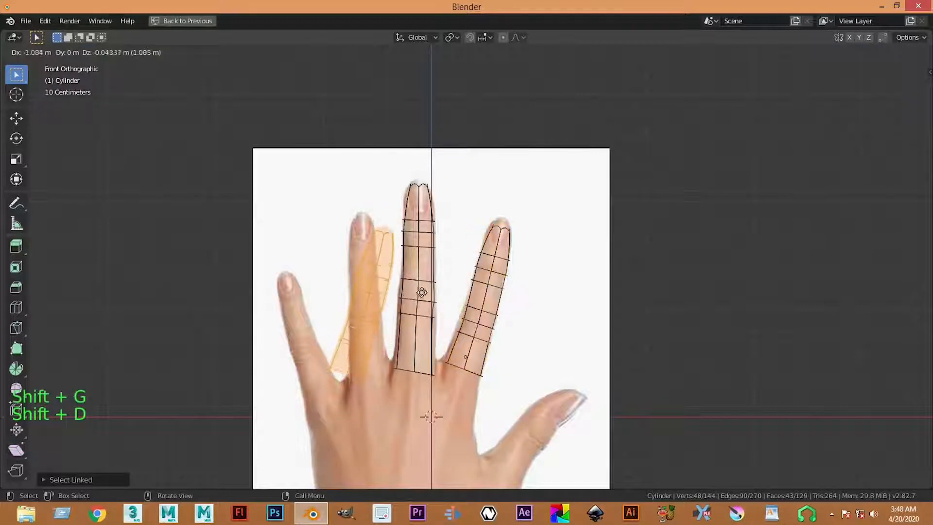
{"action": "left_click", "coordinate": [508, 291]}
Rotate the duplicated finger counterclockwise and move its base onto the base of the reference ring finger
{"action": "key", "text": "r"}
{"action": "left_click", "coordinate": [501, 202]}
{"action": "key", "text": "g"}
{"action": "left_click", "coordinate": [483, 183]}
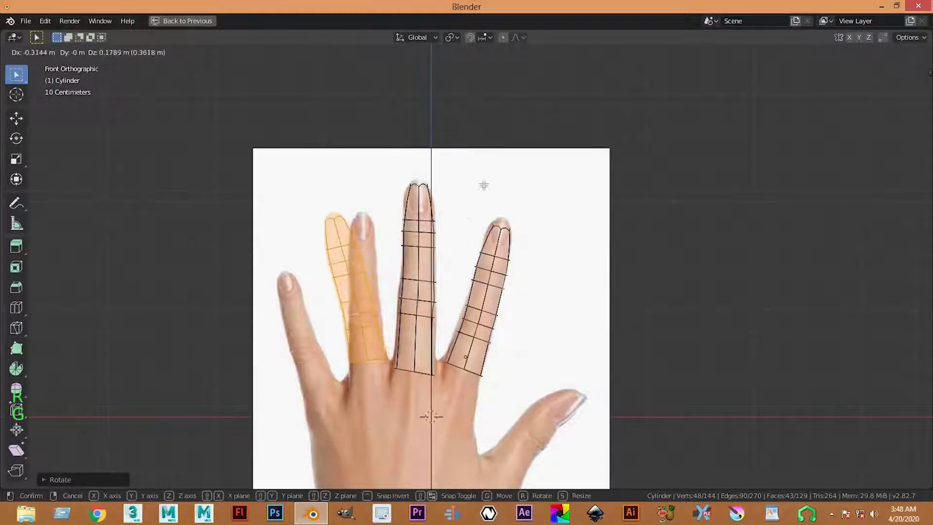
{"action": "key", "text": "e"}
{"action": "left_click", "coordinate": [494, 191]}
{"action": "key", "text": "ctrl+z"}
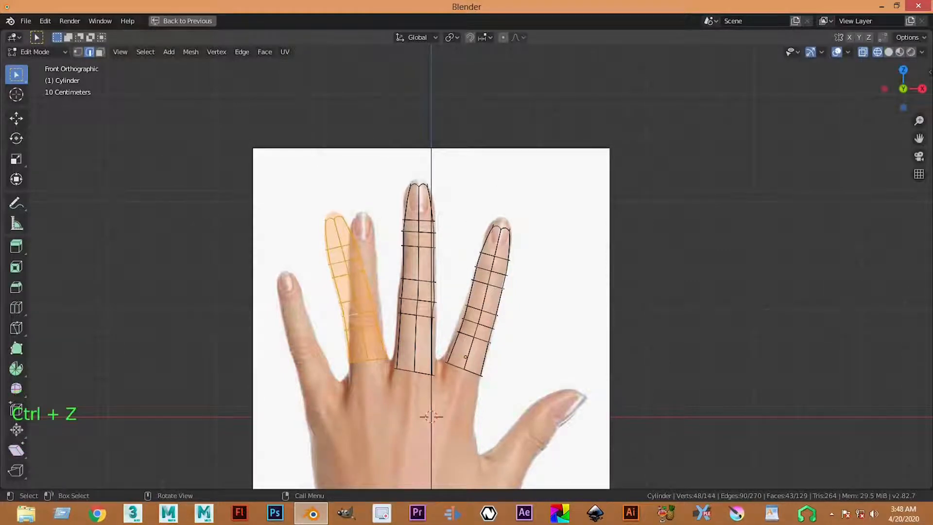
Rotate the ring finger copy closer to upright and reposition it over the reference ring finger
{"action": "key", "text": "r"}
{"action": "left_click", "coordinate": [430, 287]}
{"action": "key", "text": "g"}
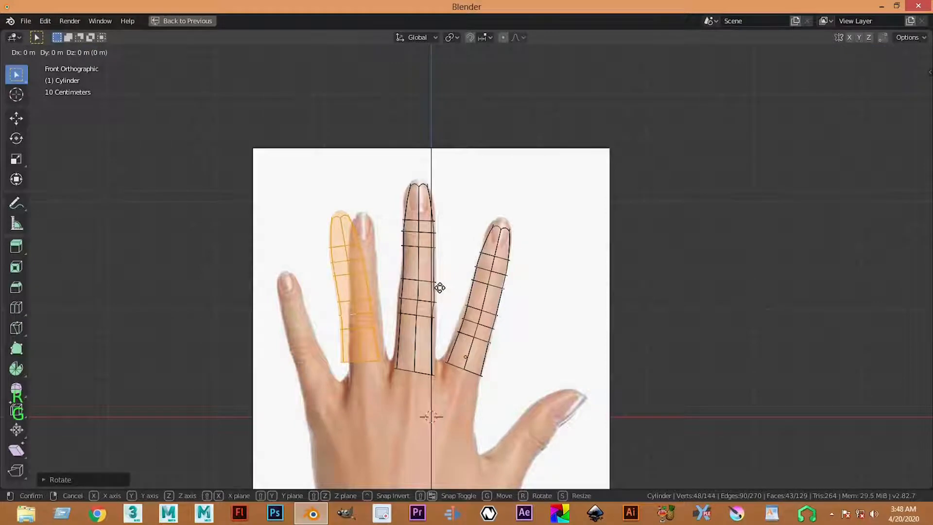
{"action": "left_click", "coordinate": [438, 288]}
{"action": "scroll", "coordinate": [438, 288], "scroll_direction": "up", "scroll_amount": 2}
{"action": "middle_click_drag", "start_coordinate": [422, 205], "coordinate": [418, 205], "text": "shift"}
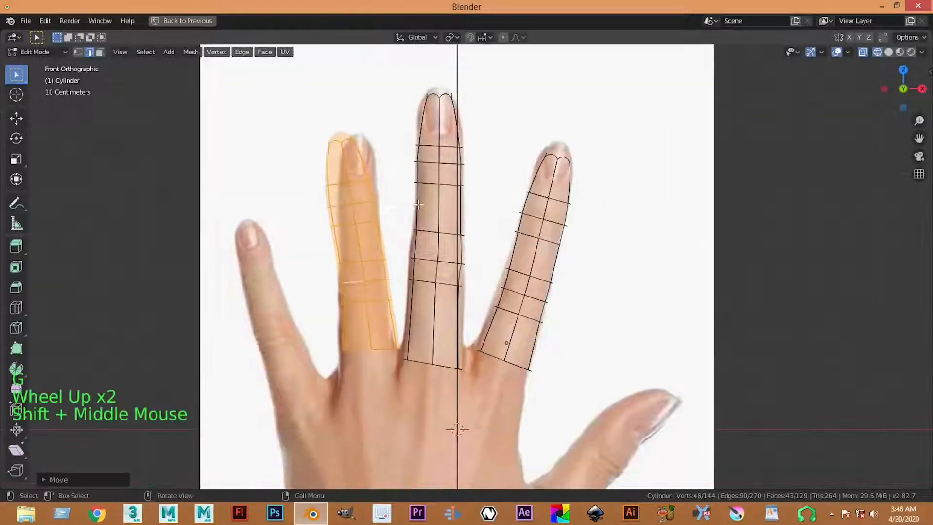
{"action": "key", "text": "g"}
{"action": "left_click", "coordinate": [419, 204]}
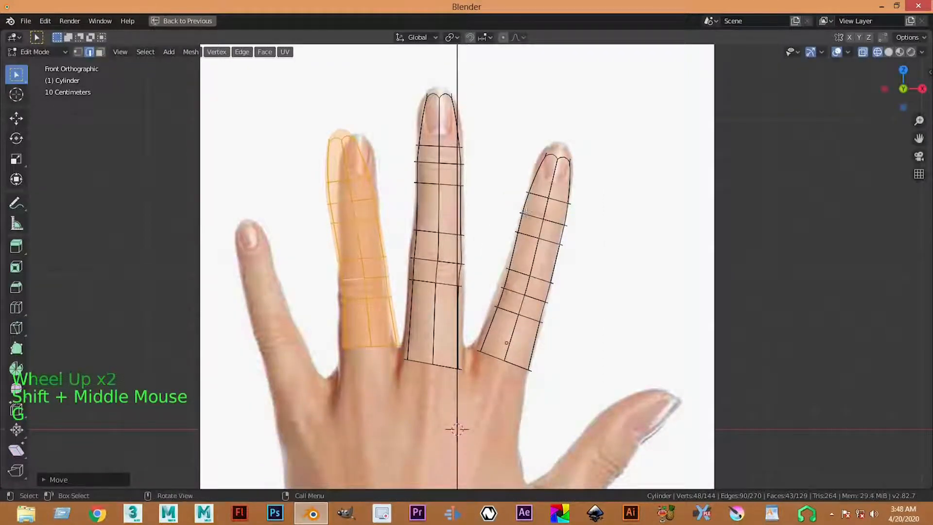
{"action": "key", "text": "r"}
{"action": "left_click", "coordinate": [552, 229]}
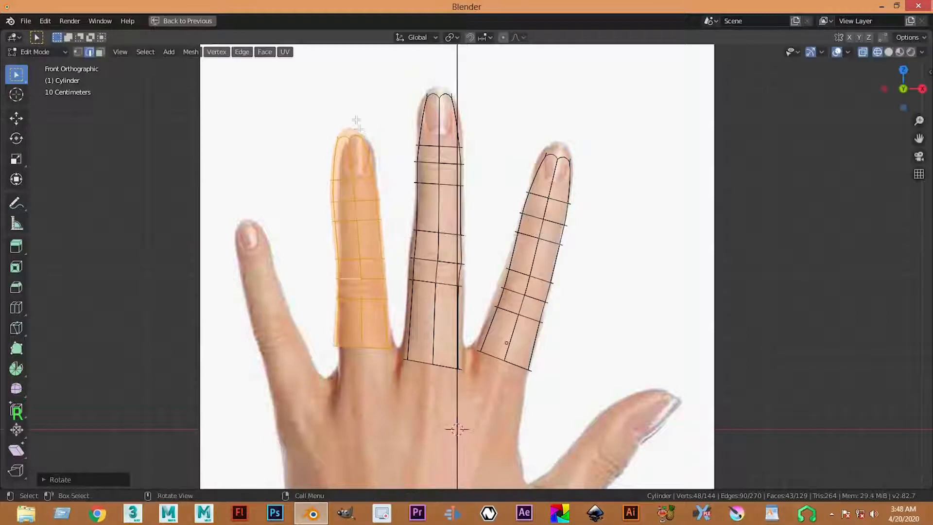
Select the upper section of the ring finger mesh, then move and rotate it by about 2.7° to fit the reference fingertip
{"action": "middle_click_drag", "start_coordinate": [356, 120], "coordinate": [373, 168], "text": "shift"}
{"action": "left_click", "coordinate": [355, 141]}
{"action": "mouse_move", "coordinate": [354, 141]}
{"action": "right_mouse_down", "text": "ctrl"}
{"action": "mouse_move", "coordinate": [339, 267]}
{"action": "mouse_move", "coordinate": [397, 199]}
{"action": "right_mouse_up", "text": "ctrl"}
{"action": "mouse_move", "coordinate": [334, 192]}
{"action": "right_mouse_down", "text": "ctrl"}
{"action": "mouse_move", "coordinate": [350, 226]}
{"action": "mouse_move", "coordinate": [416, 256]}
{"action": "mouse_move", "coordinate": [406, 228]}
{"action": "right_mouse_up", "text": "ctrl"}
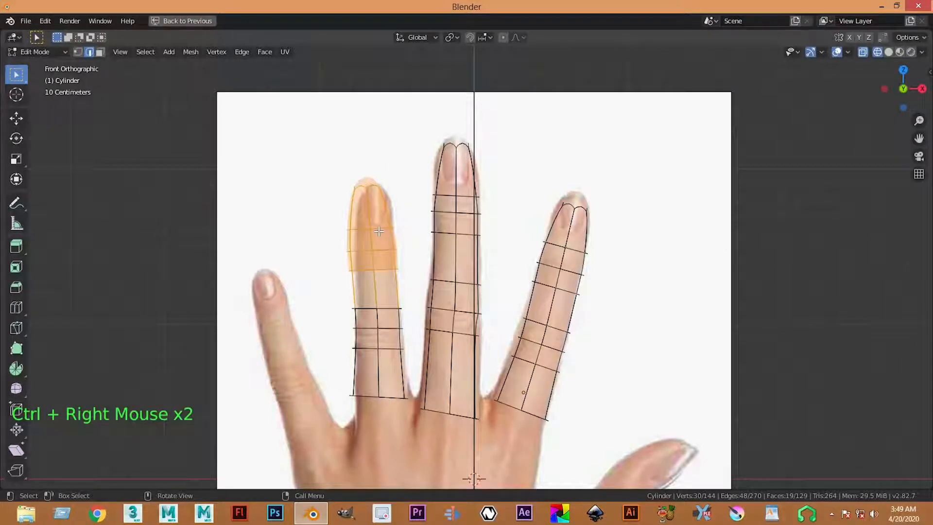
{"action": "key", "text": "g"}
{"action": "left_click", "coordinate": [386, 230]}
{"action": "key", "text": "r"}
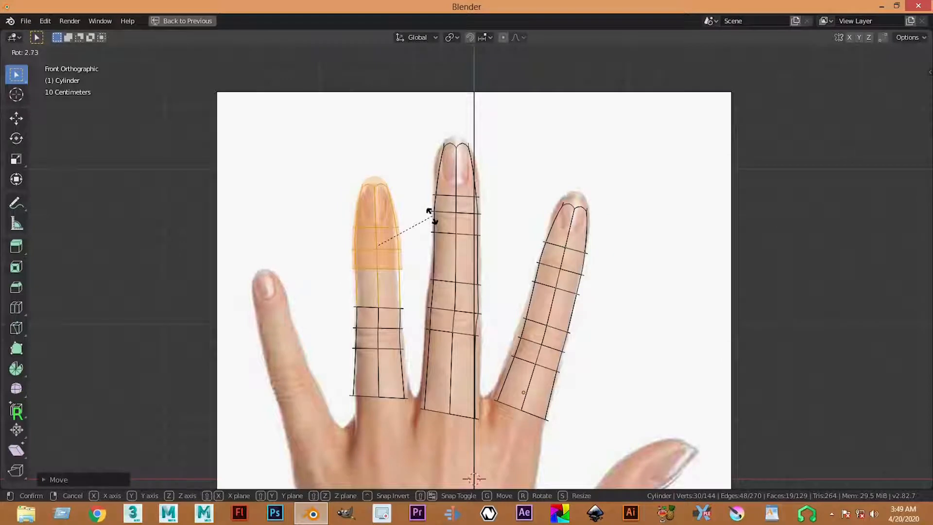
{"action": "left_click", "coordinate": [431, 214]}
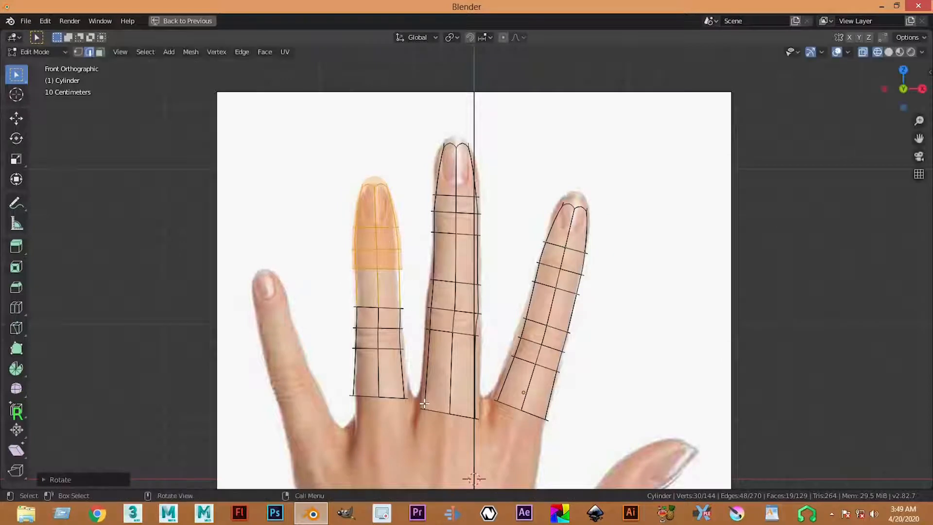
Shift the base edge loop of the ring finger mesh sideways toward the middle finger
{"action": "left_click", "coordinate": [391, 397], "text": "alt"}
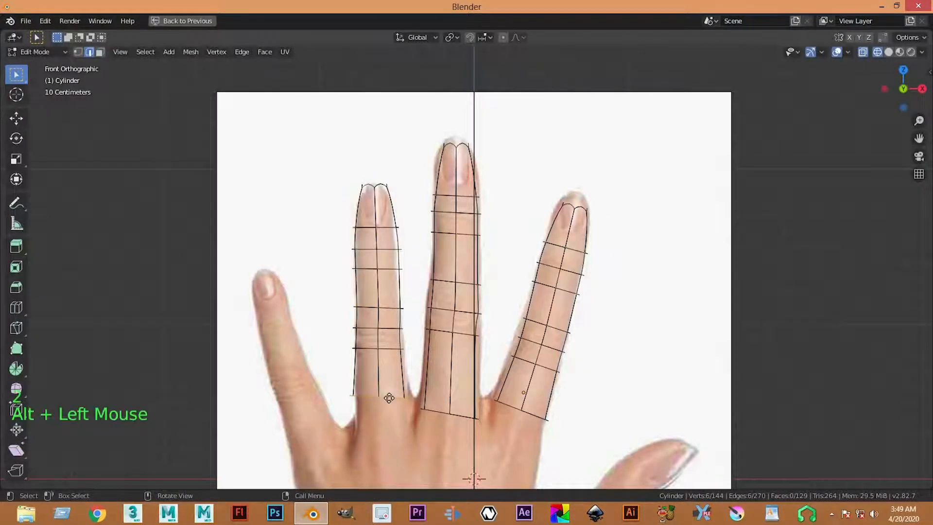
{"action": "key", "text": "g"}
{"action": "key", "text": "Escape"}
Select the whole linked ring finger mesh and place a duplicate of it near the little finger
{"action": "key", "text": "l"}
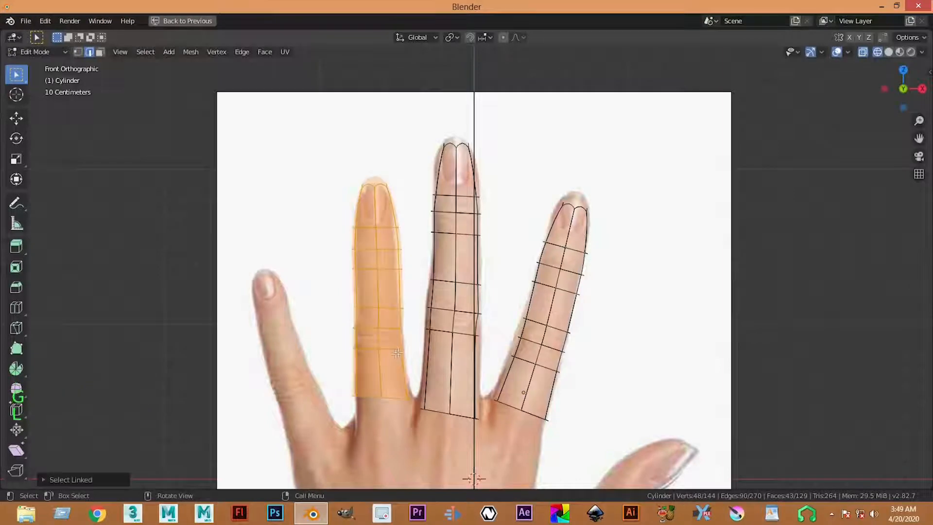
{"action": "key", "text": "shift+d"}
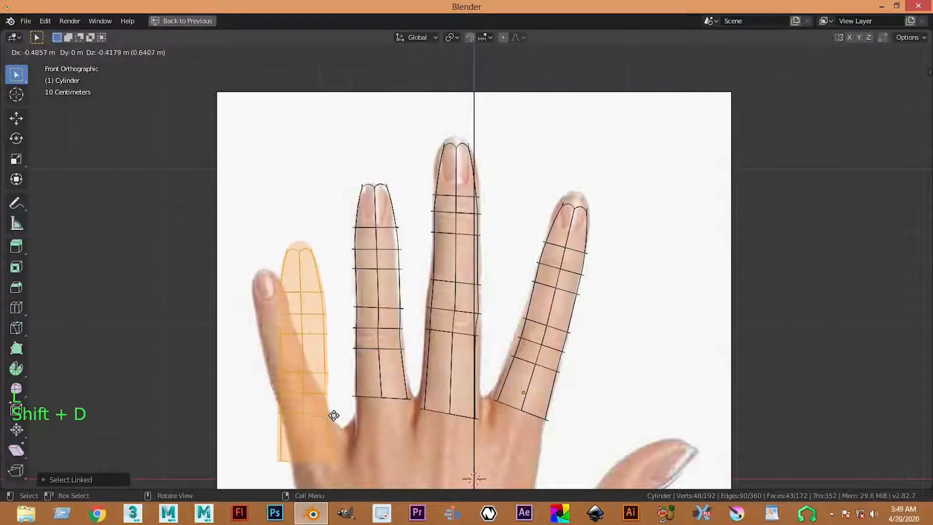
{"action": "left_click", "coordinate": [336, 388]}
Tilt the duplicated finger to the little finger's angle and move it onto the little finger in the reference
{"action": "middle_click_drag", "start_coordinate": [335, 388], "coordinate": [367, 308], "text": "shift"}
{"action": "key", "text": "r"}
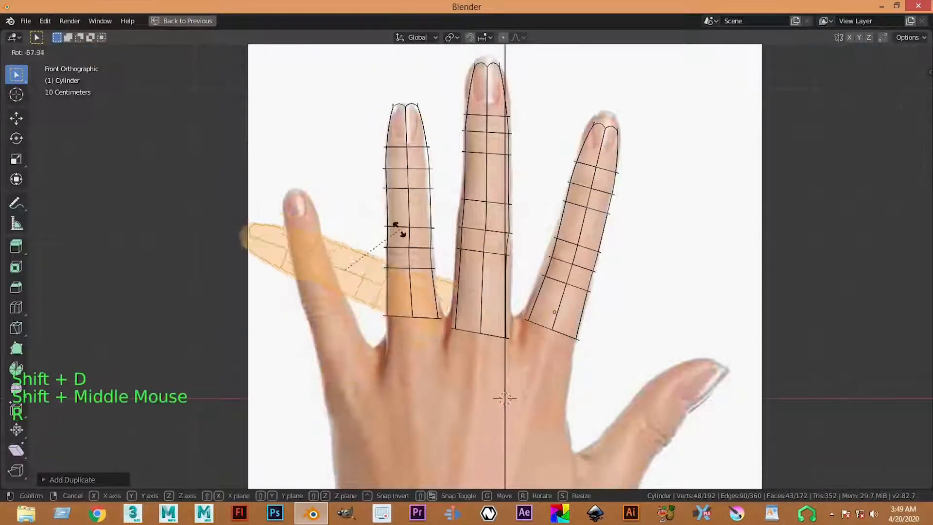
{"action": "left_click", "coordinate": [424, 287]}
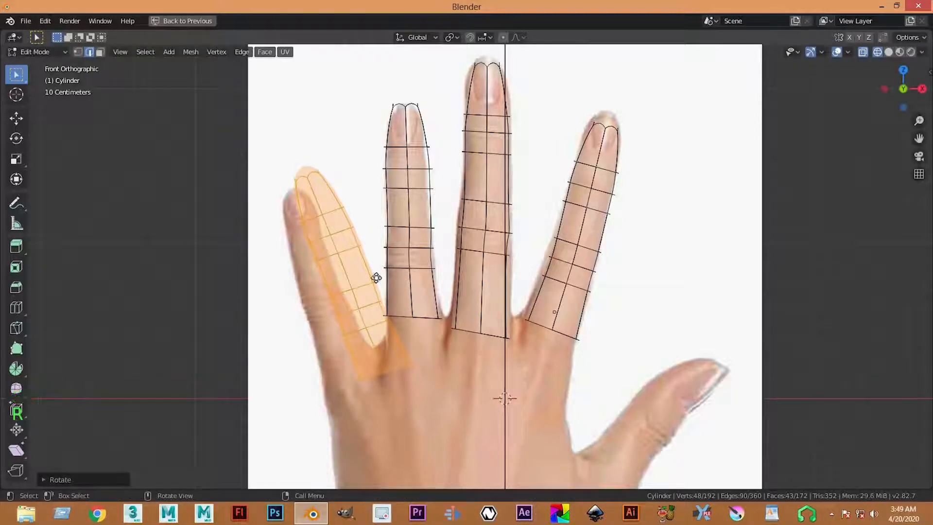
{"action": "key", "text": "g"}
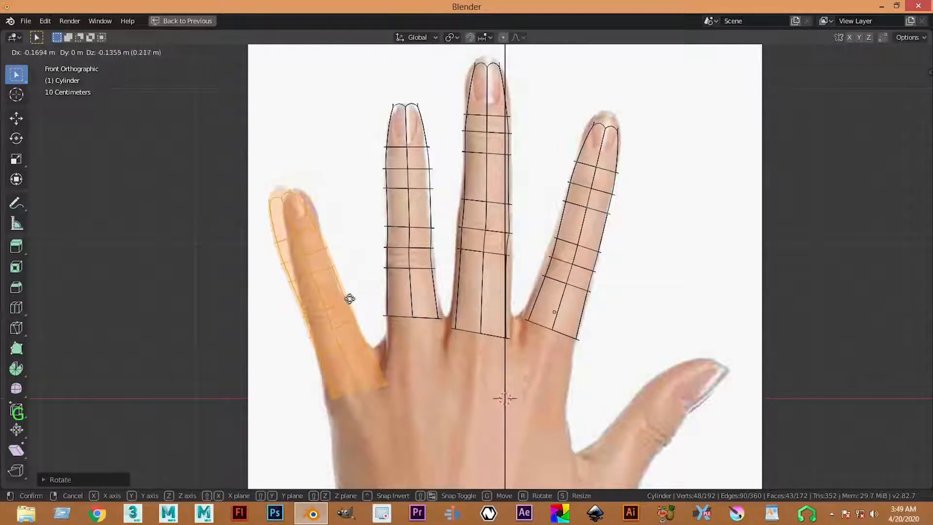
{"action": "left_click", "coordinate": [335, 233]}
{"action": "middle_click_drag", "start_coordinate": [322, 177], "coordinate": [369, 202], "text": "shift"}
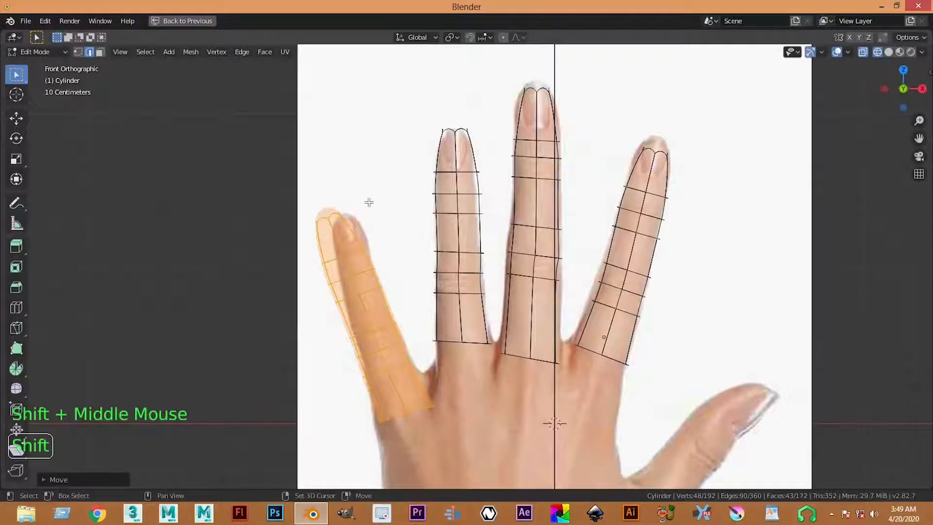
Reselect the whole linked little finger mesh, then rotate it by about 5° and move it onto the little finger in the reference
{"action": "left_click", "coordinate": [370, 259]}
{"action": "mouse_move", "coordinate": [343, 172]}
{"action": "right_mouse_down", "text": "ctrl"}
{"action": "mouse_move", "coordinate": [316, 343]}
{"action": "mouse_move", "coordinate": [357, 348]}
{"action": "mouse_move", "coordinate": [394, 379]}
{"action": "right_mouse_up", "text": "ctrl"}
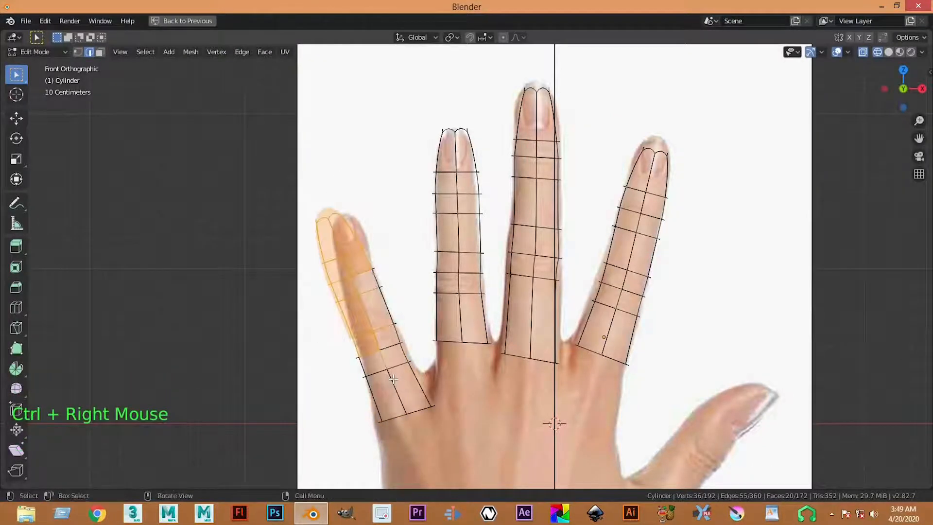
{"action": "key", "text": "l"}
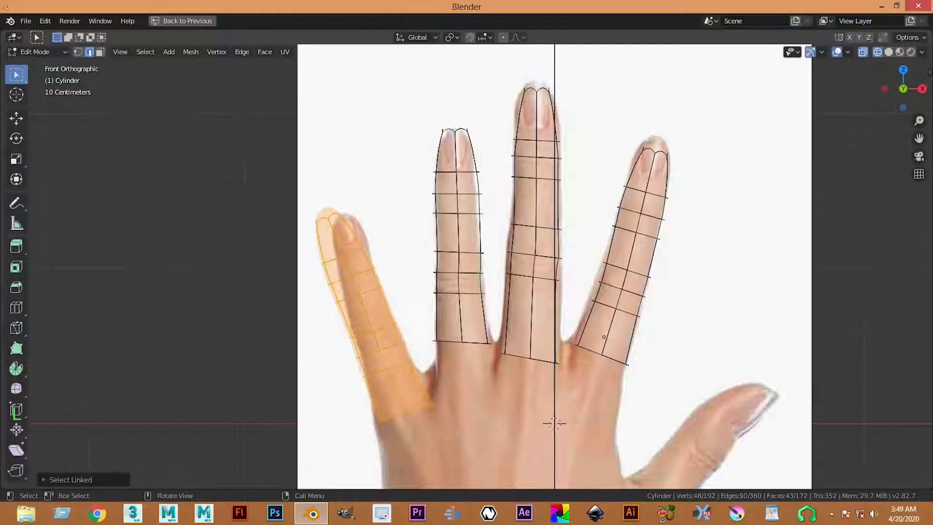
{"action": "key", "text": "r"}
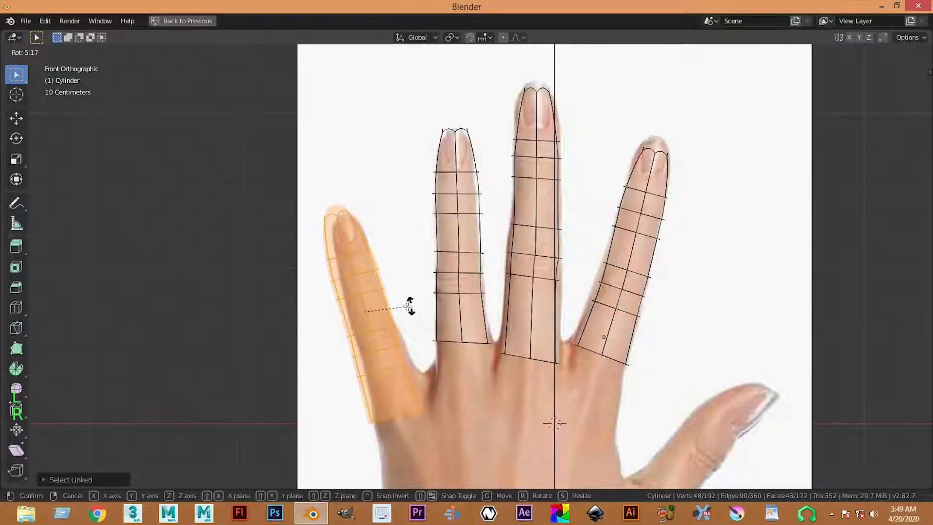
{"action": "left_click", "coordinate": [408, 306]}
{"action": "key", "text": "g"}
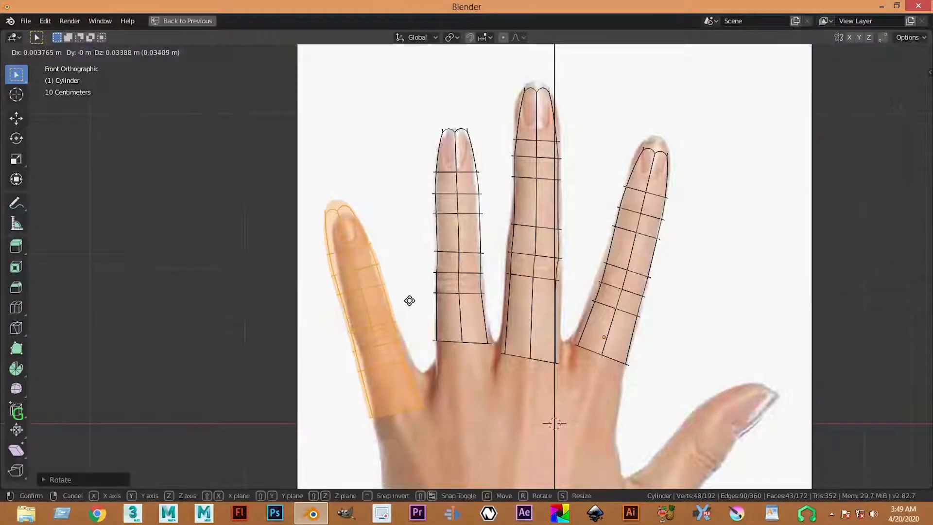
{"action": "left_click", "coordinate": [409, 303]}
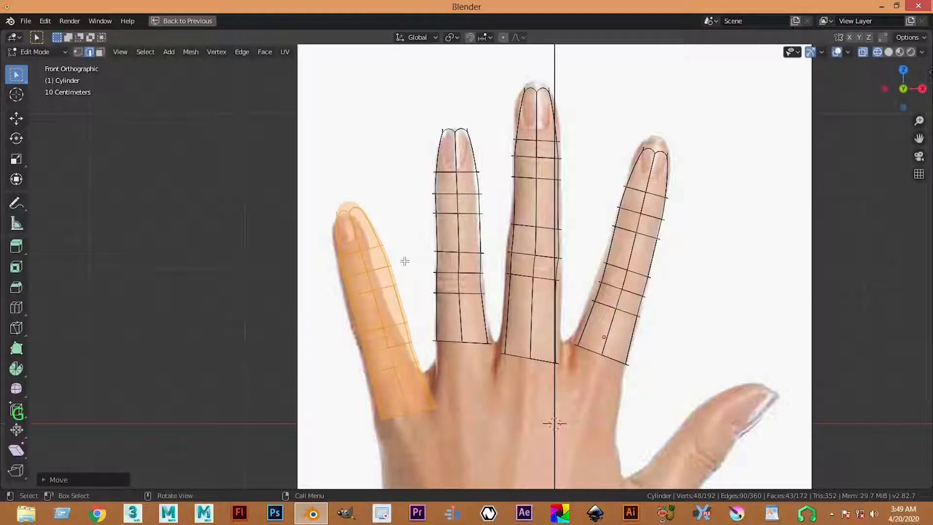
Reposition the little finger mesh over the reference and narrow it along X to the finger's width, leaving it deselected
{"action": "key", "text": "r"}
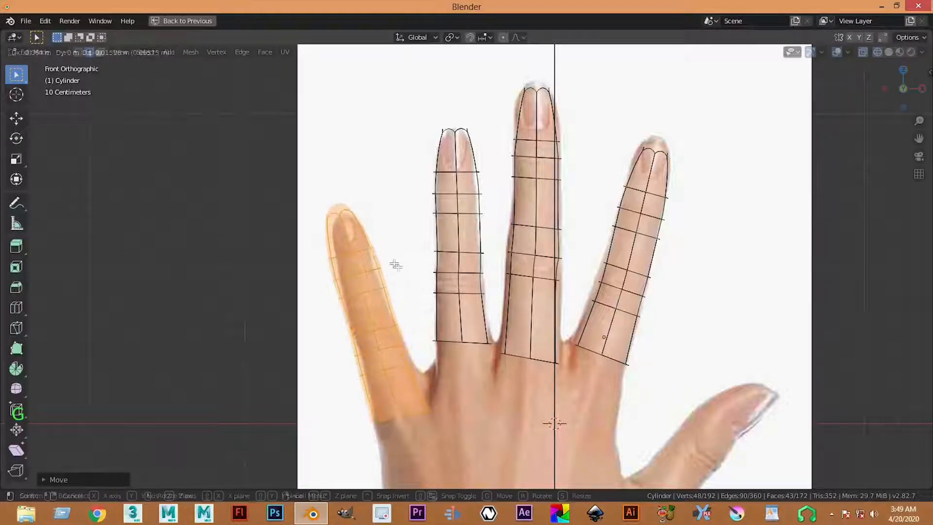
{"action": "left_click", "coordinate": [411, 283]}
{"action": "key", "text": "s"}
{"action": "key", "text": "x"}
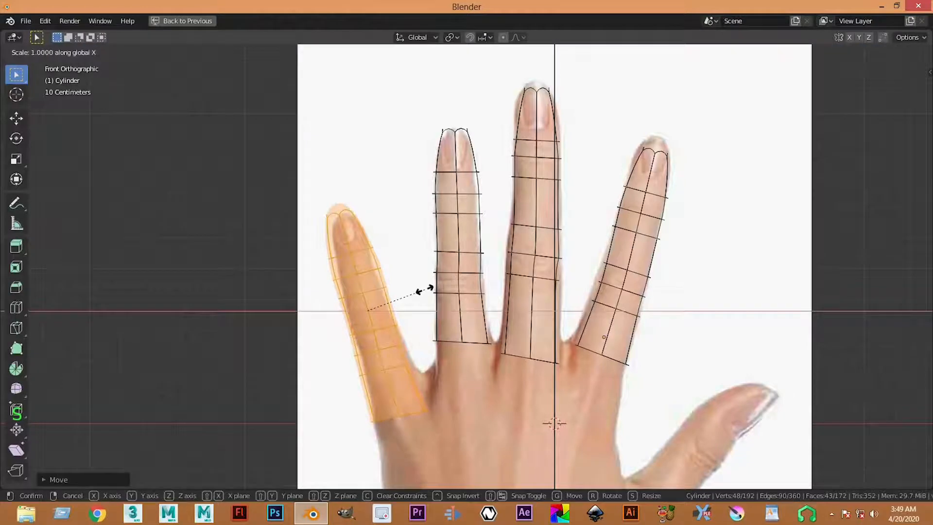
{"action": "left_click", "coordinate": [417, 290]}
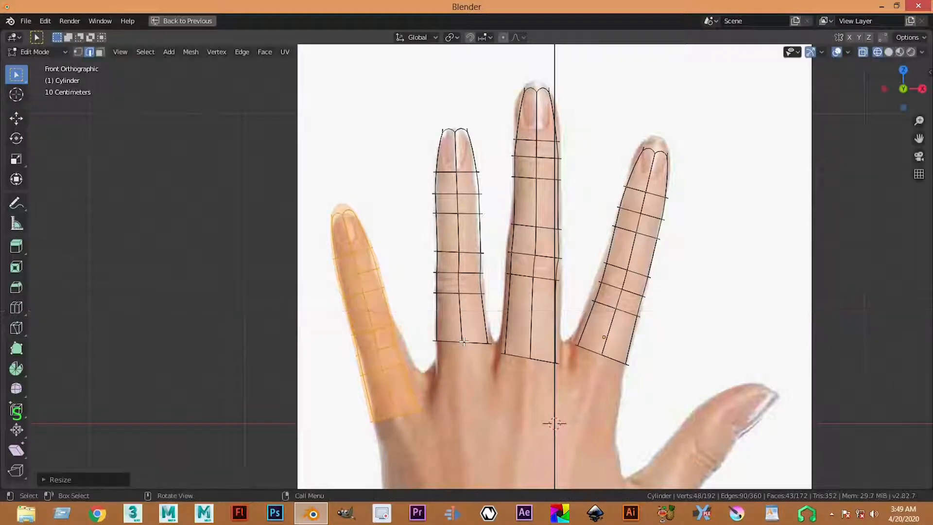
{"action": "scroll", "coordinate": [488, 343], "scroll_direction": "down", "scroll_amount": 3}
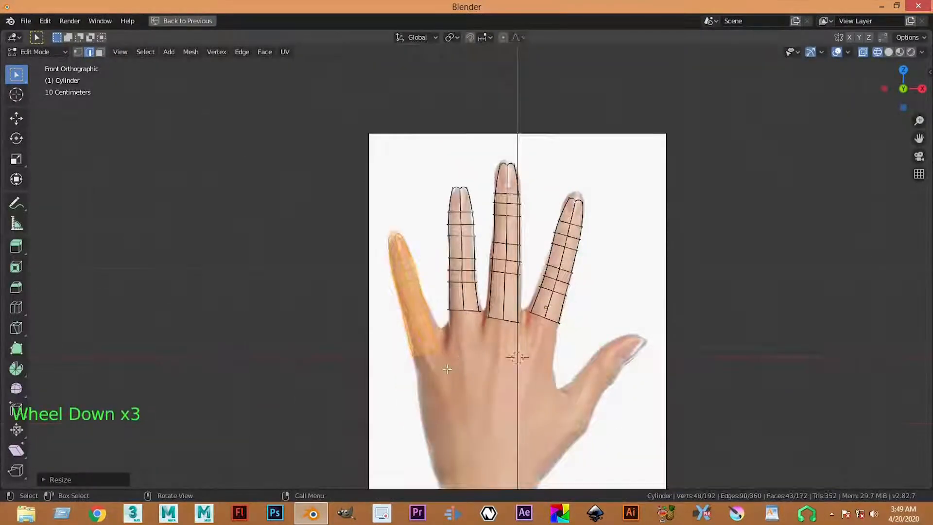
{"action": "scroll", "coordinate": [488, 342], "scroll_direction": "up", "scroll_amount": 3}
{"action": "middle_click_drag", "start_coordinate": [488, 343], "coordinate": [491, 287], "text": "shift"}
{"action": "scroll", "coordinate": [671, 309], "scroll_direction": "up", "scroll_amount": 1, "text": "shift"}
{"action": "scroll", "coordinate": [671, 310], "scroll_direction": "down", "scroll_amount": 3}
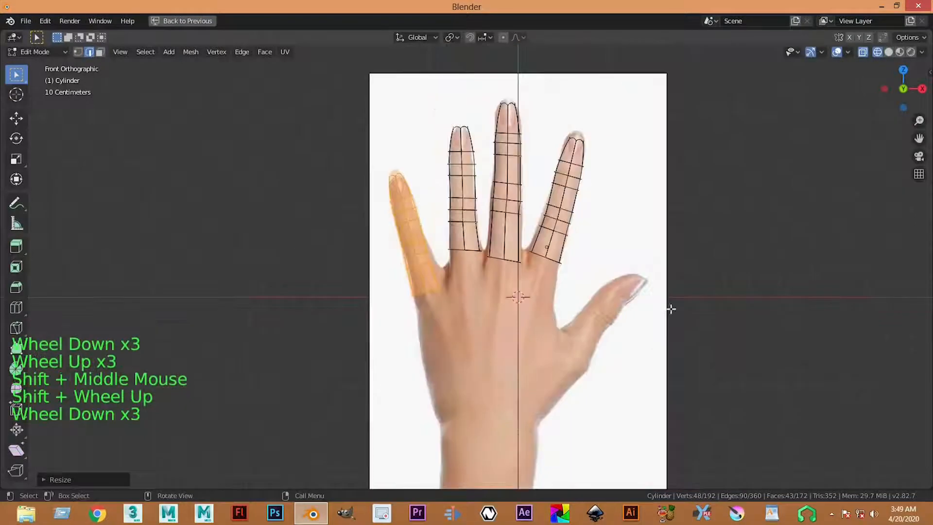
{"action": "left_click", "coordinate": [638, 360]}
{"action": "scroll", "coordinate": [637, 361], "scroll_direction": "down", "scroll_amount": 2}
{"action": "scroll", "coordinate": [429, 314], "scroll_direction": "up", "scroll_amount": 5}
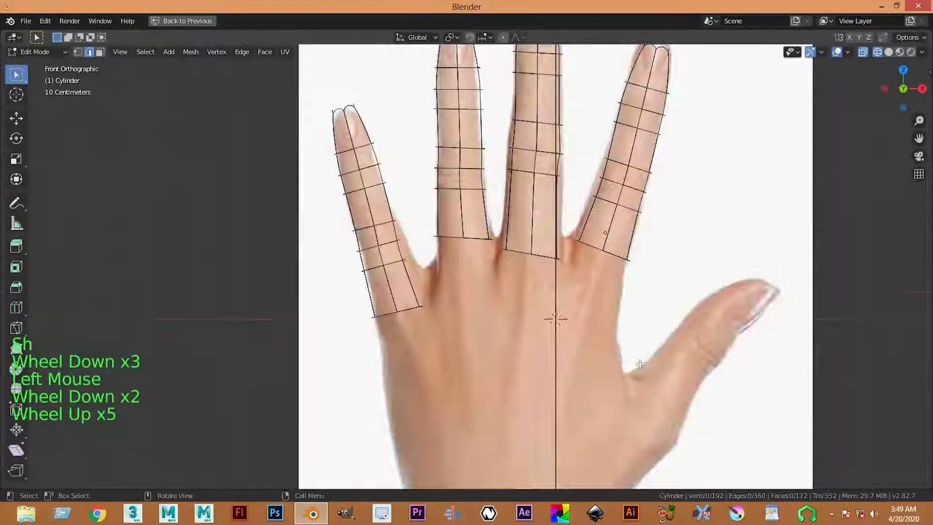
Bridge the facing base edges of the little finger and ring finger meshes
{"action": "scroll", "coordinate": [724, 379], "scroll_direction": "down", "scroll_amount": 4}
{"action": "key", "text": "ctrl+space"}
{"action": "middle_click_drag", "start_coordinate": [689, 379], "coordinate": [379, 297]}
{"action": "key", "text": "ctrl+space"}
{"action": "scroll", "coordinate": [535, 368], "scroll_direction": "down", "scroll_amount": 4}
{"action": "scroll", "coordinate": [408, 312], "scroll_direction": "up", "scroll_amount": 1}
{"action": "middle_click_drag", "start_coordinate": [379, 296], "coordinate": [354, 285], "text": "shift"}
{"action": "left_click", "coordinate": [349, 339]}
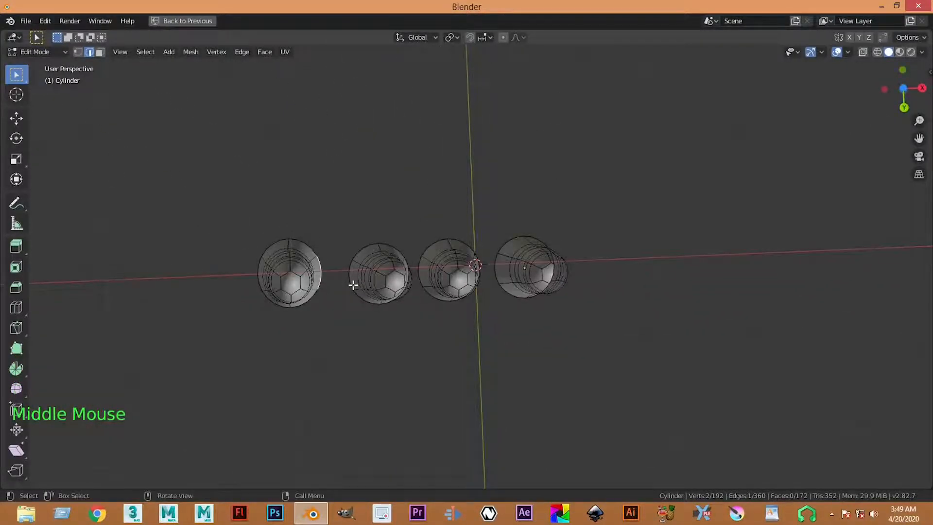
{"action": "scroll", "coordinate": [353, 285], "scroll_direction": "up", "scroll_amount": 2}
{"action": "left_click", "coordinate": [296, 279], "text": "shift"}
{"action": "right_click", "coordinate": [290, 183]}
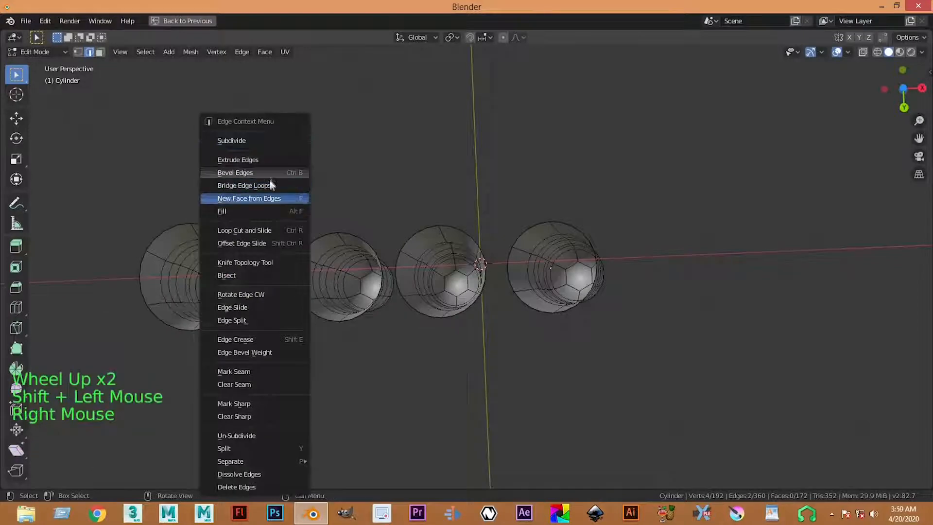
{"action": "left_click", "coordinate": [271, 185]}
Repeat the edge bridge between the facing base edges of the ring finger and middle finger
{"action": "middle_click_drag", "start_coordinate": [398, 286], "coordinate": [391, 261]}
{"action": "left_click", "coordinate": [408, 308]}
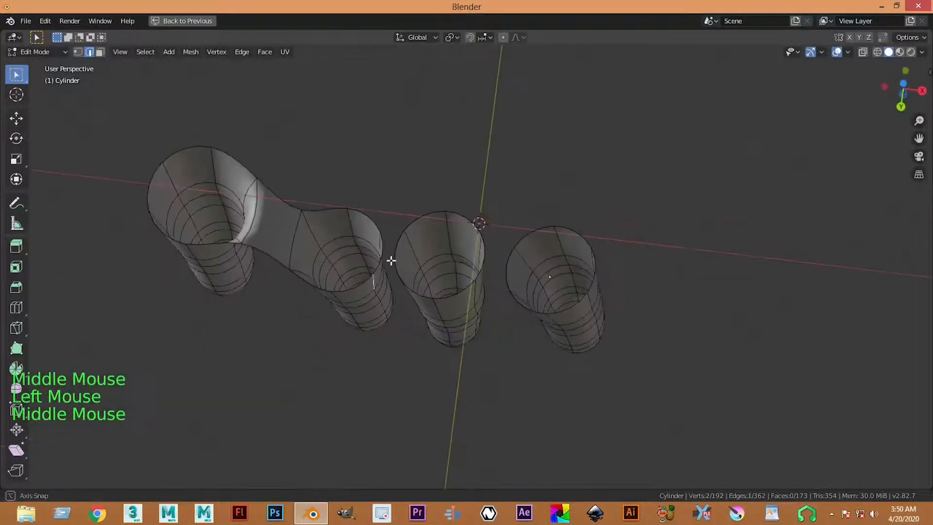
{"action": "left_click", "coordinate": [383, 258]}
{"action": "left_click", "coordinate": [400, 265], "text": "shift"}
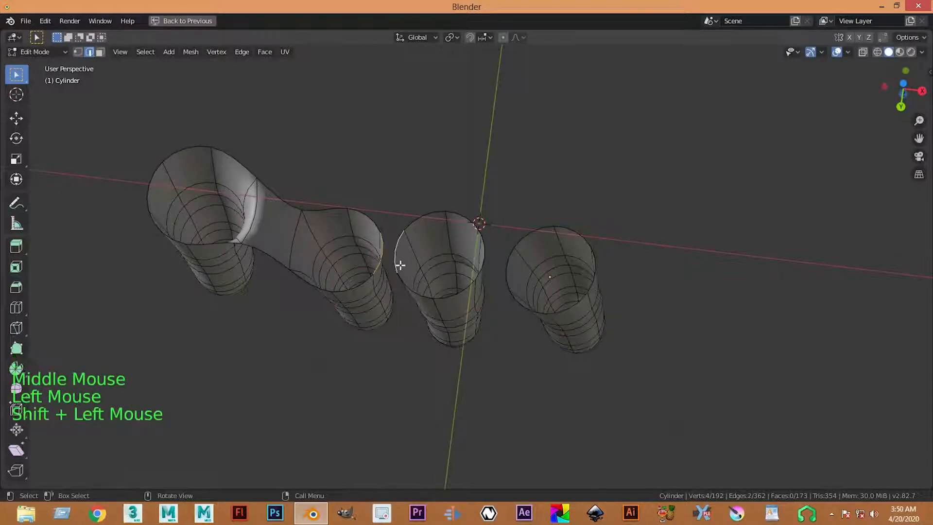
{"action": "key", "text": "shift"}
{"action": "key", "text": "shift+r"}
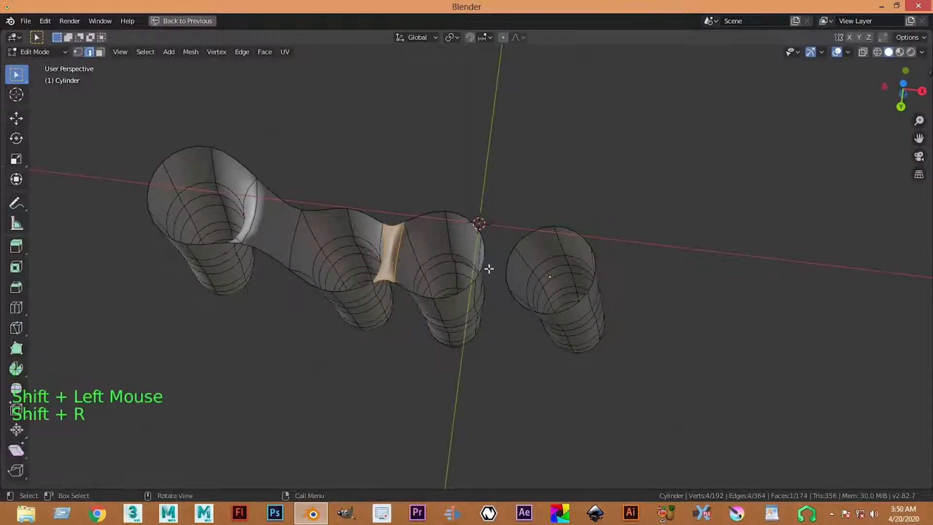
Bridge the facing base edges of the middle finger and index finger meshes
{"action": "left_click", "coordinate": [522, 266]}
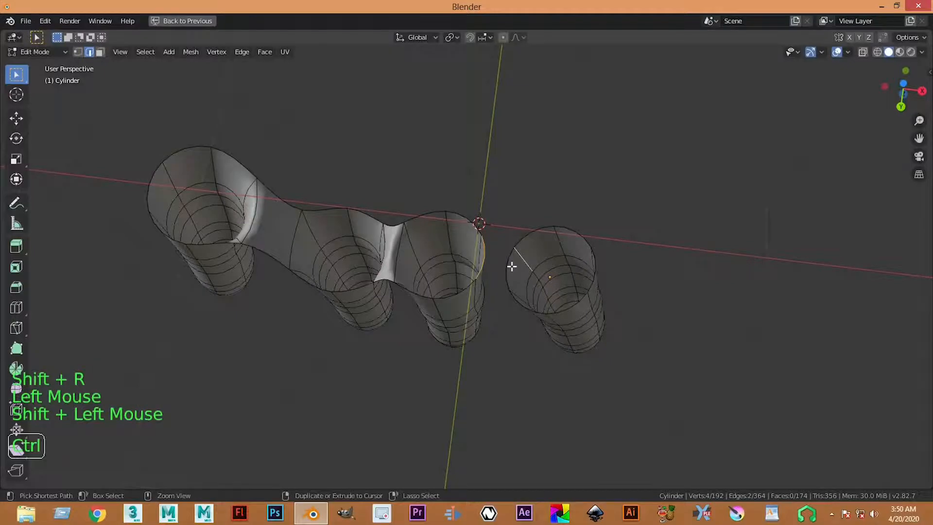
{"action": "key", "text": "ctrl+z"}
{"action": "left_click", "coordinate": [507, 264], "text": "shift"}
{"action": "right_click", "coordinate": [511, 165]}
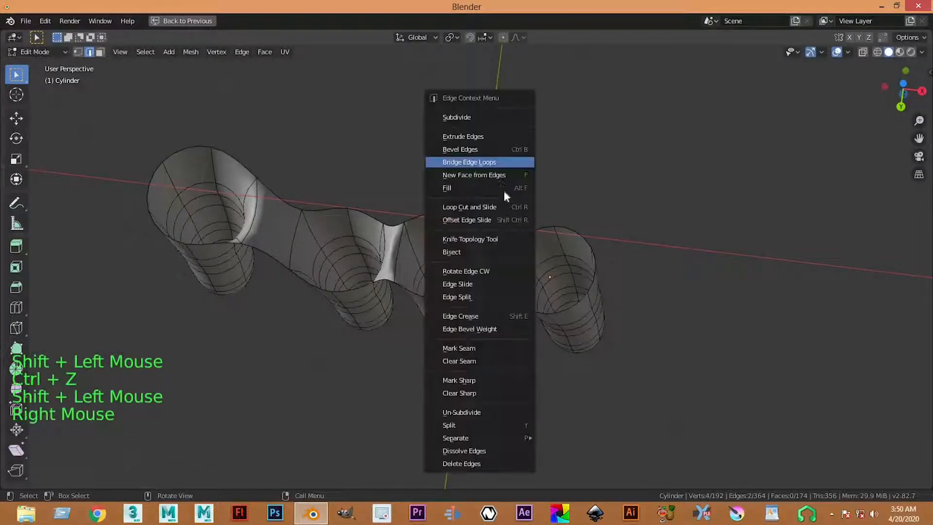
{"action": "left_click", "coordinate": [509, 163]}
Examine the joined finger meshes from above and return to the enlarged front view
{"action": "scroll", "coordinate": [494, 171], "scroll_direction": "down", "scroll_amount": 5}
{"action": "middle_click_drag", "start_coordinate": [494, 171], "coordinate": [486, 328]}
{"action": "key", "text": "KP_7"}
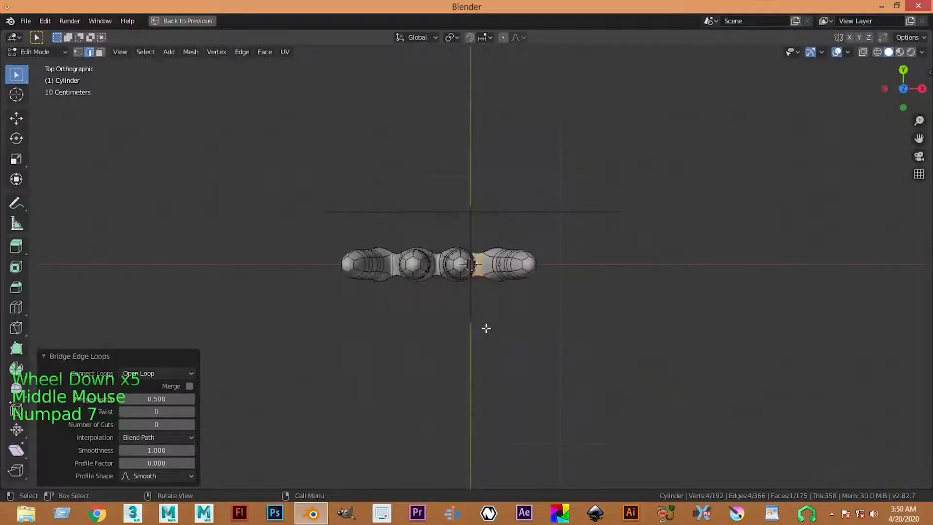
{"action": "key", "text": "ctrl+space"}
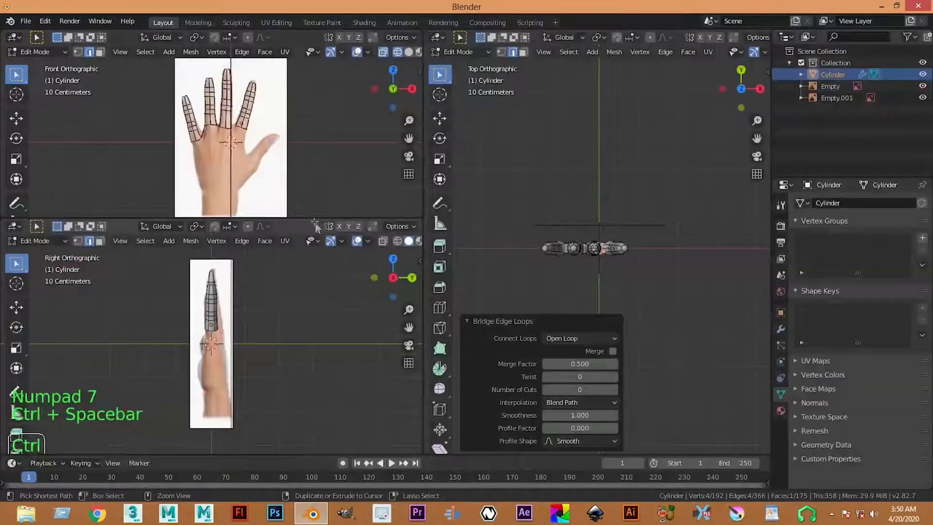
{"action": "key", "text": "ctrl+space"}
{"action": "scroll", "coordinate": [383, 277], "scroll_direction": "up", "scroll_amount": 4}
{"action": "key", "text": "ctrl+space"}
{"action": "key", "text": "ctrl+space"}
{"action": "key", "text": "ctrl+space"}
{"action": "key", "text": "ctrl+space"}
{"action": "key", "text": "ctrl+space"}
{"action": "key", "text": "ctrl+space"}
Select the continuous open edge loop running around the bases of all four joined fingers in the front view
{"action": "scroll", "coordinate": [428, 281], "scroll_direction": "up", "scroll_amount": 3}
{"action": "scroll", "coordinate": [428, 281], "scroll_direction": "up", "scroll_amount": 1, "text": "shift"}
{"action": "middle_click_drag", "start_coordinate": [428, 281], "coordinate": [360, 277], "text": "shift"}
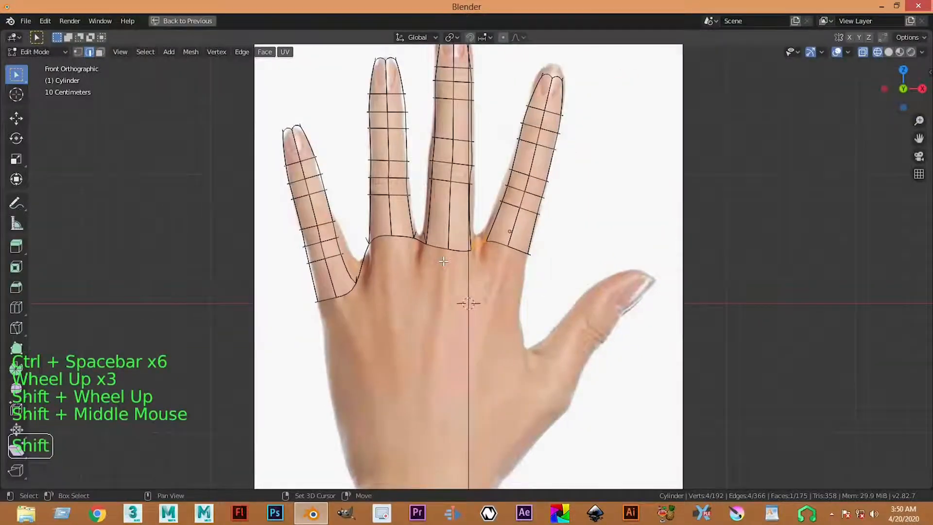
{"action": "scroll", "coordinate": [369, 262], "scroll_direction": "up", "scroll_amount": 4}
{"action": "middle_click_drag", "start_coordinate": [525, 228], "coordinate": [495, 278], "text": "shift"}
{"action": "left_click", "coordinate": [482, 268], "text": "alt"}
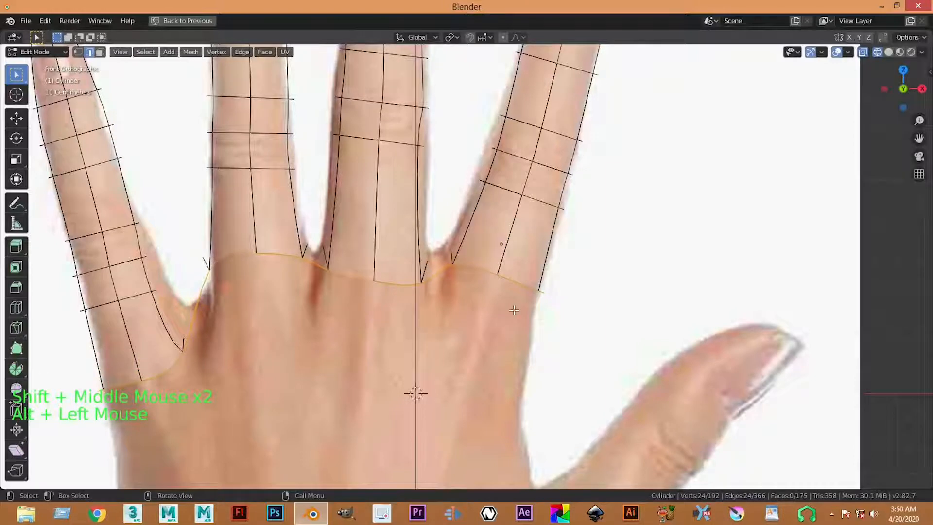
{"action": "left_click", "coordinate": [489, 266]}
{"action": "left_click", "coordinate": [481, 266], "text": "alt"}
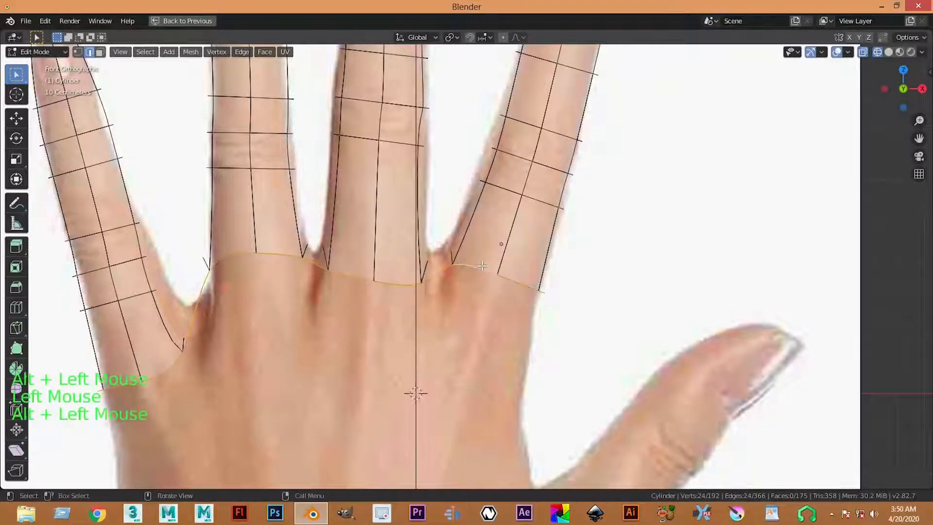
{"action": "scroll", "coordinate": [482, 266], "scroll_direction": "down", "scroll_amount": 2}
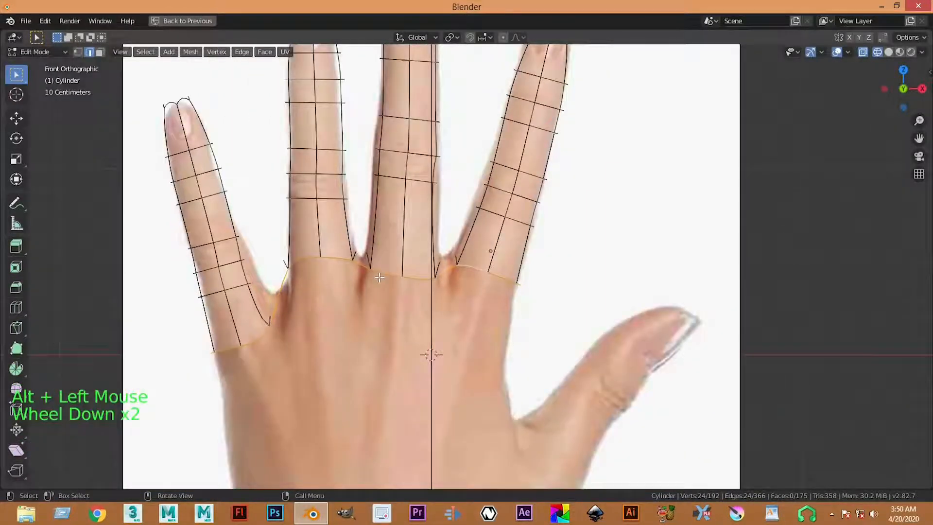
{"action": "key", "text": "3"}
{"action": "key", "text": "ctrl+z"}
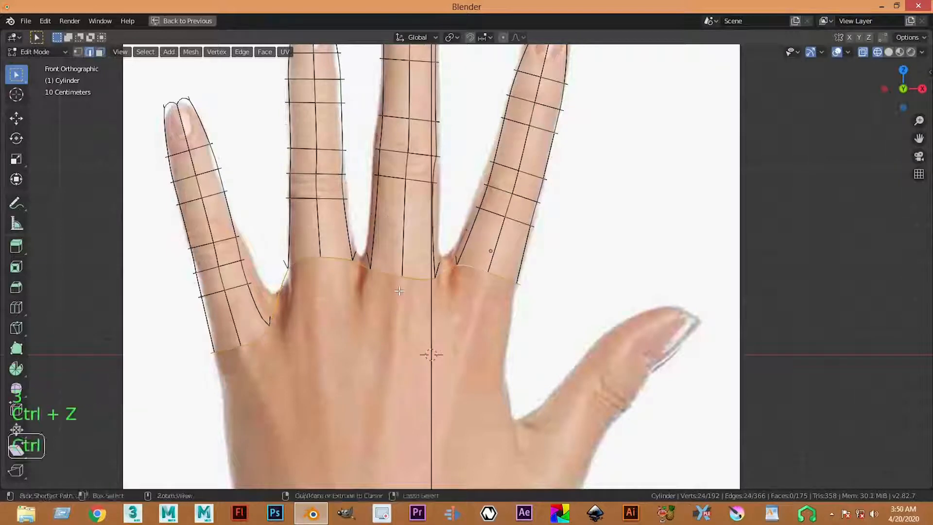
Extrude the selected finger-base loop down into the palm and flatten the new loop by scaling it to 0 along Z
{"action": "key", "text": "e"}
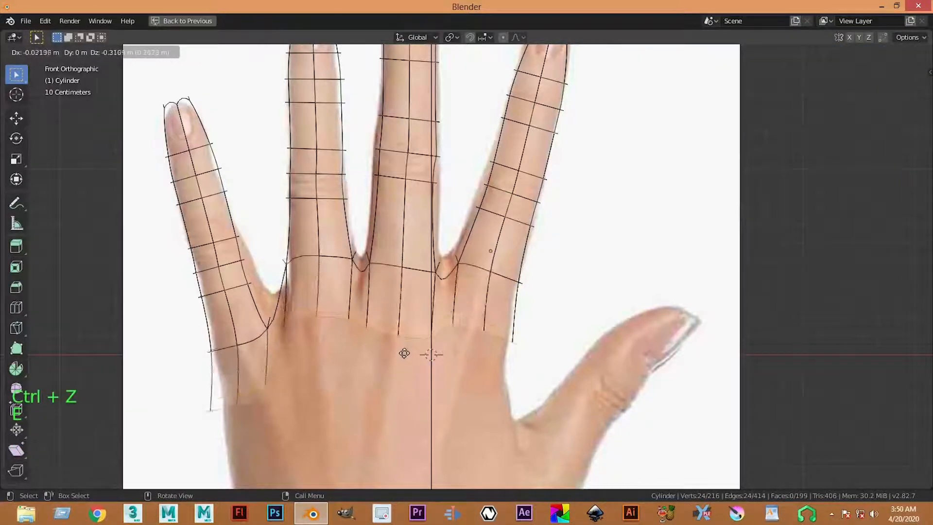
{"action": "left_click", "coordinate": [404, 386]}
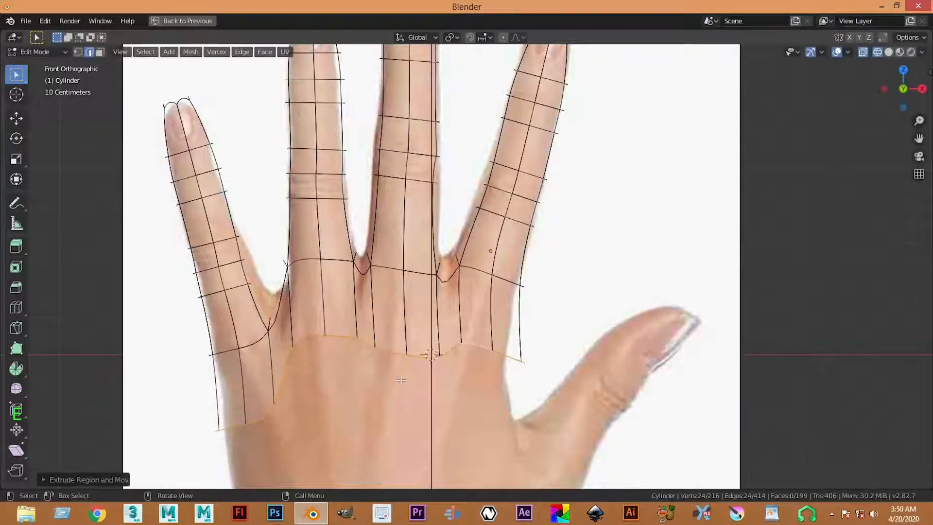
{"action": "key", "text": "s"}
{"action": "key", "text": "z"}
{"action": "key", "text": "0"}
{"action": "key", "text": "Return"}
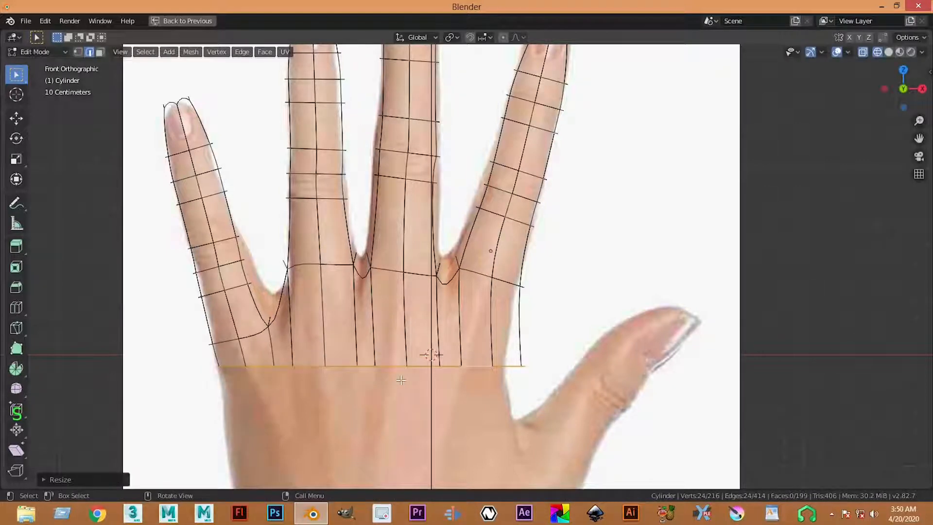
Lower the flattened palm edge loop to just above the web between the index finger and thumb
{"action": "middle_click_drag", "start_coordinate": [391, 371], "coordinate": [403, 194], "text": "shift"}
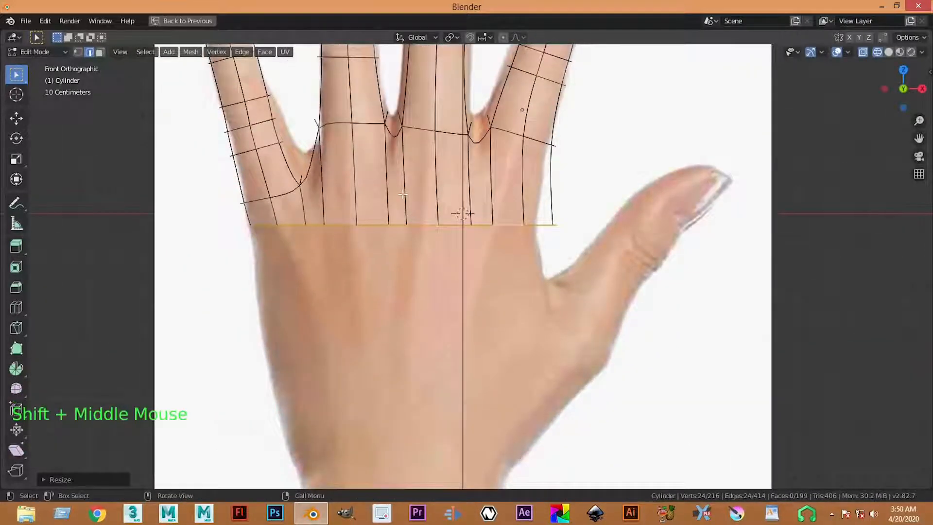
{"action": "left_click", "coordinate": [16, 118]}
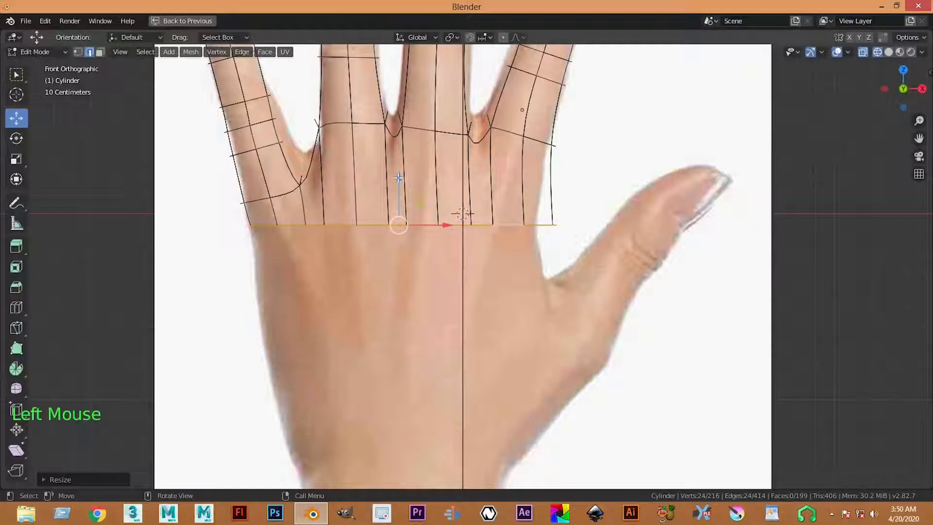
{"action": "left_click_drag", "start_coordinate": [399, 206], "coordinate": [404, 239]}
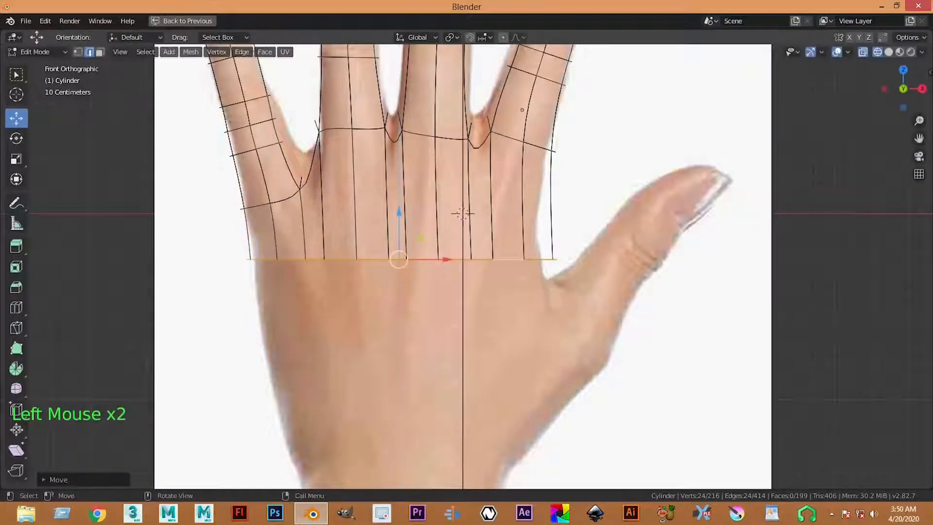
Scale the palm edge loop to about 0.94 along X and shift it about 0.035 m toward the little-finger side
{"action": "key", "text": "s"}
{"action": "key", "text": "x"}
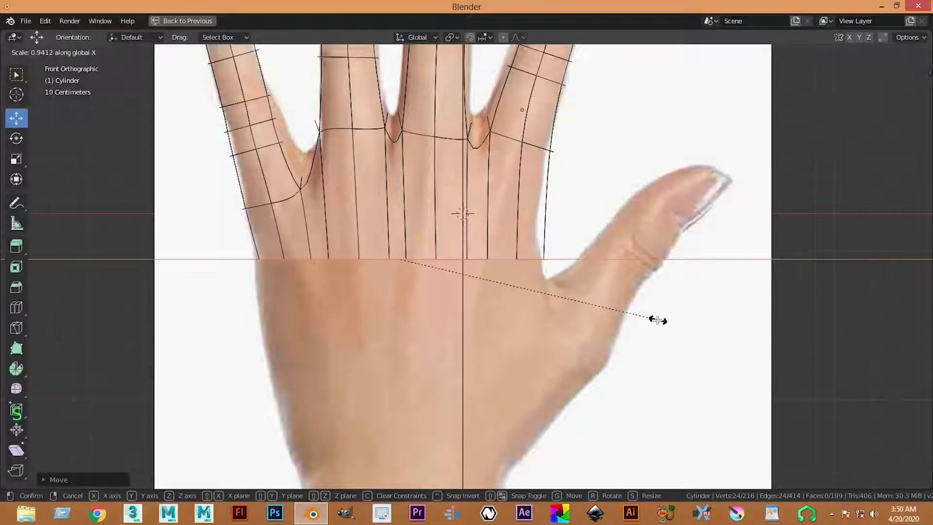
{"action": "left_click", "coordinate": [658, 320]}
{"action": "left_click", "coordinate": [441, 260]}
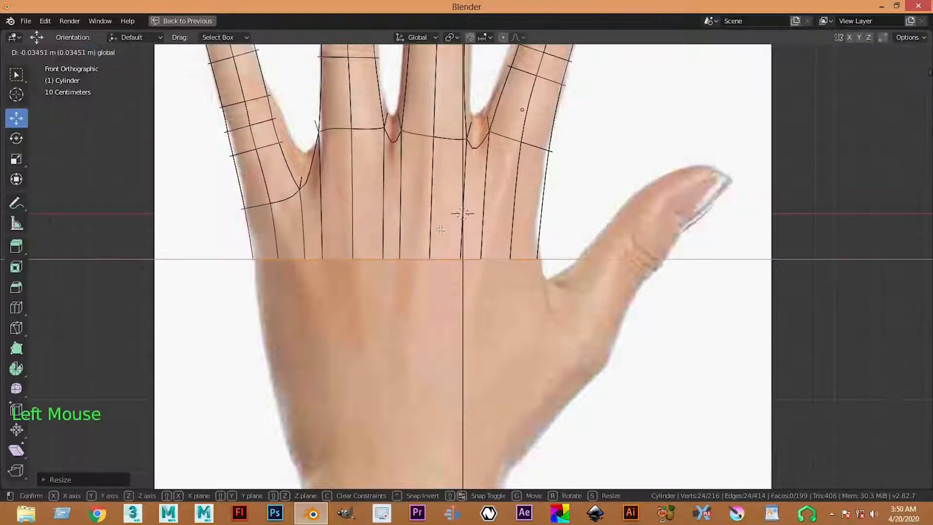
Extrude the palm edge loop downward past the thumb web and scale the new loop to about 0.94 along X
{"action": "scroll", "coordinate": [452, 248], "scroll_direction": "down", "scroll_amount": 4}
{"action": "middle_click_drag", "start_coordinate": [462, 243], "coordinate": [468, 254], "text": "shift"}
{"action": "scroll", "coordinate": [459, 242], "scroll_direction": "up", "scroll_amount": 3}
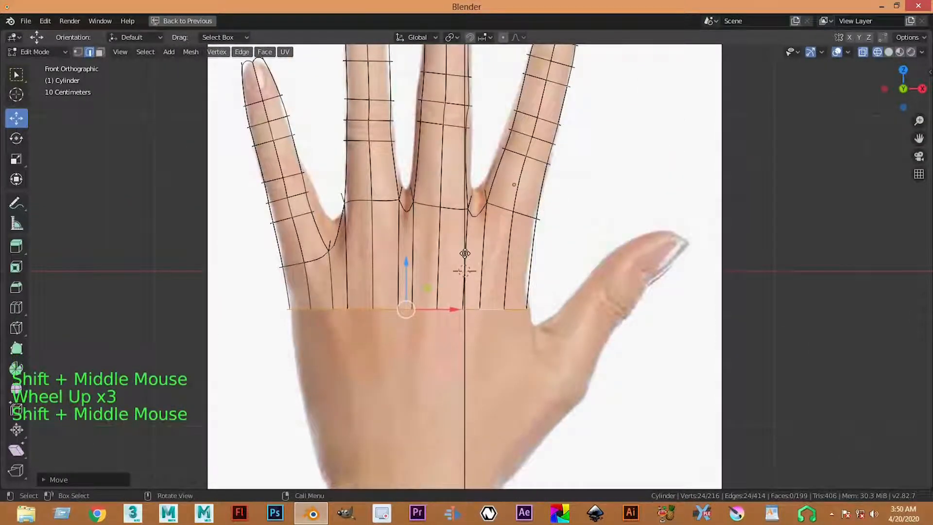
{"action": "key", "text": "e"}
{"action": "left_click", "coordinate": [502, 348]}
{"action": "key", "text": "s"}
{"action": "key", "text": "x"}
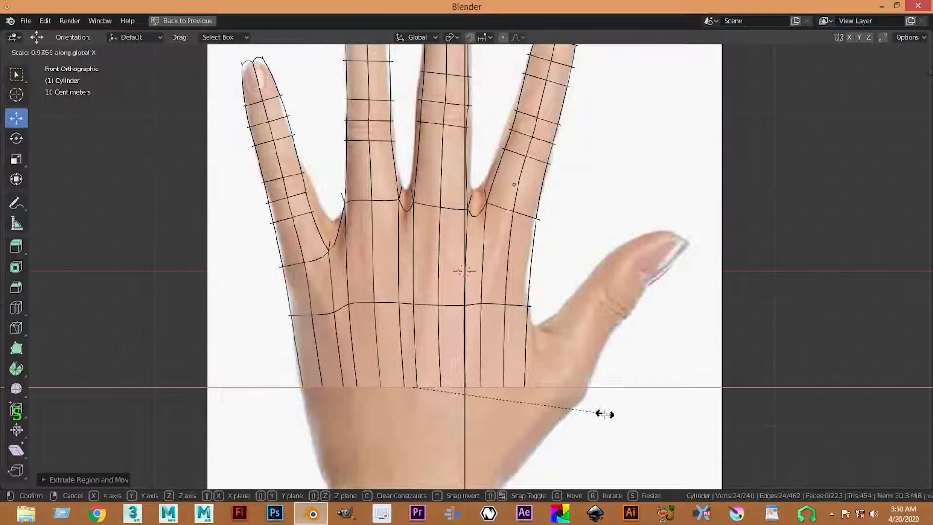
{"action": "left_click", "coordinate": [605, 414]}
{"action": "middle_click_drag", "start_coordinate": [538, 342], "coordinate": [502, 228], "text": "shift"}
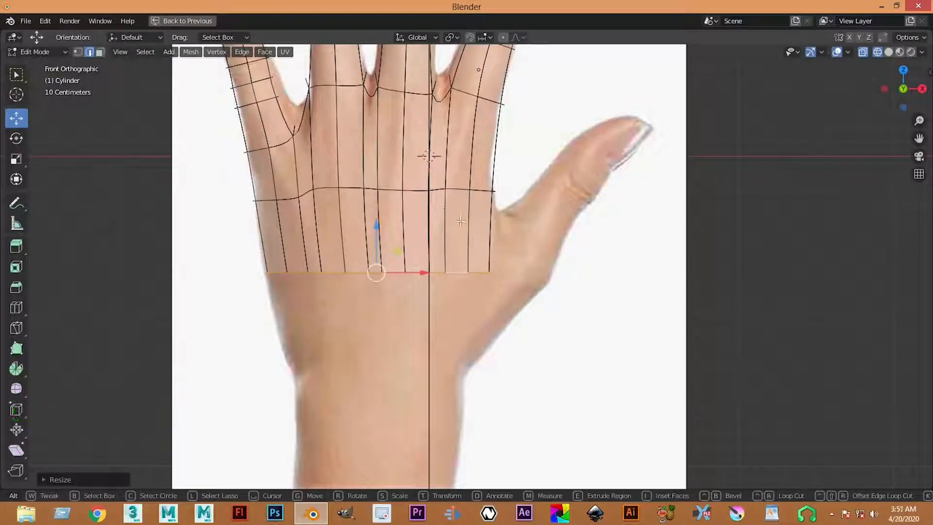
Raise the lower palm loop, then extrude it toward the wrist and scale the new loop to about 0.91 along X
{"action": "left_click_drag", "start_coordinate": [378, 225], "coordinate": [378, 176]}
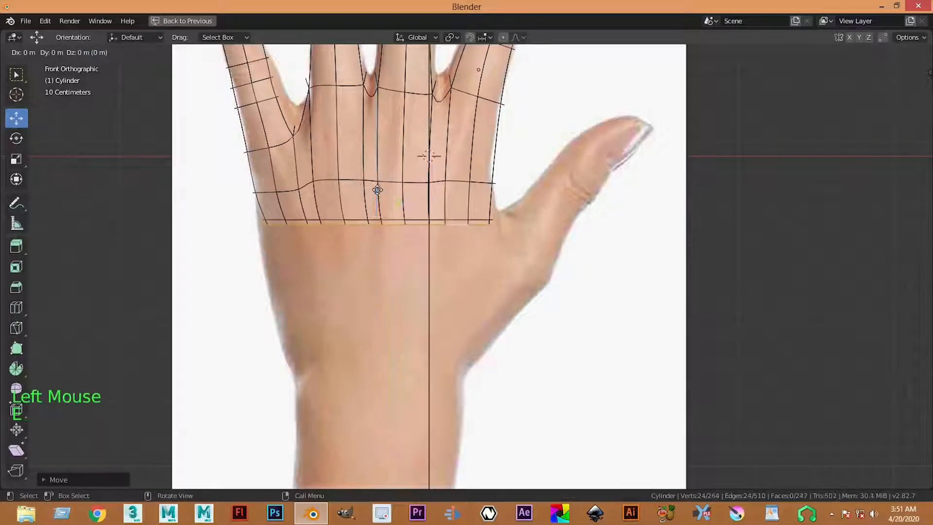
{"action": "key", "text": "e"}
{"action": "left_click", "coordinate": [382, 282]}
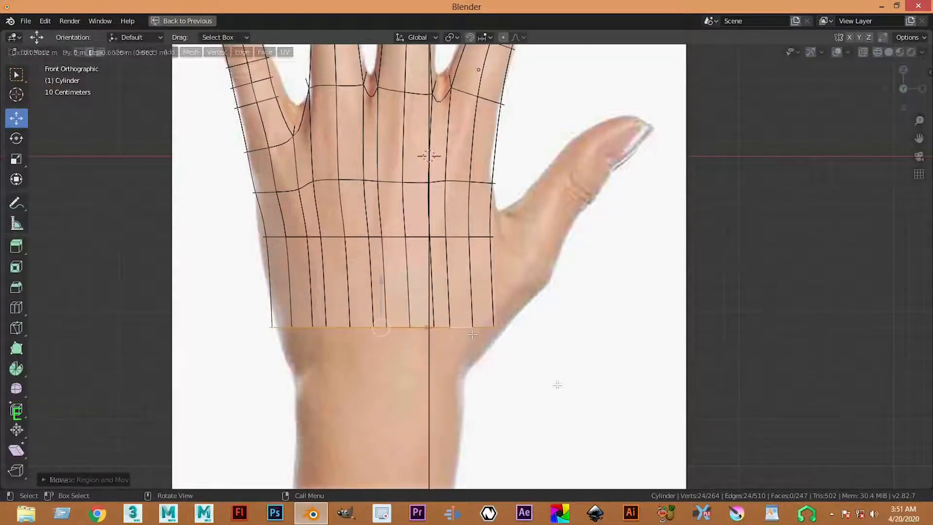
{"action": "key", "text": "s"}
{"action": "key", "text": "x"}
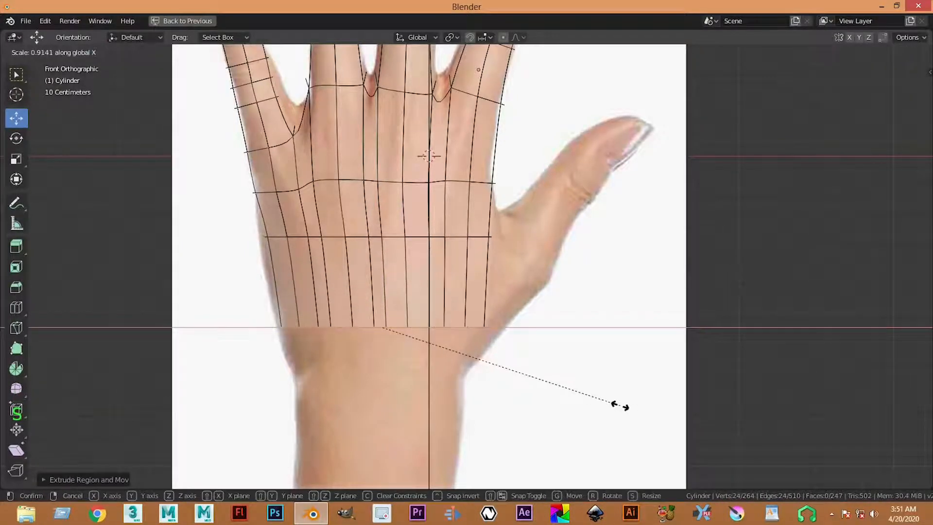
{"action": "left_click", "coordinate": [620, 406]}
Extrude the palm down to the wrist crease and scale the new loop uniformly to about 0.83
{"action": "key", "text": "e"}
{"action": "left_click", "coordinate": [438, 350]}
{"action": "left_click_drag", "start_coordinate": [378, 293], "coordinate": [380, 335]}
{"action": "key", "text": "s"}
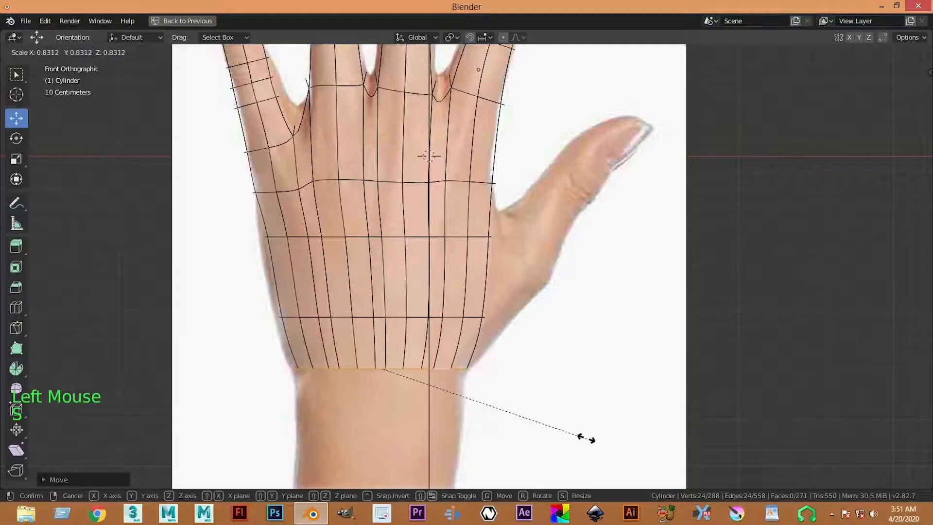
{"action": "left_click", "coordinate": [576, 435]}
Extrude the wrist loop in place, scale it inward, and extend the forearm about 0.68 m downward along Z
{"action": "key", "text": "e"}
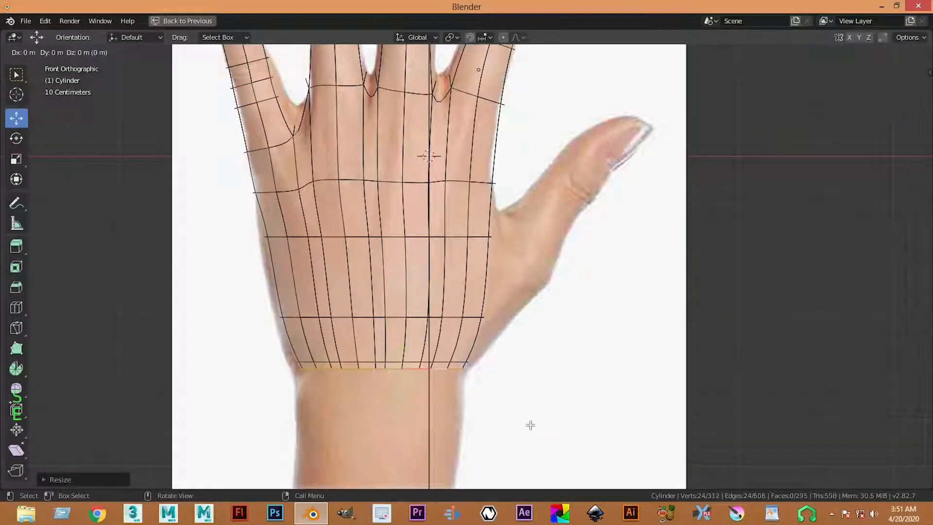
{"action": "right_click", "coordinate": [593, 475]}
{"action": "key", "text": "s"}
{"action": "left_click", "coordinate": [557, 460]}
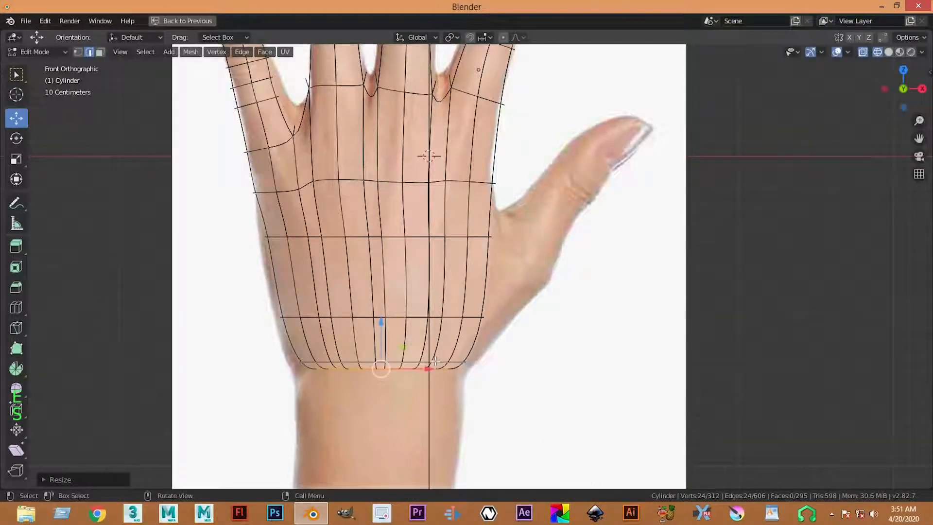
{"action": "left_click_drag", "start_coordinate": [381, 343], "coordinate": [387, 447]}
Examine the extruded palm and wrist in solid shading from several angles
{"action": "scroll", "coordinate": [486, 316], "scroll_direction": "down", "scroll_amount": 6}
{"action": "scroll", "coordinate": [522, 322], "scroll_direction": "up", "scroll_amount": 3}
{"action": "key", "text": "ctrl+space"}
{"action": "scroll", "coordinate": [673, 393], "scroll_direction": "up", "scroll_amount": 1}
{"action": "middle_click_drag", "start_coordinate": [672, 394], "coordinate": [590, 298]}
{"action": "key", "text": "ctrl+space"}
{"action": "middle_click_drag", "start_coordinate": [469, 313], "coordinate": [432, 336]}
{"action": "scroll", "coordinate": [491, 388], "scroll_direction": "up", "scroll_amount": 2}
{"action": "scroll", "coordinate": [537, 291], "scroll_direction": "down", "scroll_amount": 3}
{"action": "scroll", "coordinate": [493, 244], "scroll_direction": "up", "scroll_amount": 3}
{"action": "middle_click_drag", "start_coordinate": [493, 244], "coordinate": [392, 288], "text": "shift"}
{"action": "scroll", "coordinate": [527, 277], "scroll_direction": "up", "scroll_amount": 1, "text": "shift"}
{"action": "scroll", "coordinate": [442, 194], "scroll_direction": "up", "scroll_amount": 1}
{"action": "scroll", "coordinate": [521, 276], "scroll_direction": "up", "scroll_amount": 1}
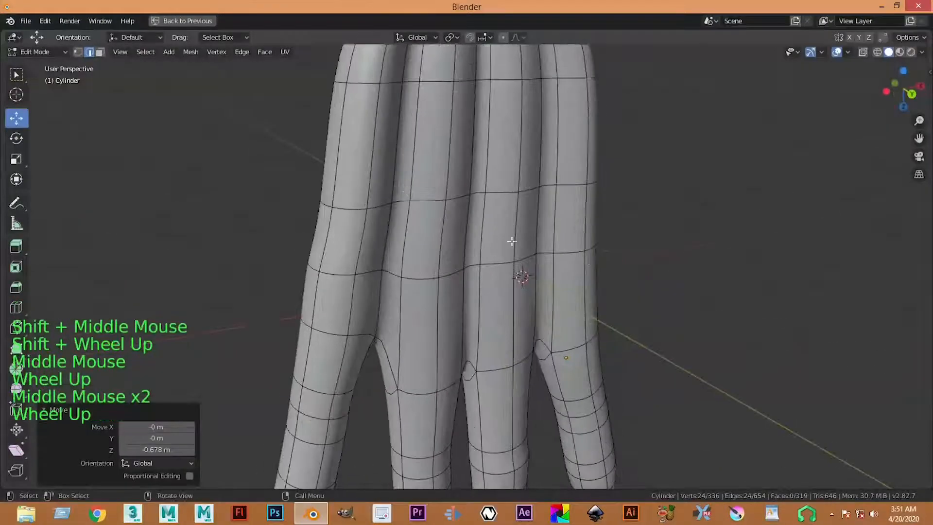
{"action": "scroll", "coordinate": [520, 275], "scroll_direction": "down", "scroll_amount": 5}
{"action": "middle_click_drag", "start_coordinate": [521, 276], "coordinate": [514, 208]}
{"action": "scroll", "coordinate": [508, 204], "scroll_direction": "up", "scroll_amount": 1}
Undo the wrist and lower palm extrusions back to the loop just below the thumb web
{"action": "key", "text": "ctrl+z"}
{"action": "key", "text": "ctrl+z"}
{"action": "key", "text": "ctrl+z"}
{"action": "key", "text": "ctrl+z"}
{"action": "key", "text": "ctrl+z"}
{"action": "key", "text": "ctrl+z"}
{"action": "key", "text": "ctrl+z"}
{"action": "key", "text": "ctrl+z"}
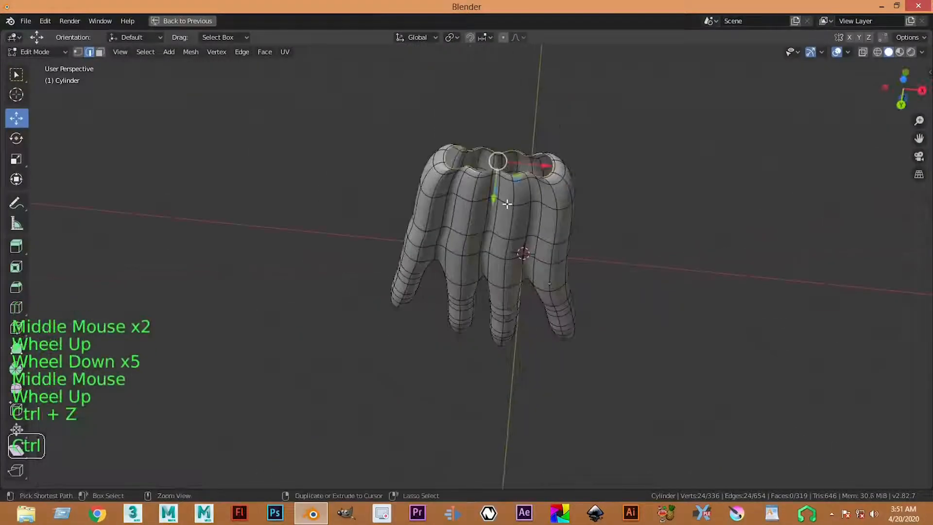
{"action": "key", "text": "ctrl+z"}
{"action": "key", "text": "ctrl+z"}
{"action": "key", "text": "ctrl+z"}
{"action": "key", "text": "ctrl+z"}
{"action": "key", "text": "ctrl+z"}
{"action": "key", "text": "ctrl+z"}
{"action": "key", "text": "ctrl+z"}
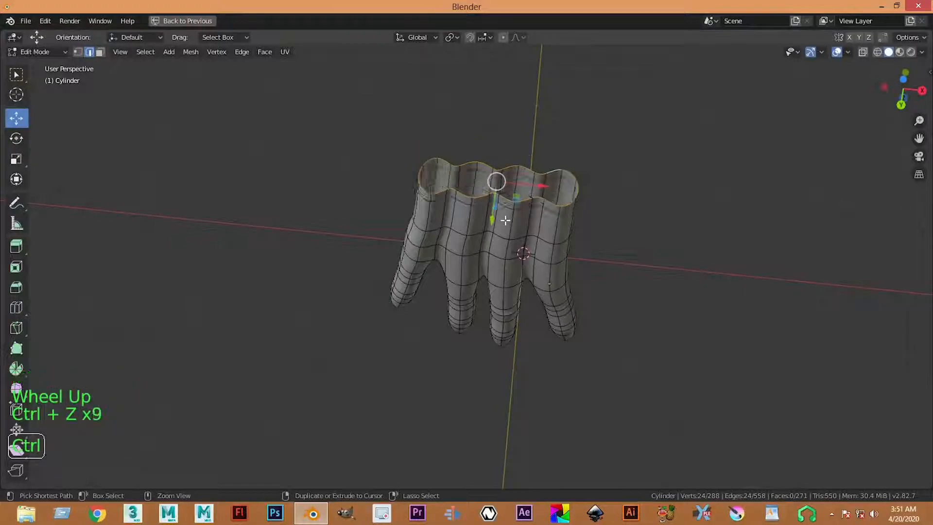
{"action": "scroll", "coordinate": [490, 235], "scroll_direction": "up", "scroll_amount": 1}
{"action": "middle_click_drag", "start_coordinate": [490, 235], "coordinate": [431, 265]}
{"action": "scroll", "coordinate": [575, 88], "scroll_direction": "down", "scroll_amount": 2}
{"action": "key", "text": "ctrl+space"}
{"action": "key", "text": "ctrl+space"}
{"action": "key", "text": "ctrl+space"}
{"action": "scroll", "coordinate": [340, 233], "scroll_direction": "up", "scroll_amount": 4}
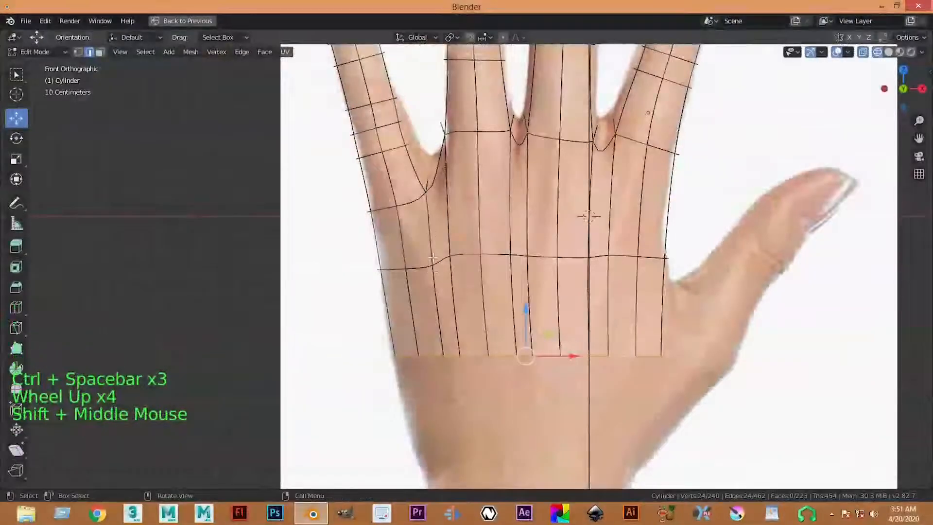
{"action": "left_click", "coordinate": [426, 242]}
{"action": "left_click", "coordinate": [437, 336], "text": "shift"}
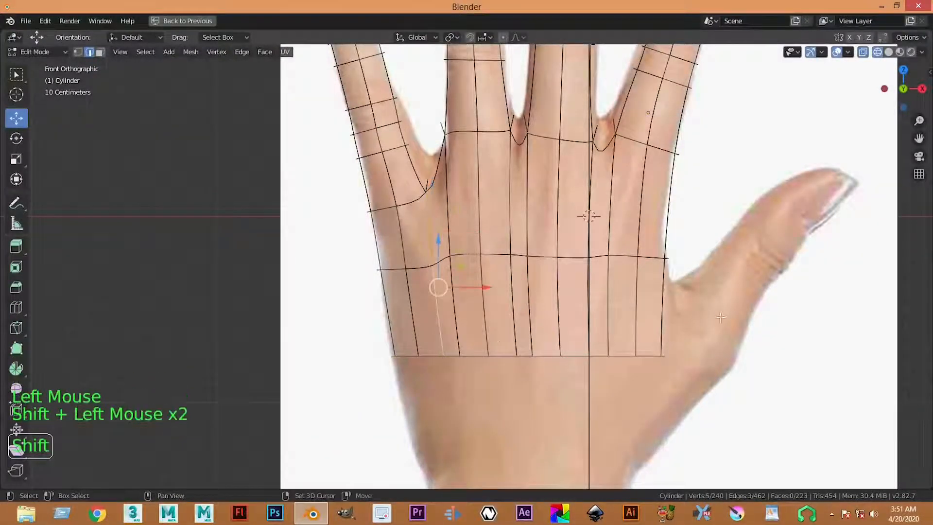
{"action": "key", "text": "ctrl+space"}
{"action": "key", "text": "ctrl+space"}
{"action": "key", "text": "ctrl+space"}
{"action": "middle_click_drag", "start_coordinate": [585, 281], "coordinate": [469, 287]}
{"action": "scroll", "coordinate": [517, 320], "scroll_direction": "up", "scroll_amount": 5}
{"action": "middle_click_drag", "start_coordinate": [517, 319], "coordinate": [558, 339], "text": "shift"}
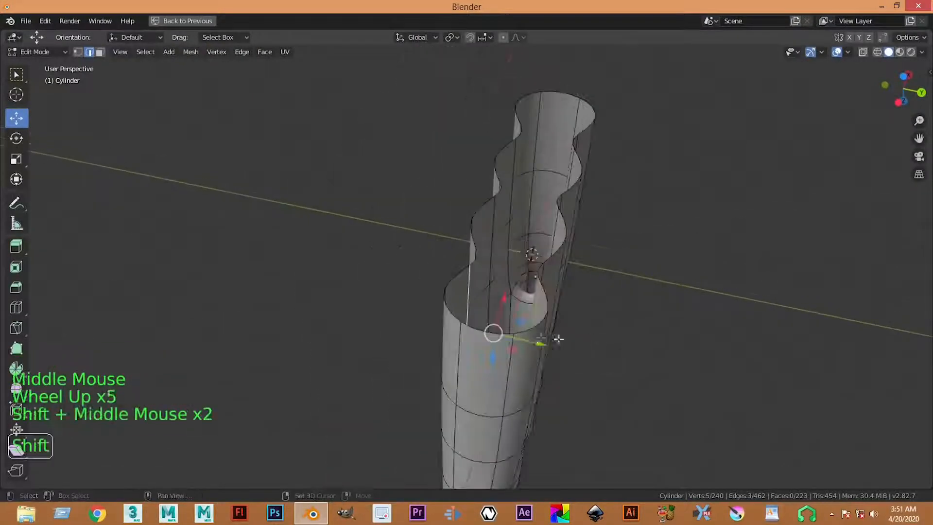
{"action": "left_click", "coordinate": [418, 278]}
{"action": "middle_click_drag", "start_coordinate": [419, 278], "coordinate": [530, 273]}
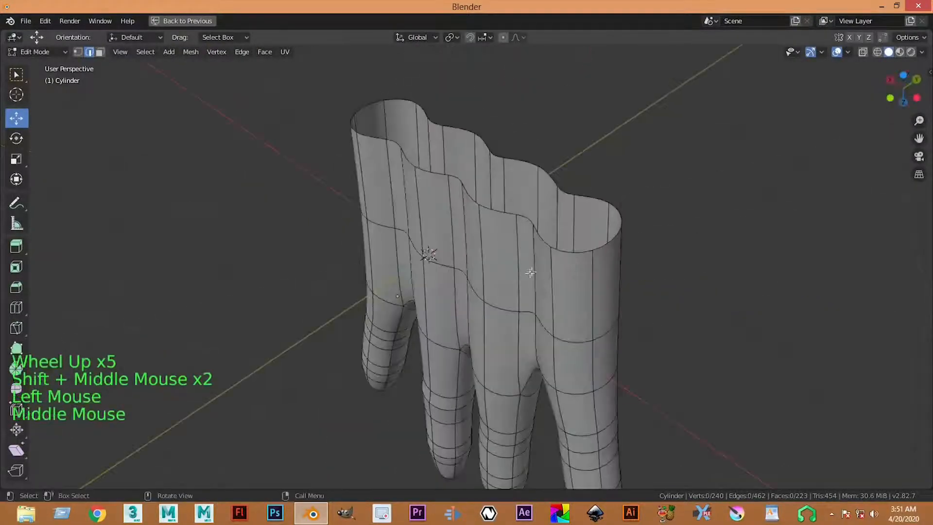
Push the vertical palm edge in the groove between the little and ring fingers about 0.03 m outward along negative Y
{"action": "left_click", "coordinate": [534, 271]}
{"action": "left_click", "coordinate": [562, 282], "text": "shift"}
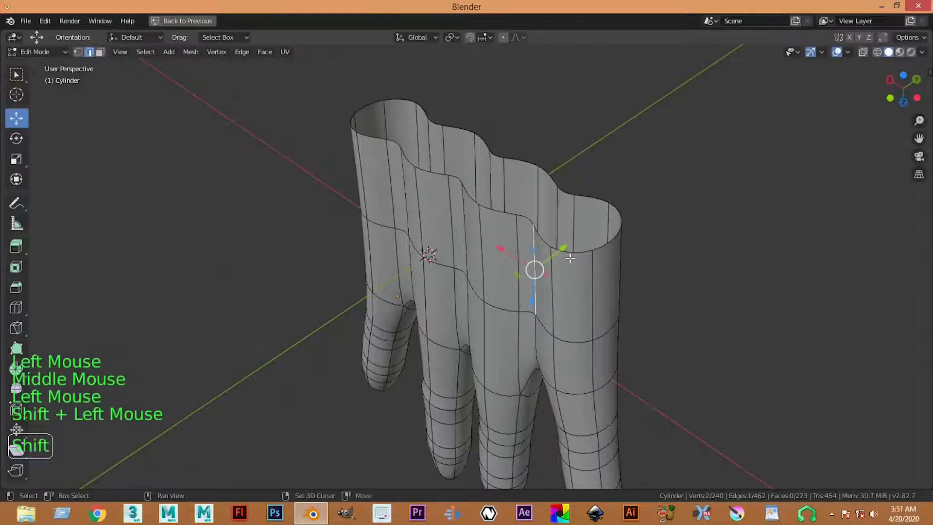
{"action": "scroll", "coordinate": [561, 282], "scroll_direction": "up", "scroll_amount": 1}
{"action": "middle_click_drag", "start_coordinate": [562, 282], "coordinate": [552, 327]}
{"action": "left_click", "coordinate": [564, 316], "text": "shift"}
{"action": "left_click_drag", "start_coordinate": [577, 273], "coordinate": [545, 297]}
{"action": "left_click", "coordinate": [547, 333], "text": "shift"}
{"action": "left_click", "coordinate": [546, 298]}
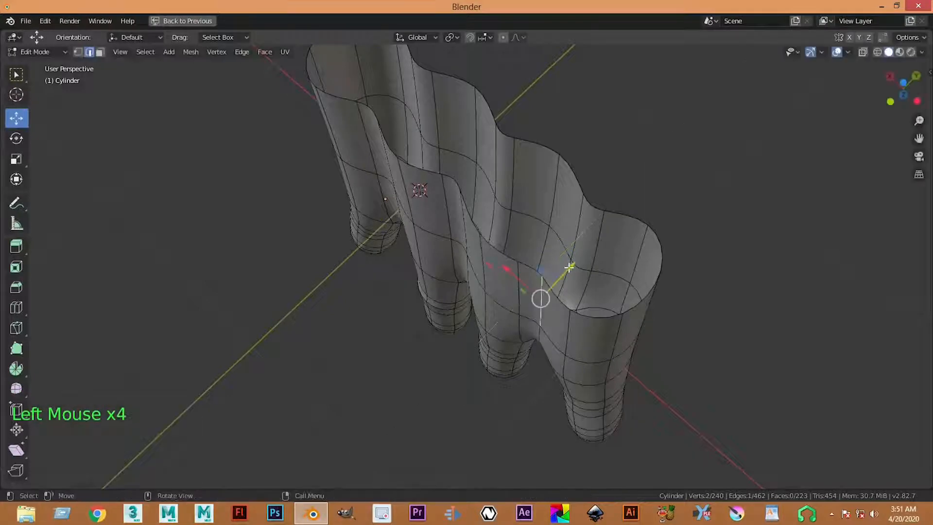
{"action": "left_click_drag", "start_coordinate": [554, 265], "coordinate": [560, 274]}
{"action": "left_click_drag", "start_coordinate": [491, 248], "coordinate": [542, 233]}
Pull the rim points in the groove between the ring and middle fingers outward along negative Y, using edge and vertex selection
{"action": "middle_click_drag", "start_coordinate": [542, 234], "coordinate": [414, 229]}
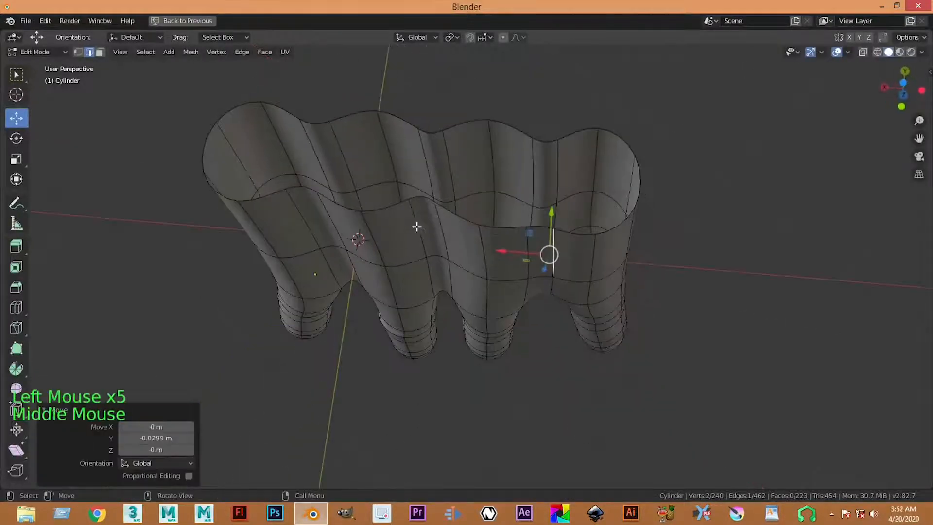
{"action": "left_click", "coordinate": [436, 216]}
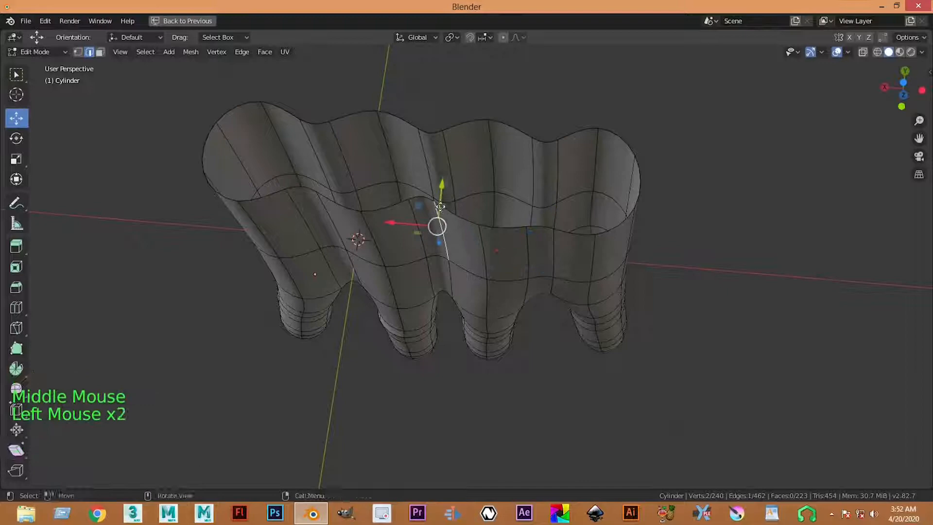
{"action": "left_click", "coordinate": [414, 212]}
{"action": "left_click_drag", "start_coordinate": [428, 204], "coordinate": [430, 228]}
{"action": "left_click", "coordinate": [440, 233]}
{"action": "left_click", "coordinate": [428, 218]}
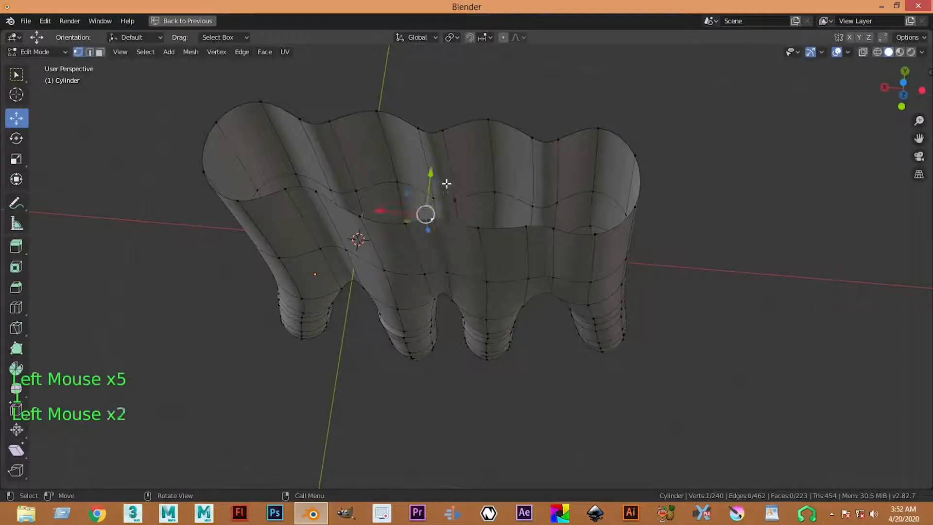
{"action": "left_click_drag", "start_coordinate": [432, 178], "coordinate": [432, 199]}
Move the two rim vertices between the index and middle fingers about 0.12 m along negative Y to level that groove
{"action": "middle_click_drag", "start_coordinate": [518, 229], "coordinate": [411, 272]}
{"action": "scroll", "coordinate": [406, 258], "scroll_direction": "up", "scroll_amount": 3}
{"action": "left_click", "coordinate": [377, 218]}
{"action": "left_click", "coordinate": [390, 209], "text": "shift"}
{"action": "left_click_drag", "start_coordinate": [411, 272], "coordinate": [426, 277]}
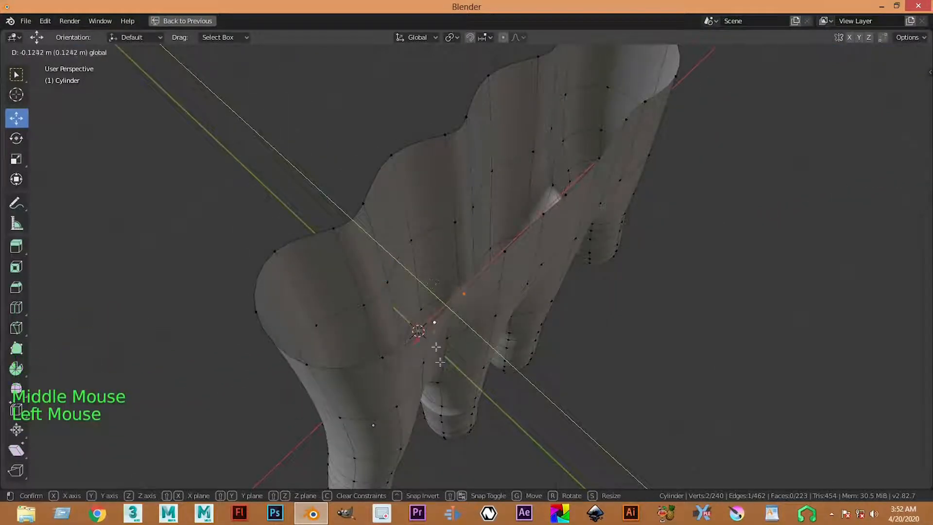
{"action": "left_click_drag", "start_coordinate": [436, 347], "coordinate": [436, 346]}
Move the two upper palm loop vertices between the index and middle fingers about 0.115 m along negative Y
{"action": "scroll", "coordinate": [436, 346], "scroll_direction": "up", "scroll_amount": 2}
{"action": "middle_click_drag", "start_coordinate": [436, 346], "coordinate": [386, 391]}
{"action": "left_click", "coordinate": [385, 345], "text": "shift"}
{"action": "scroll", "coordinate": [385, 346], "scroll_direction": "down", "scroll_amount": 2}
{"action": "middle_click_drag", "start_coordinate": [384, 345], "coordinate": [435, 328]}
{"action": "left_click_drag", "start_coordinate": [435, 329], "coordinate": [429, 319]}
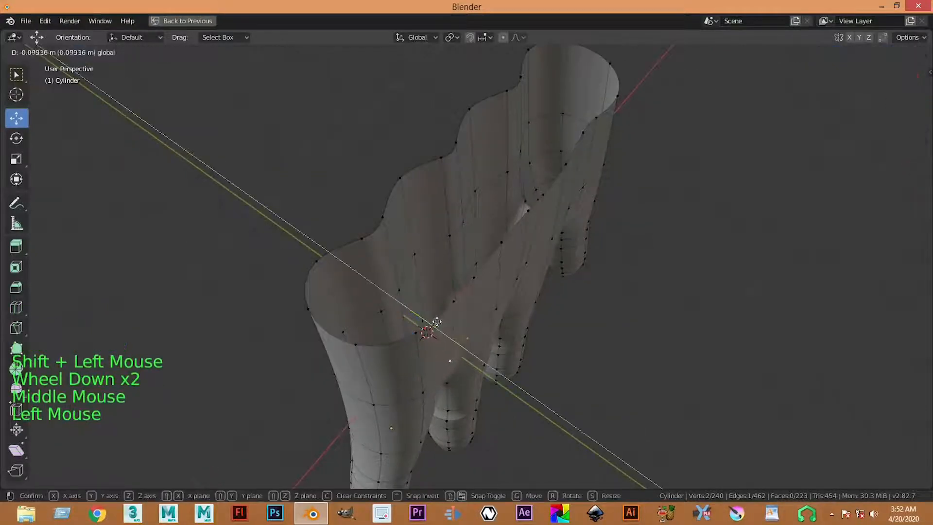
{"action": "left_click_drag", "start_coordinate": [527, 300], "coordinate": [526, 301]}
Move the two upper palm loop vertices between the middle and ring fingers outward along negative Y
{"action": "scroll", "coordinate": [526, 302], "scroll_direction": "down", "scroll_amount": 1}
{"action": "middle_click_drag", "start_coordinate": [526, 301], "coordinate": [425, 241]}
{"action": "scroll", "coordinate": [525, 345], "scroll_direction": "down", "scroll_amount": 1}
{"action": "scroll", "coordinate": [525, 361], "scroll_direction": "up", "scroll_amount": 1}
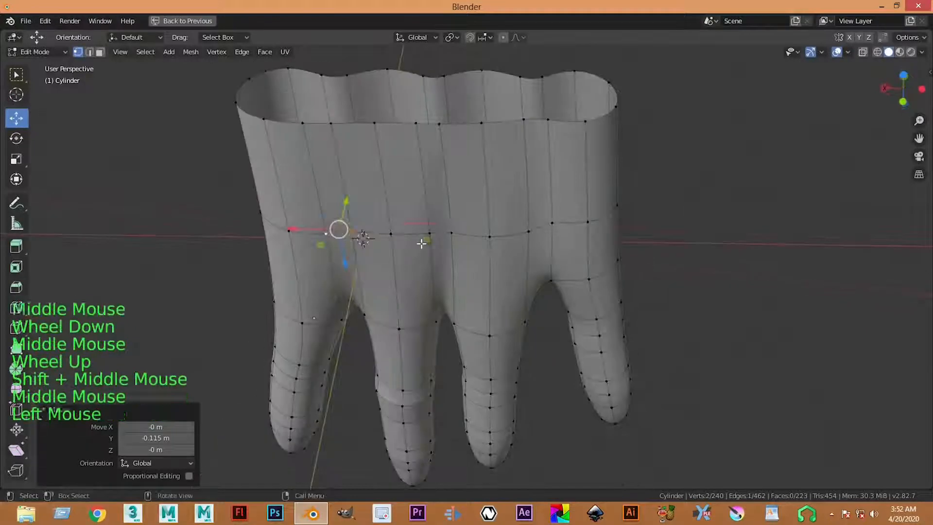
{"action": "left_click", "coordinate": [429, 233]}
{"action": "left_click", "coordinate": [455, 204], "text": "shift"}
{"action": "middle_click_drag", "start_coordinate": [455, 204], "coordinate": [442, 229]}
{"action": "left_click_drag", "start_coordinate": [442, 229], "coordinate": [442, 235]}
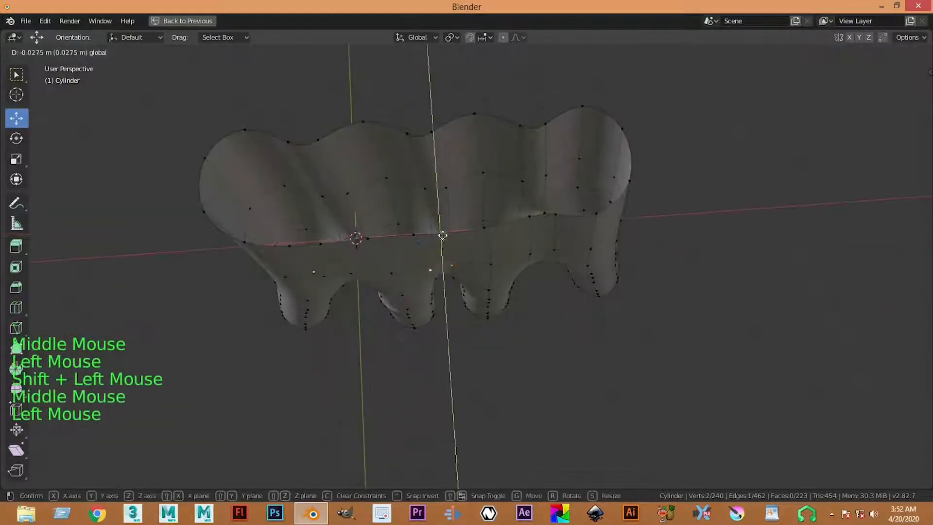
{"action": "left_click_drag", "start_coordinate": [495, 258], "coordinate": [535, 254]}
Move the upper palm loop and rim vertices between the ring and little fingers outward along negative Y
{"action": "left_click", "coordinate": [538, 252]}
{"action": "left_click", "coordinate": [542, 189], "text": "shift"}
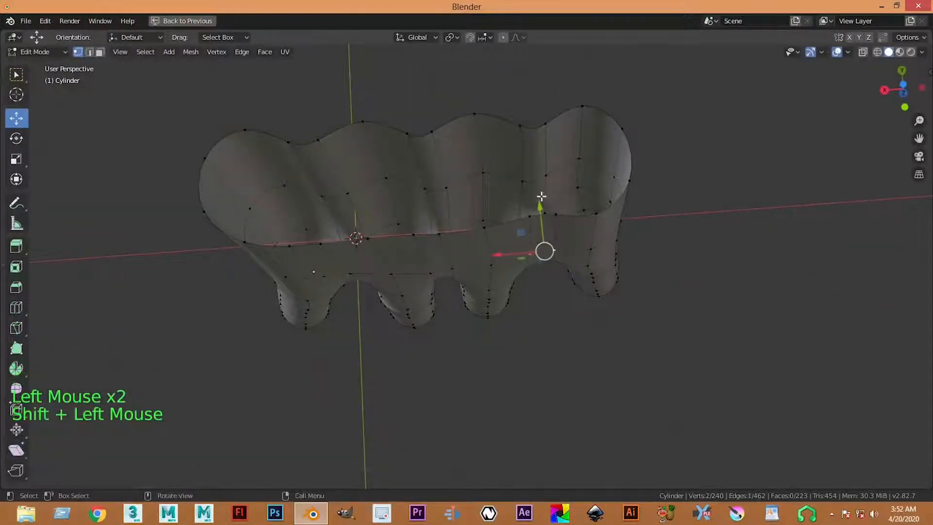
{"action": "left_click", "coordinate": [651, 214]}
{"action": "left_click", "coordinate": [527, 221]}
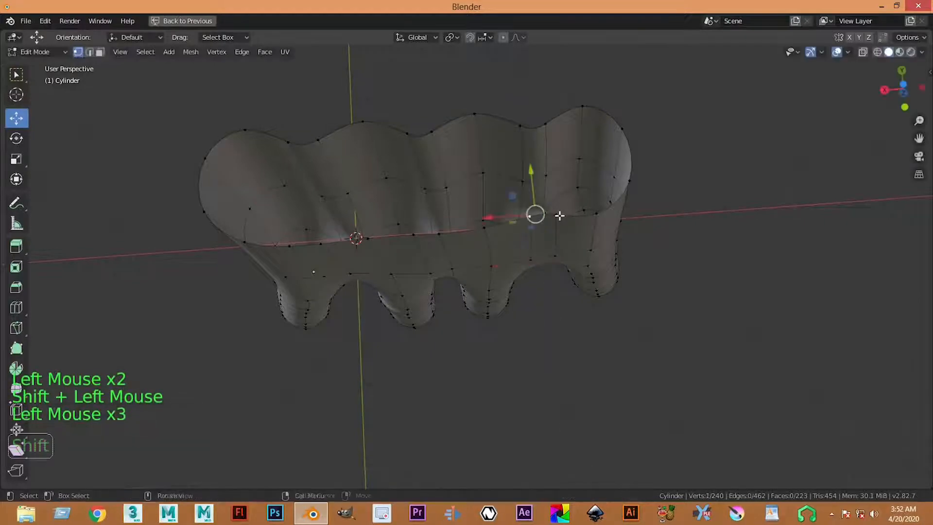
{"action": "left_click", "coordinate": [557, 214], "text": "shift"}
{"action": "left_click_drag", "start_coordinate": [538, 176], "coordinate": [704, 223]}
On the opposite side of the palm, move the two rim vertices between the little and ring fingers outward along positive Y
{"action": "scroll", "coordinate": [705, 223], "scroll_direction": "down", "scroll_amount": 5}
{"action": "middle_click_drag", "start_coordinate": [704, 223], "coordinate": [448, 198]}
{"action": "scroll", "coordinate": [486, 237], "scroll_direction": "up", "scroll_amount": 2}
{"action": "scroll", "coordinate": [486, 237], "scroll_direction": "up", "scroll_amount": 2}
{"action": "middle_click_drag", "start_coordinate": [486, 237], "coordinate": [457, 171]}
{"action": "scroll", "coordinate": [442, 268], "scroll_direction": "up", "scroll_amount": 1}
{"action": "left_click", "coordinate": [454, 177], "text": "shift"}
{"action": "left_click", "coordinate": [457, 170], "text": "shift"}
{"action": "left_click", "coordinate": [478, 168]}
{"action": "left_click", "coordinate": [470, 163]}
{"action": "left_click", "coordinate": [460, 173], "text": "shift"}
{"action": "scroll", "coordinate": [495, 207], "scroll_direction": "up", "scroll_amount": 1}
{"action": "middle_click_drag", "start_coordinate": [495, 208], "coordinate": [489, 242]}
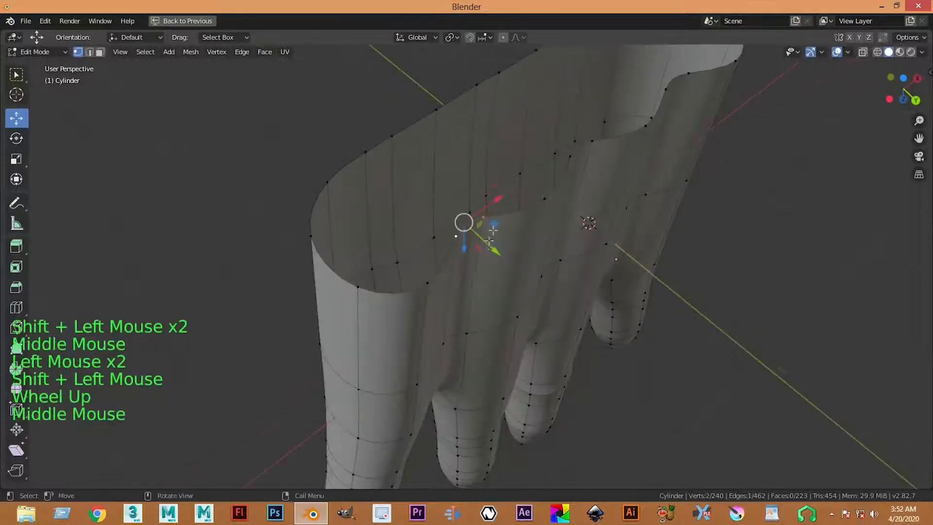
{"action": "left_click_drag", "start_coordinate": [505, 258], "coordinate": [541, 284]}
Move the two rim vertices between the ring and middle fingers about 0.115 m outward along positive Y
{"action": "left_click", "coordinate": [690, 261]}
{"action": "middle_click_drag", "start_coordinate": [688, 258], "coordinate": [566, 175]}
{"action": "left_click", "coordinate": [570, 144]}
{"action": "left_click", "coordinate": [562, 178], "text": "shift"}
{"action": "left_click_drag", "start_coordinate": [583, 184], "coordinate": [618, 220]}
Move the two rim vertices between the middle and index fingers outward along positive Y and clear the selection
{"action": "scroll", "coordinate": [683, 210], "scroll_direction": "down", "scroll_amount": 4}
{"action": "middle_click_drag", "start_coordinate": [684, 210], "coordinate": [546, 261]}
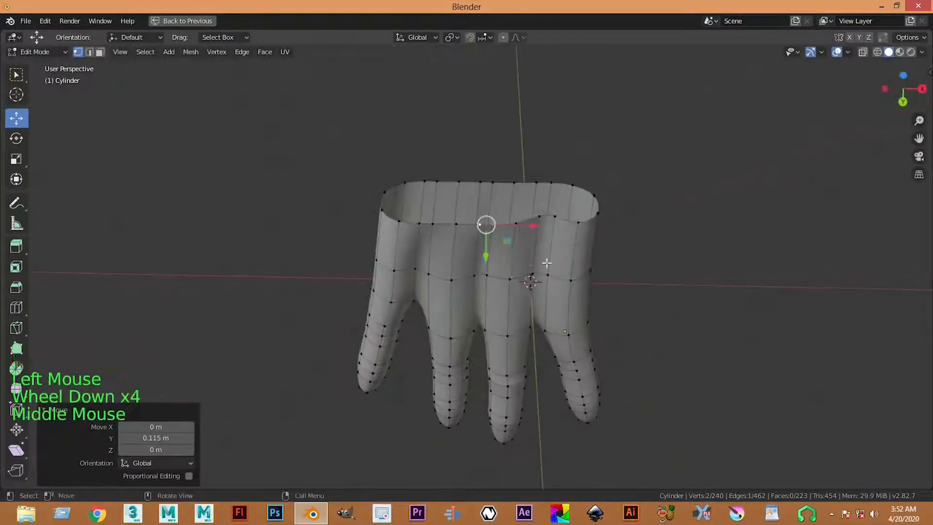
{"action": "left_click", "coordinate": [556, 215]}
{"action": "scroll", "coordinate": [573, 203], "scroll_direction": "up", "scroll_amount": 2}
{"action": "left_click", "coordinate": [597, 193]}
{"action": "left_click", "coordinate": [600, 185], "text": "shift"}
{"action": "middle_click_drag", "start_coordinate": [600, 185], "coordinate": [599, 251]}
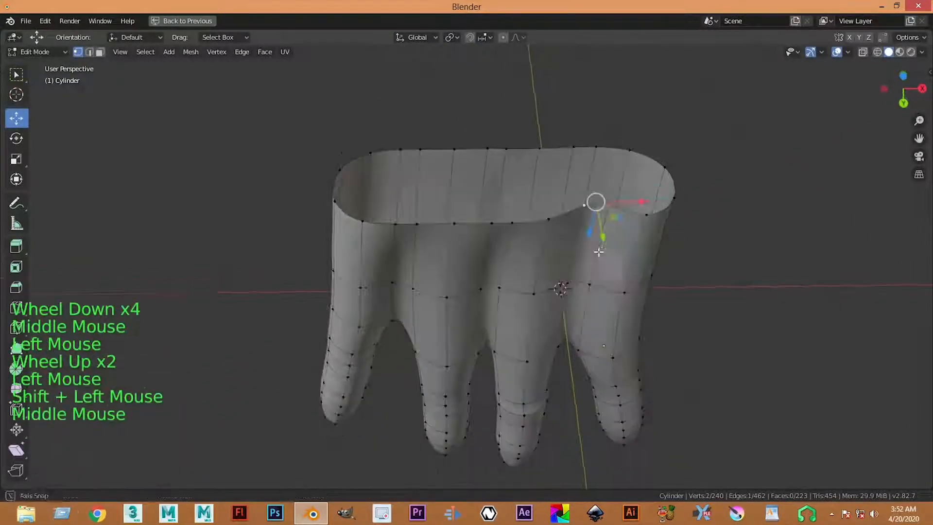
{"action": "left_click_drag", "start_coordinate": [600, 246], "coordinate": [606, 258]}
{"action": "left_click", "coordinate": [529, 252]}
On the negative Y side of the palm, merge the three loop vertices between the middle and ring fingers at the first one
{"action": "middle_click_drag", "start_coordinate": [530, 253], "coordinate": [573, 161]}
{"action": "scroll", "coordinate": [589, 264], "scroll_direction": "down", "scroll_amount": 4}
{"action": "scroll", "coordinate": [563, 244], "scroll_direction": "up", "scroll_amount": 4}
{"action": "scroll", "coordinate": [558, 208], "scroll_direction": "down", "scroll_amount": 4}
{"action": "scroll", "coordinate": [447, 253], "scroll_direction": "up", "scroll_amount": 3}
{"action": "middle_click_drag", "start_coordinate": [558, 209], "coordinate": [410, 235]}
{"action": "left_click", "coordinate": [417, 229]}
{"action": "left_click", "coordinate": [442, 231], "text": "shift"}
{"action": "left_click", "coordinate": [440, 232], "text": "shift"}
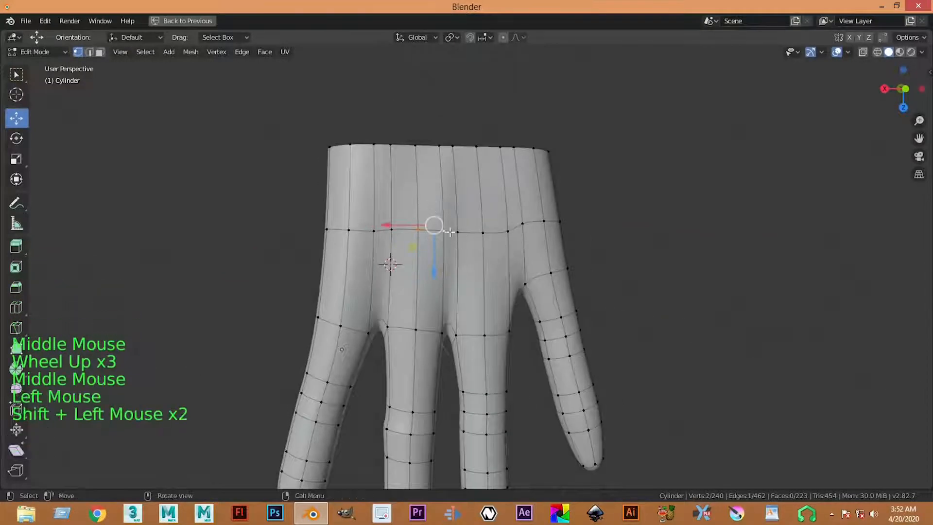
{"action": "left_click", "coordinate": [432, 234], "text": "shift"}
{"action": "right_click", "coordinate": [422, 209]}
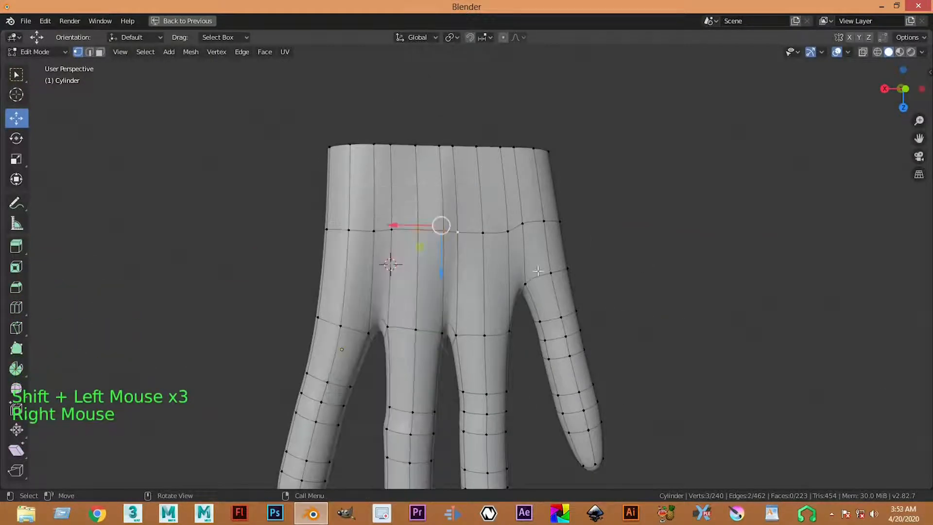
{"action": "right_click", "coordinate": [498, 220]}
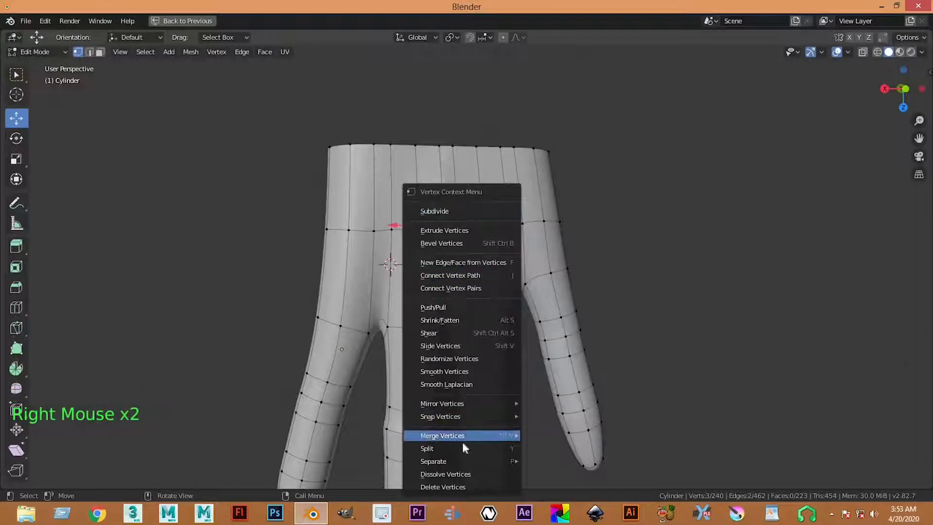
{"action": "mouse_move", "coordinate": [480, 435]}
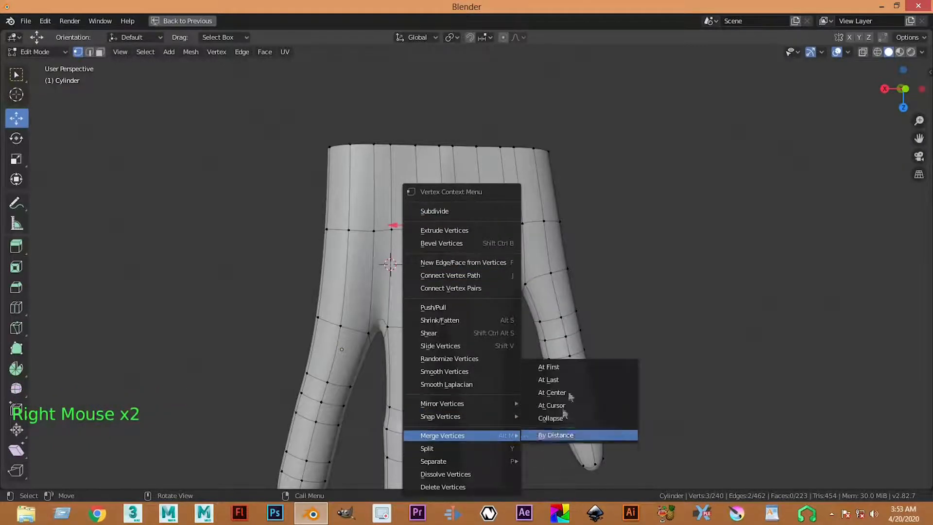
{"action": "left_click", "coordinate": [559, 368]}
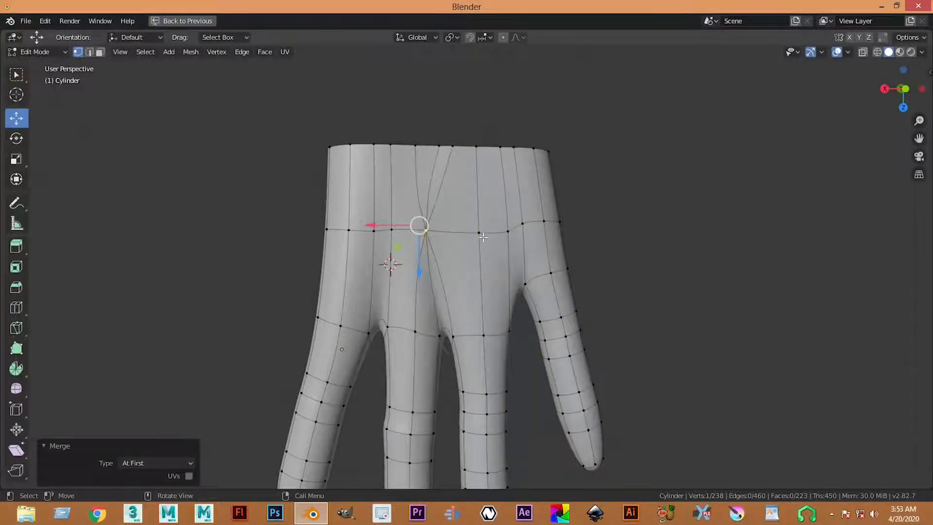
On the same side, merge the three loop vertices between the ring and little fingers at the first one
{"action": "left_click", "coordinate": [483, 237]}
{"action": "left_click", "coordinate": [519, 225], "text": "shift"}
{"action": "left_click", "coordinate": [509, 225], "text": "shift"}
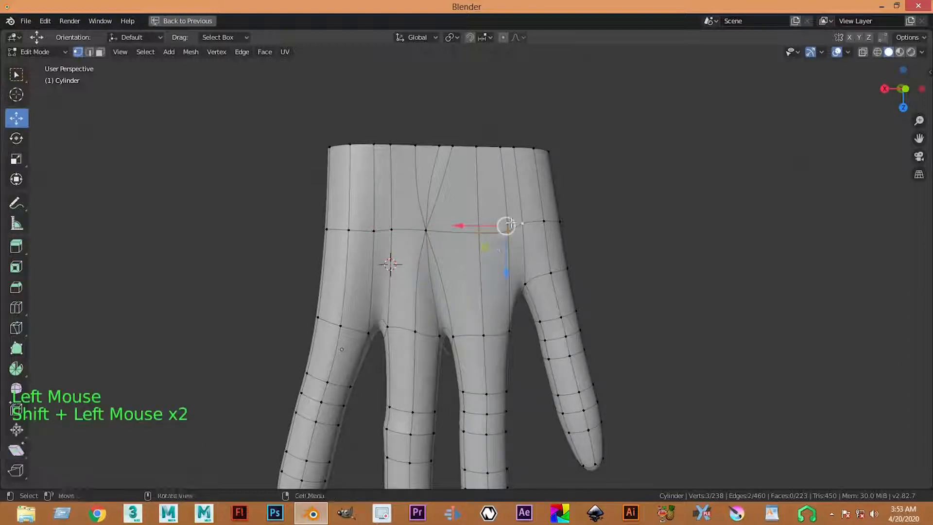
{"action": "key", "text": "shift+r"}
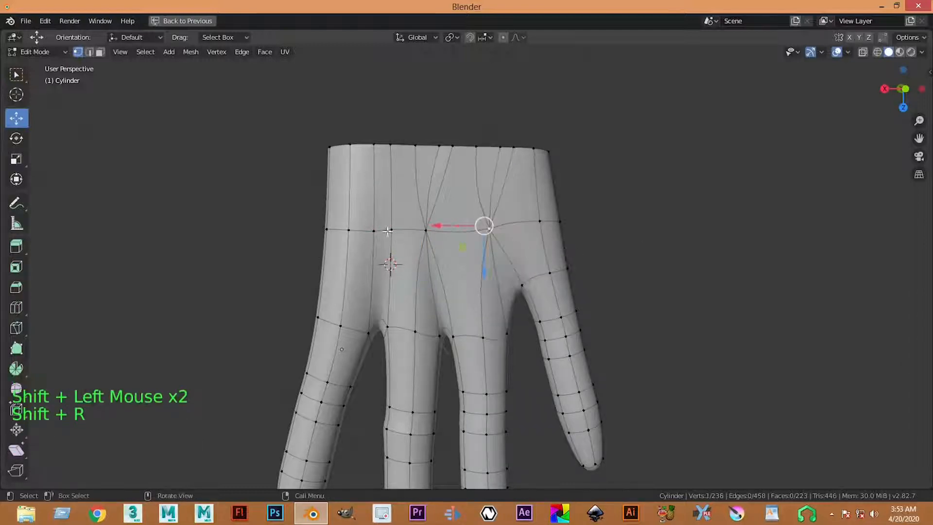
Merge the three loop vertices between the index and middle fingers on the negative Y side
{"action": "left_click", "coordinate": [372, 236]}
{"action": "left_click", "coordinate": [346, 247], "text": "shift"}
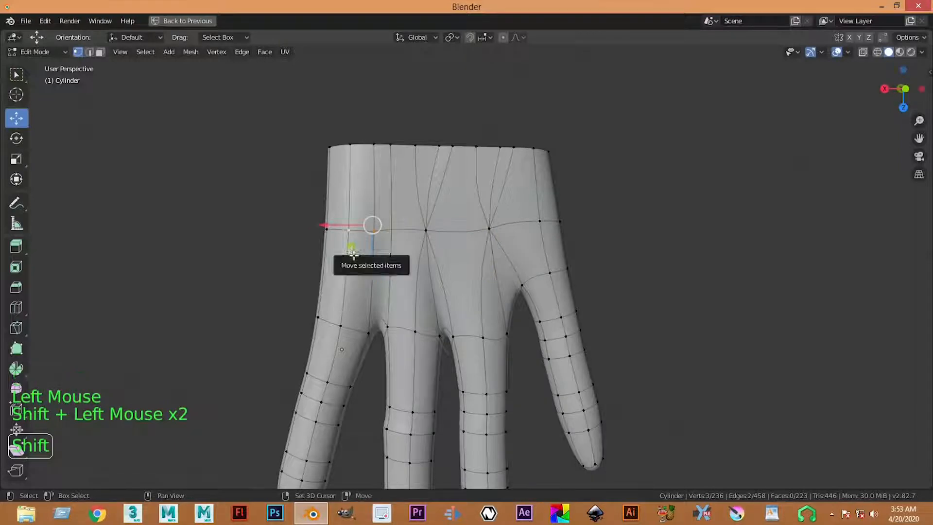
{"action": "key", "text": "shift+r"}
Dissolve the six outer edges fanning from the merged vertices to the rim, keeping each fan's centre edge on the negative Y side
{"action": "key", "text": "2"}
{"action": "left_click", "coordinate": [387, 194]}
{"action": "left_click", "coordinate": [368, 188], "text": "shift"}
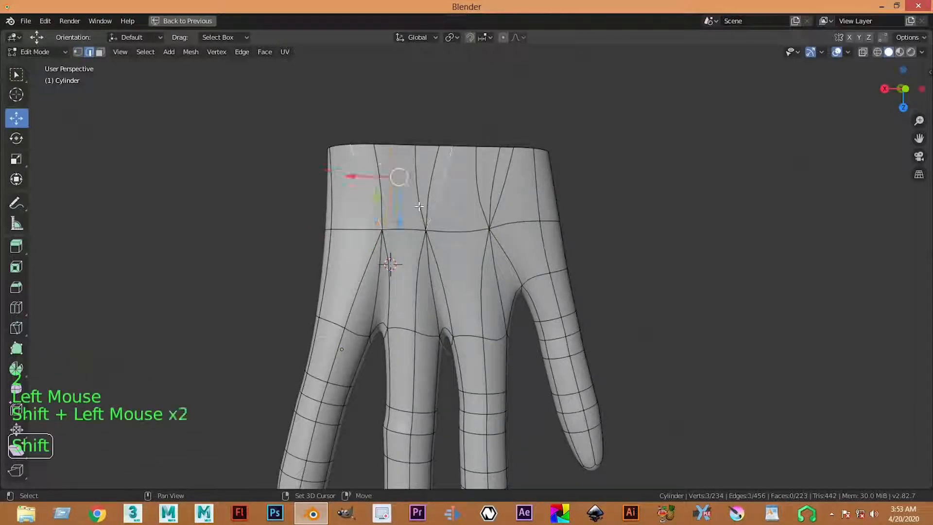
{"action": "left_click", "coordinate": [471, 206], "text": "shift"}
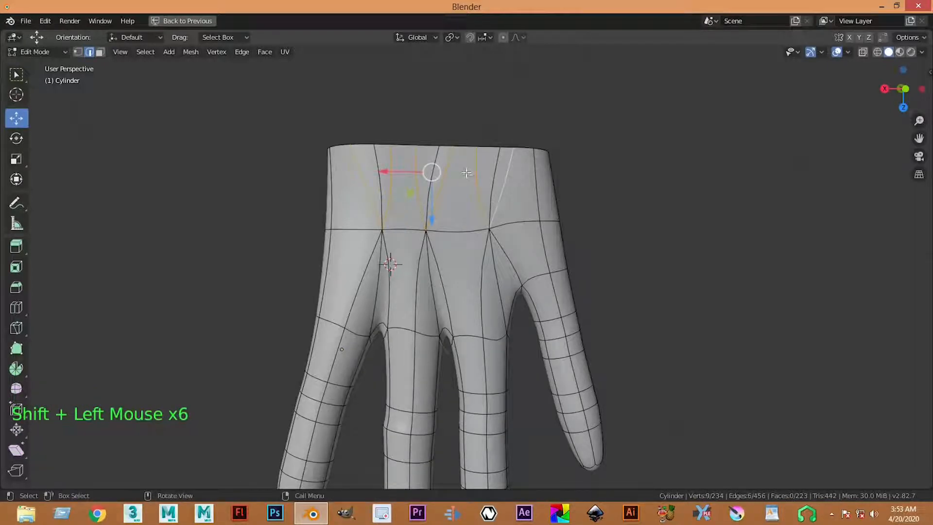
{"action": "key", "text": "z"}
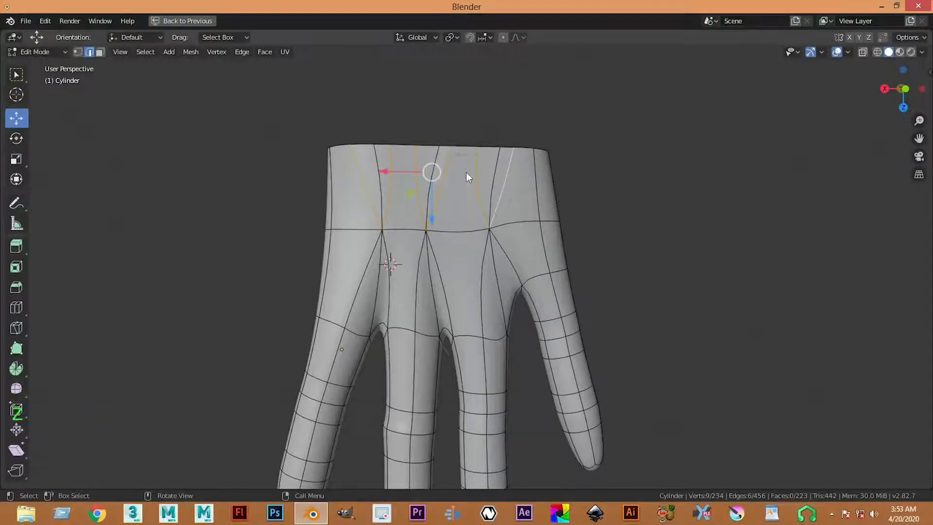
{"action": "key", "text": "x"}
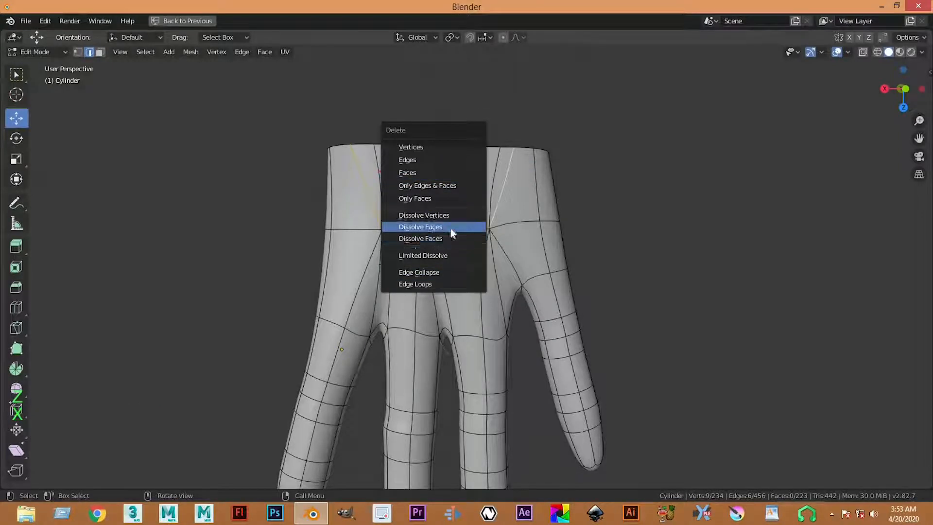
{"action": "left_click", "coordinate": [450, 226]}
On the positive Y side of the palm, merge the three loop vertices between the index and middle fingers at the first one
{"action": "scroll", "coordinate": [450, 227], "scroll_direction": "down", "scroll_amount": 3}
{"action": "middle_click_drag", "start_coordinate": [450, 226], "coordinate": [473, 100]}
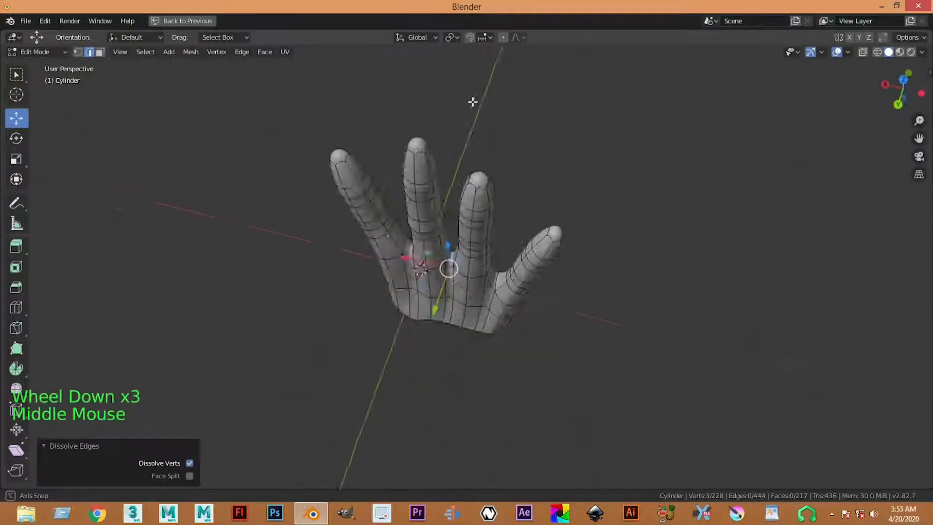
{"action": "scroll", "coordinate": [440, 280], "scroll_direction": "up", "scroll_amount": 3}
{"action": "mouse_move", "coordinate": [438, 281]}
{"action": "middle_mouse_down"}
{"action": "mouse_move", "coordinate": [434, 313]}
{"action": "mouse_move", "coordinate": [439, 274]}
{"action": "middle_mouse_up"}
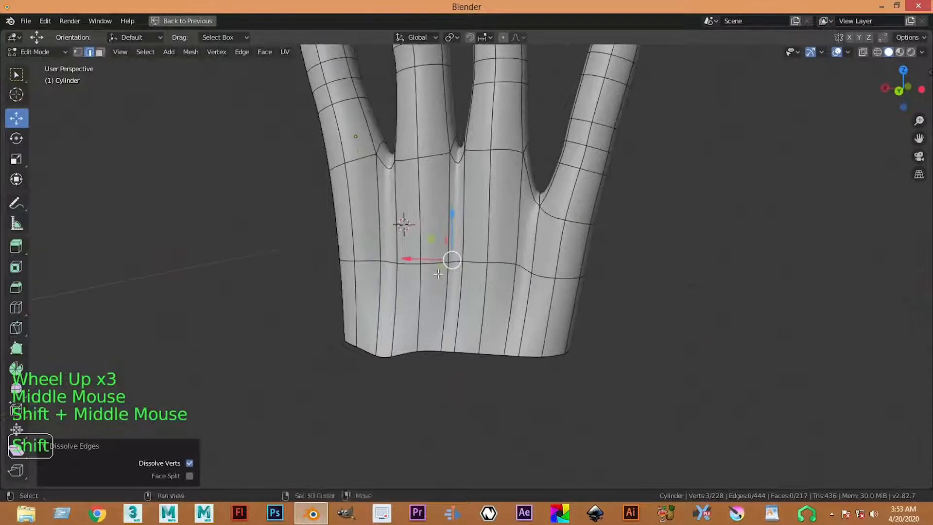
{"action": "key", "text": "1"}
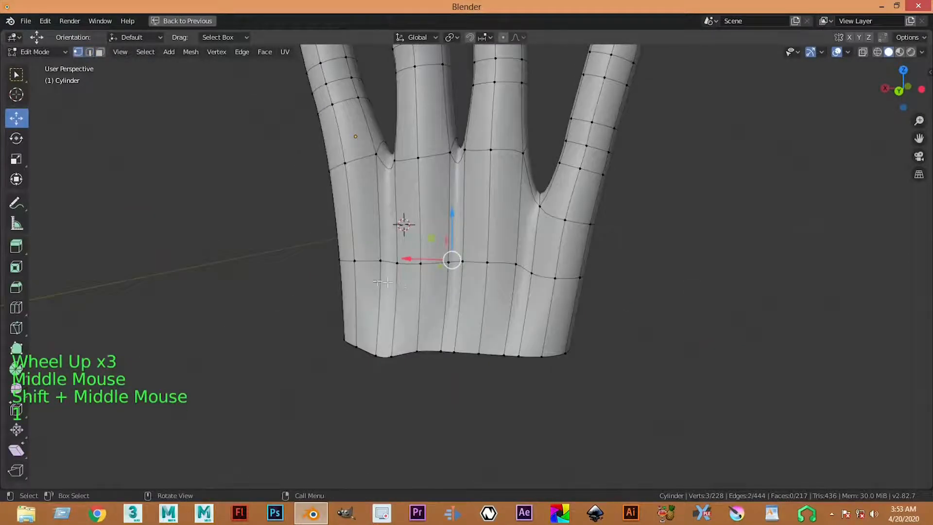
{"action": "left_click", "coordinate": [356, 270]}
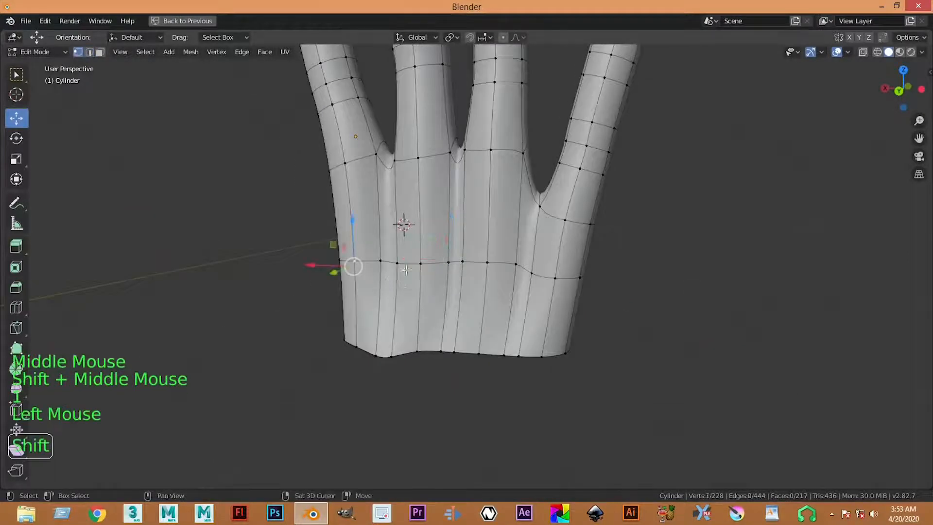
{"action": "left_click", "coordinate": [381, 271], "text": "shift"}
{"action": "left_click", "coordinate": [398, 290], "text": "shift"}
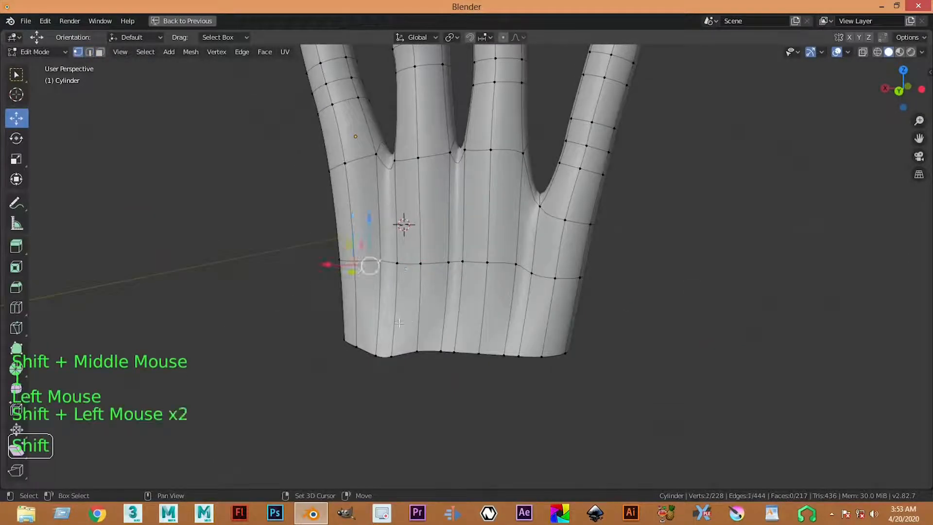
{"action": "right_click", "coordinate": [388, 232]}
{"action": "mouse_move", "coordinate": [371, 270]}
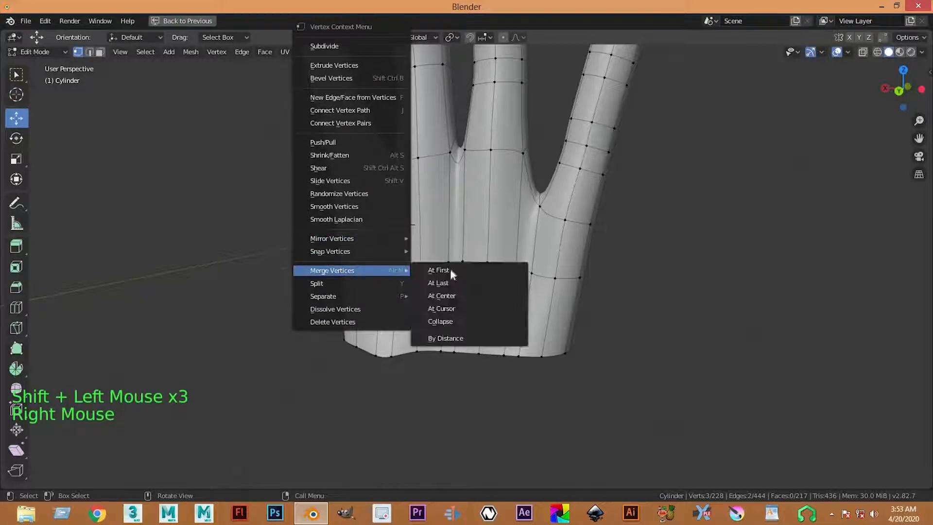
{"action": "left_click", "coordinate": [440, 270]}
Merge the three loop vertices between the middle and ring fingers on the positive Y side
{"action": "left_click", "coordinate": [421, 270]}
{"action": "left_click", "coordinate": [449, 273], "text": "shift"}
{"action": "left_click", "coordinate": [461, 279], "text": "shift"}
{"action": "key", "text": "shift+r"}
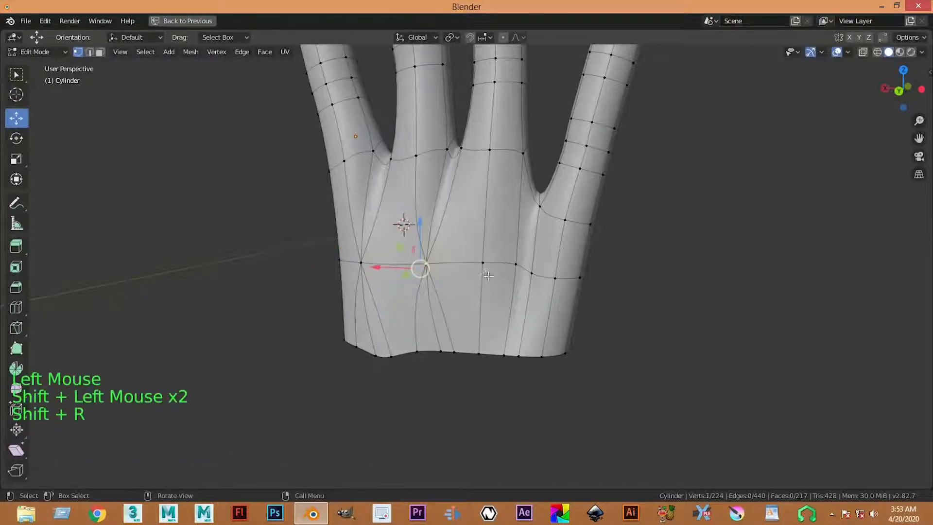
Merge the three loop vertices between the ring and little fingers on the positive Y side and clear the selection
{"action": "left_click", "coordinate": [487, 272]}
{"action": "left_click", "coordinate": [518, 276], "text": "shift"}
{"action": "left_click", "coordinate": [535, 288], "text": "shift"}
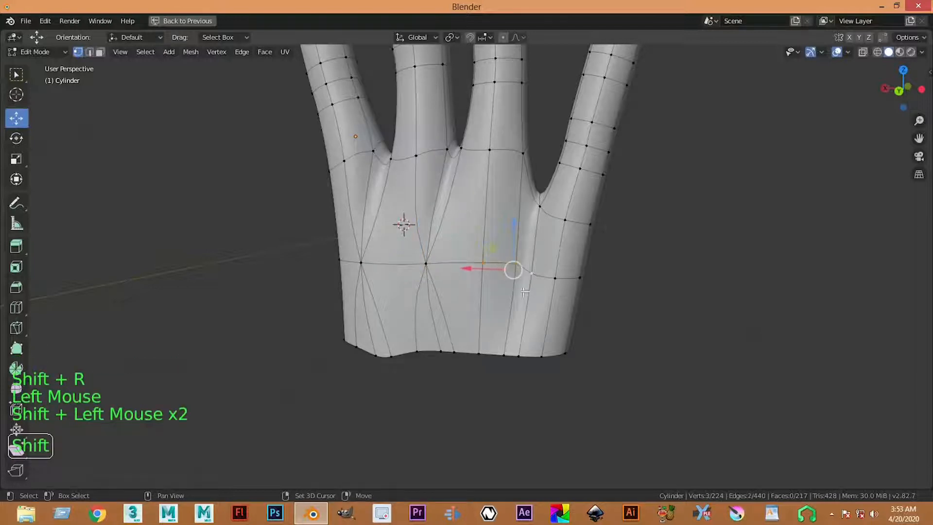
{"action": "key", "text": "shift+r"}
{"action": "left_click_drag", "start_coordinate": [450, 270], "coordinate": [460, 270]}
On the positive Y side, dissolve the six outer edges running from the merged vertices to the rim, keeping each fan's centre edge
{"action": "key", "text": "2"}
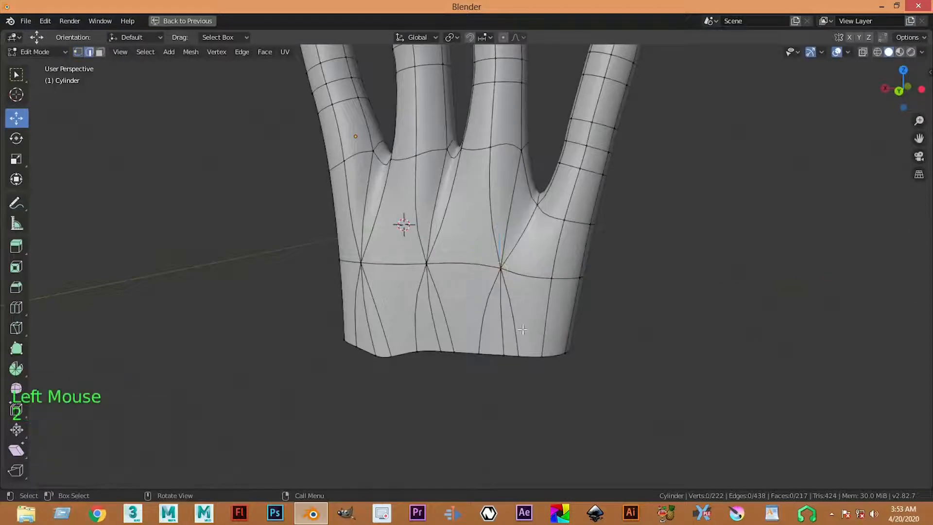
{"action": "left_click", "coordinate": [515, 328], "text": "shift"}
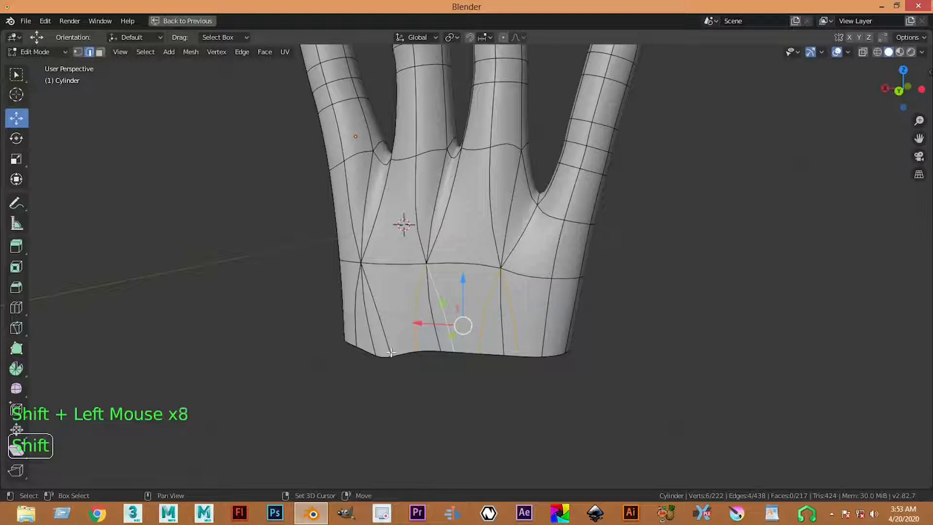
{"action": "left_click", "coordinate": [359, 344]}
{"action": "key", "text": "ctrl+z"}
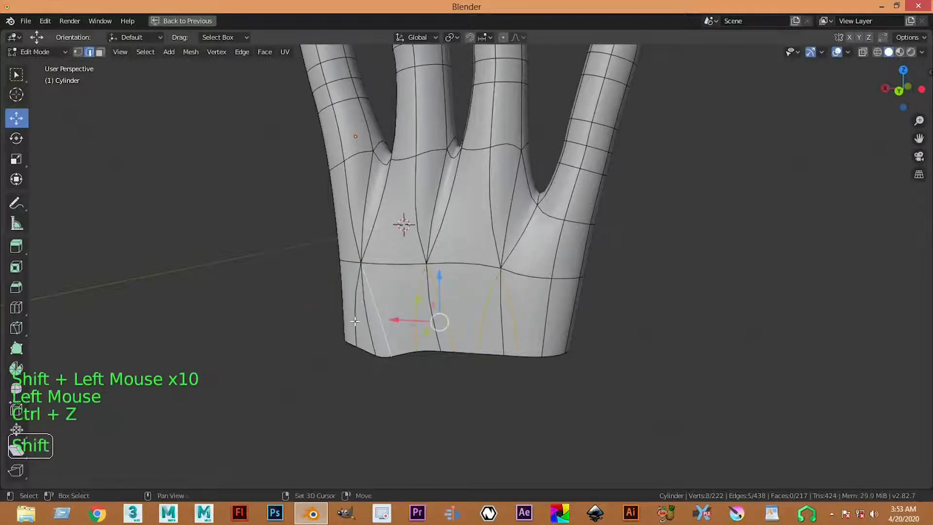
{"action": "left_click", "coordinate": [362, 301], "text": "shift"}
{"action": "key", "text": "x"}
{"action": "left_click", "coordinate": [364, 288]}
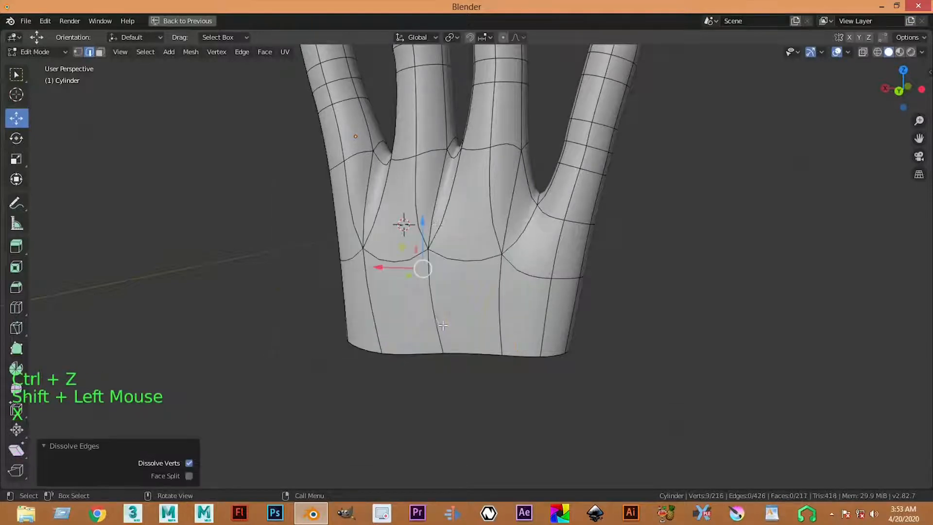
Select the three merged vertices below the finger gaps on the negative Y side of the palm
{"action": "scroll", "coordinate": [363, 286], "scroll_direction": "down", "scroll_amount": 5}
{"action": "middle_click_drag", "start_coordinate": [362, 286], "coordinate": [501, 248]}
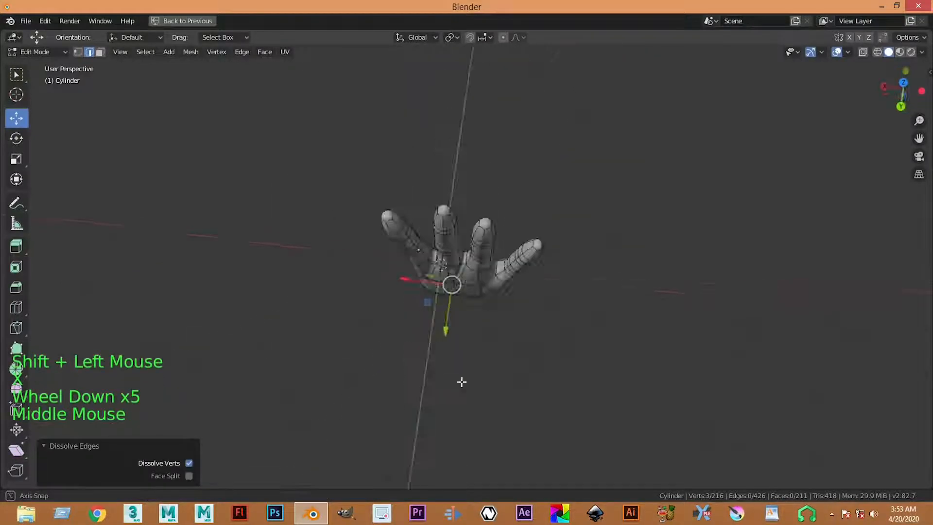
{"action": "scroll", "coordinate": [606, 282], "scroll_direction": "up", "scroll_amount": 2}
{"action": "left_click", "coordinate": [607, 281]}
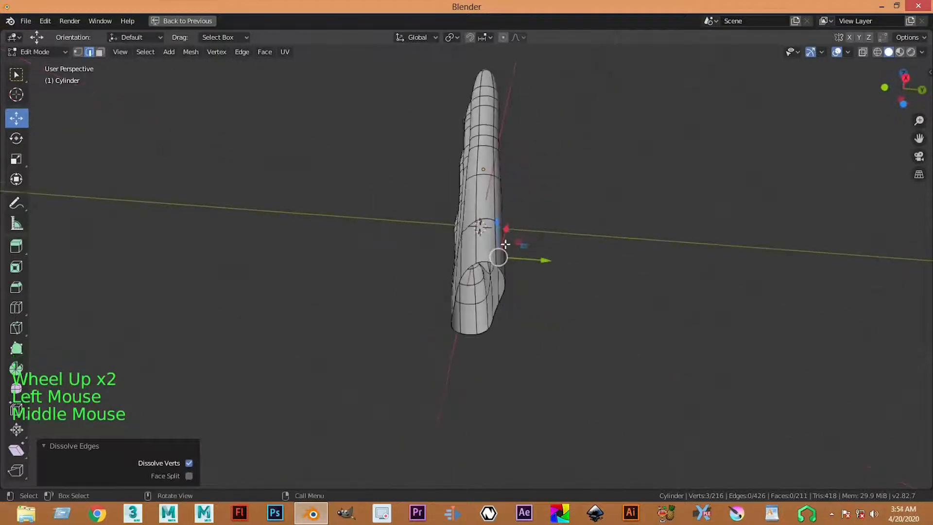
{"action": "scroll", "coordinate": [636, 300], "scroll_direction": "up", "scroll_amount": 3}
{"action": "middle_click_drag", "start_coordinate": [636, 300], "coordinate": [486, 258]}
{"action": "scroll", "coordinate": [487, 258], "scroll_direction": "up", "scroll_amount": 2}
{"action": "key", "text": "1"}
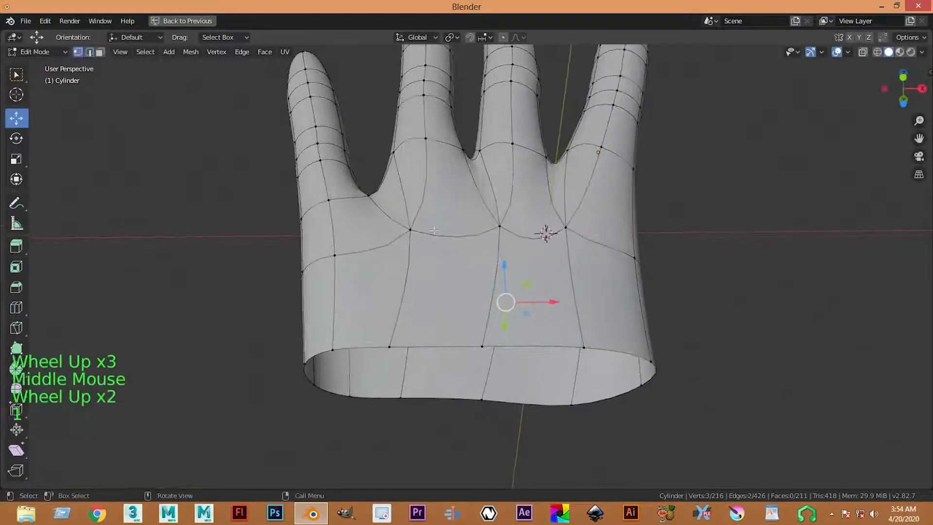
{"action": "left_click", "coordinate": [429, 250]}
{"action": "left_click", "coordinate": [500, 226], "text": "shift"}
{"action": "left_click", "coordinate": [566, 227], "text": "shift"}
Select the rim vertex below the gap between the ring and middle fingers on the negative Y side
{"action": "middle_click_drag", "start_coordinate": [566, 227], "coordinate": [499, 272]}
{"action": "scroll", "coordinate": [504, 265], "scroll_direction": "up", "scroll_amount": 1}
{"action": "left_click", "coordinate": [499, 272]}
{"action": "mouse_move", "coordinate": [499, 272]}
{"action": "left_mouse_down"}
{"action": "mouse_move", "coordinate": [500, 264]}
{"action": "mouse_move", "coordinate": [489, 278]}
{"action": "left_mouse_up"}
{"action": "left_click", "coordinate": [490, 275]}
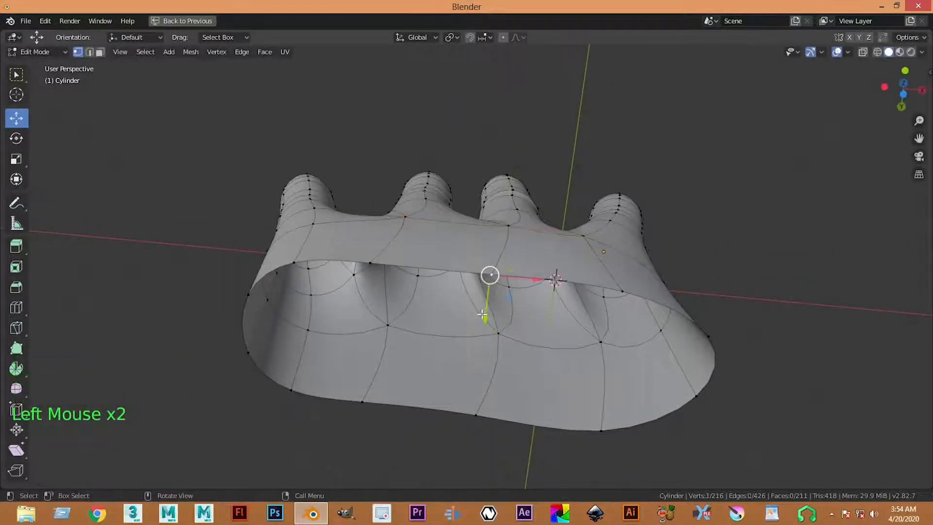
Move two neighbouring vertices of the hand's open lower rim outward along Y
{"action": "left_click", "coordinate": [367, 267], "text": "shift"}
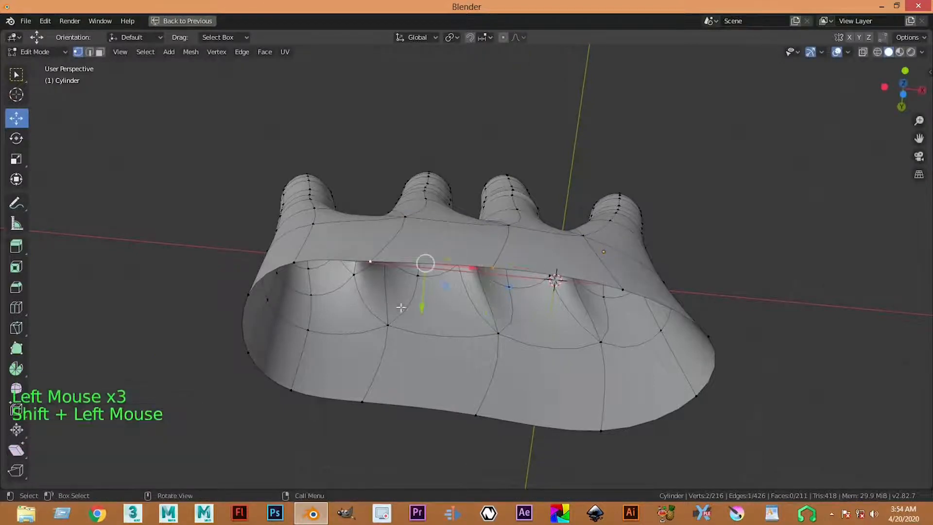
{"action": "left_click_drag", "start_coordinate": [419, 302], "coordinate": [423, 272]}
{"action": "left_click", "coordinate": [423, 258]}
{"action": "scroll", "coordinate": [486, 219], "scroll_direction": "down", "scroll_amount": 2}
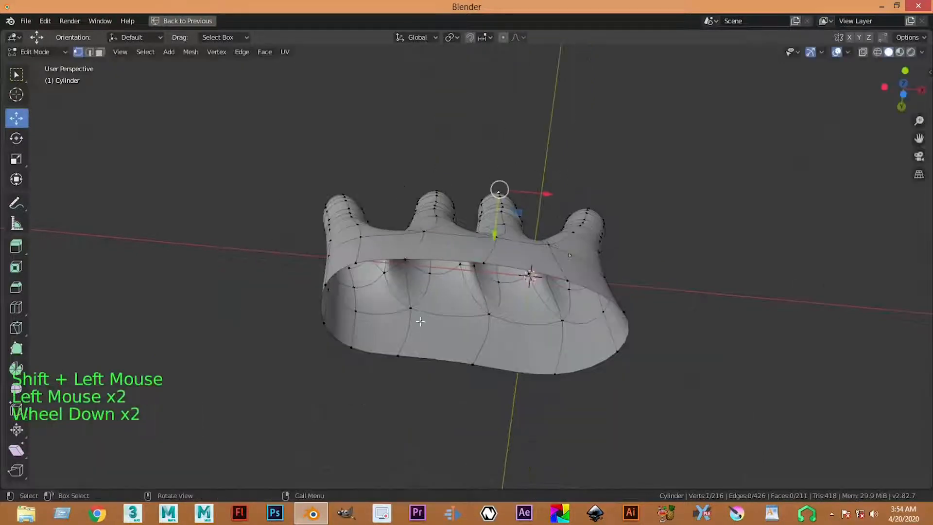
Shift a middle vertex of the open lower rim about 0.03 m along X
{"action": "middle_click_drag", "start_coordinate": [491, 194], "coordinate": [418, 334]}
{"action": "left_click", "coordinate": [437, 346]}
{"action": "left_click_drag", "start_coordinate": [461, 348], "coordinate": [553, 348]}
{"action": "left_click", "coordinate": [484, 347]}
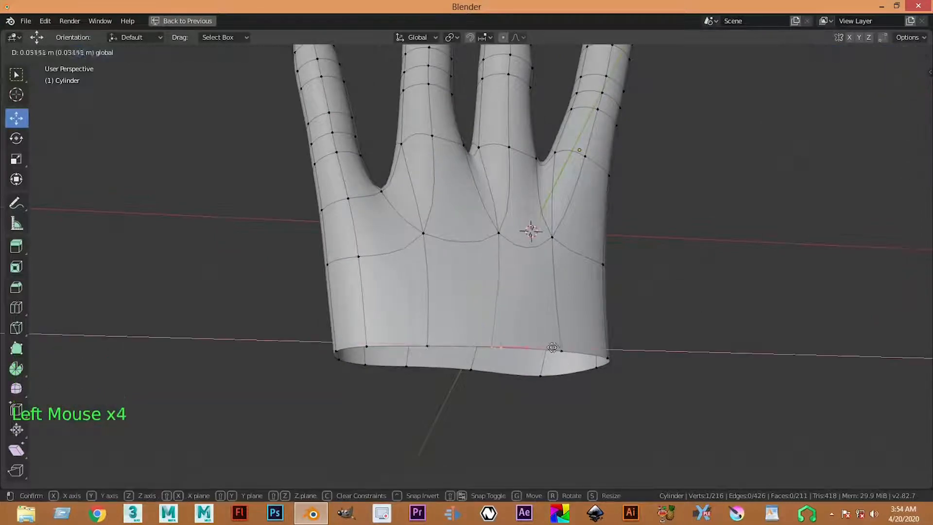
{"action": "left_click", "coordinate": [570, 307]}
Inspect the palm and fingers from several angles, including the top orthographic view
{"action": "scroll", "coordinate": [663, 234], "scroll_direction": "down", "scroll_amount": 5}
{"action": "middle_click_drag", "start_coordinate": [662, 233], "coordinate": [534, 277]}
{"action": "scroll", "coordinate": [505, 255], "scroll_direction": "up", "scroll_amount": 3}
{"action": "scroll", "coordinate": [505, 254], "scroll_direction": "up", "scroll_amount": 1}
{"action": "scroll", "coordinate": [492, 285], "scroll_direction": "down", "scroll_amount": 2}
{"action": "scroll", "coordinate": [534, 277], "scroll_direction": "down", "scroll_amount": 3}
{"action": "scroll", "coordinate": [555, 276], "scroll_direction": "up", "scroll_amount": 3}
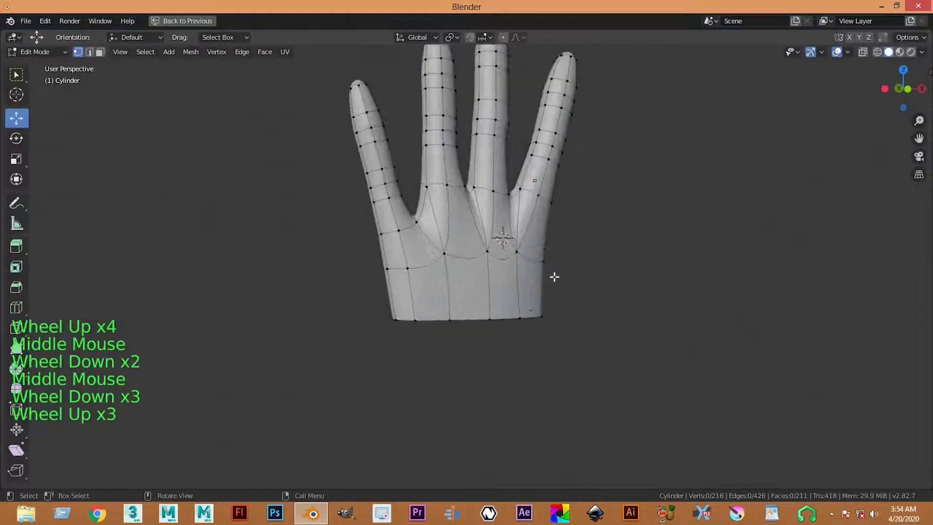
{"action": "key", "text": "KP_7"}
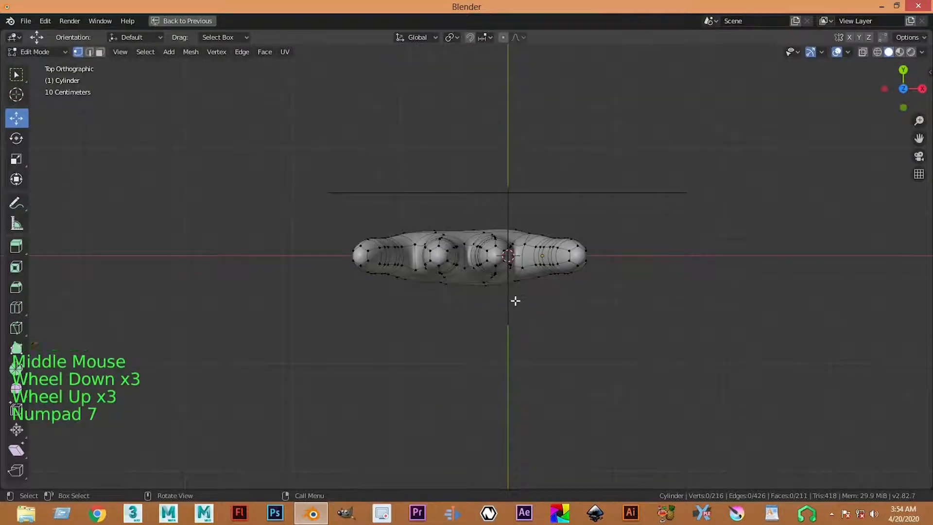
{"action": "middle_click_drag", "start_coordinate": [468, 337], "coordinate": [427, 291]}
{"action": "scroll", "coordinate": [447, 316], "scroll_direction": "up", "scroll_amount": 4}
In the front view, flatten the open lower rim's edge loop by scaling it to 0 along Z
{"action": "key", "text": "ctrl+space"}
{"action": "key", "text": "ctrl+space"}
{"action": "key", "text": "ctrl+space"}
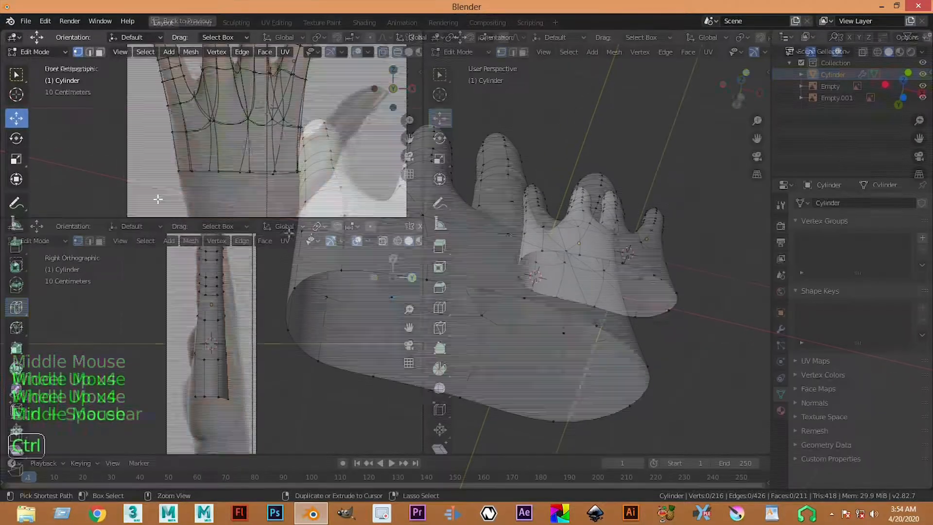
{"action": "scroll", "coordinate": [543, 353], "scroll_direction": "down", "scroll_amount": 4}
{"action": "scroll", "coordinate": [543, 353], "scroll_direction": "up", "scroll_amount": 3}
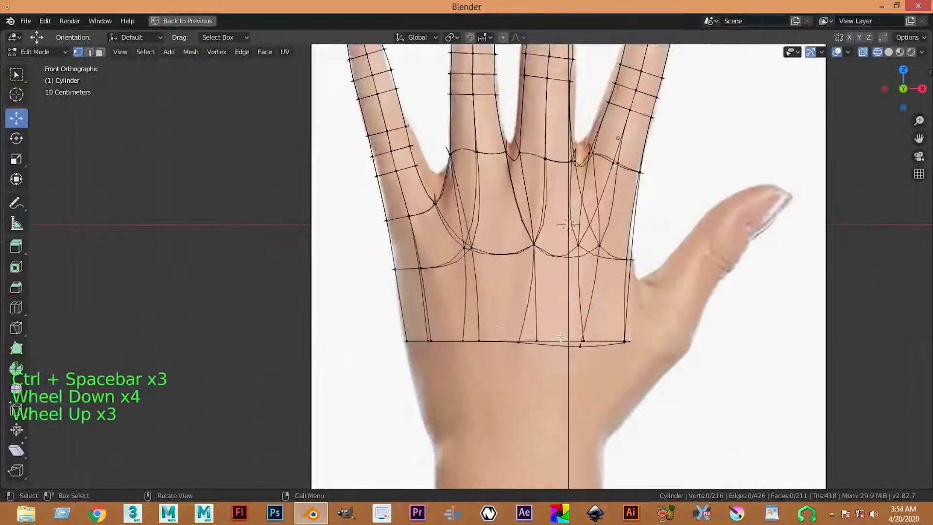
{"action": "left_click", "coordinate": [565, 359], "text": "alt"}
{"action": "left_click", "coordinate": [535, 341], "text": "alt"}
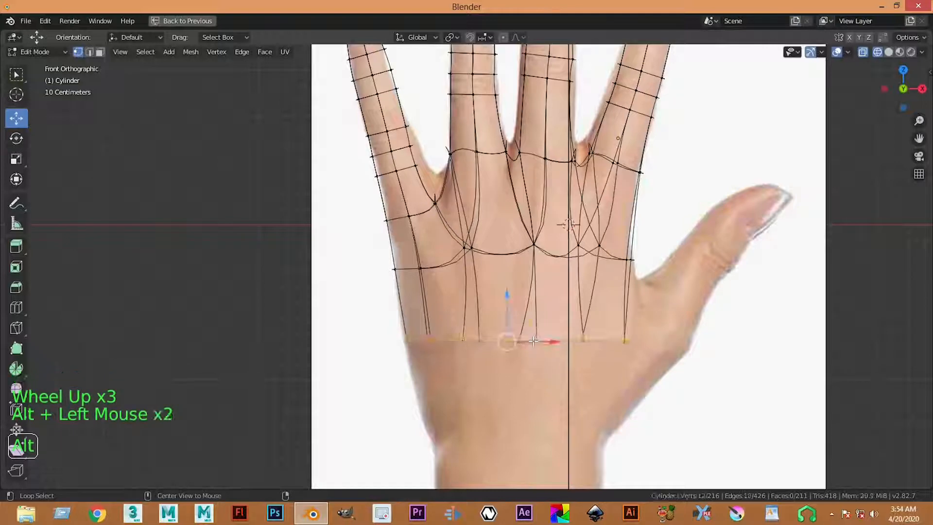
{"action": "key", "text": "s"}
{"action": "key", "text": "z"}
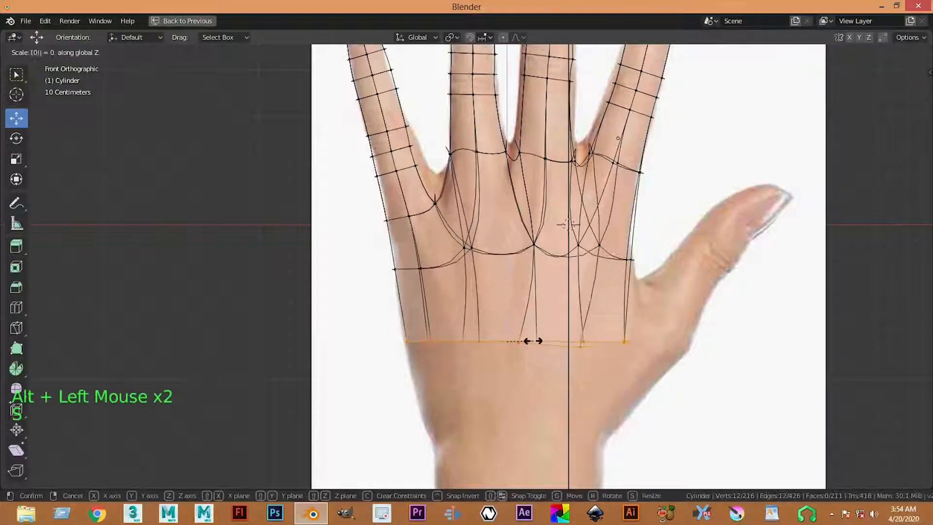
{"action": "key", "text": "Return"}
{"action": "scroll", "coordinate": [551, 342], "scroll_direction": "down", "scroll_amount": 2}
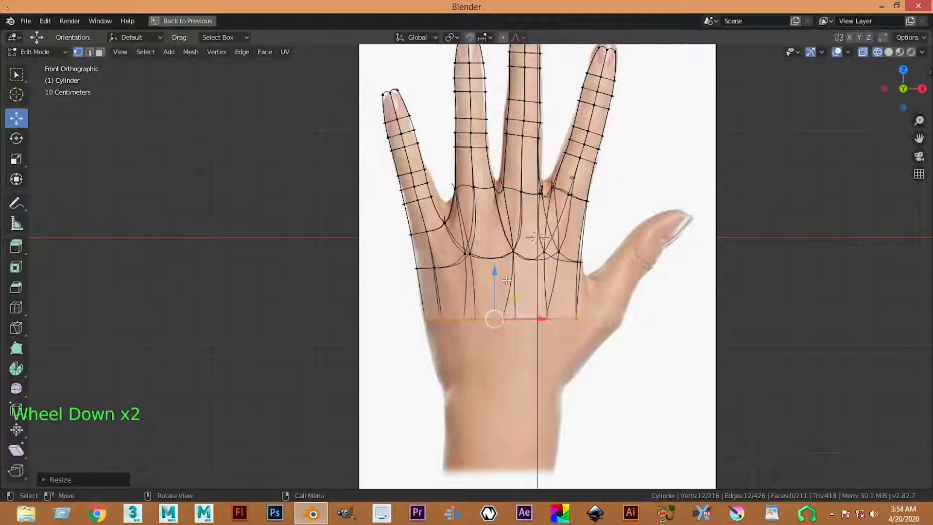
Extrude the lower rim loop about 0.53 m down along Z, narrow it slightly along X and align it with the reference wrist
{"action": "key", "text": "e"}
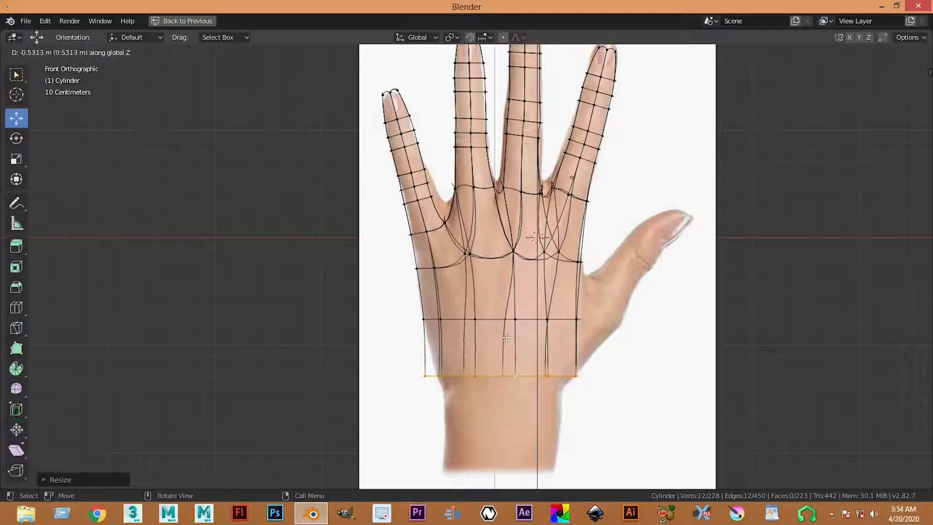
{"action": "left_click", "coordinate": [506, 337]}
{"action": "key", "text": "s"}
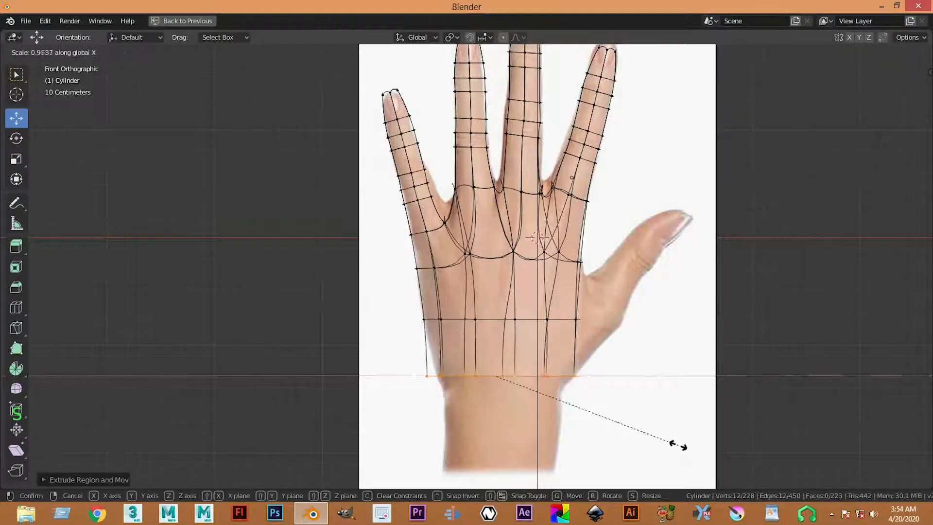
{"action": "left_click", "coordinate": [661, 436]}
{"action": "left_click_drag", "start_coordinate": [535, 375], "coordinate": [538, 375]}
Return to the perspective viewport and inspect the extended palm from several angles
{"action": "scroll", "coordinate": [658, 342], "scroll_direction": "down", "scroll_amount": 4}
{"action": "key", "text": "ctrl+space"}
{"action": "key", "text": "ctrl+space"}
{"action": "key", "text": "ctrl+space"}
{"action": "middle_click_drag", "start_coordinate": [683, 354], "coordinate": [638, 176]}
{"action": "scroll", "coordinate": [632, 243], "scroll_direction": "down", "scroll_amount": 5}
{"action": "scroll", "coordinate": [618, 327], "scroll_direction": "up", "scroll_amount": 1}
{"action": "middle_click_drag", "start_coordinate": [617, 328], "coordinate": [537, 317]}
{"action": "scroll", "coordinate": [627, 273], "scroll_direction": "up", "scroll_amount": 3}
Select the six vertices around the two central palm faces and push them about 0.1 m inward along negative Y
{"action": "left_click", "coordinate": [494, 310]}
{"action": "left_click", "coordinate": [403, 304], "text": "shift"}
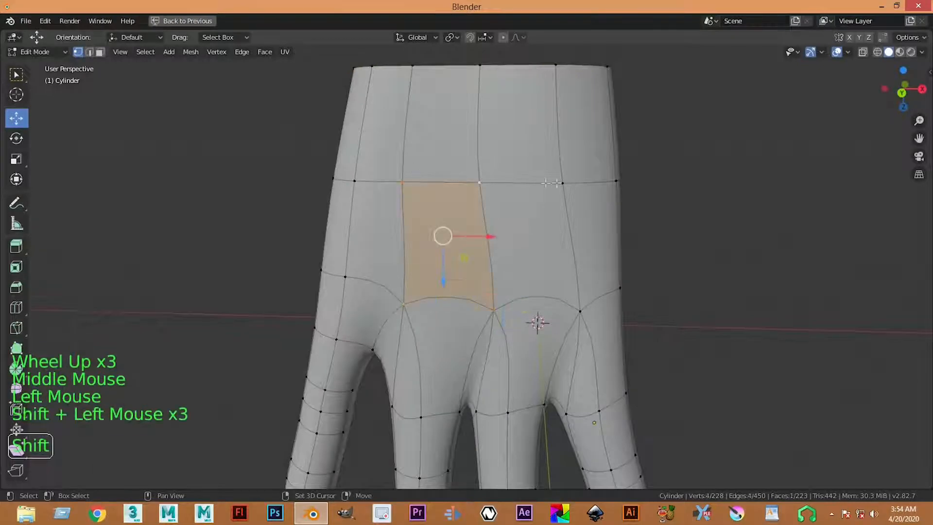
{"action": "left_click", "coordinate": [563, 183], "text": "shift"}
{"action": "scroll", "coordinate": [563, 183], "scroll_direction": "down", "scroll_amount": 4}
{"action": "left_click", "coordinate": [508, 243], "text": "shift"}
{"action": "middle_click_drag", "start_coordinate": [508, 243], "coordinate": [508, 291]}
{"action": "left_click", "coordinate": [522, 246], "text": "shift"}
{"action": "middle_click_drag", "start_coordinate": [523, 246], "coordinate": [475, 315]}
{"action": "left_click_drag", "start_coordinate": [476, 315], "coordinate": [475, 301]}
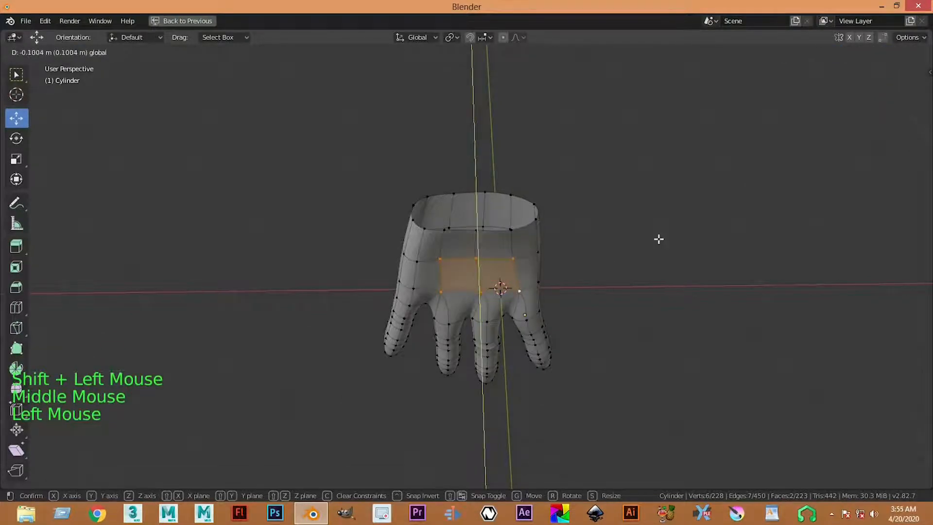
{"action": "left_click", "coordinate": [659, 239]}
Move three palm-side vertices of the wrist rim -0.0373 m along Y and push the middle one further inward
{"action": "middle_click_drag", "start_coordinate": [597, 197], "coordinate": [504, 258]}
{"action": "left_click", "coordinate": [649, 238]}
{"action": "scroll", "coordinate": [646, 246], "scroll_direction": "up", "scroll_amount": 3}
{"action": "left_click", "coordinate": [587, 242]}
{"action": "scroll", "coordinate": [466, 267], "scroll_direction": "down", "scroll_amount": 4}
{"action": "scroll", "coordinate": [467, 267], "scroll_direction": "up", "scroll_amount": 3}
{"action": "left_click", "coordinate": [435, 249]}
{"action": "left_click", "coordinate": [504, 246], "text": "shift"}
{"action": "left_click", "coordinate": [543, 234], "text": "shift"}
{"action": "scroll", "coordinate": [473, 227], "scroll_direction": "up", "scroll_amount": 2}
{"action": "left_click", "coordinate": [521, 253], "text": "shift"}
{"action": "left_click_drag", "start_coordinate": [540, 290], "coordinate": [632, 295]}
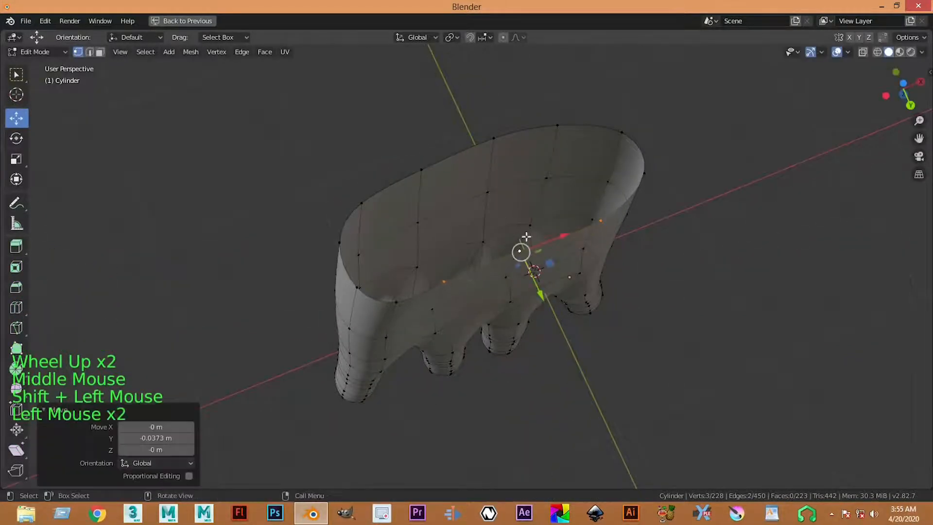
{"action": "left_click", "coordinate": [497, 275]}
{"action": "left_click_drag", "start_coordinate": [533, 283], "coordinate": [509, 295]}
Try to move the two rim vertices flanking the middle one along Y
{"action": "left_click", "coordinate": [436, 280]}
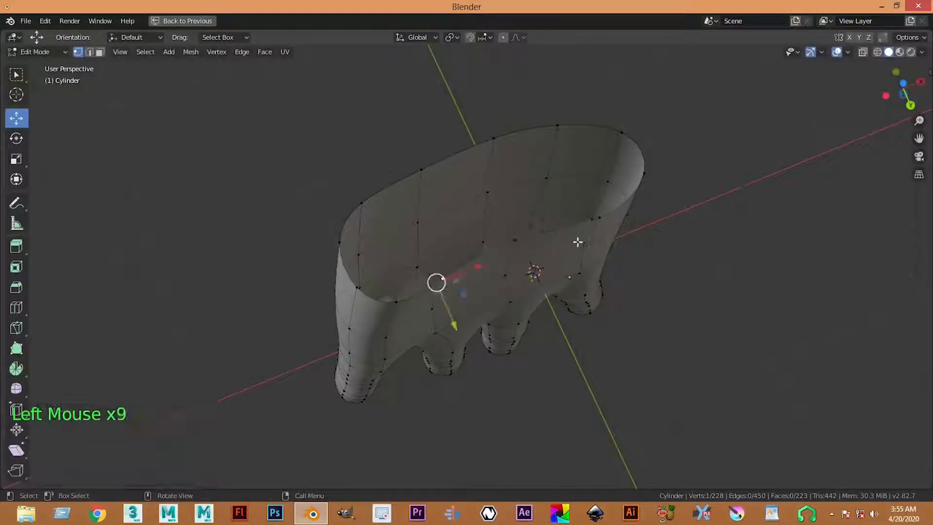
{"action": "left_click", "coordinate": [593, 218], "text": "shift"}
{"action": "left_click", "coordinate": [558, 292]}
{"action": "mouse_move", "coordinate": [558, 291]}
{"action": "left_mouse_down"}
{"action": "mouse_move", "coordinate": [550, 283]}
{"action": "mouse_move", "coordinate": [559, 295]}
{"action": "left_mouse_up"}
{"action": "key", "text": "ctrl+z"}
Slide the two flanking rim vertices toward the middle along X, moving the little-finger side one 0.161 m
{"action": "left_click", "coordinate": [601, 223]}
{"action": "left_click", "coordinate": [601, 223]}
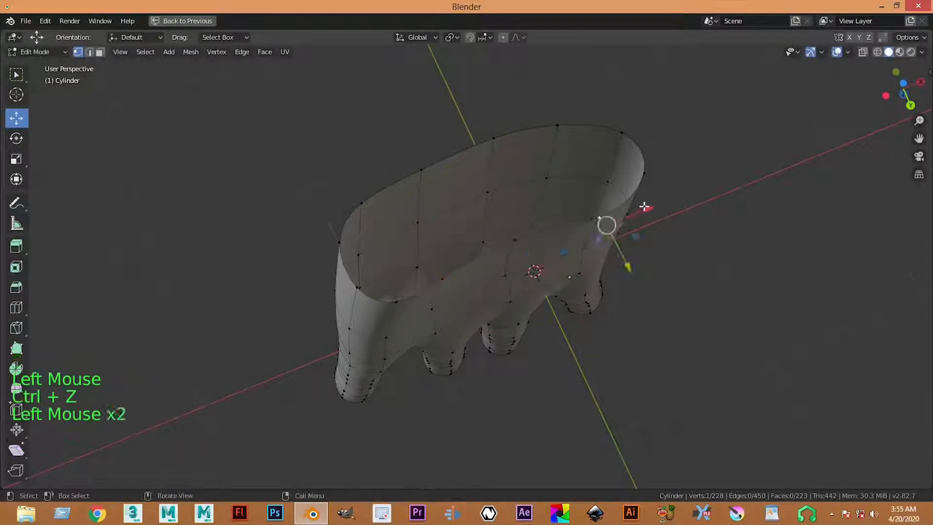
{"action": "left_click_drag", "start_coordinate": [606, 223], "coordinate": [592, 223]}
{"action": "left_click", "coordinate": [720, 239]}
{"action": "left_click", "coordinate": [442, 278]}
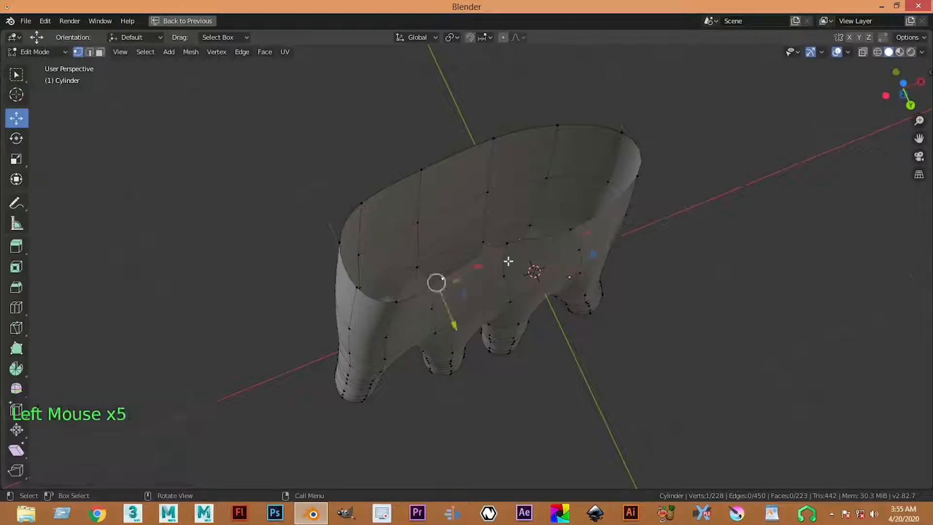
{"action": "left_click_drag", "start_coordinate": [479, 265], "coordinate": [520, 251]}
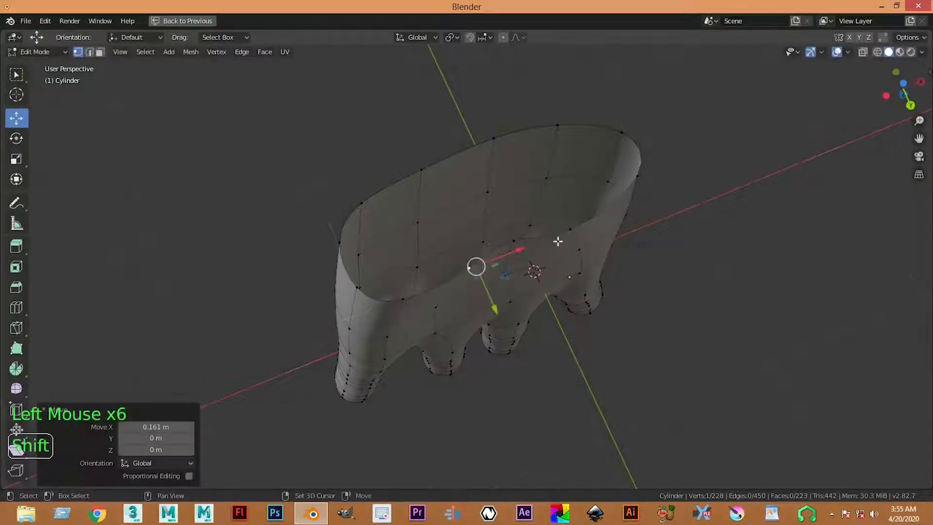
Move the three palm-side rim vertices together along Y to even out the wrist opening
{"action": "left_click", "coordinate": [569, 233], "text": "shift"}
{"action": "left_click", "coordinate": [514, 241], "text": "shift"}
{"action": "left_click_drag", "start_coordinate": [537, 290], "coordinate": [555, 302]}
{"action": "scroll", "coordinate": [681, 281], "scroll_direction": "down", "scroll_amount": 4}
{"action": "left_click", "coordinate": [552, 285]}
Examine the hand's smoothed shape in Object Mode from several angles
{"action": "scroll", "coordinate": [553, 285], "scroll_direction": "up", "scroll_amount": 1}
{"action": "middle_click_drag", "start_coordinate": [552, 286], "coordinate": [559, 202]}
{"action": "key", "text": "Tab"}
{"action": "scroll", "coordinate": [641, 224], "scroll_direction": "down", "scroll_amount": 1}
{"action": "middle_click_drag", "start_coordinate": [641, 225], "coordinate": [520, 316]}
{"action": "scroll", "coordinate": [490, 351], "scroll_direction": "up", "scroll_amount": 1}
{"action": "scroll", "coordinate": [490, 351], "scroll_direction": "up", "scroll_amount": 1, "text": "shift"}
Return to Edit Mode and scale the edge loop at the middle finger's middle joint
{"action": "key", "text": "Tab"}
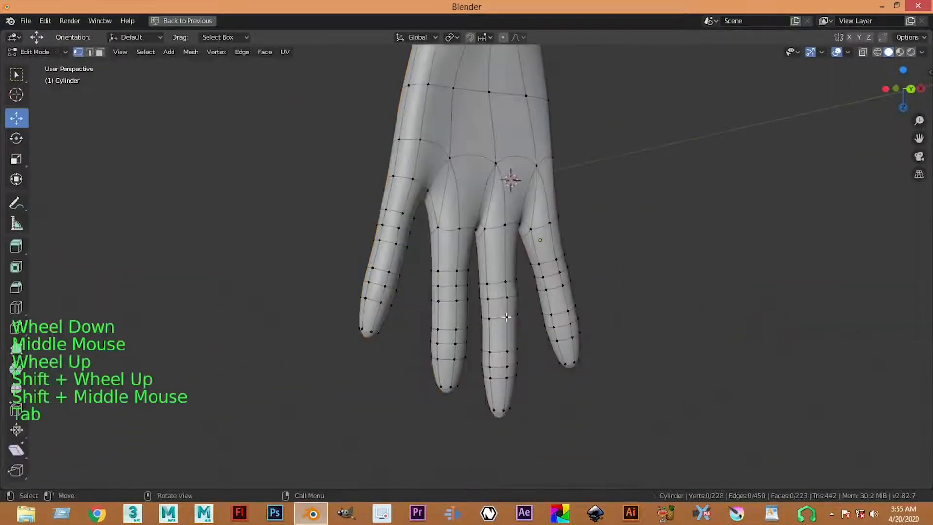
{"action": "scroll", "coordinate": [521, 316], "scroll_direction": "up", "scroll_amount": 2}
{"action": "left_click", "coordinate": [521, 321], "text": "alt"}
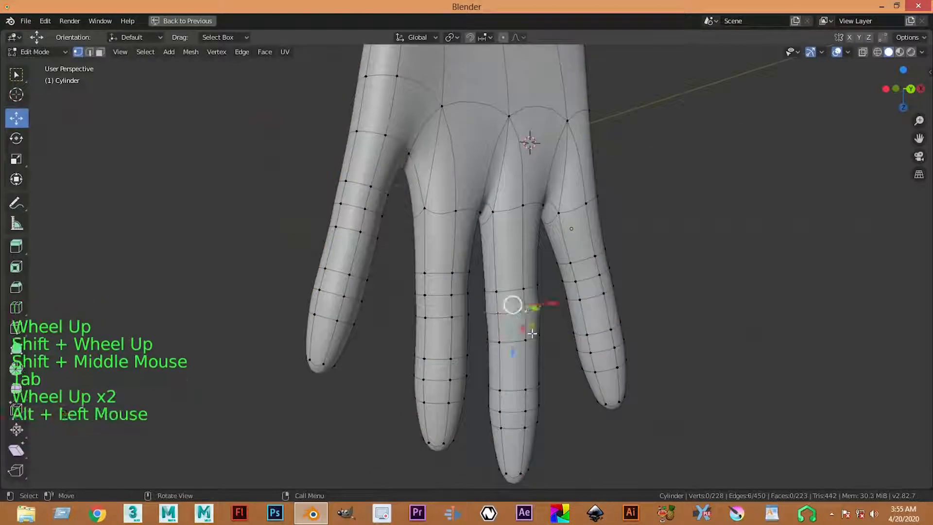
{"action": "key", "text": "s"}
{"action": "left_click", "coordinate": [612, 409]}
Move the palm-side vertex at the middle finger's middle joint -0.14 m along Y to form a crease
{"action": "left_click", "coordinate": [598, 414]}
{"action": "scroll", "coordinate": [529, 318], "scroll_direction": "up", "scroll_amount": 2}
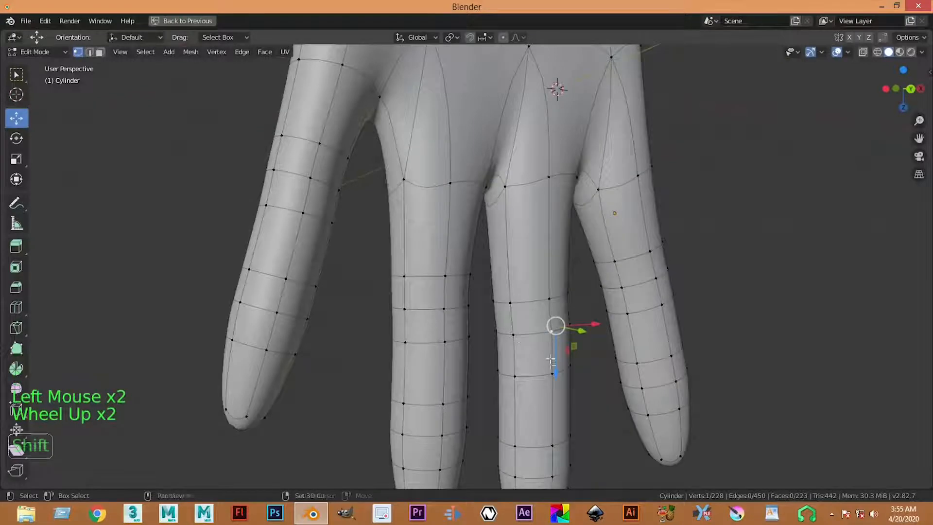
{"action": "middle_click_drag", "start_coordinate": [529, 318], "coordinate": [578, 351]}
{"action": "left_click_drag", "start_coordinate": [567, 347], "coordinate": [555, 340]}
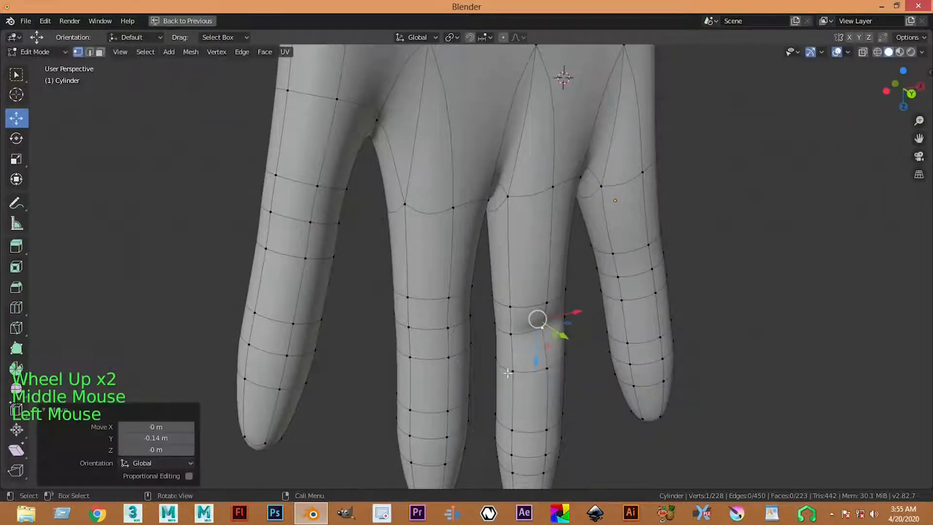
Adjust the position of the palm-side vertex at the ring finger's middle joint
{"action": "left_click", "coordinate": [447, 327]}
{"action": "left_click_drag", "start_coordinate": [451, 330], "coordinate": [459, 345]}
{"action": "scroll", "coordinate": [457, 342], "scroll_direction": "up", "scroll_amount": 1}
{"action": "middle_click_drag", "start_coordinate": [457, 342], "coordinate": [467, 350]}
{"action": "left_click_drag", "start_coordinate": [466, 350], "coordinate": [463, 351]}
{"action": "left_click_drag", "start_coordinate": [491, 417], "coordinate": [488, 418]}
Push the ring finger's middle-joint vertex inward along Y to form the joint crease
{"action": "scroll", "coordinate": [479, 340], "scroll_direction": "down", "scroll_amount": 2}
{"action": "middle_click_drag", "start_coordinate": [471, 306], "coordinate": [463, 215], "text": "shift"}
{"action": "scroll", "coordinate": [499, 233], "scroll_direction": "up", "scroll_amount": 1}
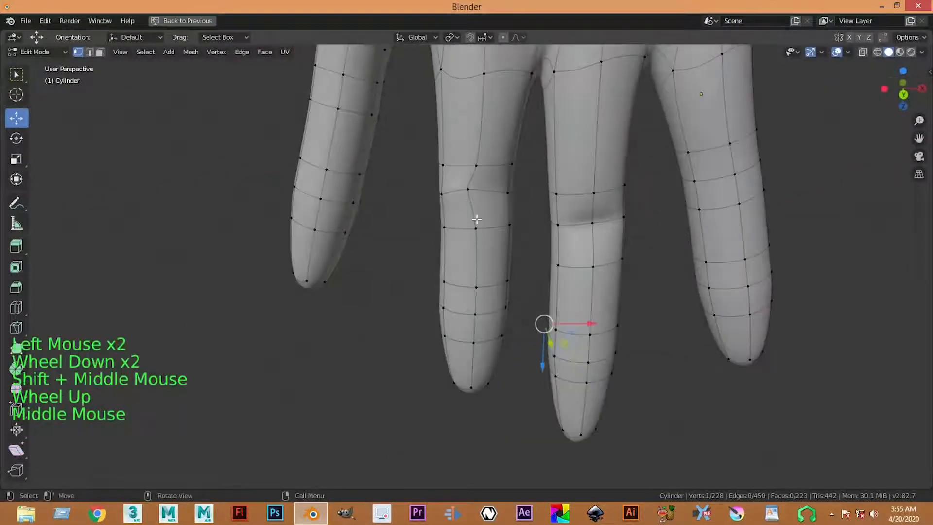
{"action": "left_click", "coordinate": [469, 190]}
{"action": "left_click_drag", "start_coordinate": [512, 175], "coordinate": [494, 188]}
{"action": "middle_click_drag", "start_coordinate": [495, 188], "coordinate": [506, 271]}
{"action": "left_click_drag", "start_coordinate": [506, 271], "coordinate": [500, 263]}
Push the palm-side vertex at the ring finger's fingertip joint inward along Y to crease it
{"action": "left_click", "coordinate": [483, 311]}
{"action": "left_click", "coordinate": [484, 311]}
{"action": "left_click_drag", "start_coordinate": [496, 347], "coordinate": [496, 330]}
Crease the little finger by moving its palm-side fingertip-joint vertex about -0.115 m and its middle-joint vertex -0.108 m along Y
{"action": "left_click", "coordinate": [325, 277]}
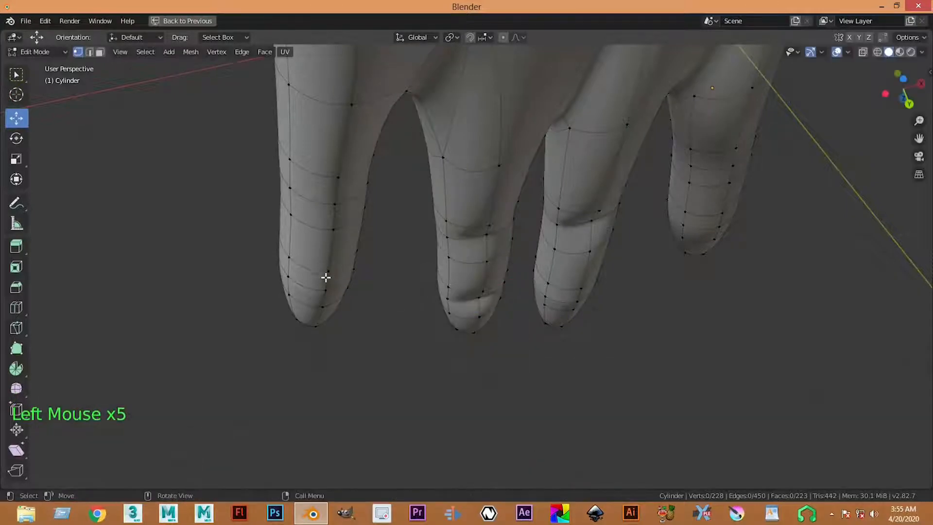
{"action": "left_click_drag", "start_coordinate": [339, 338], "coordinate": [334, 312]}
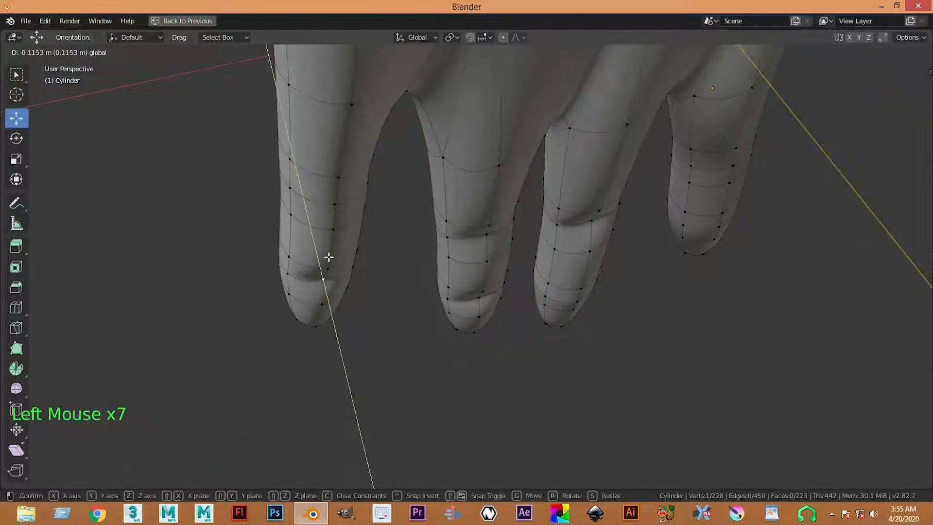
{"action": "left_click_drag", "start_coordinate": [329, 257], "coordinate": [329, 257]}
{"action": "left_click", "coordinate": [332, 191]}
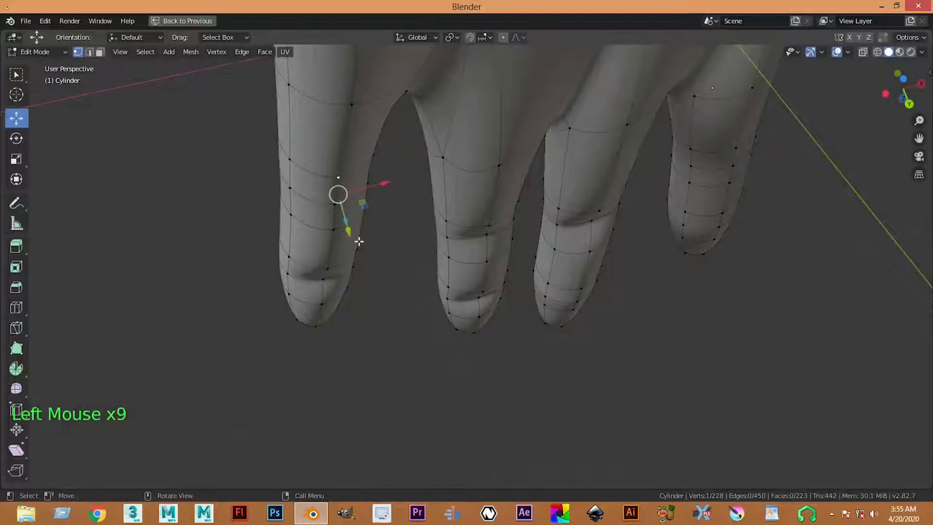
{"action": "left_click_drag", "start_coordinate": [344, 236], "coordinate": [333, 217]}
Push the palm-side vertex at the index finger's fingertip joint inward along Y to crease it
{"action": "scroll", "coordinate": [413, 257], "scroll_direction": "down", "scroll_amount": 4}
{"action": "middle_click_drag", "start_coordinate": [413, 258], "coordinate": [456, 184]}
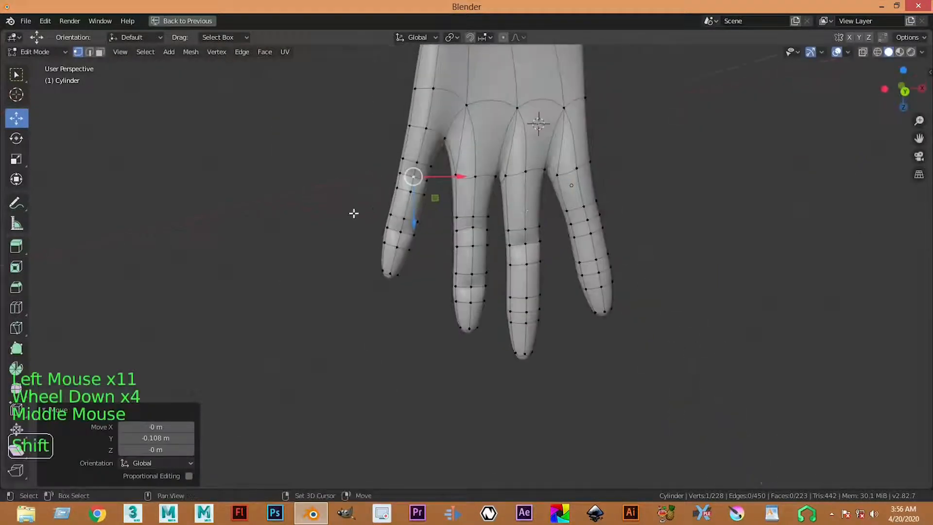
{"action": "middle_click_drag", "start_coordinate": [354, 213], "coordinate": [145, 194], "text": "shift"}
{"action": "scroll", "coordinate": [146, 195], "scroll_direction": "up", "scroll_amount": 3}
{"action": "left_click", "coordinate": [399, 282]}
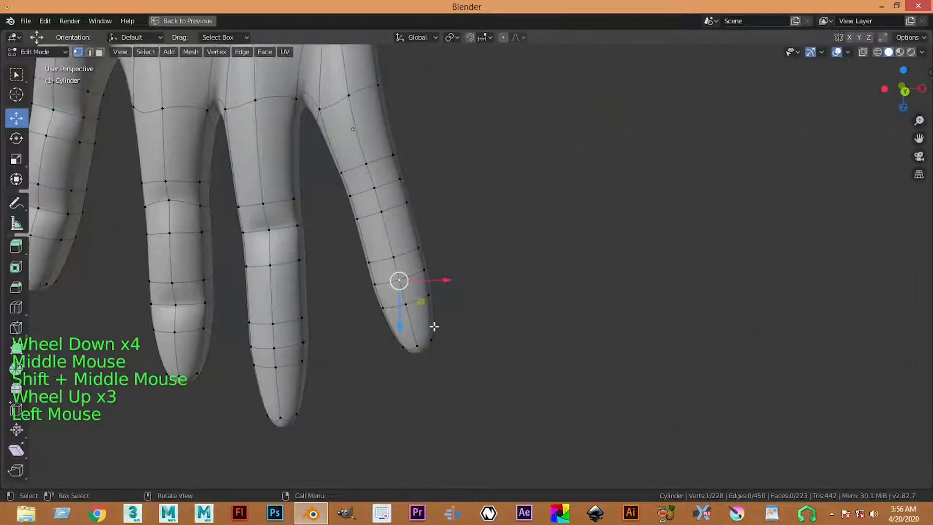
{"action": "middle_click_drag", "start_coordinate": [434, 326], "coordinate": [439, 317]}
{"action": "mouse_move", "coordinate": [439, 316]}
{"action": "left_mouse_down"}
{"action": "mouse_move", "coordinate": [419, 299]}
{"action": "mouse_move", "coordinate": [427, 302]}
{"action": "left_mouse_up"}
Push the palm-side vertex at the index finger's middle joint inward along Y
{"action": "left_click", "coordinate": [373, 207]}
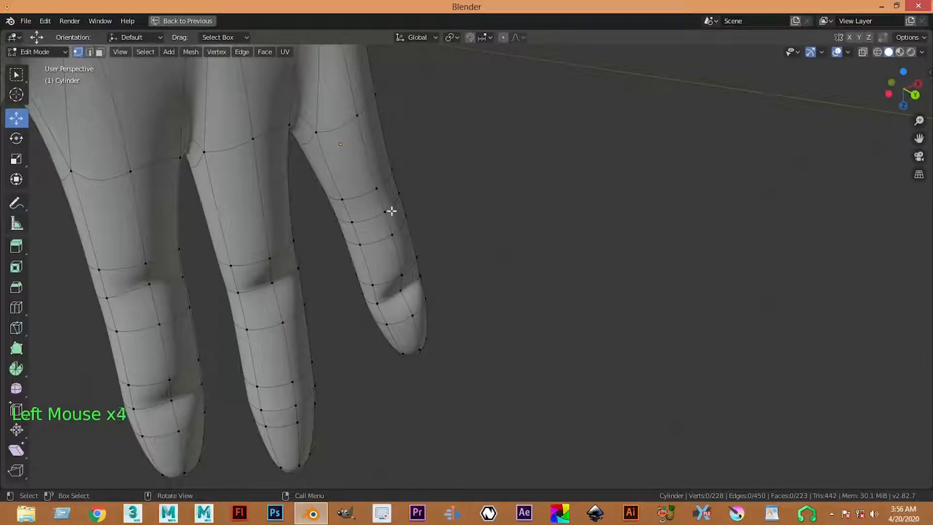
{"action": "mouse_move", "coordinate": [388, 214]}
{"action": "left_mouse_down"}
{"action": "mouse_move", "coordinate": [416, 225]}
{"action": "mouse_move", "coordinate": [390, 211]}
{"action": "mouse_move", "coordinate": [393, 219]}
{"action": "left_mouse_up"}
{"action": "key", "text": "ctrl+z"}
{"action": "left_click", "coordinate": [511, 297]}
Inspect the finger creases on the smoothed hand in Object Mode from several angles
{"action": "key", "text": "Tab"}
{"action": "scroll", "coordinate": [544, 320], "scroll_direction": "down", "scroll_amount": 4}
{"action": "left_click", "coordinate": [530, 313]}
{"action": "scroll", "coordinate": [530, 314], "scroll_direction": "down", "scroll_amount": 4}
{"action": "left_click", "coordinate": [530, 314]}
{"action": "scroll", "coordinate": [486, 302], "scroll_direction": "up", "scroll_amount": 2}
{"action": "middle_click_drag", "start_coordinate": [486, 302], "coordinate": [393, 314]}
{"action": "scroll", "coordinate": [392, 314], "scroll_direction": "up", "scroll_amount": 3}
{"action": "middle_click_drag", "start_coordinate": [490, 310], "coordinate": [454, 308], "text": "shift"}
{"action": "left_click", "coordinate": [442, 306]}
Crease the middle finger's fingertip joint by pushing its palm-side vertex inward along Y, and return to Object Mode
{"action": "key", "text": "Tab"}
{"action": "left_click", "coordinate": [440, 334]}
{"action": "left_click_drag", "start_coordinate": [457, 311], "coordinate": [481, 325]}
{"action": "key", "text": "Tab"}
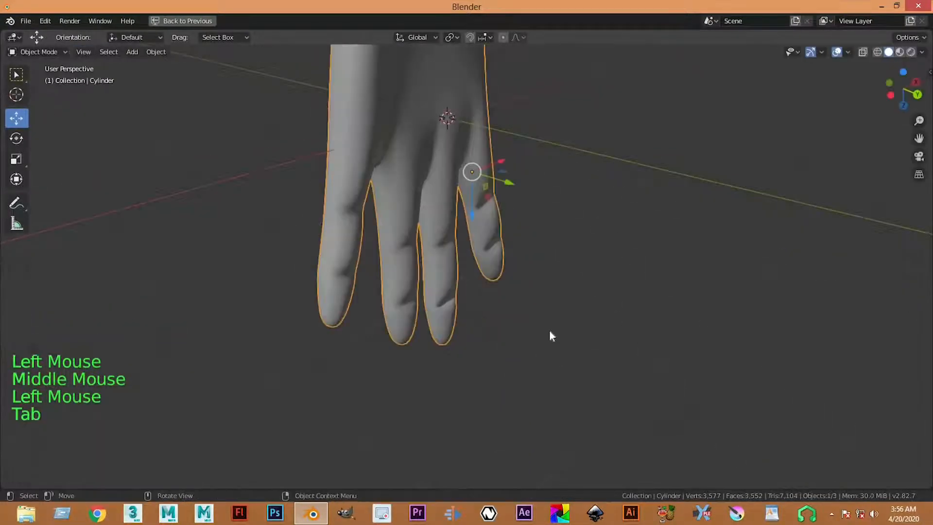
{"action": "left_click", "coordinate": [564, 328]}
In Edit Mode, select two joint vertices on the back of the index finger and move them -0.0516 m along Y
{"action": "scroll", "coordinate": [579, 321], "scroll_direction": "down", "scroll_amount": 4}
{"action": "middle_click_drag", "start_coordinate": [578, 321], "coordinate": [420, 292]}
{"action": "scroll", "coordinate": [424, 331], "scroll_direction": "up", "scroll_amount": 2}
{"action": "key", "text": "Tab"}
{"action": "scroll", "coordinate": [423, 323], "scroll_direction": "up", "scroll_amount": 1}
{"action": "left_click", "coordinate": [418, 288]}
{"action": "left_click", "coordinate": [427, 286], "text": "shift"}
{"action": "key", "text": "ctrl+z"}
{"action": "left_click", "coordinate": [427, 285], "text": "shift"}
{"action": "middle_click_drag", "start_coordinate": [465, 294], "coordinate": [434, 272]}
{"action": "left_click_drag", "start_coordinate": [439, 269], "coordinate": [442, 271]}
{"action": "left_click", "coordinate": [590, 346]}
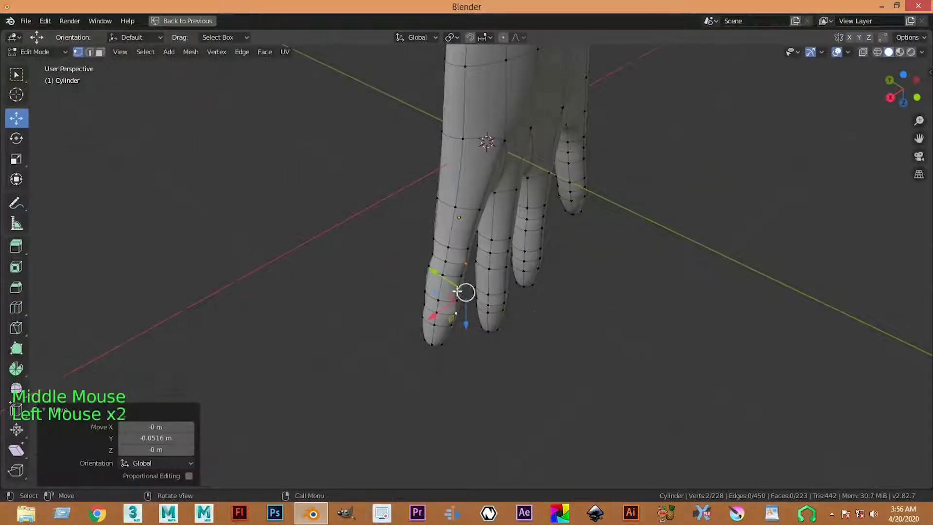
Move a single joint vertex on the back of the index finger about -0.05 m along Y, and return to Object Mode
{"action": "left_click", "coordinate": [457, 281]}
{"action": "left_click_drag", "start_coordinate": [443, 258], "coordinate": [448, 261]}
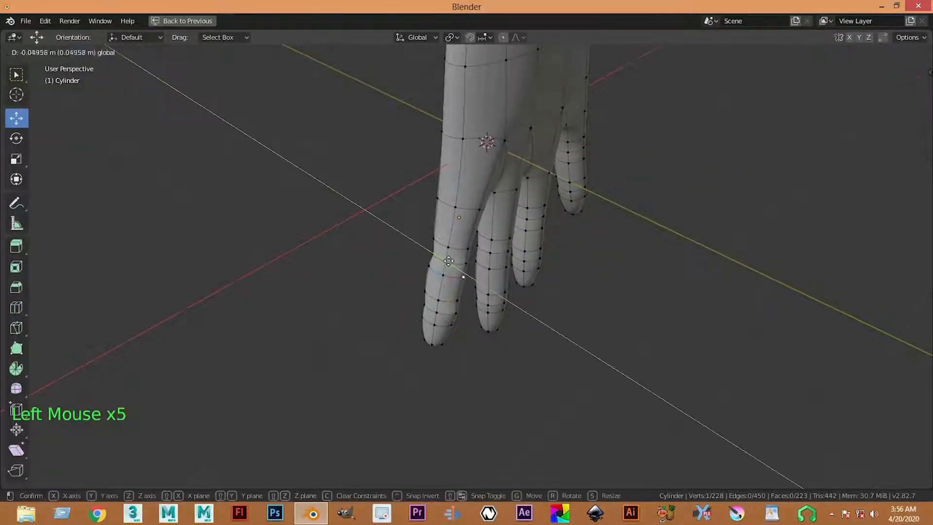
{"action": "left_click", "coordinate": [607, 359]}
{"action": "key", "text": "Tab"}
Examine the smoothed fingers and palm from several angles and distances in Object Mode
{"action": "middle_click_drag", "start_coordinate": [587, 363], "coordinate": [537, 331]}
{"action": "scroll", "coordinate": [450, 314], "scroll_direction": "down", "scroll_amount": 4}
{"action": "scroll", "coordinate": [497, 273], "scroll_direction": "up", "scroll_amount": 3}
{"action": "middle_click_drag", "start_coordinate": [450, 314], "coordinate": [496, 217]}
{"action": "scroll", "coordinate": [467, 182], "scroll_direction": "up", "scroll_amount": 2}
{"action": "scroll", "coordinate": [500, 201], "scroll_direction": "down", "scroll_amount": 2}
{"action": "scroll", "coordinate": [514, 196], "scroll_direction": "up", "scroll_amount": 2}
{"action": "scroll", "coordinate": [486, 192], "scroll_direction": "up", "scroll_amount": 3}
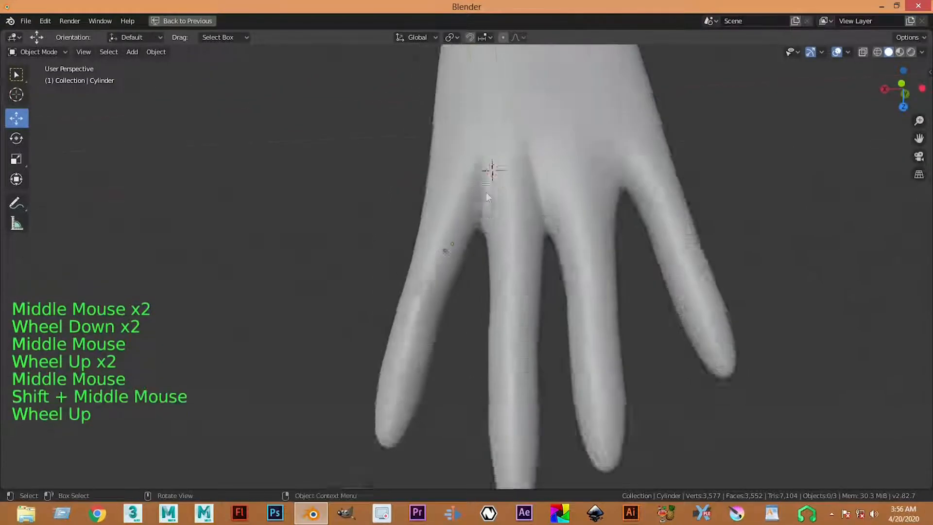
In Edit Mode, move the knuckle-row vertex between the index and middle fingers about 0.22 m along Z toward the fingertips
{"action": "key", "text": "Tab"}
{"action": "scroll", "coordinate": [513, 172], "scroll_direction": "down", "scroll_amount": 2}
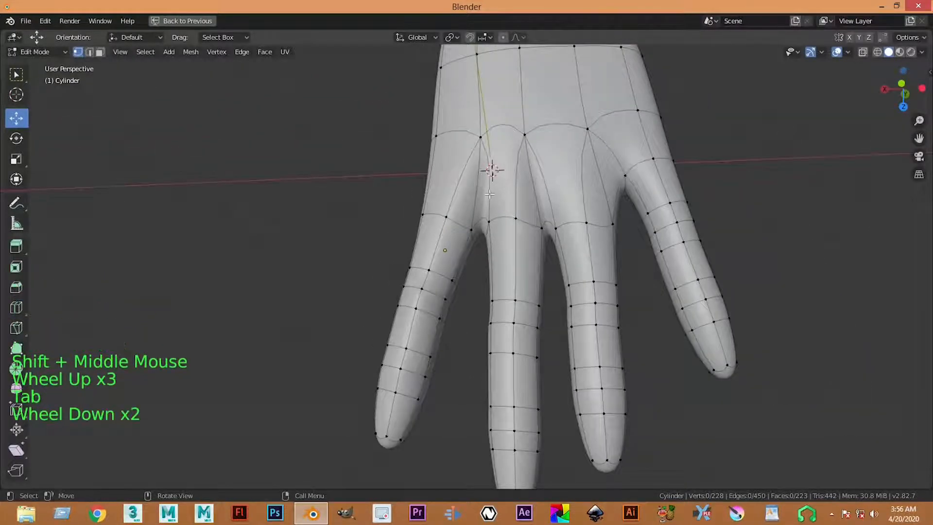
{"action": "middle_click_drag", "start_coordinate": [480, 187], "coordinate": [481, 143]}
{"action": "scroll", "coordinate": [481, 143], "scroll_direction": "up", "scroll_amount": 1}
{"action": "left_click", "coordinate": [489, 118]}
{"action": "scroll", "coordinate": [516, 177], "scroll_direction": "down", "scroll_amount": 2}
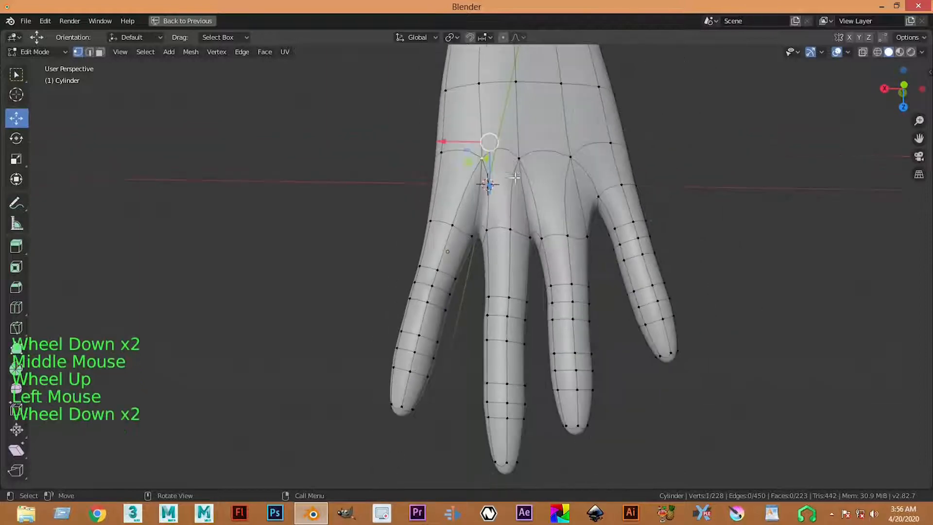
{"action": "scroll", "coordinate": [510, 167], "scroll_direction": "down", "scroll_amount": 1}
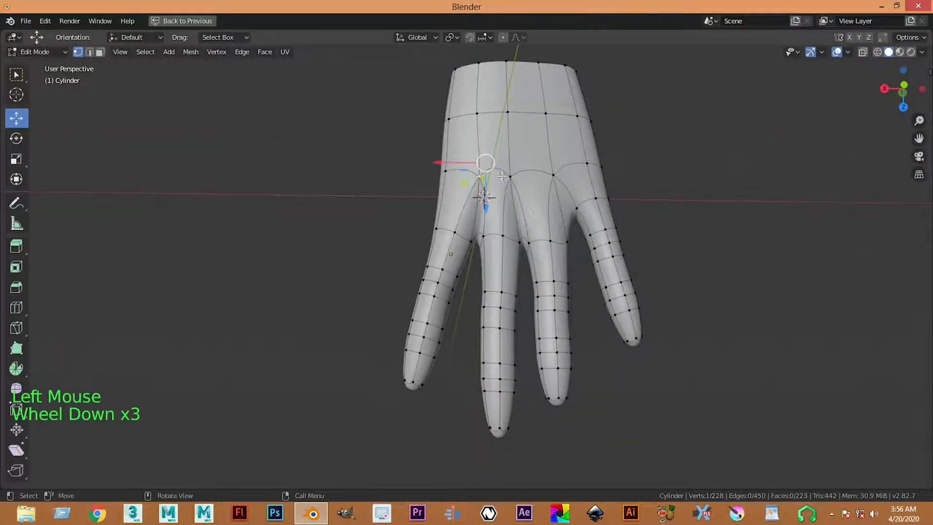
{"action": "middle_click_drag", "start_coordinate": [501, 176], "coordinate": [488, 210]}
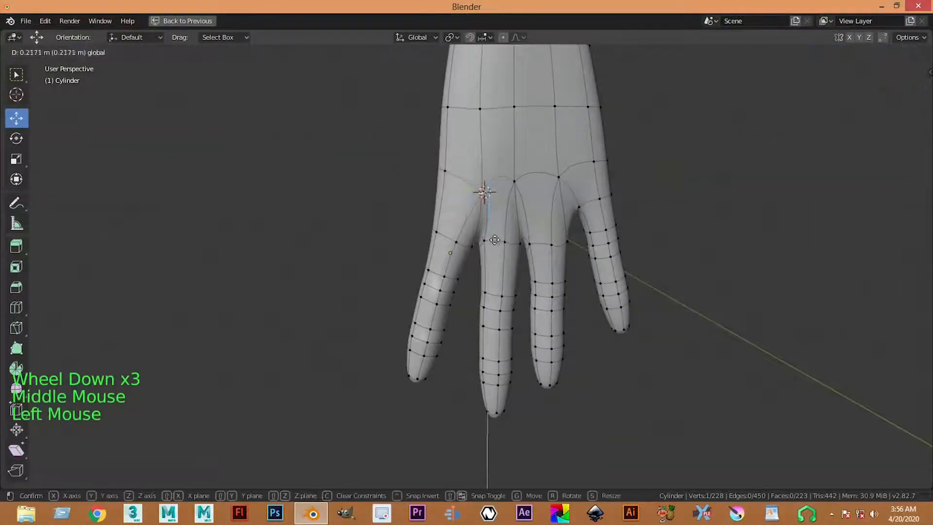
{"action": "left_click_drag", "start_coordinate": [495, 243], "coordinate": [495, 243]}
Move the knuckle-row vertices between the middle and ring fingers and between the ring and little fingers along Z toward the fingertips
{"action": "left_click", "coordinate": [520, 206]}
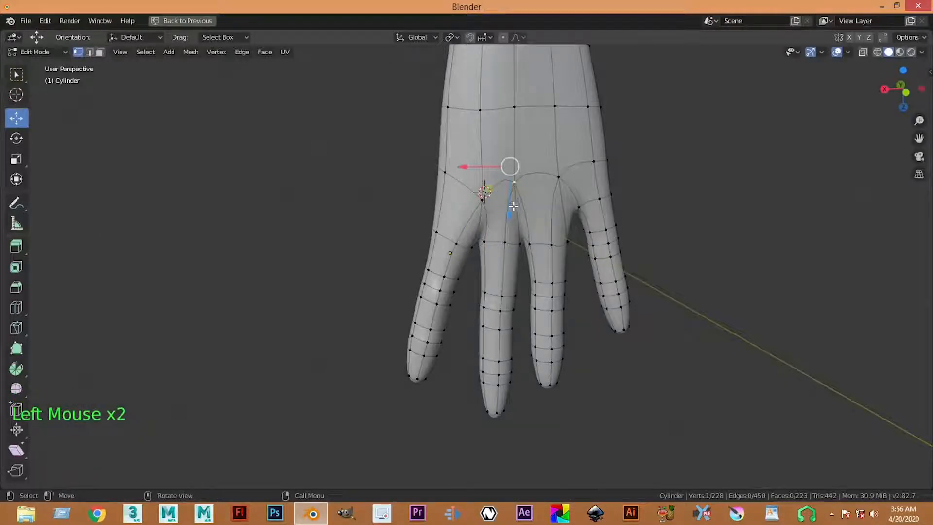
{"action": "left_click_drag", "start_coordinate": [514, 204], "coordinate": [514, 244]}
{"action": "left_click_drag", "start_coordinate": [552, 190], "coordinate": [557, 237]}
{"action": "left_click", "coordinate": [561, 178]}
Select the knuckle-row edge loop beside the little finger and try moving it
{"action": "left_click", "coordinate": [598, 164]}
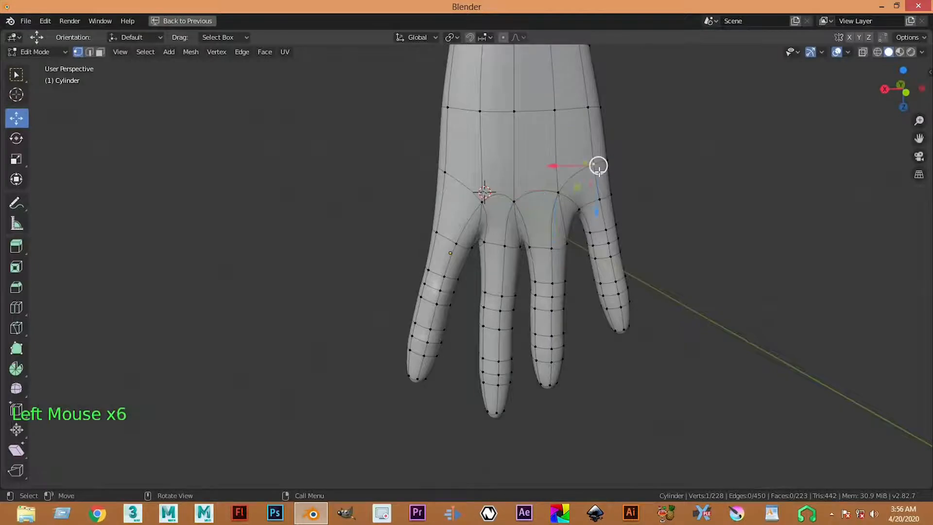
{"action": "middle_click_drag", "start_coordinate": [675, 164], "coordinate": [529, 197]}
{"action": "left_click", "coordinate": [480, 233], "text": "alt"}
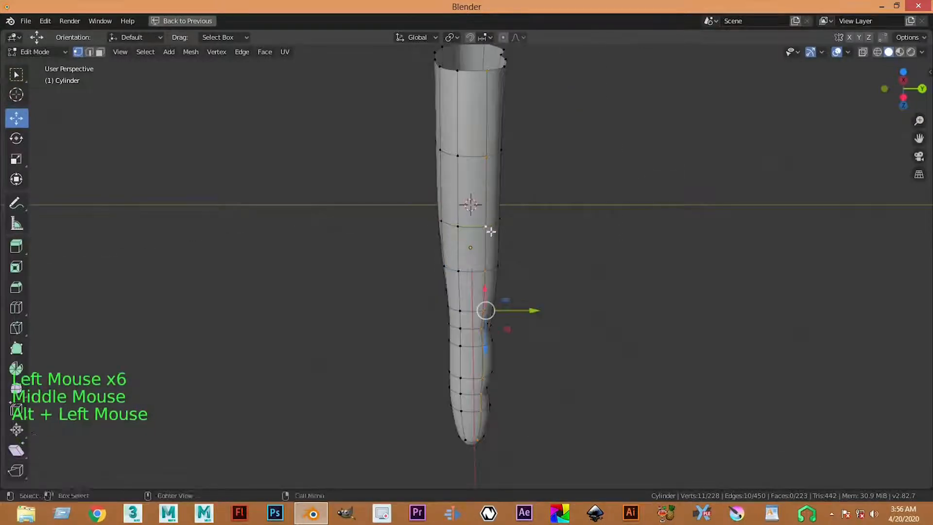
{"action": "middle_click_drag", "start_coordinate": [488, 229], "coordinate": [525, 227]}
{"action": "left_click", "coordinate": [525, 227], "text": "alt"}
{"action": "left_click", "coordinate": [547, 224], "text": "alt"}
{"action": "middle_click_drag", "start_coordinate": [623, 192], "coordinate": [611, 192]}
{"action": "left_click_drag", "start_coordinate": [585, 223], "coordinate": [586, 225]}
{"action": "key", "text": "ctrl+z"}
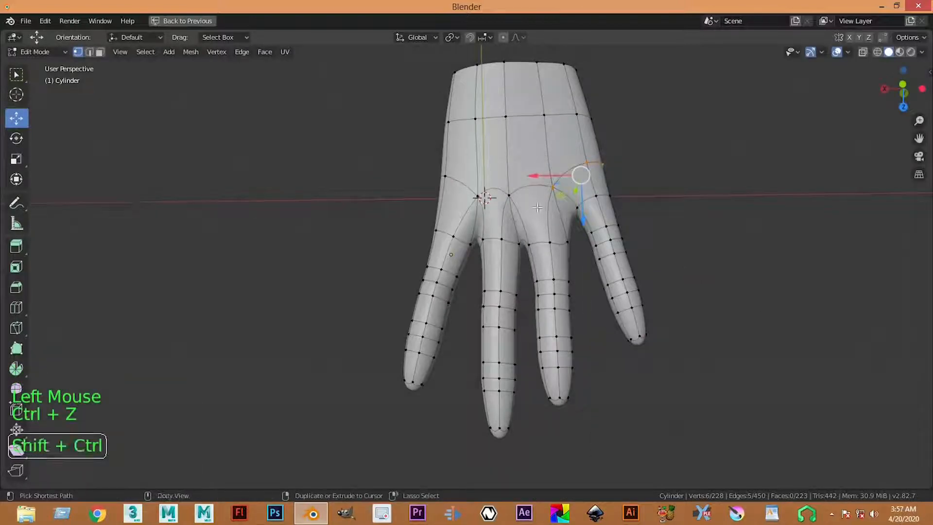
Reduce the selection to four vertices on the little-finger side of the knuckle row and move them 0.137 m along Z
{"action": "right_click", "coordinate": [538, 206], "text": "ctrl+shift"}
{"action": "scroll", "coordinate": [696, 217], "scroll_direction": "down", "scroll_amount": 3}
{"action": "middle_click_drag", "start_coordinate": [695, 217], "coordinate": [499, 216]}
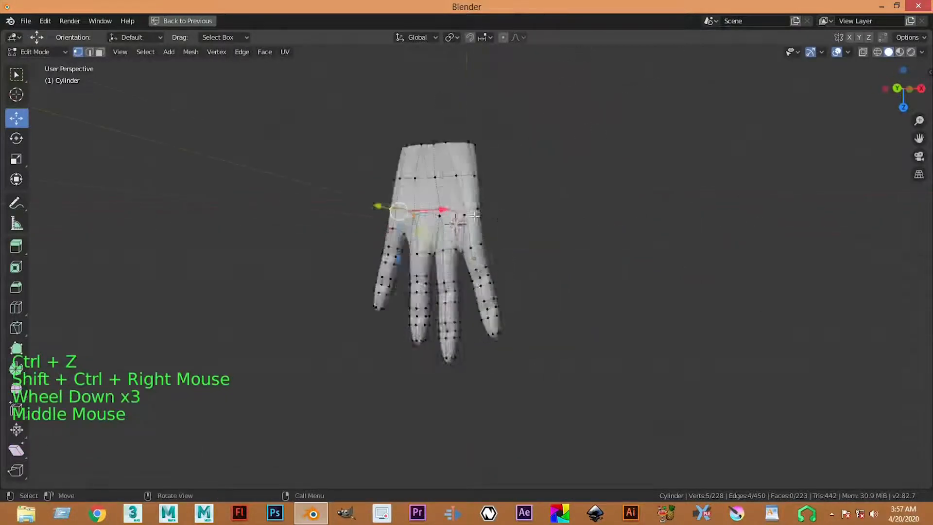
{"action": "scroll", "coordinate": [499, 216], "scroll_direction": "up", "scroll_amount": 3}
{"action": "right_click", "coordinate": [371, 182], "text": "ctrl+shift"}
{"action": "middle_click_drag", "start_coordinate": [560, 197], "coordinate": [521, 213]}
{"action": "left_click_drag", "start_coordinate": [489, 205], "coordinate": [445, 209]}
Select the knuckle-row edge loop at the index finger's side, deselect its surplus vertices, and shift the remaining ones
{"action": "middle_click_drag", "start_coordinate": [598, 198], "coordinate": [485, 174]}
{"action": "left_click", "coordinate": [461, 174]}
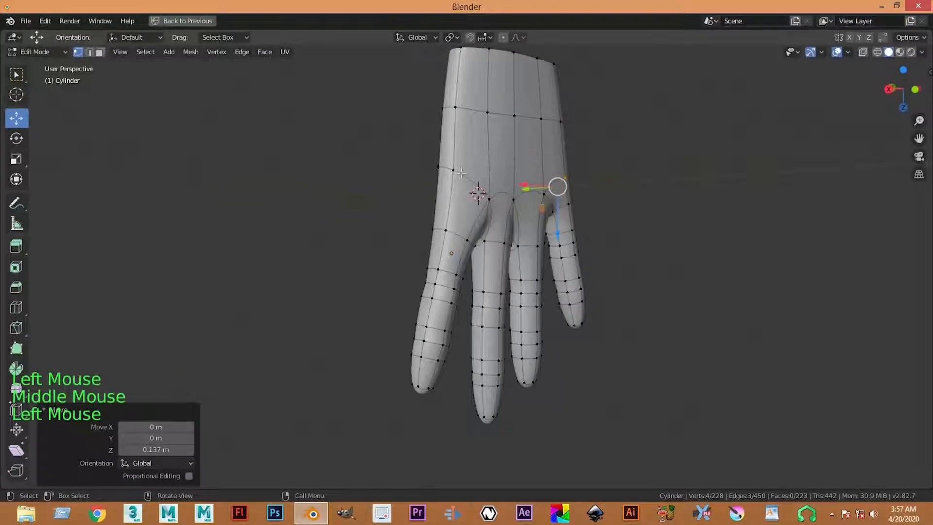
{"action": "left_click", "coordinate": [438, 165]}
{"action": "left_click", "coordinate": [452, 171], "text": "alt"}
{"action": "mouse_move", "coordinate": [451, 171]}
{"action": "middle_mouse_down"}
{"action": "mouse_move", "coordinate": [369, 194]}
{"action": "mouse_move", "coordinate": [461, 165]}
{"action": "middle_mouse_up"}
{"action": "scroll", "coordinate": [461, 162], "scroll_direction": "up", "scroll_amount": 2}
{"action": "right_click_drag", "start_coordinate": [462, 161], "coordinate": [405, 209], "text": "ctrl+shift"}
{"action": "middle_click_drag", "start_coordinate": [404, 209], "coordinate": [447, 132]}
{"action": "mouse_move", "coordinate": [447, 132]}
{"action": "right_mouse_down", "text": "ctrl+shift"}
{"action": "mouse_move", "coordinate": [499, 141]}
{"action": "mouse_move", "coordinate": [507, 156]}
{"action": "right_mouse_up", "text": "ctrl+shift"}
{"action": "mouse_move", "coordinate": [507, 160]}
{"action": "left_mouse_down"}
{"action": "mouse_move", "coordinate": [511, 175]}
{"action": "mouse_move", "coordinate": [534, 179]}
{"action": "mouse_move", "coordinate": [488, 165]}
{"action": "left_mouse_up"}
Leave Edit Mode and check the smoothed hand in perspective and in the top, right and front views
{"action": "scroll", "coordinate": [587, 190], "scroll_direction": "down", "scroll_amount": 3}
{"action": "key", "text": "Tab"}
{"action": "left_click", "coordinate": [544, 180]}
{"action": "scroll", "coordinate": [545, 181], "scroll_direction": "down", "scroll_amount": 4}
{"action": "middle_click_drag", "start_coordinate": [544, 181], "coordinate": [480, 295]}
{"action": "scroll", "coordinate": [478, 291], "scroll_direction": "up", "scroll_amount": 1}
{"action": "key", "text": "KP_7"}
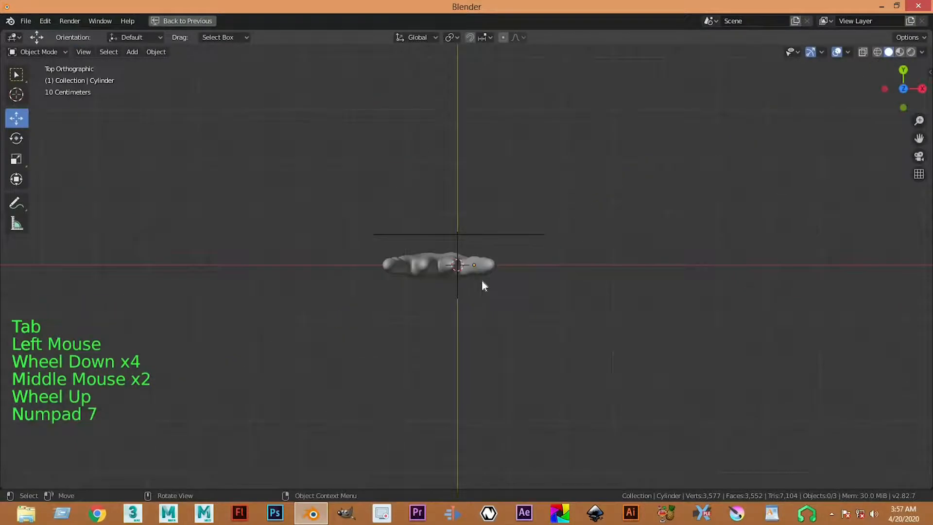
{"action": "key", "text": "ctrl+space"}
{"action": "key", "text": "ctrl+space"}
{"action": "key", "text": "ctrl+space"}
{"action": "scroll", "coordinate": [298, 202], "scroll_direction": "up", "scroll_amount": 4}
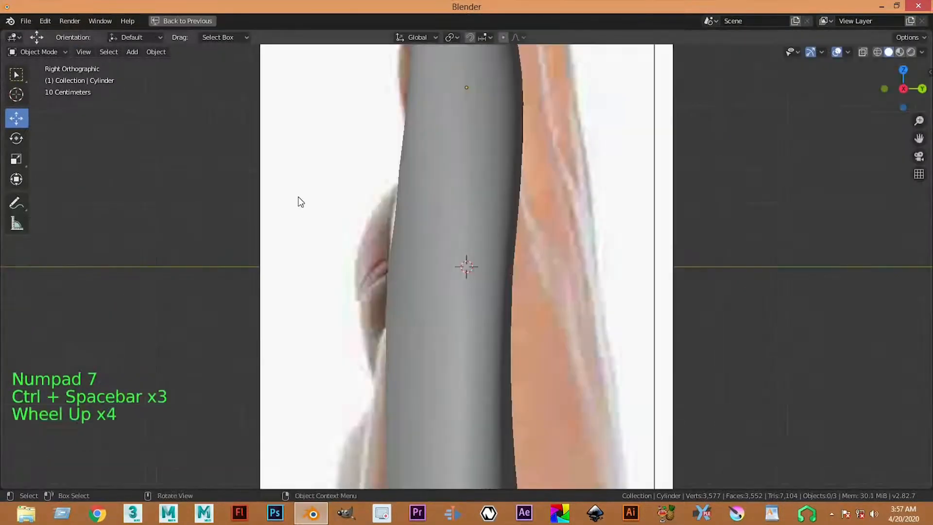
{"action": "key", "text": "ctrl+space"}
{"action": "key", "text": "ctrl+space"}
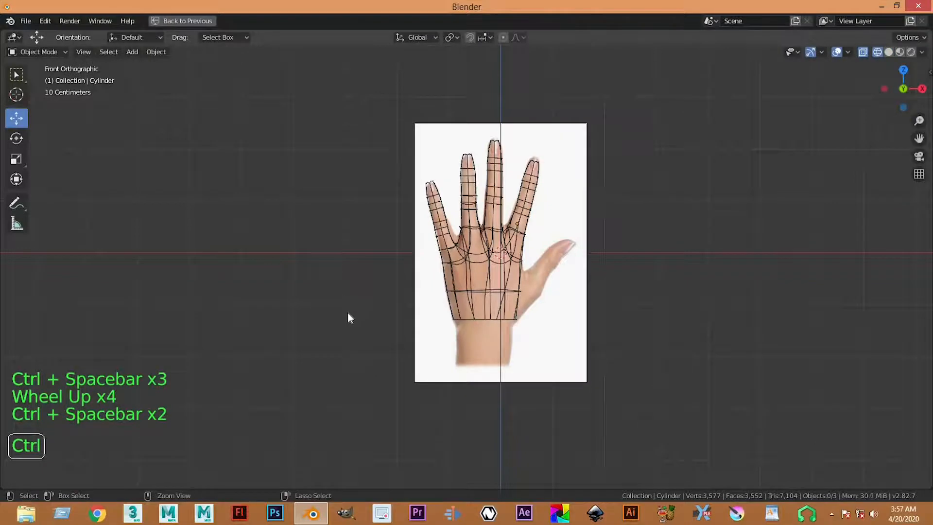
Select the hand and compare its side profile with the reference image in the right view
{"action": "key", "text": "ctrl+space"}
{"action": "key", "text": "ctrl+space"}
{"action": "key", "text": "ctrl+space"}
{"action": "scroll", "coordinate": [426, 328], "scroll_direction": "down", "scroll_amount": 8}
{"action": "middle_click_drag", "start_coordinate": [418, 350], "coordinate": [310, 308], "text": "shift"}
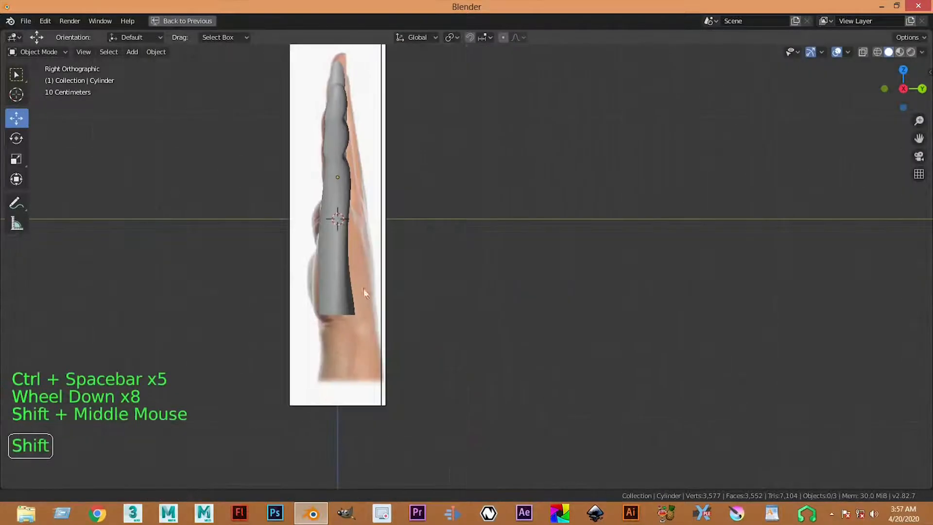
{"action": "left_click", "coordinate": [333, 272]}
{"action": "scroll", "coordinate": [329, 276], "scroll_direction": "up", "scroll_amount": 1}
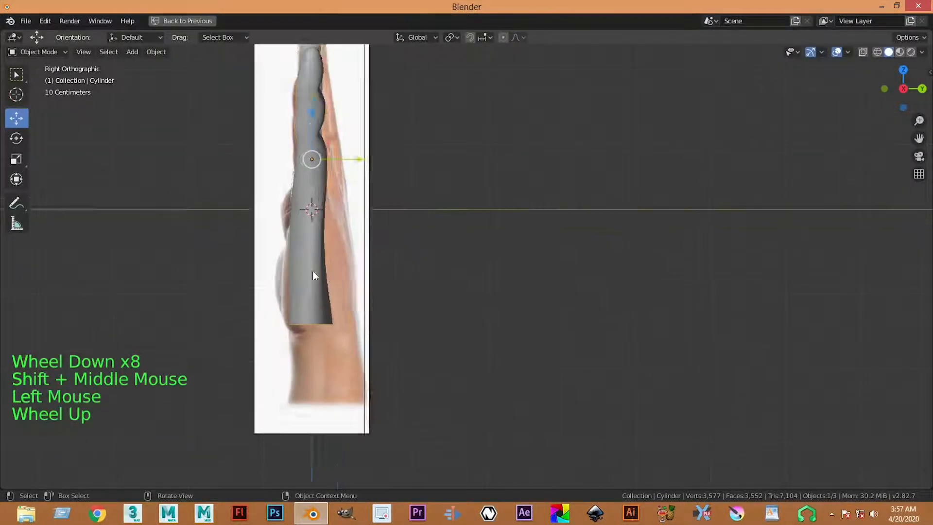
{"action": "scroll", "coordinate": [316, 272], "scroll_direction": "up", "scroll_amount": 1}
{"action": "middle_click_drag", "start_coordinate": [308, 270], "coordinate": [268, 277]}
{"action": "scroll", "coordinate": [268, 277], "scroll_direction": "up", "scroll_amount": 1}
{"action": "key", "text": "KP_1"}
{"action": "key", "text": "KP_3"}
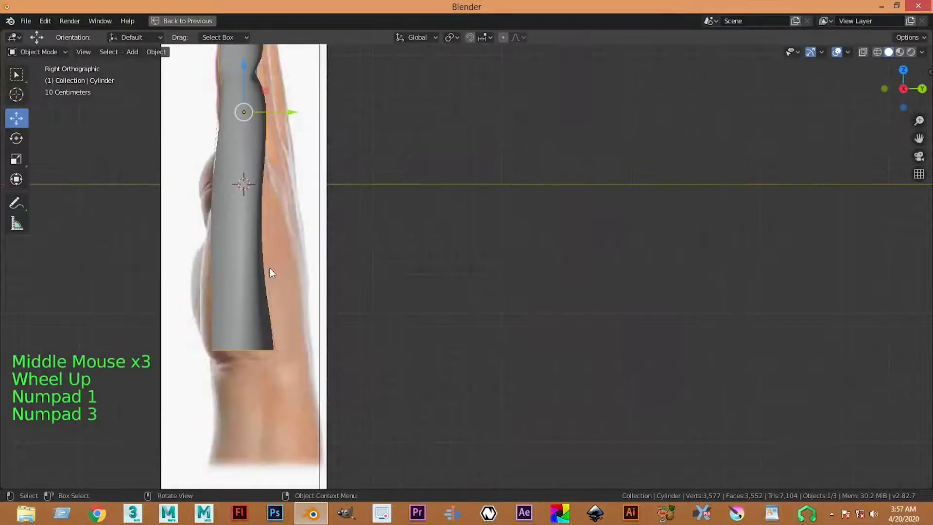
{"action": "scroll", "coordinate": [314, 265], "scroll_direction": "down", "scroll_amount": 5}
{"action": "scroll", "coordinate": [374, 265], "scroll_direction": "up", "scroll_amount": 2}
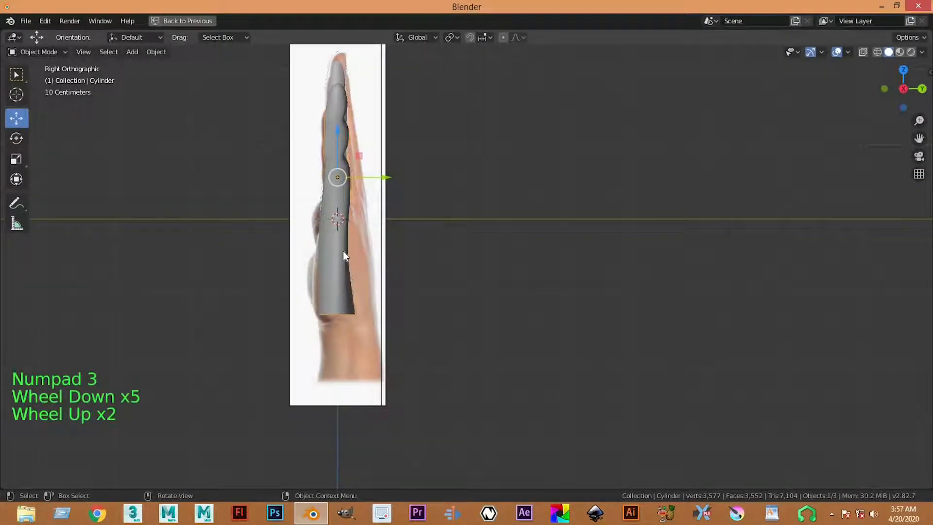
{"action": "key", "text": "s"}
{"action": "key", "text": "z"}
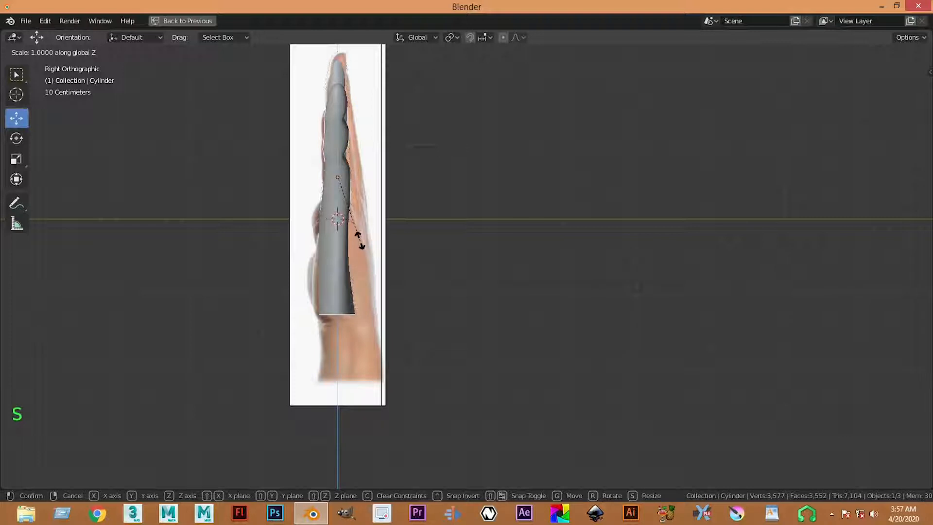
{"action": "left_click", "coordinate": [368, 243]}
{"action": "key", "text": "ctrl+z"}
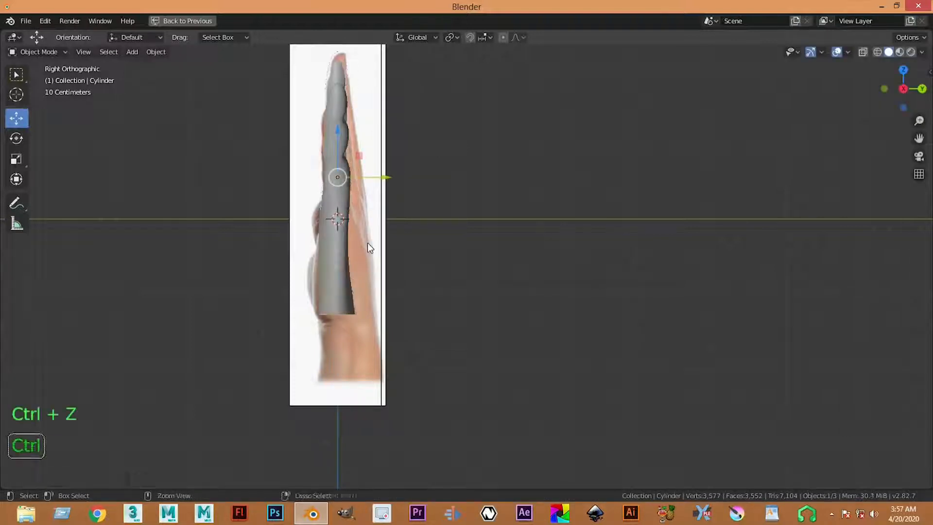
Flip the hand by scaling it -1 along Y, and nudge it slightly along Y over the side reference
{"action": "key", "text": "s"}
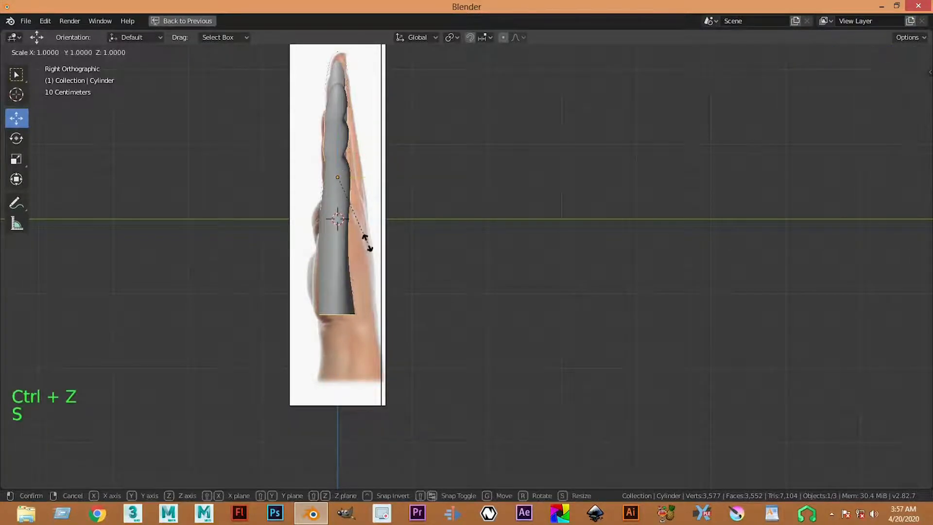
{"action": "type", "text": "y"}
{"action": "type", "text": "-1"}
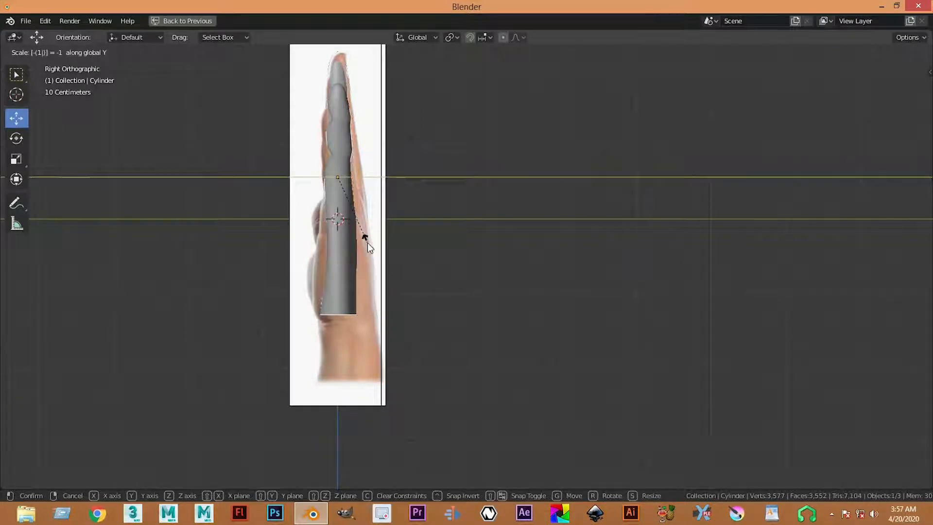
{"action": "key", "text": "Return"}
{"action": "left_click_drag", "start_coordinate": [378, 178], "coordinate": [379, 179]}
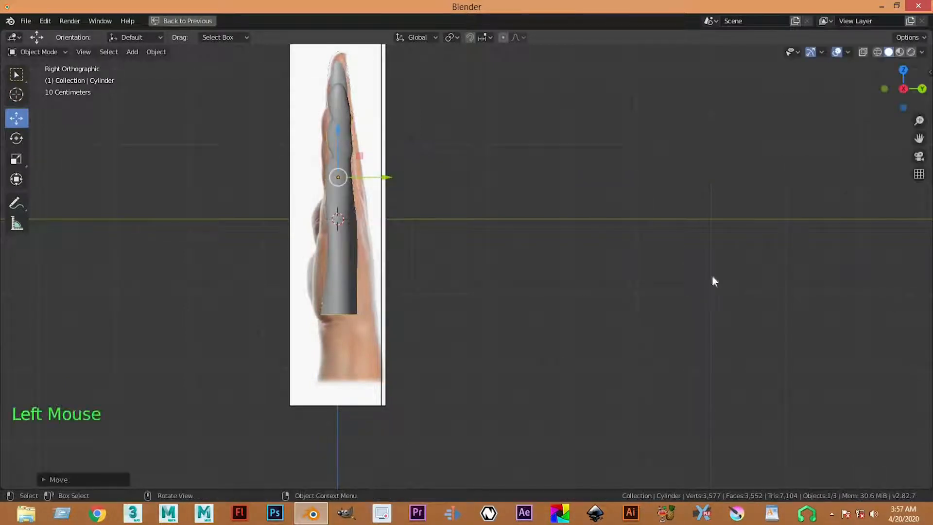
{"action": "key", "text": "ctrl+space"}
{"action": "middle_click_drag", "start_coordinate": [608, 292], "coordinate": [608, 272]}
{"action": "scroll", "coordinate": [593, 291], "scroll_direction": "up", "scroll_amount": 5}
{"action": "key", "text": "ctrl+space"}
{"action": "scroll", "coordinate": [328, 323], "scroll_direction": "up", "scroll_amount": 4}
In Edit Mode, select six vertices on the hand near the wrist and move them outward along Y to the side reference's outline
{"action": "key", "text": "Tab"}
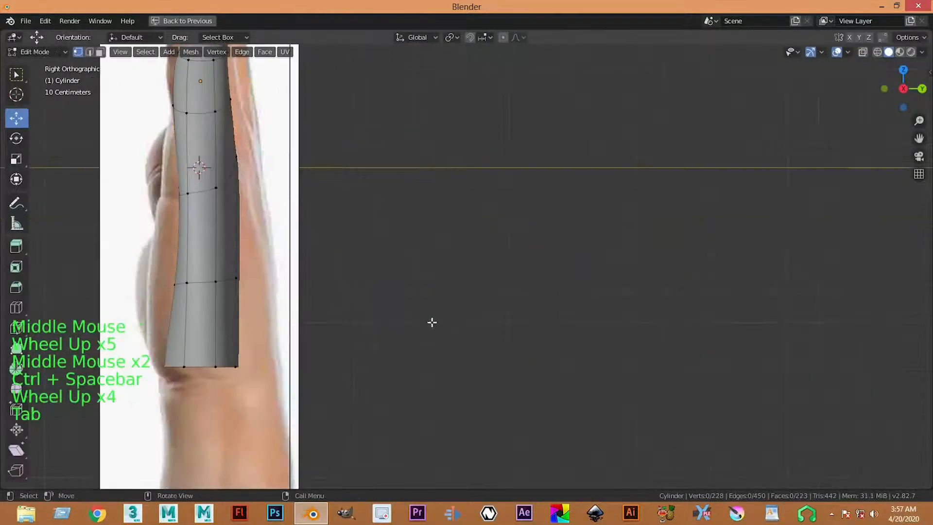
{"action": "key", "text": "ctrl+space"}
{"action": "middle_click_drag", "start_coordinate": [692, 327], "coordinate": [635, 239]}
{"action": "scroll", "coordinate": [631, 388], "scroll_direction": "up", "scroll_amount": 2}
{"action": "left_click", "coordinate": [634, 368]}
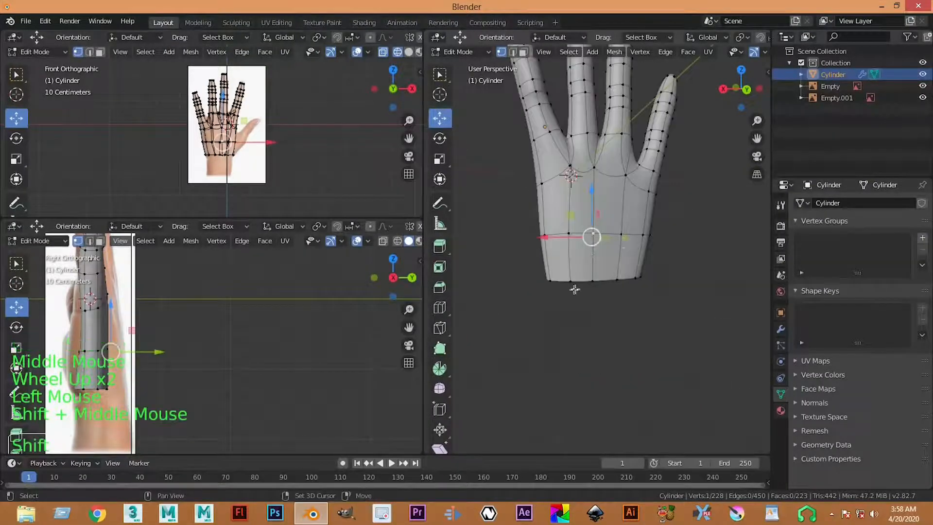
{"action": "left_click", "coordinate": [591, 288], "text": "shift"}
{"action": "left_click", "coordinate": [593, 282], "text": "shift"}
{"action": "left_click", "coordinate": [616, 280], "text": "shift"}
{"action": "left_click", "coordinate": [571, 281], "text": "shift"}
{"action": "left_click", "coordinate": [548, 280], "text": "shift"}
{"action": "key", "text": "ctrl+space"}
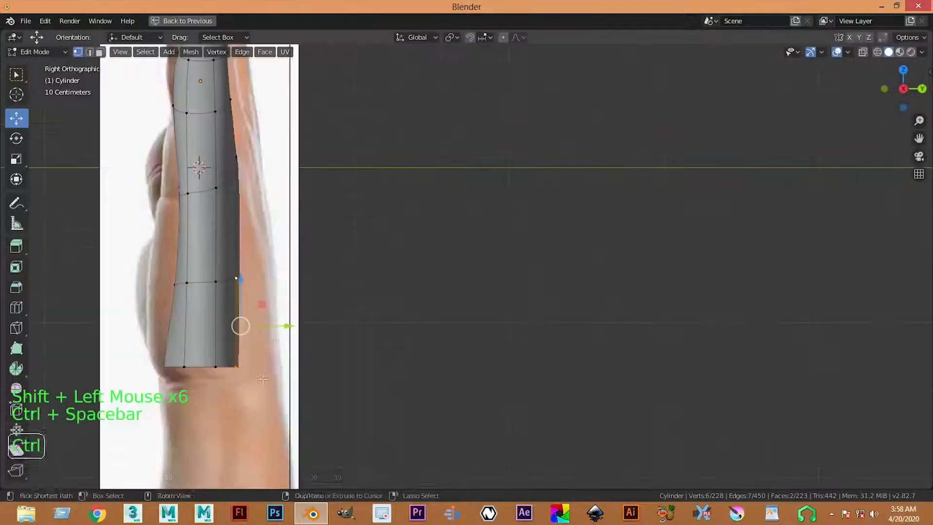
{"action": "left_click_drag", "start_coordinate": [290, 324], "coordinate": [291, 246]}
In wireframe shading, select five knuckle-row vertices and move them outward along Y to the side reference's outline
{"action": "middle_click_drag", "start_coordinate": [265, 198], "coordinate": [289, 332], "text": "shift"}
{"action": "scroll", "coordinate": [302, 375], "scroll_direction": "down", "scroll_amount": 1}
{"action": "scroll", "coordinate": [321, 360], "scroll_direction": "up", "scroll_amount": 1}
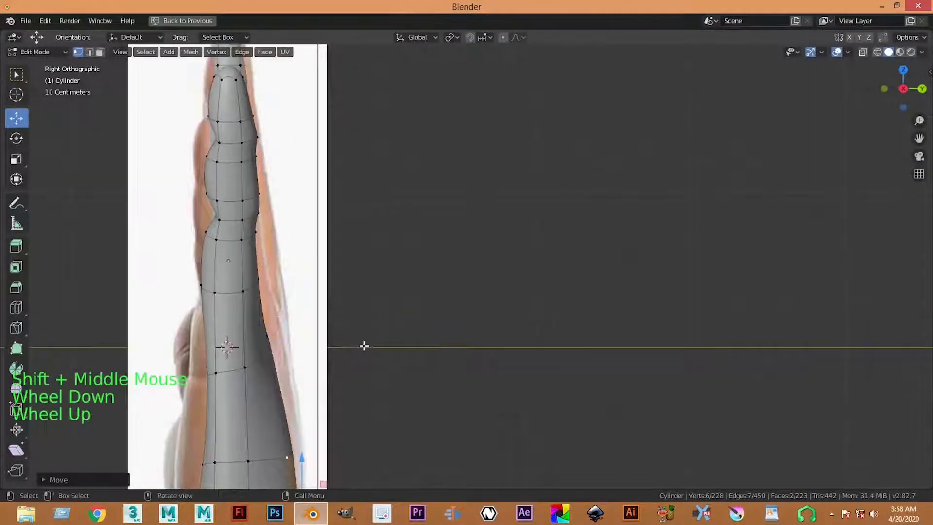
{"action": "left_click", "coordinate": [323, 296]}
{"action": "right_click_drag", "start_coordinate": [324, 300], "coordinate": [238, 346], "text": "ctrl"}
{"action": "key", "text": "z"}
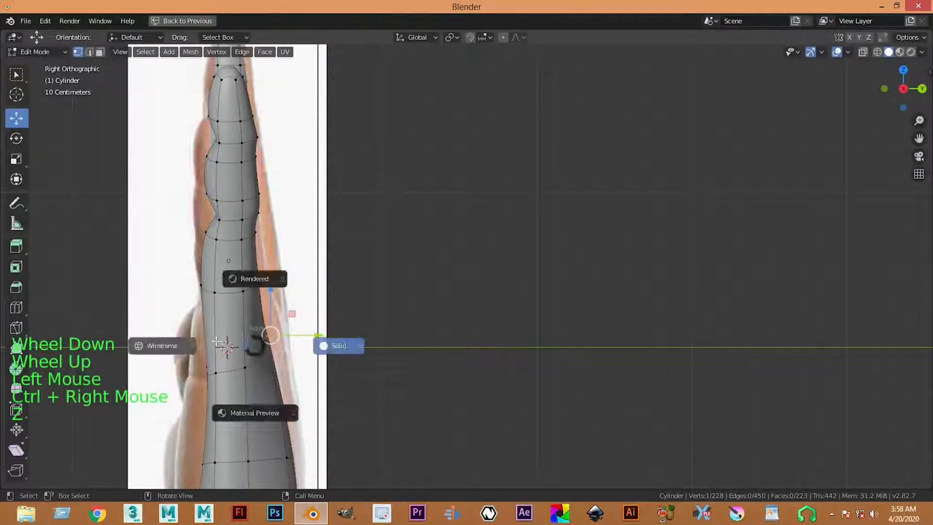
{"action": "left_click", "coordinate": [360, 282]}
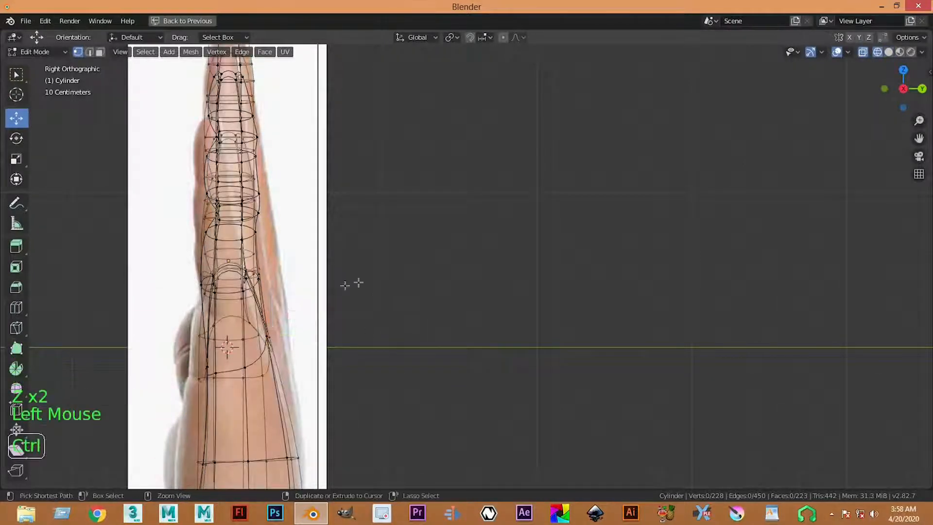
{"action": "right_click_drag", "start_coordinate": [369, 281], "coordinate": [263, 325], "text": "ctrl"}
{"action": "mouse_move", "coordinate": [247, 372]}
{"action": "right_mouse_down", "text": "ctrl"}
{"action": "mouse_move", "coordinate": [356, 334]}
{"action": "mouse_move", "coordinate": [330, 346]}
{"action": "right_mouse_up", "text": "ctrl"}
{"action": "mouse_move", "coordinate": [330, 346]}
{"action": "left_mouse_down"}
{"action": "mouse_move", "coordinate": [467, 362]}
{"action": "mouse_move", "coordinate": [681, 300]}
{"action": "left_mouse_up"}
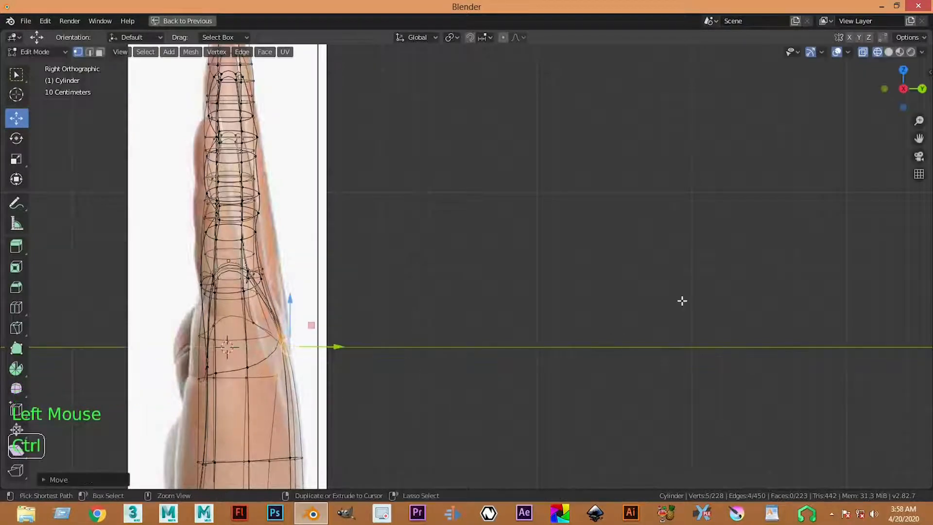
Switch the perspective view to wireframe and back to solid shading, and return to Object Mode
{"action": "key", "text": "ctrl+space"}
{"action": "key", "text": "ctrl+space"}
{"action": "scroll", "coordinate": [498, 288], "scroll_direction": "down", "scroll_amount": 4}
{"action": "middle_click_drag", "start_coordinate": [502, 296], "coordinate": [535, 275]}
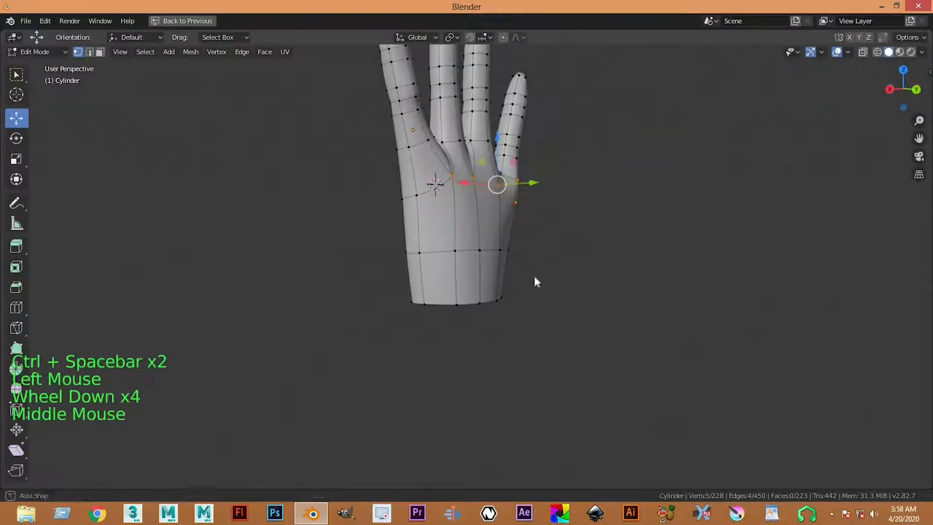
{"action": "key", "text": "z"}
{"action": "left_click", "coordinate": [621, 286]}
{"action": "key", "text": "z"}
{"action": "key", "text": "z"}
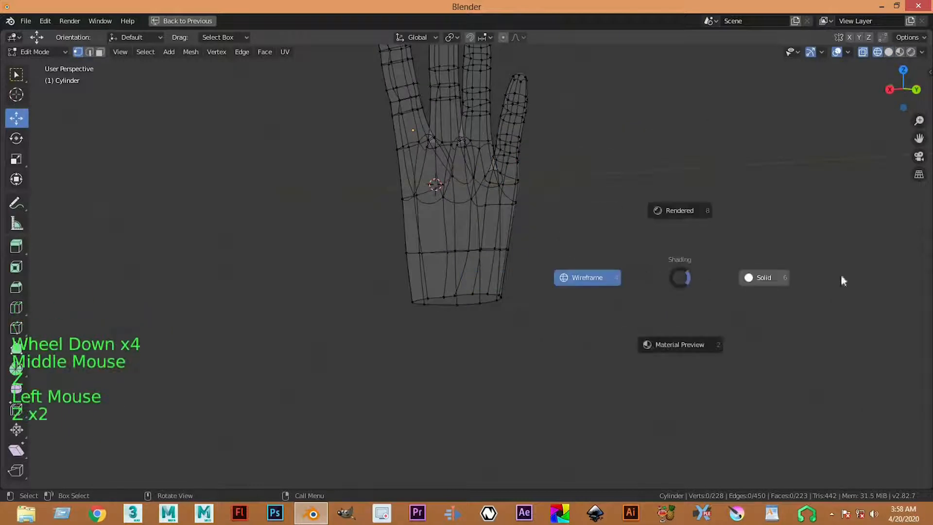
{"action": "left_click", "coordinate": [602, 252]}
{"action": "key", "text": "Tab"}
Inspect the thickened palm and knuckles of the smoothed hand from several angles, and restore the multi-view layout
{"action": "scroll", "coordinate": [612, 302], "scroll_direction": "down", "scroll_amount": 4}
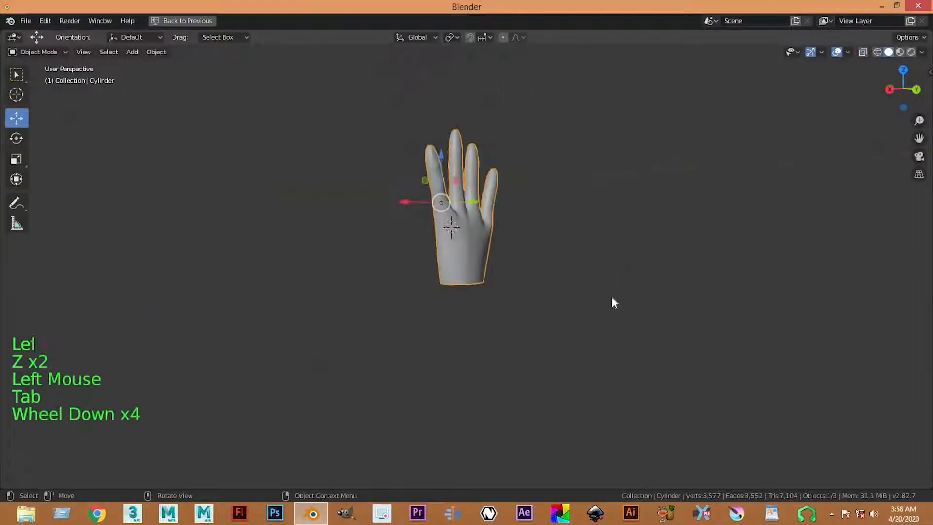
{"action": "left_click", "coordinate": [519, 231]}
{"action": "middle_click_drag", "start_coordinate": [518, 231], "coordinate": [564, 354]}
{"action": "left_click", "coordinate": [564, 355]}
{"action": "scroll", "coordinate": [574, 291], "scroll_direction": "up", "scroll_amount": 3}
{"action": "middle_click_drag", "start_coordinate": [575, 282], "coordinate": [457, 217]}
{"action": "scroll", "coordinate": [552, 243], "scroll_direction": "up", "scroll_amount": 1}
{"action": "scroll", "coordinate": [445, 219], "scroll_direction": "down", "scroll_amount": 1}
{"action": "scroll", "coordinate": [446, 219], "scroll_direction": "up", "scroll_amount": 1}
{"action": "scroll", "coordinate": [456, 204], "scroll_direction": "up", "scroll_amount": 1}
{"action": "key", "text": "ctrl+space"}
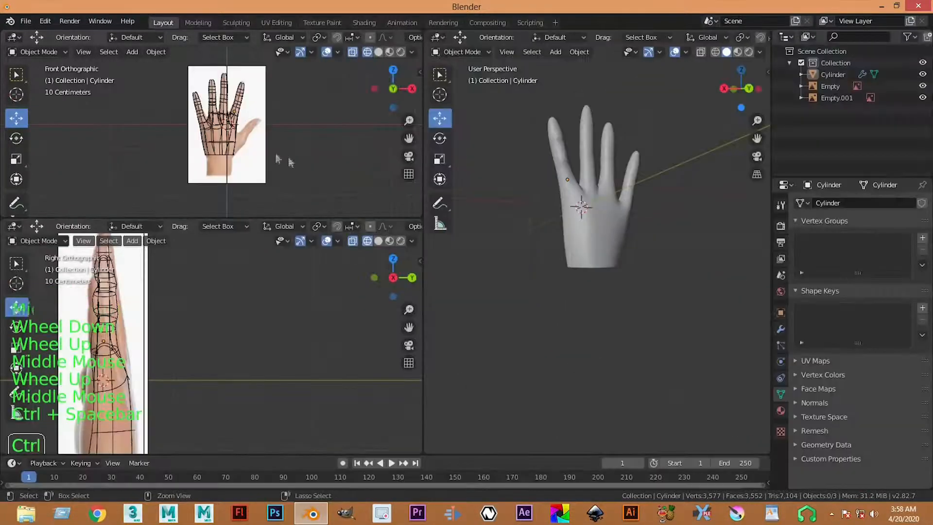
In the maximized front view, enter Edit Mode, box-select the upper index finger and duplicate it onto the reference thumb
{"action": "key", "text": "ctrl+space"}
{"action": "scroll", "coordinate": [379, 341], "scroll_direction": "up", "scroll_amount": 4}
{"action": "middle_click_drag", "start_coordinate": [378, 347], "coordinate": [461, 264], "text": "shift"}
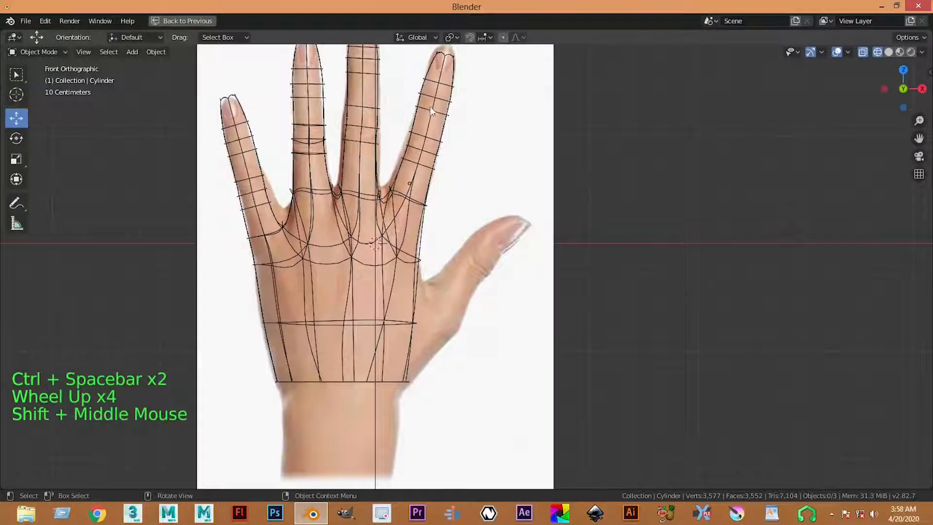
{"action": "key", "text": "Tab"}
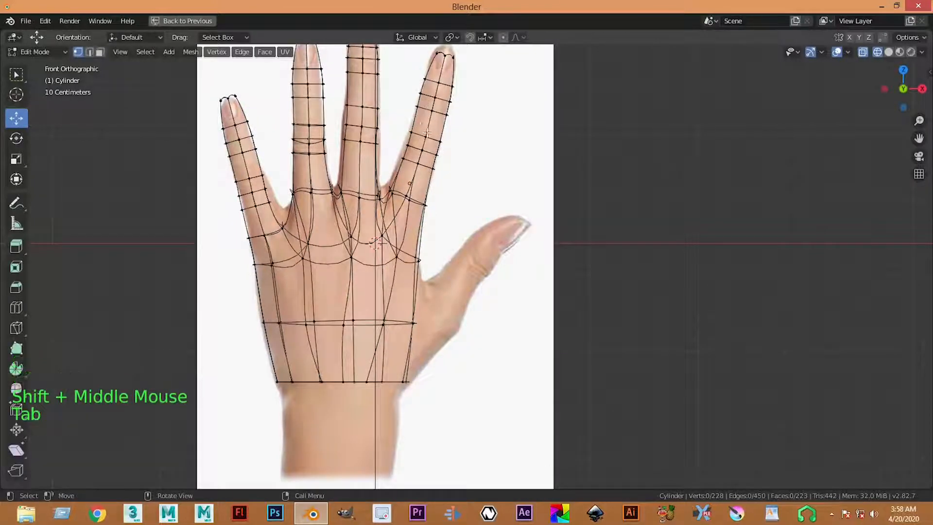
{"action": "scroll", "coordinate": [427, 133], "scroll_direction": "down", "scroll_amount": 3}
{"action": "key", "text": "b"}
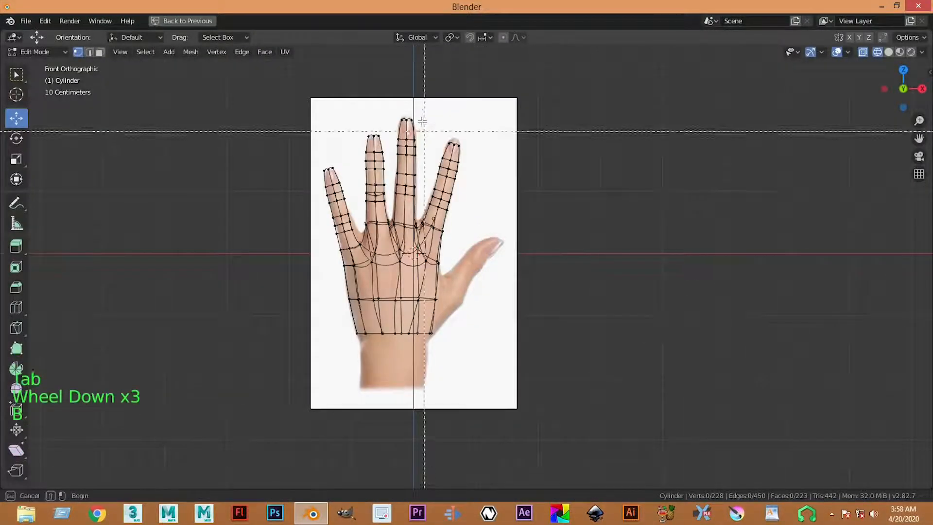
{"action": "left_click_drag", "start_coordinate": [421, 122], "coordinate": [517, 213]}
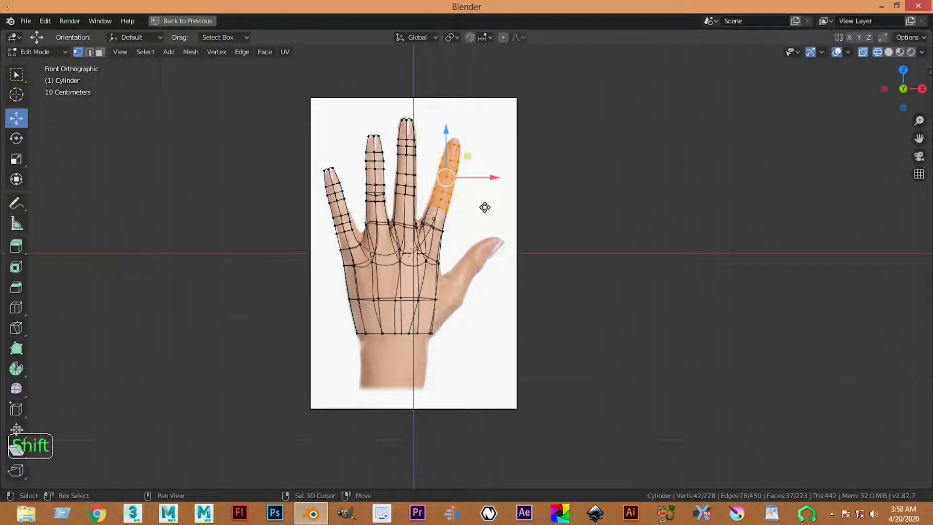
{"action": "key", "text": "shift+d"}
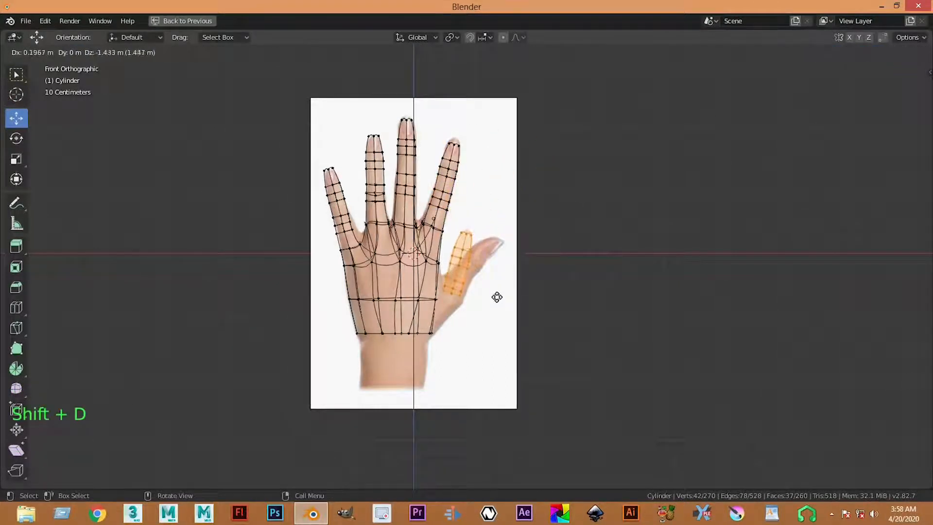
{"action": "left_click", "coordinate": [538, 193]}
Rotate the duplicated finger to the thumb's slant and move it to line up with the reference thumb
{"action": "key", "text": "r"}
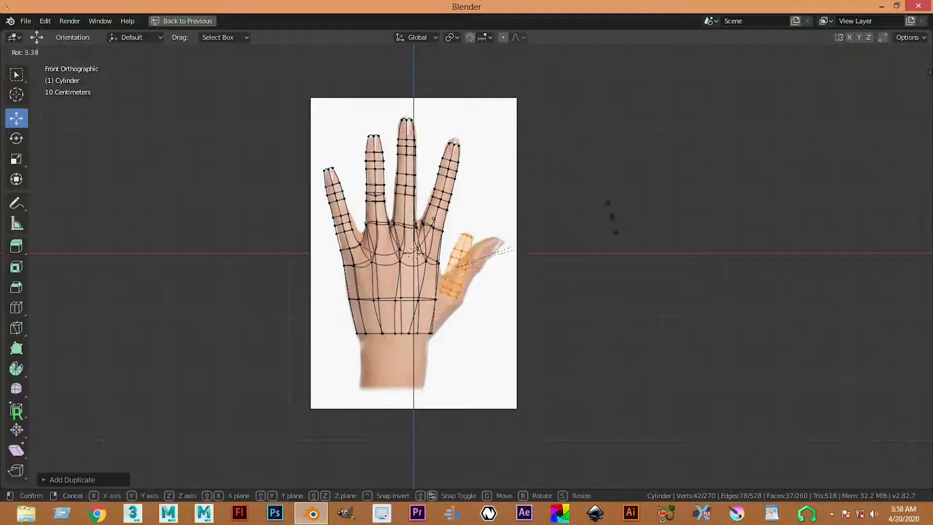
{"action": "left_click", "coordinate": [615, 255]}
{"action": "scroll", "coordinate": [469, 272], "scroll_direction": "up", "scroll_amount": 9}
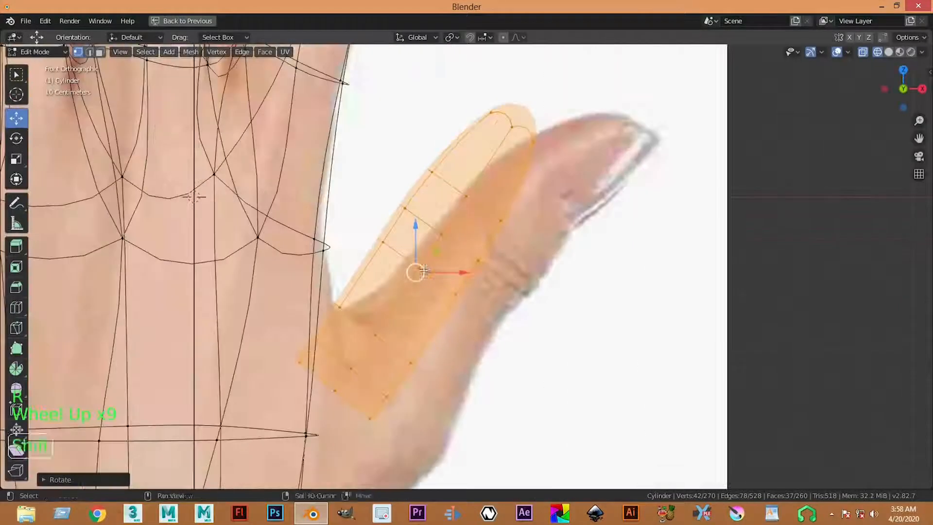
{"action": "left_click_drag", "start_coordinate": [472, 297], "coordinate": [530, 292]}
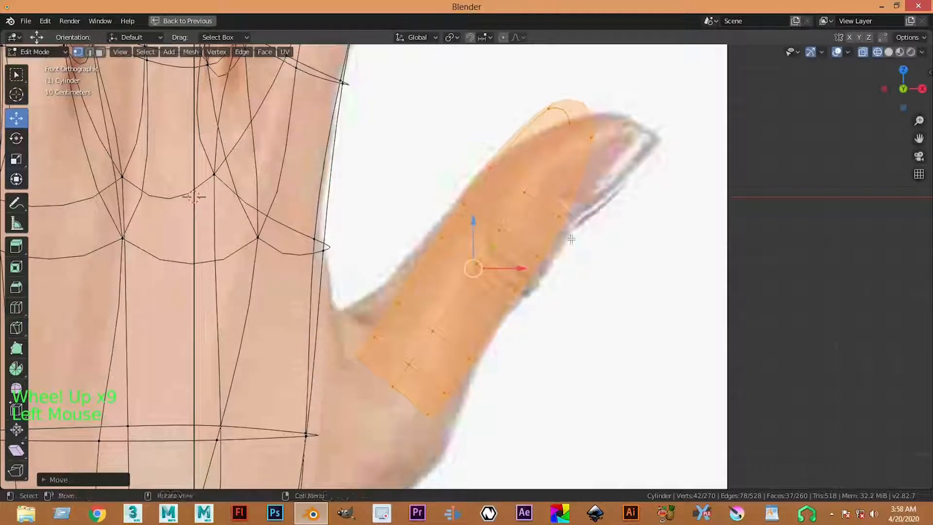
In face select mode, move the duplicated finger's tip face to the reference thumb's tip
{"action": "middle_click_drag", "start_coordinate": [595, 205], "coordinate": [541, 280], "text": "shift"}
{"action": "key", "text": "3"}
{"action": "left_click", "coordinate": [533, 190]}
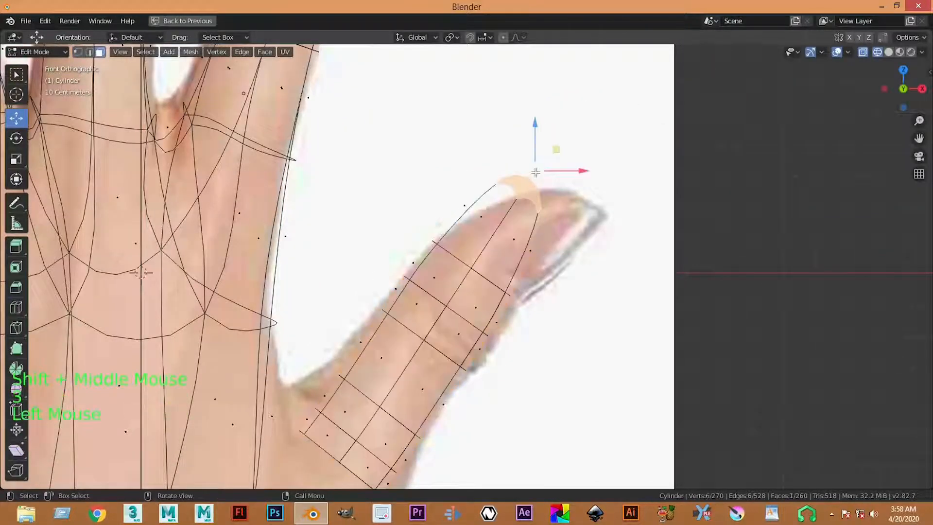
{"action": "left_click_drag", "start_coordinate": [570, 169], "coordinate": [608, 190]}
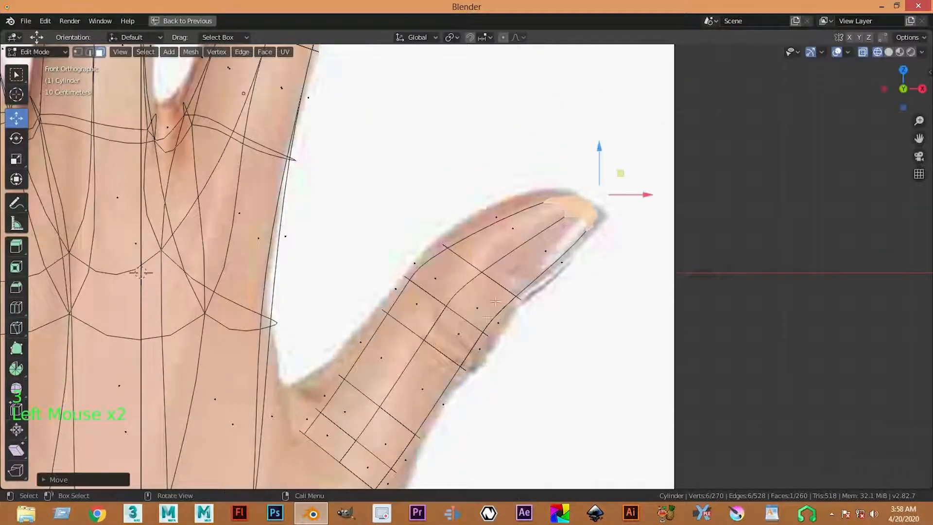
Select the outer-side vertices at the thumb's middle joint and move them outward to the reference knuckle bulge
{"action": "middle_click_drag", "start_coordinate": [468, 282], "coordinate": [482, 210], "text": "shift"}
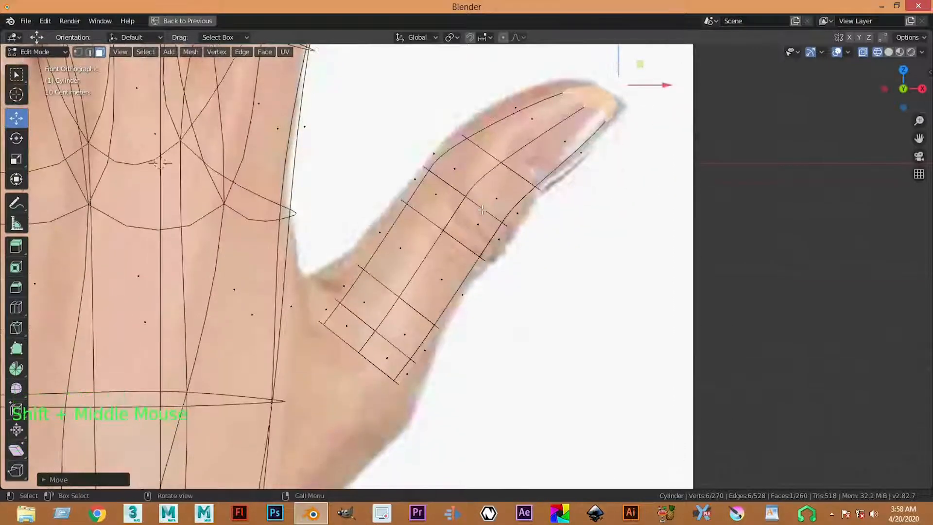
{"action": "key", "text": "2"}
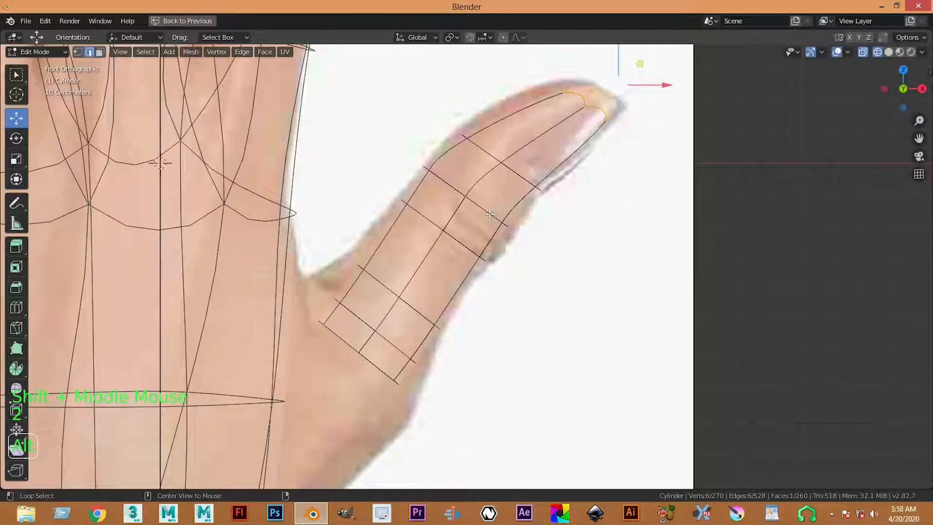
{"action": "left_click", "coordinate": [499, 222]}
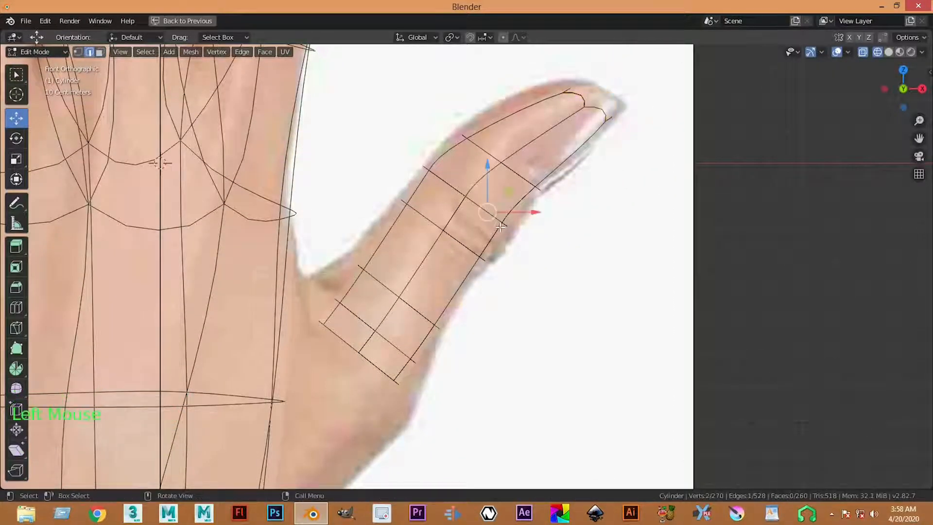
{"action": "right_click", "coordinate": [511, 208], "text": "ctrl"}
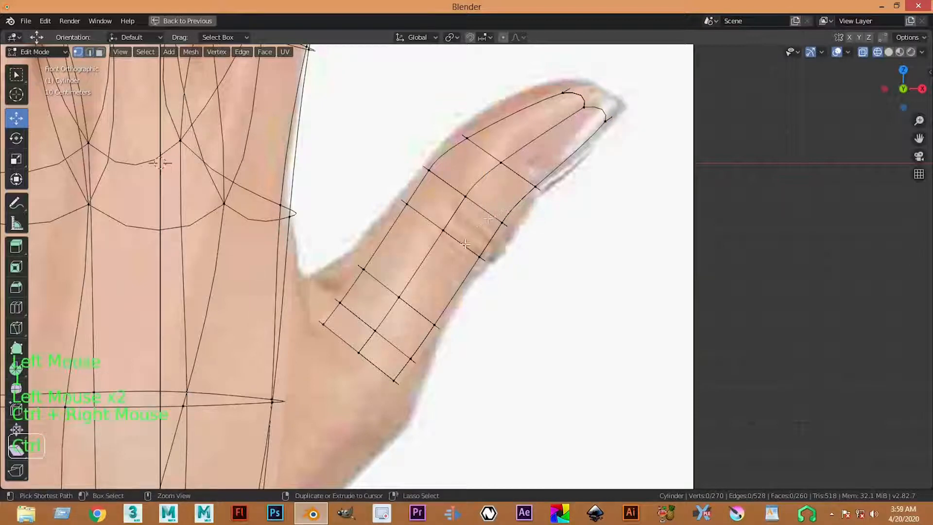
{"action": "left_click_drag", "start_coordinate": [559, 187], "coordinate": [464, 280]}
{"action": "left_click_drag", "start_coordinate": [503, 240], "coordinate": [528, 263]}
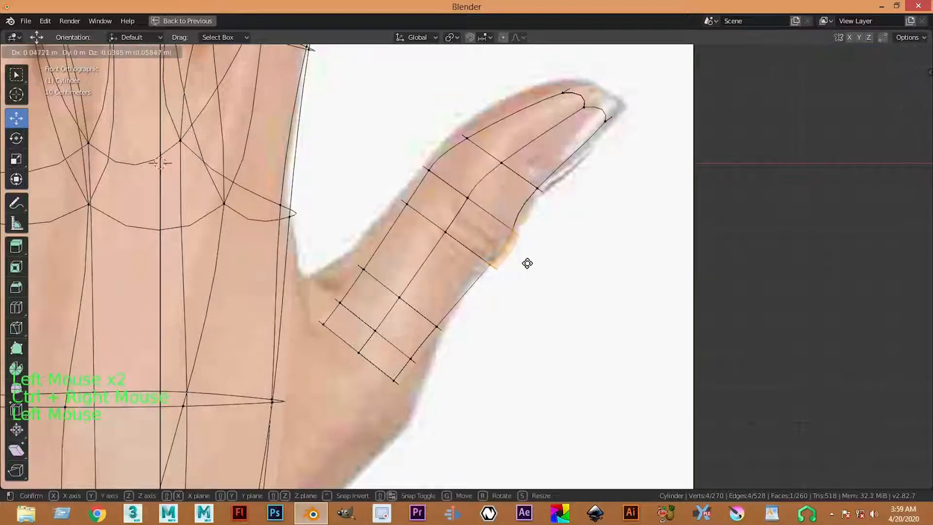
{"action": "left_click", "coordinate": [528, 263]}
{"action": "left_click", "coordinate": [537, 251]}
Scale up the thumb's open base loop and rotate it about 16 degrees to follow the reference thumb's root
{"action": "middle_click_drag", "start_coordinate": [370, 349], "coordinate": [451, 264], "text": "shift"}
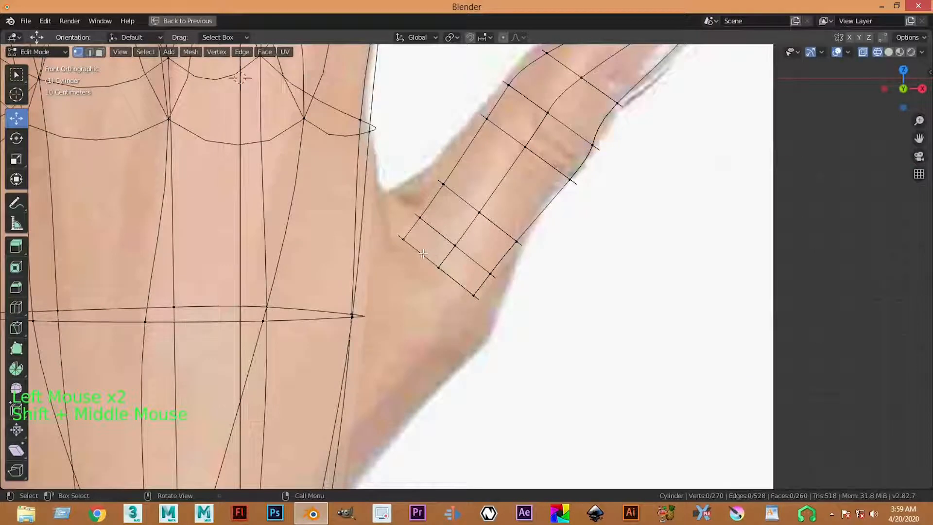
{"action": "left_click", "coordinate": [472, 298], "text": "alt"}
{"action": "key", "text": "s"}
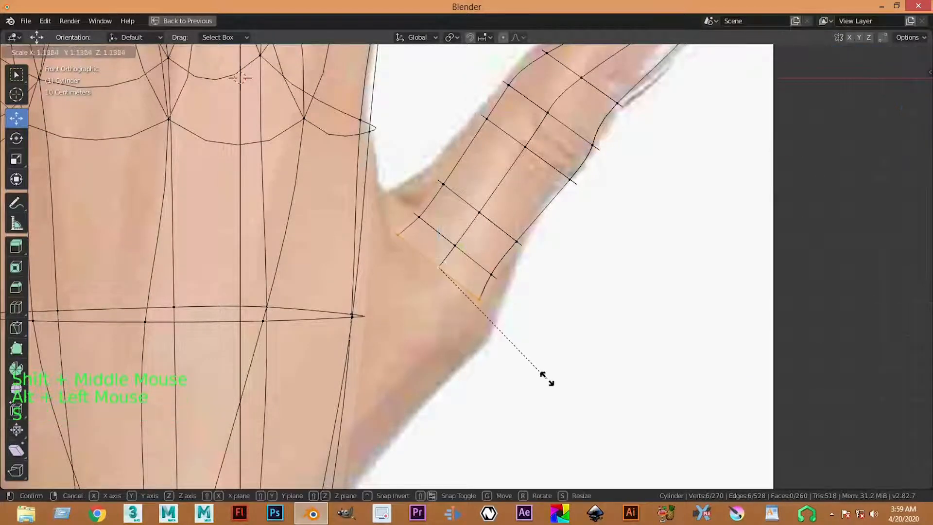
{"action": "left_click", "coordinate": [557, 399]}
{"action": "key", "text": "r"}
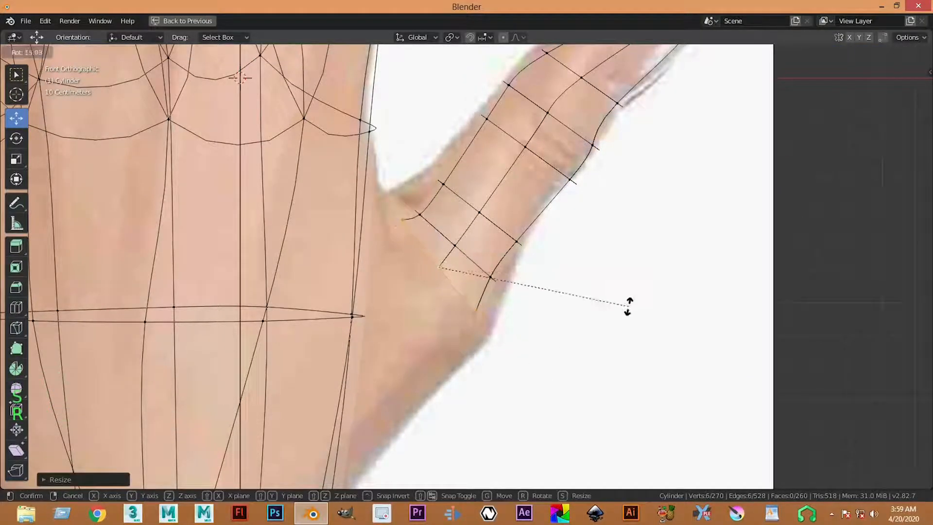
{"action": "left_click", "coordinate": [627, 296]}
Scale up the two edge loops above the thumb's base to match the width of the reference thumb
{"action": "left_click", "coordinate": [554, 309]}
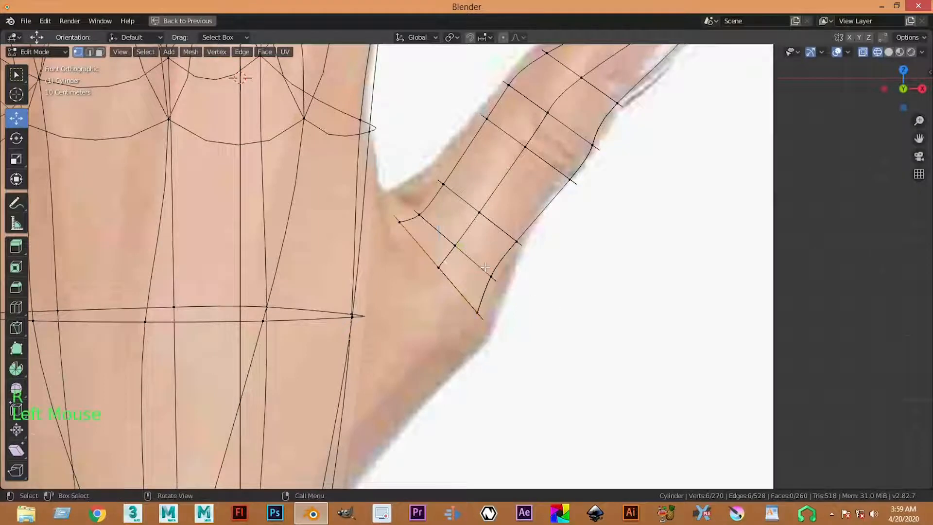
{"action": "key", "text": "s"}
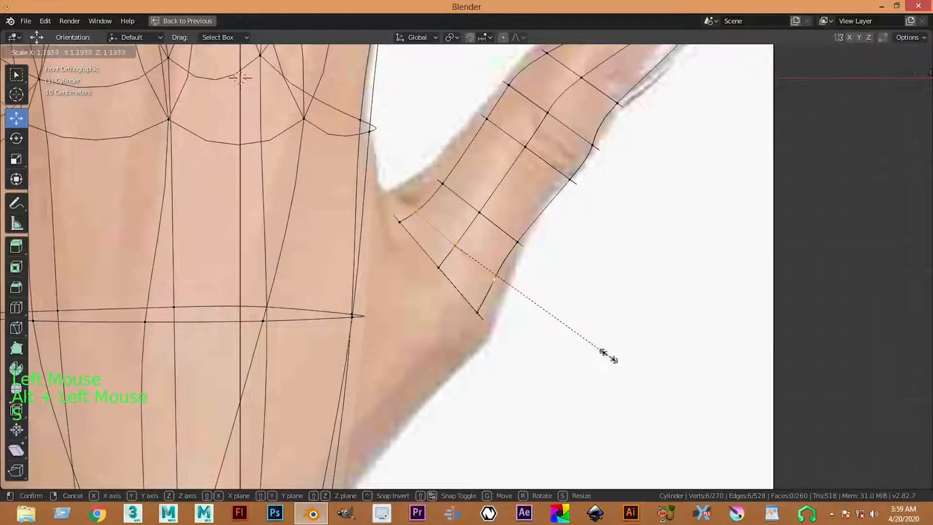
{"action": "left_click", "coordinate": [547, 255]}
{"action": "left_click", "coordinate": [516, 243]}
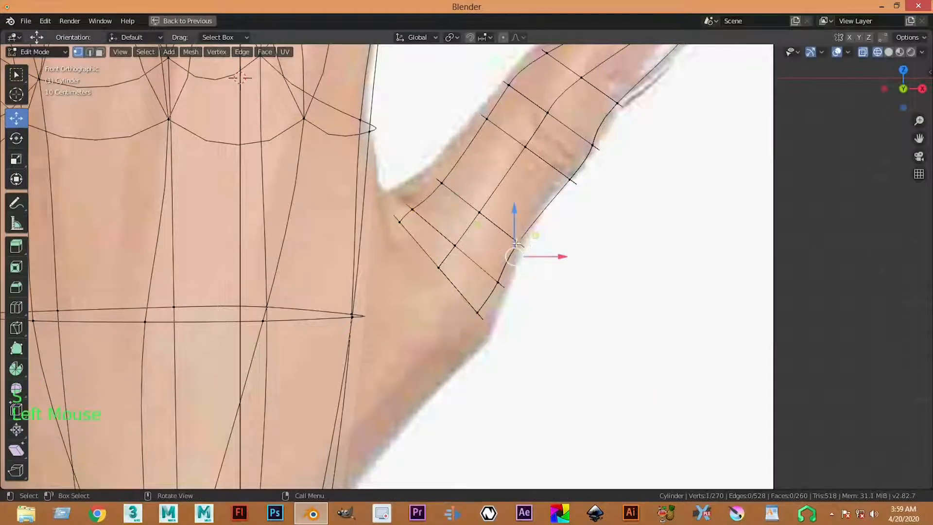
{"action": "left_click", "coordinate": [497, 231], "text": "alt"}
{"action": "key", "text": "s"}
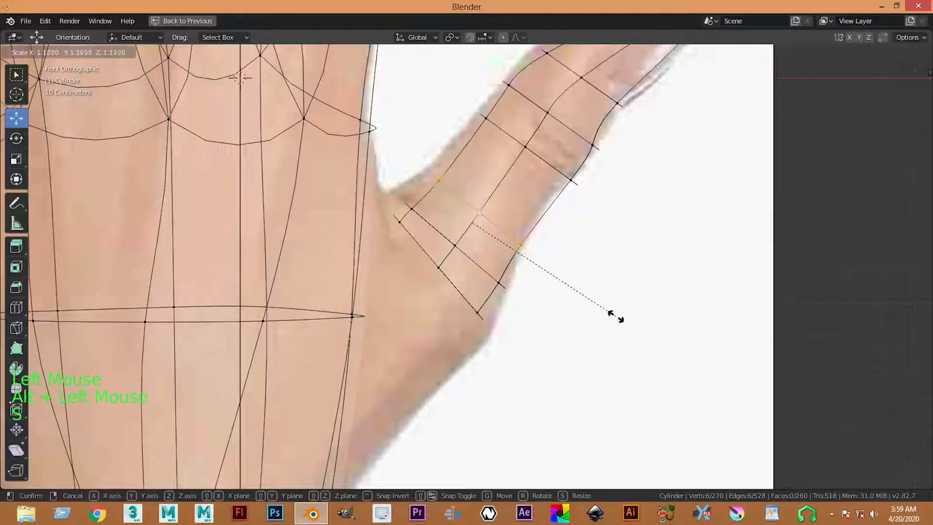
{"action": "left_click", "coordinate": [613, 317]}
Add an edge loop around the palm between the knuckle row and the existing mid-palm loop, level with the thumb's base
{"action": "scroll", "coordinate": [427, 277], "scroll_direction": "down", "scroll_amount": 4}
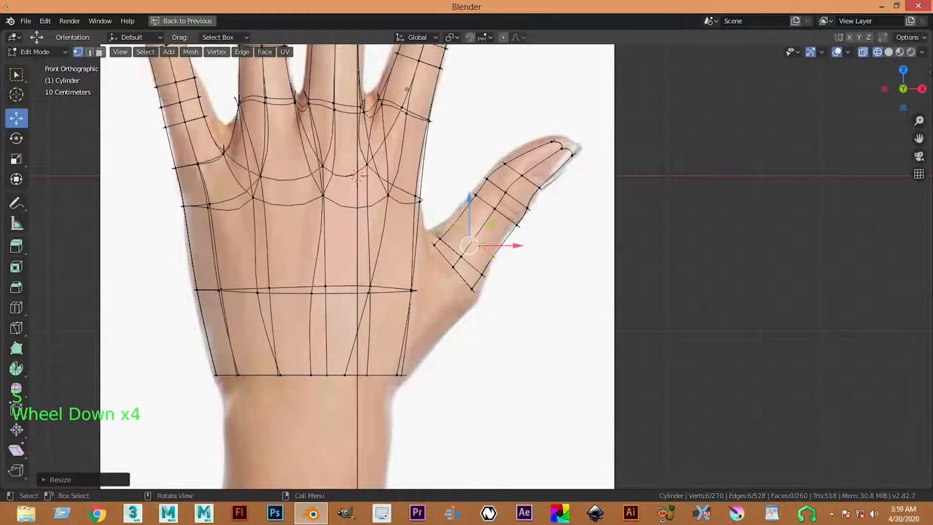
{"action": "scroll", "coordinate": [391, 300], "scroll_direction": "up", "scroll_amount": 2}
{"action": "left_click", "coordinate": [381, 297], "text": "alt"}
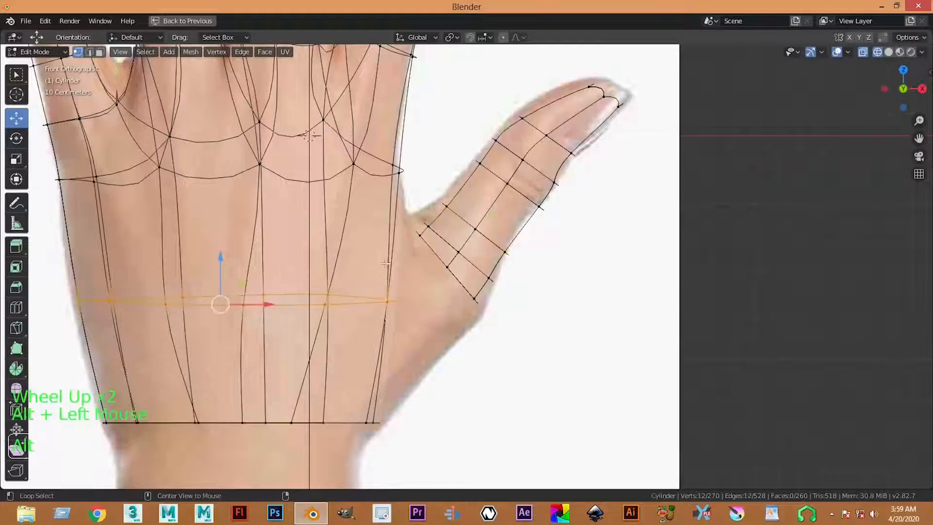
{"action": "key", "text": "ctrl+r"}
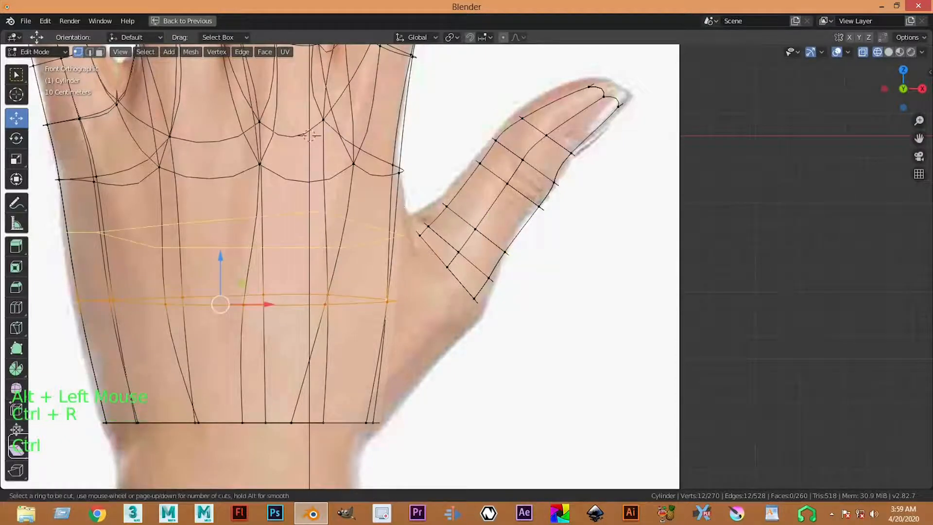
{"action": "left_click", "coordinate": [400, 207]}
{"action": "left_click", "coordinate": [598, 320]}
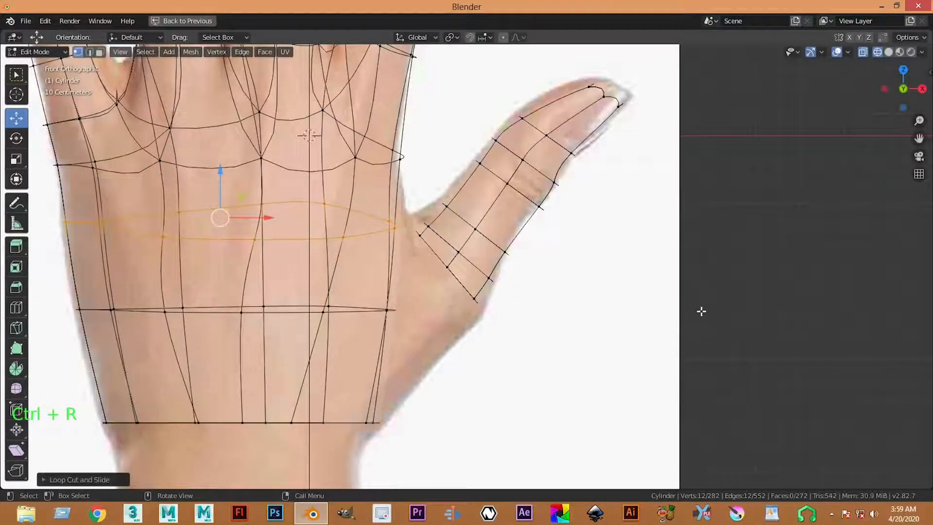
Restore the multi-view layout and move the new palm loop up 0.0513 m along Z
{"action": "key", "text": "ctrl+space"}
{"action": "middle_click_drag", "start_coordinate": [671, 288], "coordinate": [693, 258]}
{"action": "scroll", "coordinate": [515, 261], "scroll_direction": "up", "scroll_amount": 2}
{"action": "scroll", "coordinate": [629, 248], "scroll_direction": "up", "scroll_amount": 2}
{"action": "middle_click_drag", "start_coordinate": [628, 248], "coordinate": [594, 154]}
{"action": "scroll", "coordinate": [608, 194], "scroll_direction": "up", "scroll_amount": 1}
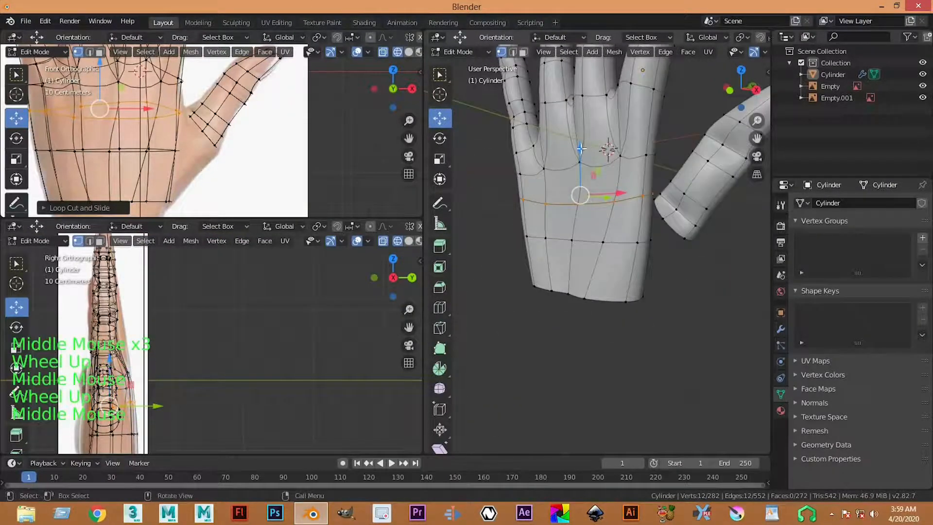
{"action": "left_click_drag", "start_coordinate": [582, 148], "coordinate": [581, 140]}
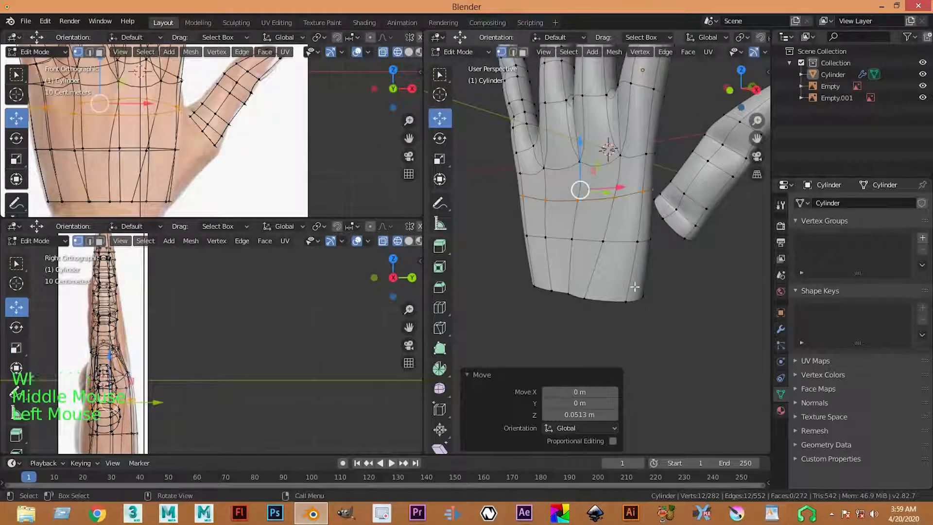
Examine the palm and the detached thumb up close in Object Mode, and return to Edit Mode
{"action": "left_click", "coordinate": [642, 291]}
{"action": "middle_click_drag", "start_coordinate": [646, 296], "coordinate": [595, 171]}
{"action": "key", "text": "Tab"}
{"action": "scroll", "coordinate": [621, 150], "scroll_direction": "up", "scroll_amount": 1}
{"action": "key", "text": "Tab"}
{"action": "scroll", "coordinate": [638, 227], "scroll_direction": "up", "scroll_amount": 1}
{"action": "scroll", "coordinate": [665, 201], "scroll_direction": "down", "scroll_amount": 2}
{"action": "scroll", "coordinate": [595, 171], "scroll_direction": "up", "scroll_amount": 2}
In edge select mode, select the thumb's open base loop and move it 0.0131 m along Y
{"action": "key", "text": "2"}
{"action": "left_click", "coordinate": [592, 171]}
{"action": "scroll", "coordinate": [592, 171], "scroll_direction": "down", "scroll_amount": 2}
{"action": "middle_click_drag", "start_coordinate": [592, 171], "coordinate": [604, 179]}
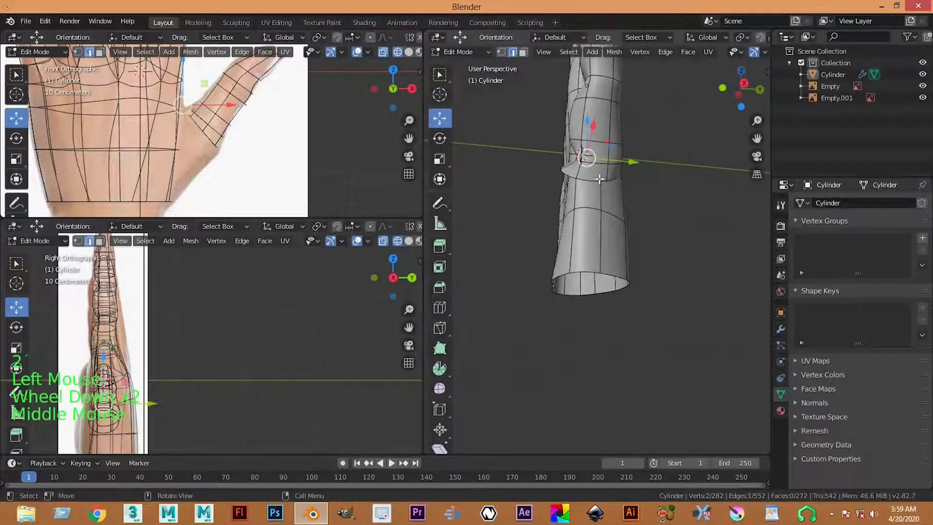
{"action": "left_click", "coordinate": [599, 178], "text": "alt"}
{"action": "left_click_drag", "start_coordinate": [630, 167], "coordinate": [625, 175]}
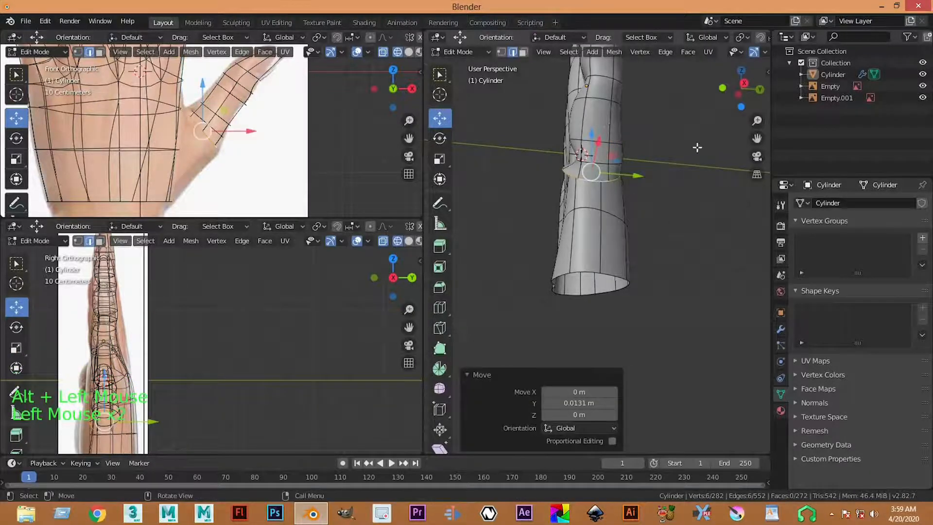
In face select mode, delete the face on the palm's side opposite the thumb's open base
{"action": "middle_click_drag", "start_coordinate": [675, 140], "coordinate": [690, 193]}
{"action": "middle_click_drag", "start_coordinate": [623, 209], "coordinate": [564, 250], "text": "shift"}
{"action": "scroll", "coordinate": [614, 228], "scroll_direction": "up", "scroll_amount": 2}
{"action": "scroll", "coordinate": [564, 250], "scroll_direction": "up", "scroll_amount": 1}
{"action": "left_click", "coordinate": [573, 254]}
{"action": "key", "text": "3"}
{"action": "left_click", "coordinate": [567, 258]}
{"action": "key", "text": "Delete"}
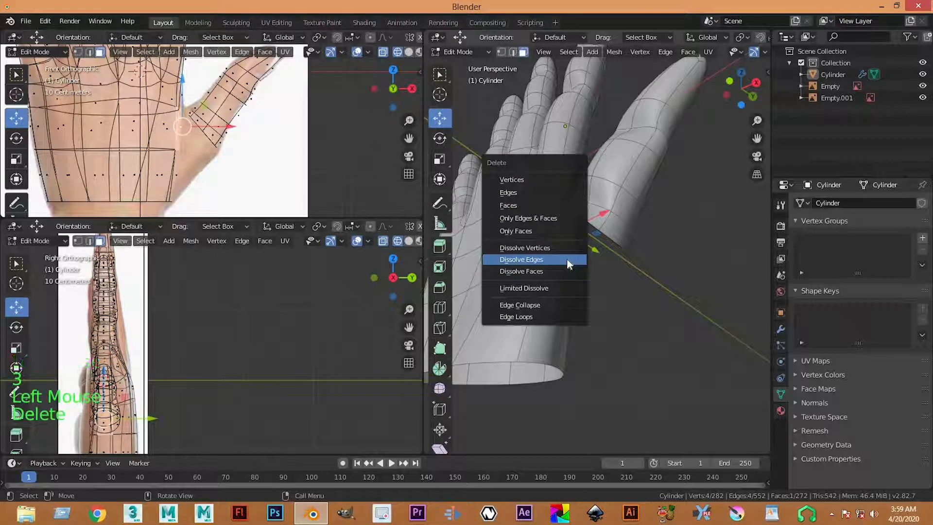
{"action": "left_click", "coordinate": [540, 205]}
Delete the large neighbouring face beside the palm opening to widen the hole for attaching the thumb
{"action": "scroll", "coordinate": [599, 285], "scroll_direction": "up", "scroll_amount": 1}
{"action": "middle_click_drag", "start_coordinate": [600, 286], "coordinate": [489, 281]}
{"action": "scroll", "coordinate": [585, 264], "scroll_direction": "down", "scroll_amount": 2}
{"action": "scroll", "coordinate": [489, 281], "scroll_direction": "up", "scroll_amount": 2}
{"action": "middle_click_drag", "start_coordinate": [596, 258], "coordinate": [478, 238]}
{"action": "scroll", "coordinate": [583, 248], "scroll_direction": "down", "scroll_amount": 3}
{"action": "middle_click_drag", "start_coordinate": [722, 260], "coordinate": [549, 287]}
{"action": "scroll", "coordinate": [610, 237], "scroll_direction": "up", "scroll_amount": 1}
{"action": "scroll", "coordinate": [609, 237], "scroll_direction": "up", "scroll_amount": 1}
{"action": "scroll", "coordinate": [620, 236], "scroll_direction": "up", "scroll_amount": 1}
{"action": "middle_click_drag", "start_coordinate": [609, 237], "coordinate": [638, 234]}
{"action": "left_click", "coordinate": [638, 234]}
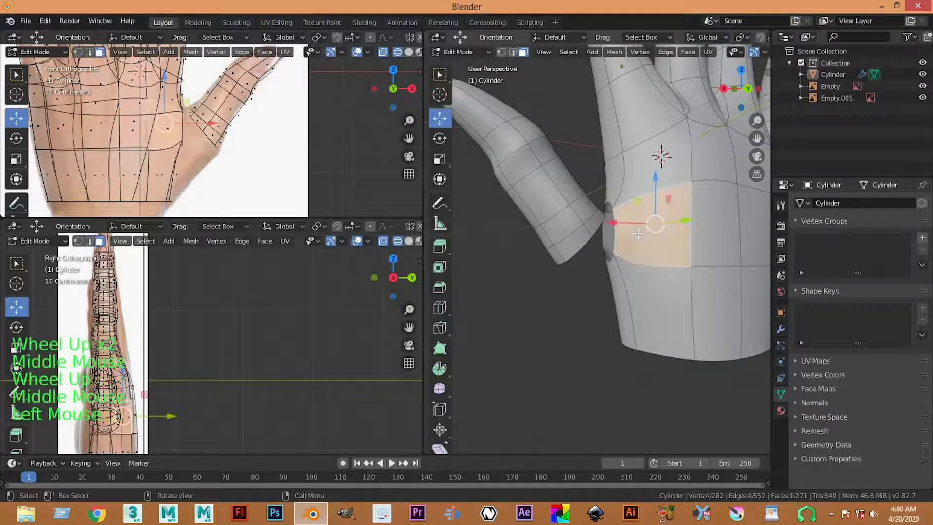
{"action": "key", "text": "Delete"}
{"action": "left_click", "coordinate": [638, 234]}
In edge select mode, bridge the upper edge of the thumb's open base to the facing edge of the palm opening
{"action": "scroll", "coordinate": [603, 244], "scroll_direction": "up", "scroll_amount": 1}
{"action": "middle_click_drag", "start_coordinate": [603, 243], "coordinate": [553, 286]}
{"action": "key", "text": "1"}
{"action": "scroll", "coordinate": [533, 242], "scroll_direction": "up", "scroll_amount": 1}
{"action": "scroll", "coordinate": [577, 254], "scroll_direction": "down", "scroll_amount": 2}
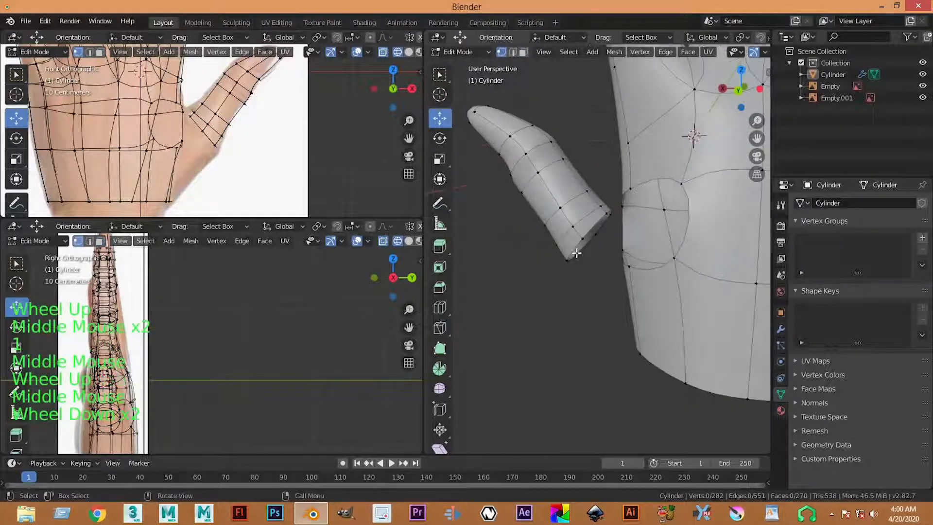
{"action": "scroll", "coordinate": [595, 222], "scroll_direction": "up", "scroll_amount": 1}
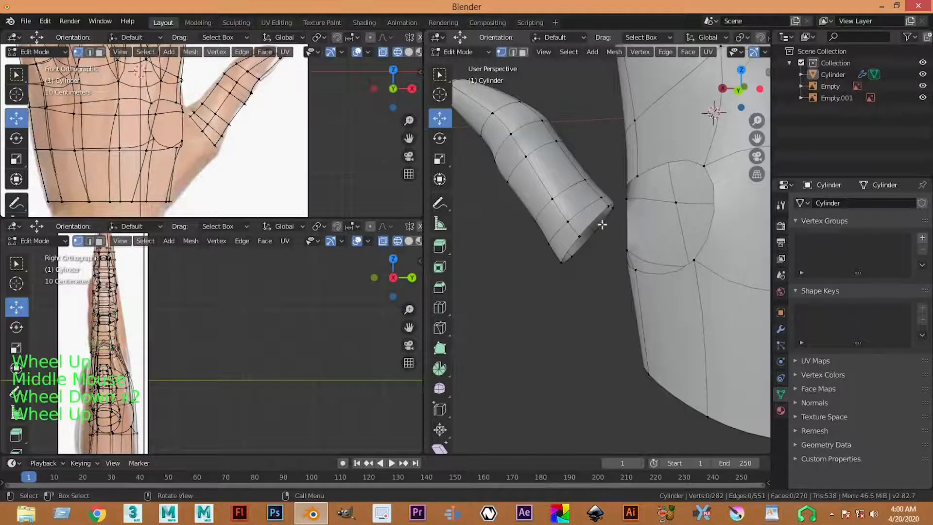
{"action": "key", "text": "2"}
{"action": "scroll", "coordinate": [602, 224], "scroll_direction": "up", "scroll_amount": 1}
{"action": "middle_click_drag", "start_coordinate": [615, 260], "coordinate": [632, 222]}
{"action": "left_click", "coordinate": [623, 169]}
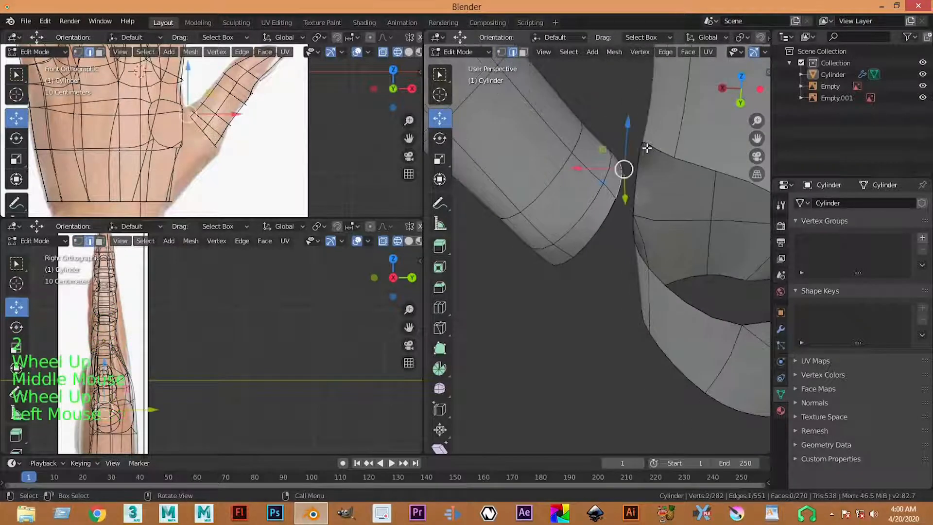
{"action": "left_click", "coordinate": [632, 154], "text": "shift"}
{"action": "right_click", "coordinate": [653, 127]}
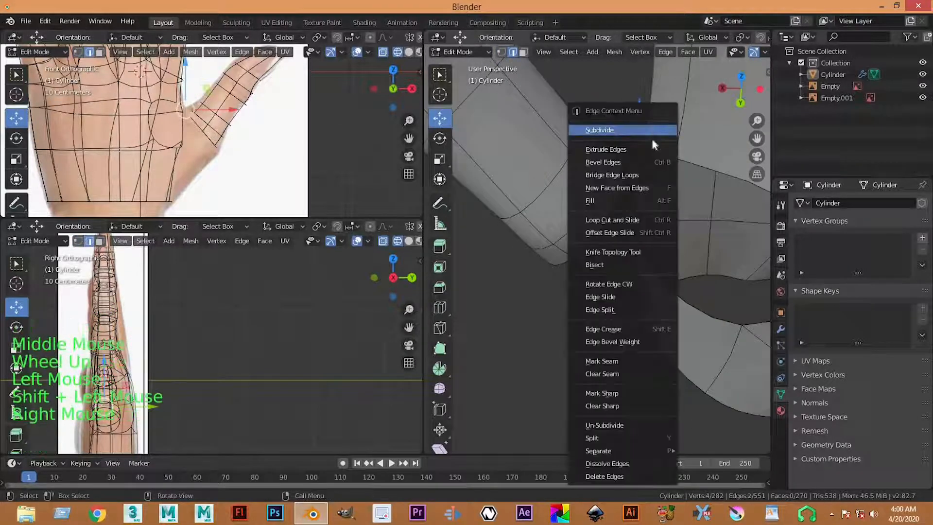
{"action": "left_click", "coordinate": [640, 175]}
Bridge the lower edge of the thumb's base to the lower edge of the palm opening
{"action": "scroll", "coordinate": [621, 243], "scroll_direction": "up", "scroll_amount": 1}
{"action": "middle_click_drag", "start_coordinate": [618, 211], "coordinate": [615, 252]}
{"action": "scroll", "coordinate": [614, 243], "scroll_direction": "down", "scroll_amount": 4}
{"action": "middle_click_drag", "start_coordinate": [614, 175], "coordinate": [603, 243]}
{"action": "left_click", "coordinate": [636, 265]}
{"action": "left_click", "coordinate": [592, 261], "text": "shift"}
{"action": "right_click", "coordinate": [591, 187]}
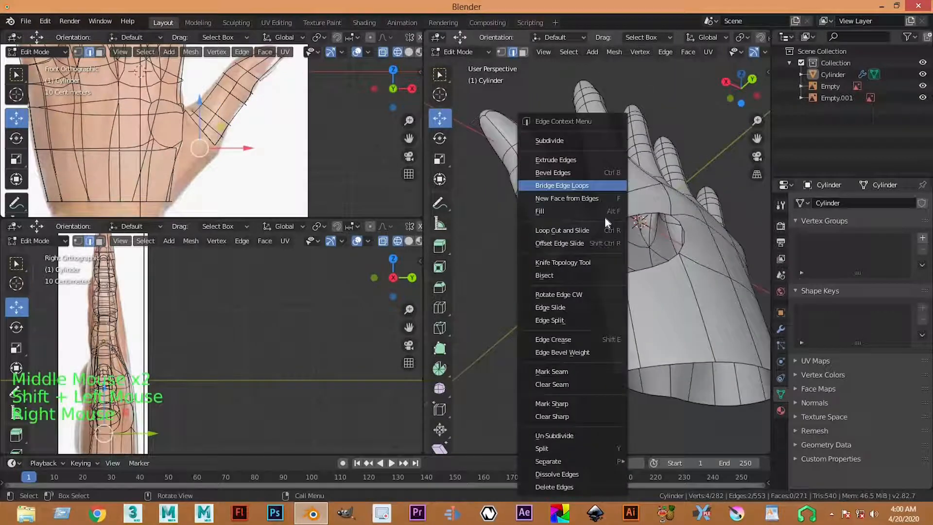
{"action": "left_click", "coordinate": [590, 186]}
{"action": "scroll", "coordinate": [593, 204], "scroll_direction": "down", "scroll_amount": 1}
{"action": "middle_click_drag", "start_coordinate": [593, 204], "coordinate": [613, 248]}
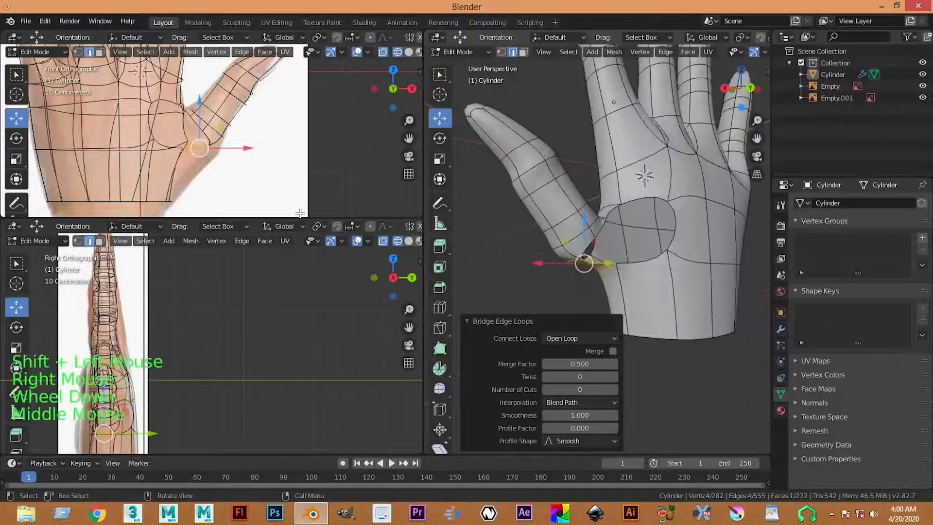
In the front view, select the palm corner vertices below the thumb and move them down towards the wrist along the hand's outline
{"action": "scroll", "coordinate": [227, 193], "scroll_direction": "up", "scroll_amount": 2}
{"action": "middle_click_drag", "start_coordinate": [218, 161], "coordinate": [215, 118], "text": "shift"}
{"action": "key", "text": "1"}
{"action": "left_click", "coordinate": [214, 118]}
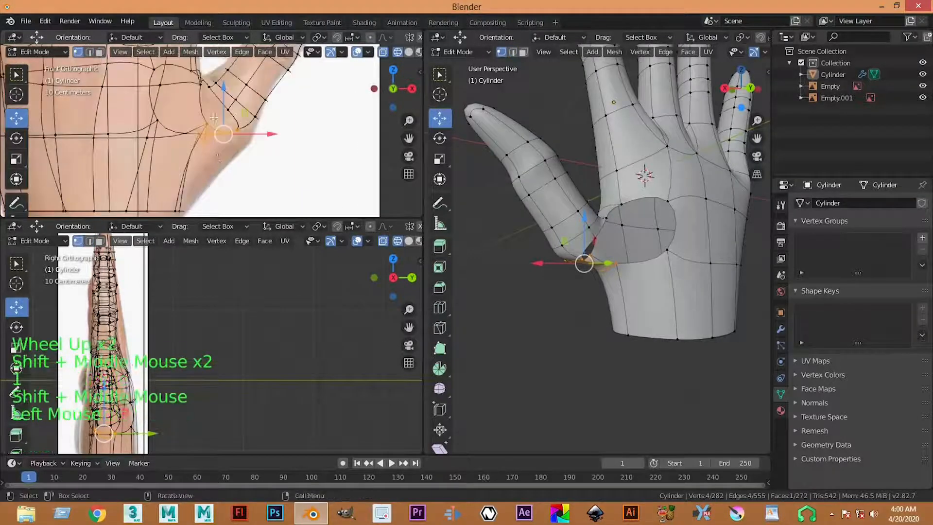
{"action": "left_click", "coordinate": [186, 119]}
{"action": "left_click_drag", "start_coordinate": [213, 151], "coordinate": [213, 188]}
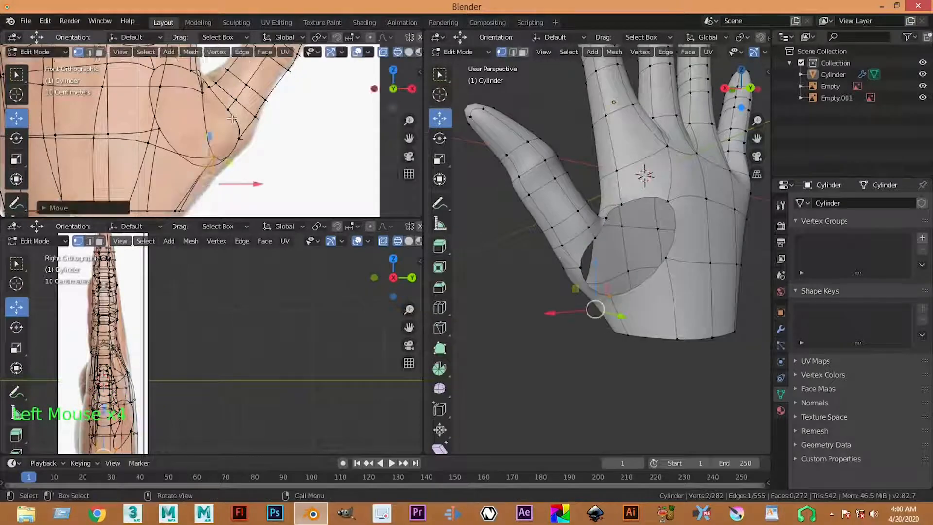
Connect the thumb base vertex to the opposite palm vertex with a new edge that splits the remaining opening
{"action": "scroll", "coordinate": [214, 146], "scroll_direction": "down", "scroll_amount": 2}
{"action": "middle_click_drag", "start_coordinate": [491, 273], "coordinate": [623, 231]}
{"action": "scroll", "coordinate": [608, 209], "scroll_direction": "up", "scroll_amount": 1}
{"action": "scroll", "coordinate": [622, 229], "scroll_direction": "down", "scroll_amount": 5}
{"action": "scroll", "coordinate": [622, 228], "scroll_direction": "up", "scroll_amount": 1}
{"action": "scroll", "coordinate": [628, 223], "scroll_direction": "up", "scroll_amount": 2}
{"action": "scroll", "coordinate": [628, 223], "scroll_direction": "up", "scroll_amount": 1}
{"action": "left_click", "coordinate": [688, 183]}
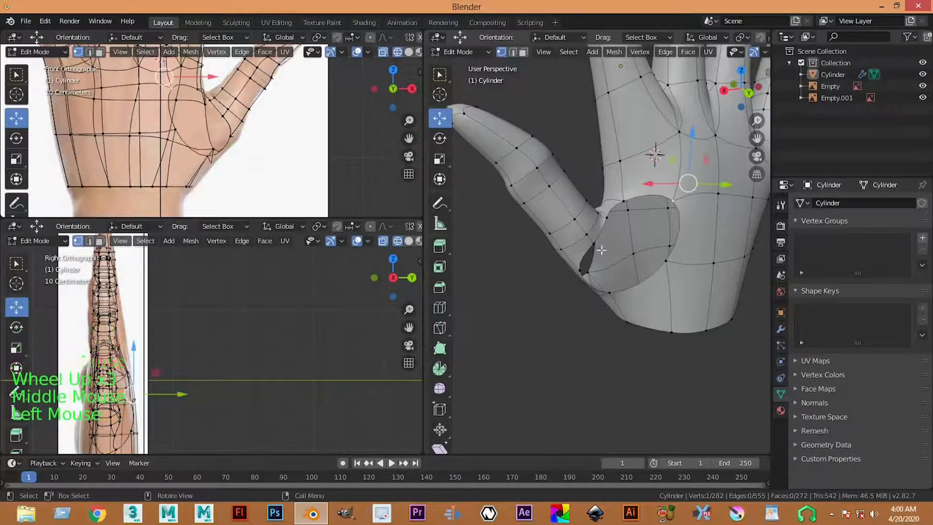
{"action": "left_click", "coordinate": [594, 261]}
{"action": "left_click", "coordinate": [625, 279], "text": "shift"}
{"action": "key", "text": "f"}
{"action": "middle_click_drag", "start_coordinate": [624, 279], "coordinate": [606, 283]}
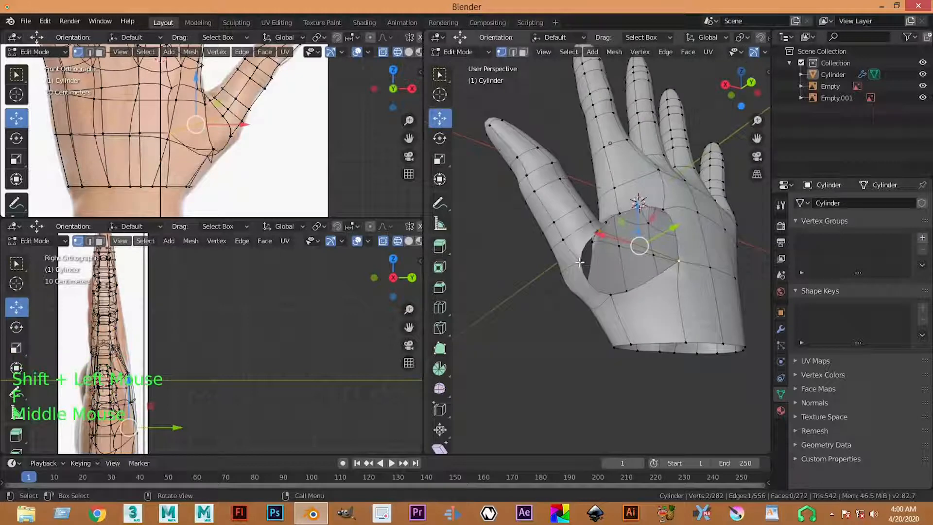
Fill the lower part of the split opening between thumb and palm with a four-sided face
{"action": "left_click", "coordinate": [611, 295]}
{"action": "left_click", "coordinate": [640, 258], "text": "shift"}
{"action": "left_click", "coordinate": [602, 231], "text": "shift"}
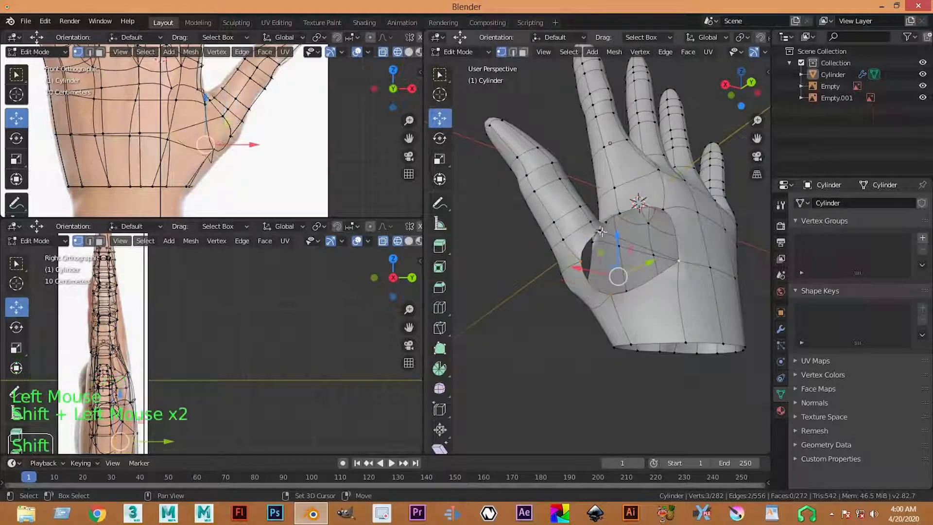
{"action": "left_click", "coordinate": [594, 239], "text": "shift"}
{"action": "key", "text": "f"}
{"action": "middle_click_drag", "start_coordinate": [594, 239], "coordinate": [611, 238]}
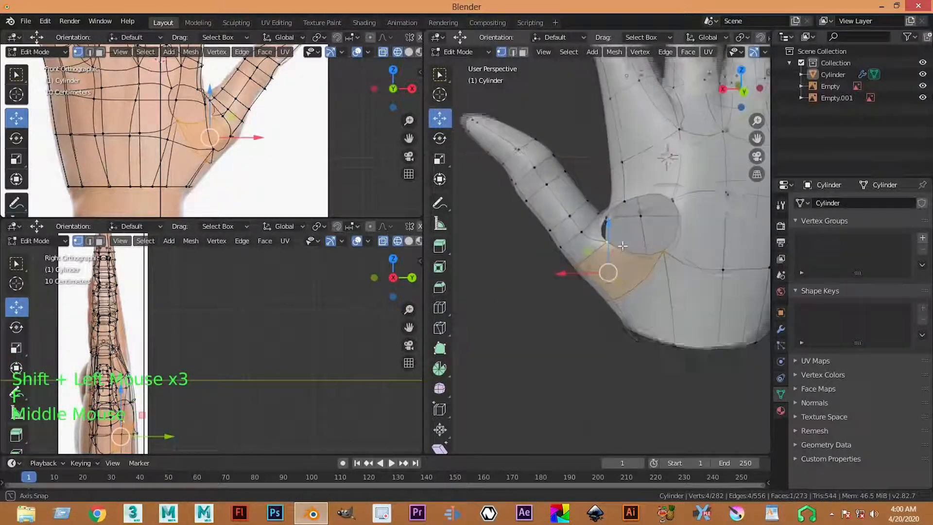
Fill the upper part of the opening with a face from its five boundary vertices, and clear the selection
{"action": "scroll", "coordinate": [611, 238], "scroll_direction": "up", "scroll_amount": 2}
{"action": "left_click", "coordinate": [610, 238]}
{"action": "left_click", "coordinate": [584, 181], "text": "shift"}
{"action": "left_click", "coordinate": [636, 176], "text": "shift"}
{"action": "left_click", "coordinate": [713, 177], "text": "shift"}
{"action": "left_click", "coordinate": [688, 276], "text": "shift"}
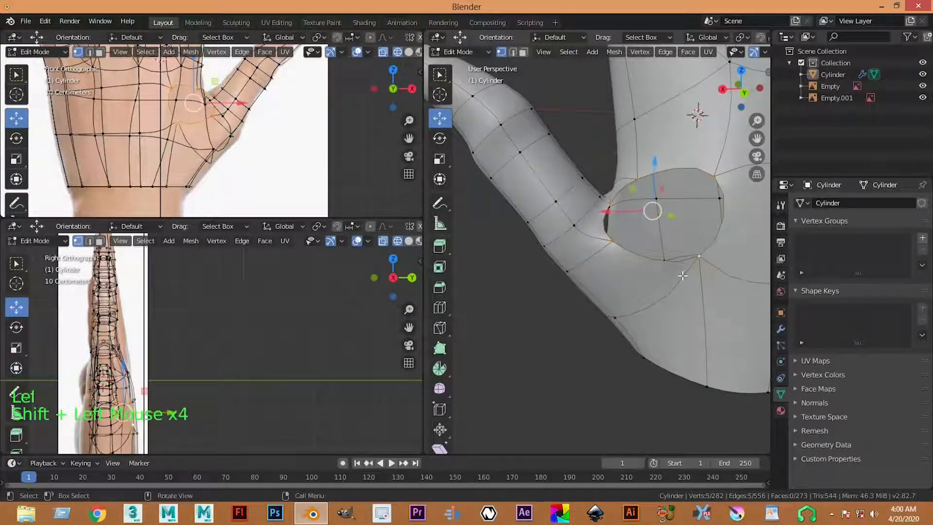
{"action": "key", "text": "f"}
{"action": "scroll", "coordinate": [619, 355], "scroll_direction": "down", "scroll_amount": 5}
{"action": "left_click", "coordinate": [620, 355]}
On the other side of the hand, move the palm vertices along the gap away from the thumb, one by about -0.11 m in X
{"action": "middle_click_drag", "start_coordinate": [620, 354], "coordinate": [376, 249]}
{"action": "scroll", "coordinate": [611, 287], "scroll_direction": "up", "scroll_amount": 6}
{"action": "middle_click_drag", "start_coordinate": [612, 287], "coordinate": [564, 209]}
{"action": "scroll", "coordinate": [564, 215], "scroll_direction": "up", "scroll_amount": 2}
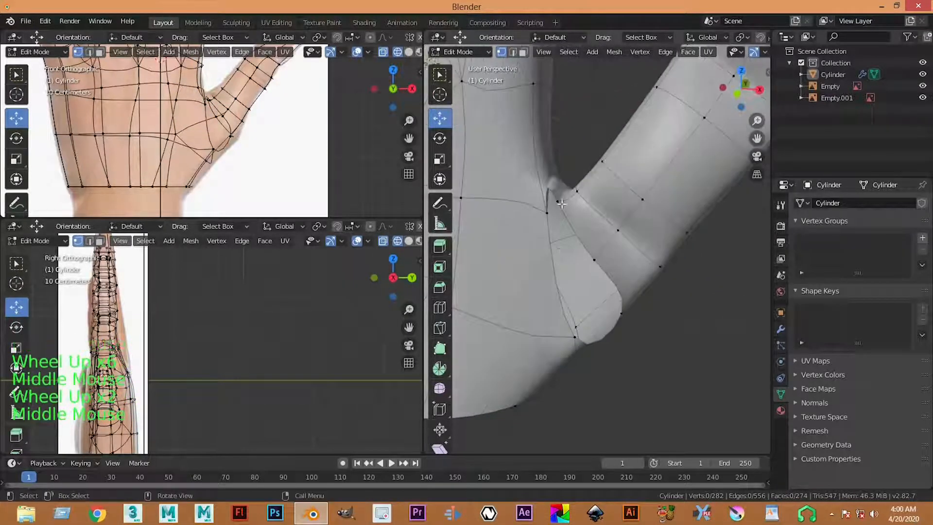
{"action": "left_click", "coordinate": [564, 209]}
{"action": "left_click_drag", "start_coordinate": [565, 199], "coordinate": [493, 171]}
{"action": "left_click", "coordinate": [540, 168]}
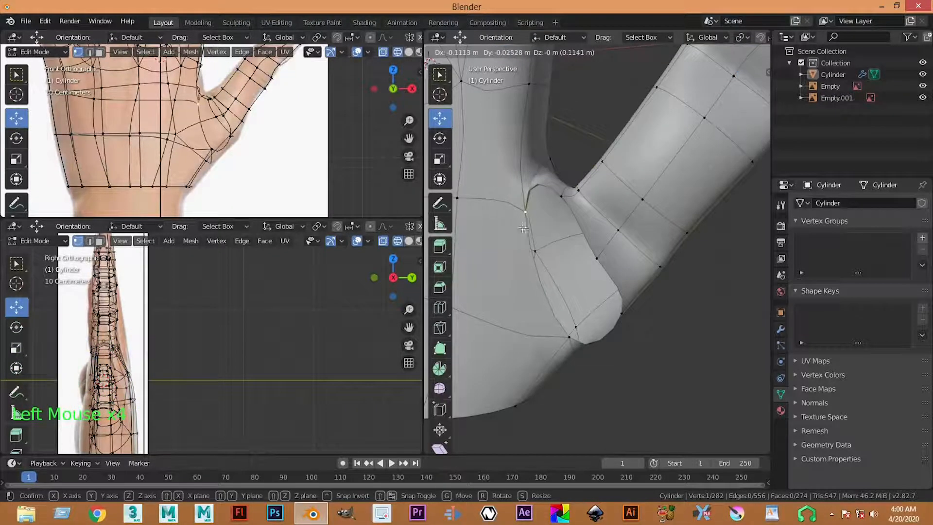
{"action": "left_click_drag", "start_coordinate": [523, 227], "coordinate": [522, 227]}
Add one centred loop cut across the palm at the level of the thumb gap
{"action": "left_click", "coordinate": [598, 265], "text": "shift"}
{"action": "middle_click_drag", "start_coordinate": [556, 336], "coordinate": [585, 273]}
{"action": "scroll", "coordinate": [548, 255], "scroll_direction": "down", "scroll_amount": 3}
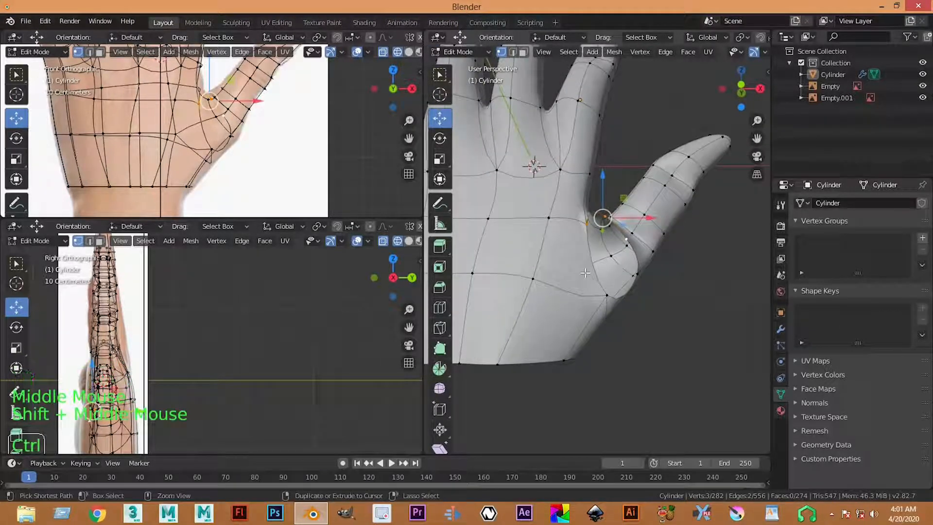
{"action": "key", "text": "ctrl+r"}
{"action": "left_click", "coordinate": [579, 267]}
{"action": "left_click", "coordinate": [579, 267]}
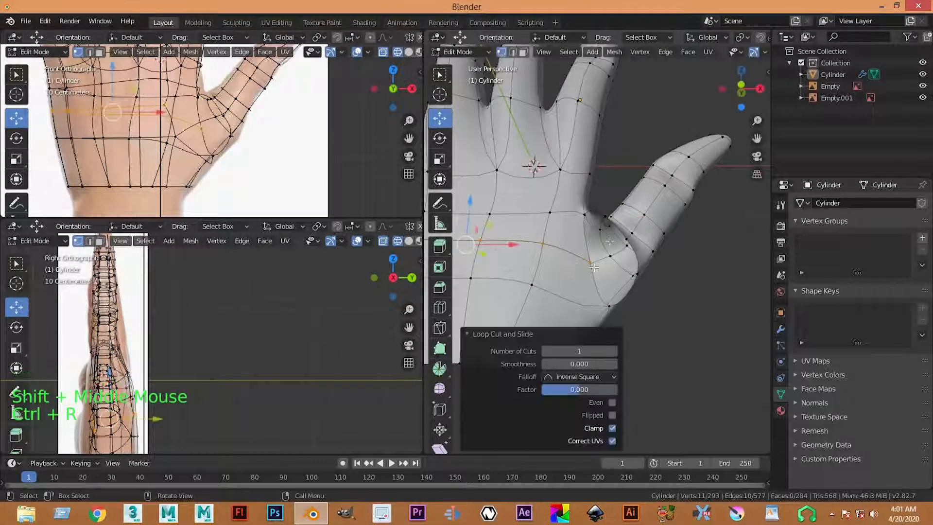
Fill the upper part of the gap between palm and thumb with a face from four vertices
{"action": "left_click", "coordinate": [590, 263]}
{"action": "left_click", "coordinate": [627, 239], "text": "shift"}
{"action": "left_click", "coordinate": [603, 215], "text": "shift"}
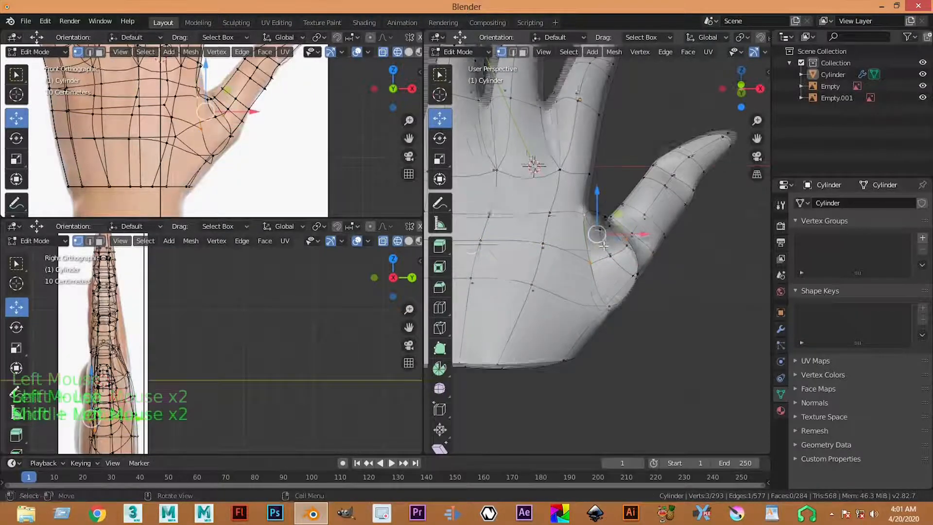
{"action": "middle_click_drag", "start_coordinate": [603, 215], "coordinate": [609, 227]}
{"action": "left_click", "coordinate": [603, 257], "text": "shift"}
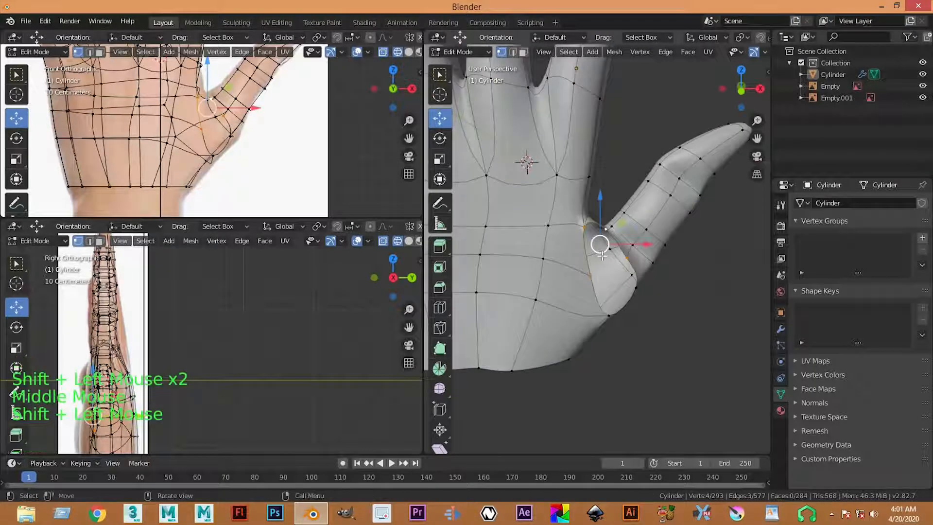
{"action": "key", "text": "f"}
Select the boundary loop of the remaining thumb gap, fill it with a face, and clear the selection
{"action": "scroll", "coordinate": [602, 256], "scroll_direction": "up", "scroll_amount": 1}
{"action": "middle_click_drag", "start_coordinate": [602, 255], "coordinate": [597, 284]}
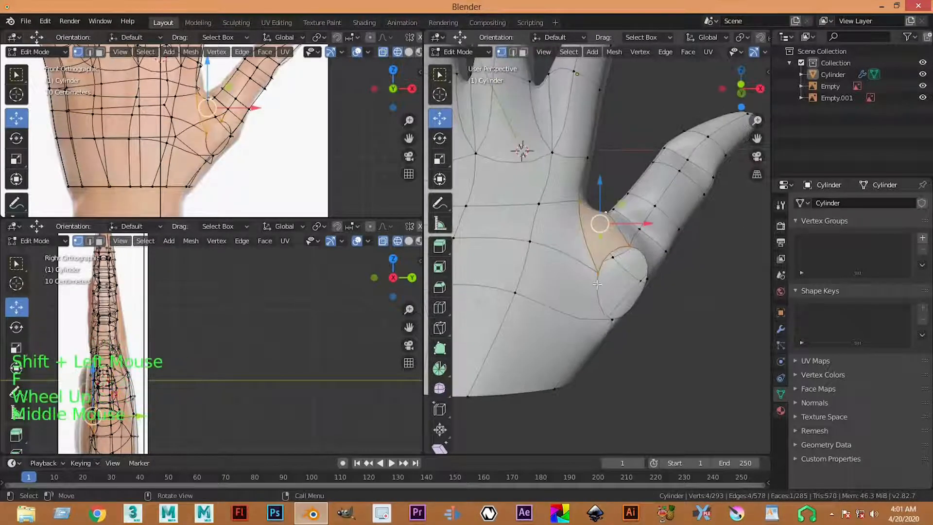
{"action": "left_click", "coordinate": [596, 314], "text": "alt"}
{"action": "key", "text": "f"}
{"action": "left_click", "coordinate": [594, 314]}
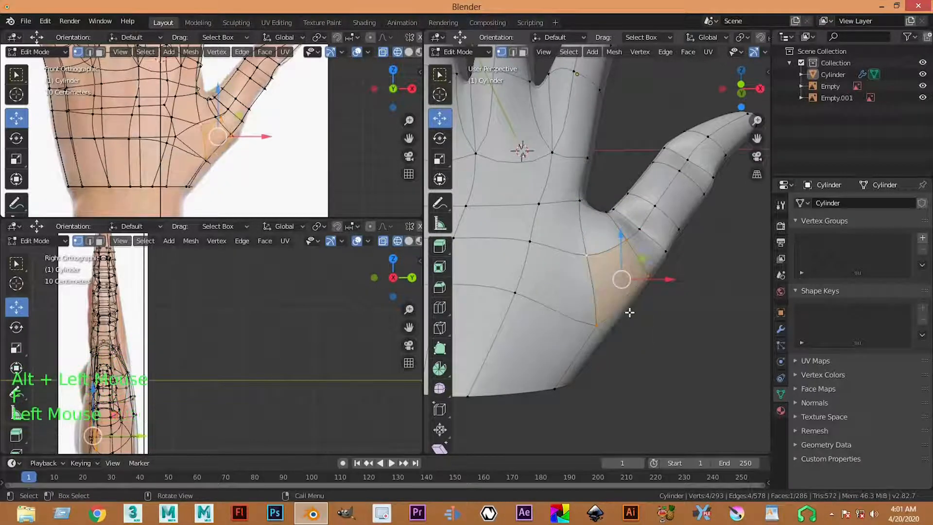
{"action": "scroll", "coordinate": [573, 335], "scroll_direction": "down", "scroll_amount": 6}
{"action": "left_click", "coordinate": [559, 340]}
Reposition individual vertices around the thumb base to smooth its transition into the palm
{"action": "middle_click_drag", "start_coordinate": [559, 340], "coordinate": [629, 260]}
{"action": "scroll", "coordinate": [540, 335], "scroll_direction": "up", "scroll_amount": 4}
{"action": "scroll", "coordinate": [559, 301], "scroll_direction": "up", "scroll_amount": 2}
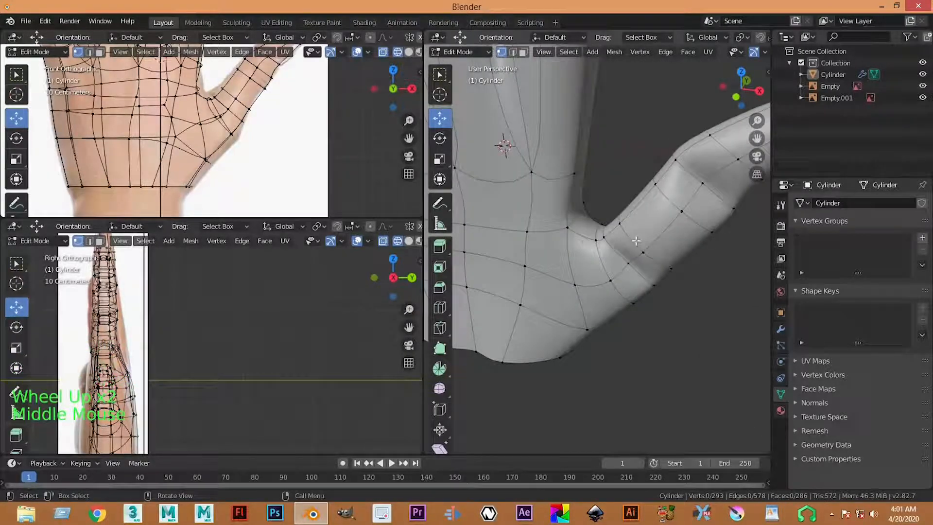
{"action": "scroll", "coordinate": [631, 272], "scroll_direction": "up", "scroll_amount": 1}
{"action": "middle_click_drag", "start_coordinate": [632, 273], "coordinate": [572, 241]}
{"action": "scroll", "coordinate": [598, 253], "scroll_direction": "down", "scroll_amount": 2}
{"action": "left_click", "coordinate": [601, 303]}
{"action": "middle_click_drag", "start_coordinate": [601, 304], "coordinate": [579, 262]}
{"action": "left_click_drag", "start_coordinate": [578, 263], "coordinate": [573, 257]}
{"action": "left_click_drag", "start_coordinate": [648, 278], "coordinate": [646, 277]}
{"action": "middle_click_drag", "start_coordinate": [646, 277], "coordinate": [624, 227]}
{"action": "left_click", "coordinate": [573, 243]}
{"action": "left_click_drag", "start_coordinate": [624, 226], "coordinate": [608, 226]}
{"action": "scroll", "coordinate": [608, 226], "scroll_direction": "down", "scroll_amount": 3}
{"action": "middle_click_drag", "start_coordinate": [608, 226], "coordinate": [626, 256]}
{"action": "scroll", "coordinate": [603, 209], "scroll_direction": "up", "scroll_amount": 4}
{"action": "left_click_drag", "start_coordinate": [625, 275], "coordinate": [620, 285]}
Return to Object Mode and examine the overall shape of the hand with the attached thumb
{"action": "key", "text": "Tab"}
{"action": "scroll", "coordinate": [631, 165], "scroll_direction": "down", "scroll_amount": 5}
{"action": "left_click", "coordinate": [615, 235]}
{"action": "scroll", "coordinate": [637, 164], "scroll_direction": "up", "scroll_amount": 2}
{"action": "scroll", "coordinate": [619, 174], "scroll_direction": "down", "scroll_amount": 1}
{"action": "middle_click_drag", "start_coordinate": [637, 166], "coordinate": [595, 246]}
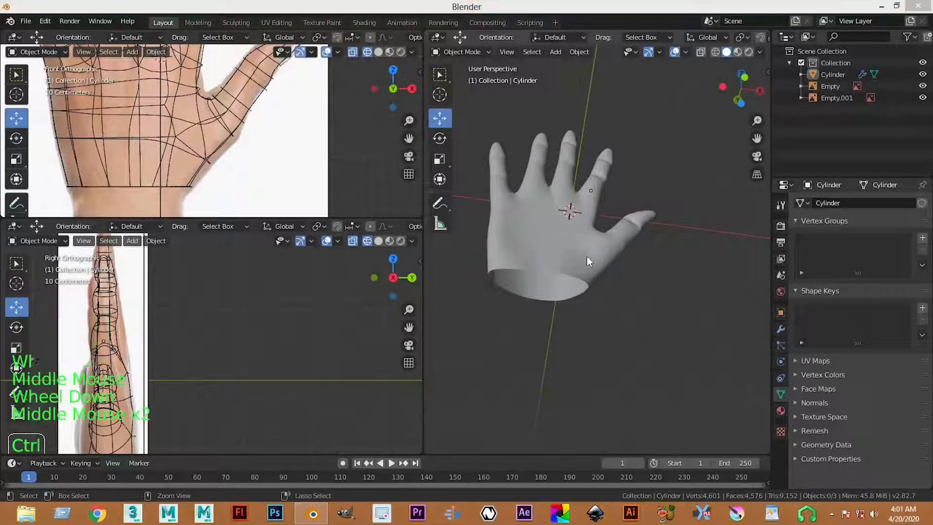
Save the file as Hand.blend in the hand folder under Chor Ki Musibat
{"action": "key", "text": "ctrl+s"}
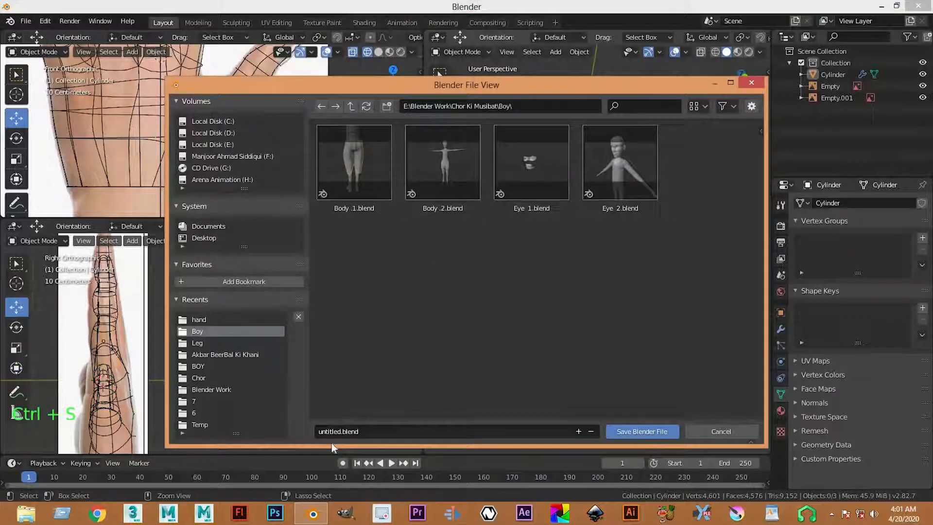
{"action": "left_click", "coordinate": [343, 432]}
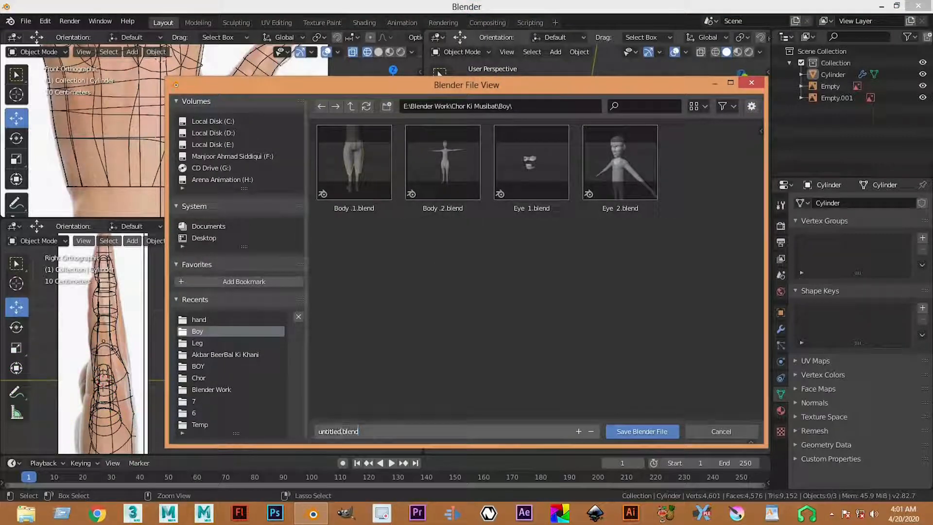
{"action": "left_click", "coordinate": [350, 107]}
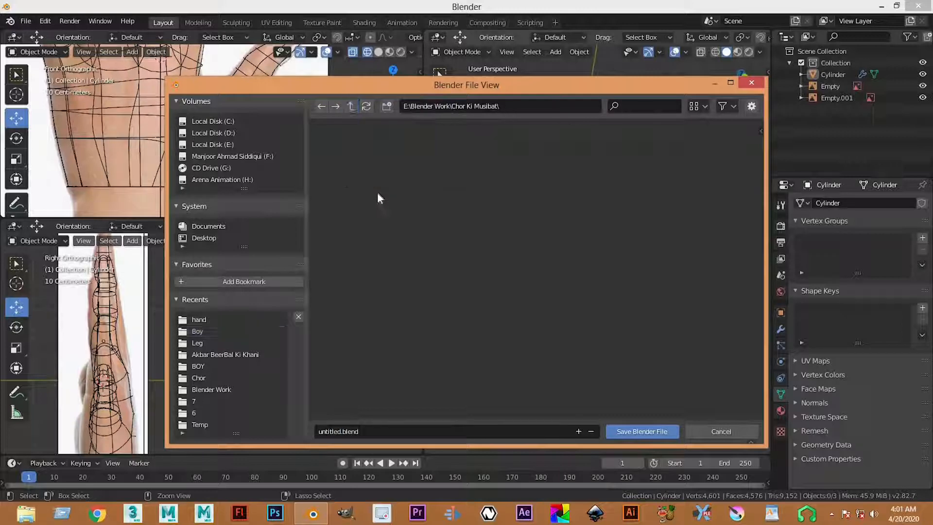
{"action": "left_click", "coordinate": [540, 180]}
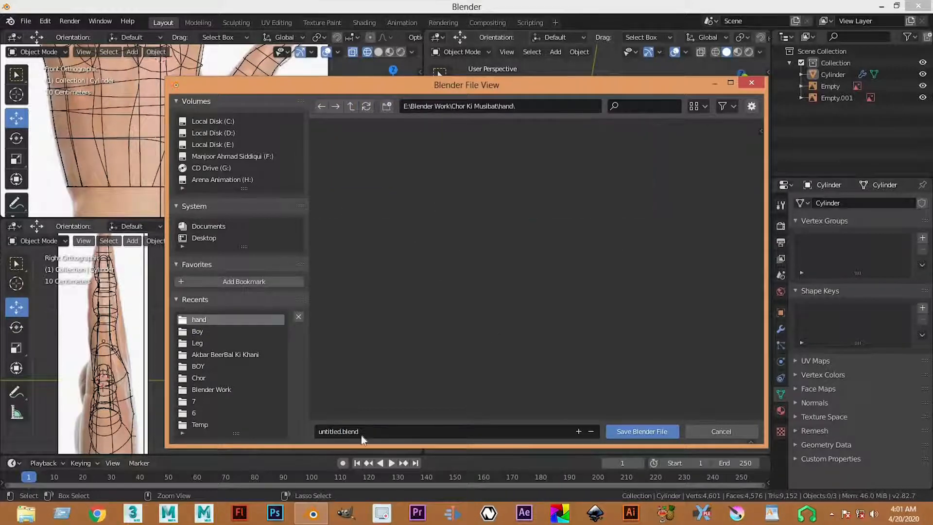
{"action": "left_click", "coordinate": [343, 432]}
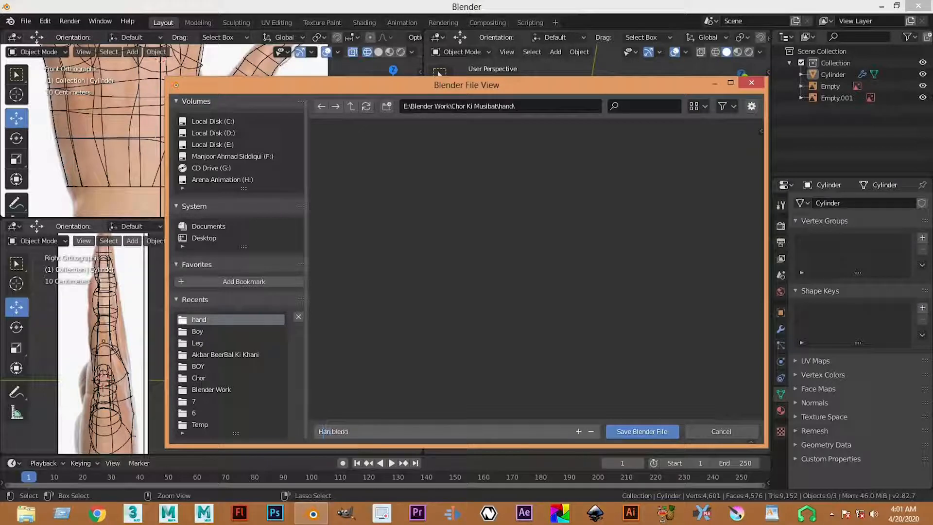
{"action": "type", "text": "Hand"}
{"action": "key", "text": "Return"}
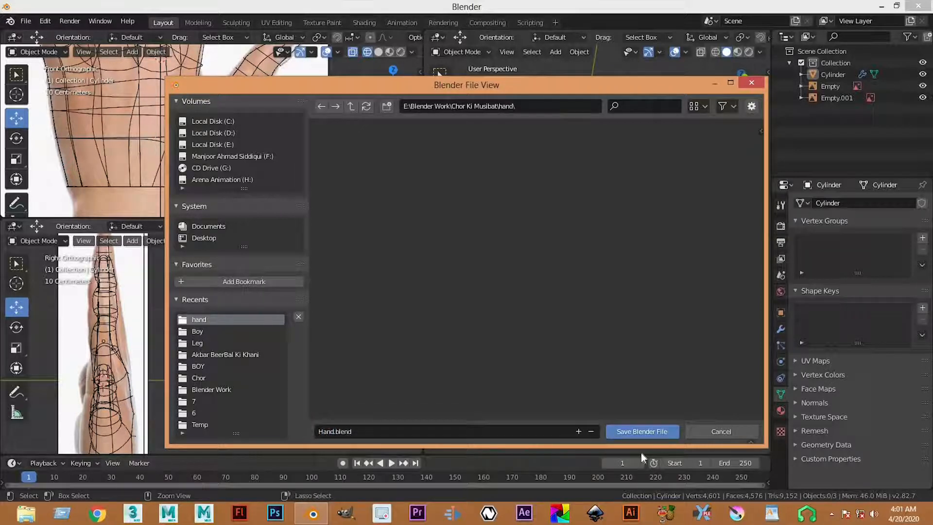
{"action": "left_click", "coordinate": [627, 432]}
Examine the hand from several angles, checking the thumb joint, the palm and the fingers
{"action": "scroll", "coordinate": [543, 190], "scroll_direction": "up", "scroll_amount": 2}
{"action": "middle_click_drag", "start_coordinate": [542, 190], "coordinate": [719, 228]}
{"action": "scroll", "coordinate": [451, 244], "scroll_direction": "down", "scroll_amount": 4}
{"action": "middle_click_drag", "start_coordinate": [451, 244], "coordinate": [578, 292]}
{"action": "scroll", "coordinate": [550, 287], "scroll_direction": "up", "scroll_amount": 5}
{"action": "scroll", "coordinate": [717, 352], "scroll_direction": "up", "scroll_amount": 1}
{"action": "scroll", "coordinate": [632, 243], "scroll_direction": "down", "scroll_amount": 3}
{"action": "scroll", "coordinate": [213, 160], "scroll_direction": "down", "scroll_amount": 3}
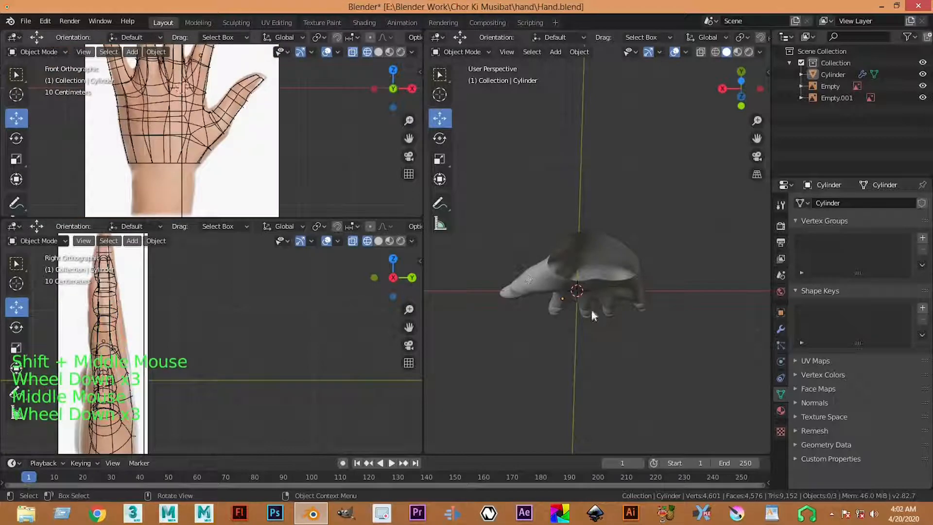
{"action": "scroll", "coordinate": [603, 237], "scroll_direction": "down", "scroll_amount": 1}
{"action": "scroll", "coordinate": [603, 234], "scroll_direction": "up", "scroll_amount": 1}
{"action": "middle_click_drag", "start_coordinate": [604, 234], "coordinate": [568, 199]}
{"action": "scroll", "coordinate": [616, 204], "scroll_direction": "up", "scroll_amount": 2}
In Edit Mode, make a knife cut from the palm vertex to the vertex at the thumb web
{"action": "left_click", "coordinate": [617, 204]}
{"action": "key", "text": "Tab"}
{"action": "scroll", "coordinate": [617, 204], "scroll_direction": "up", "scroll_amount": 1}
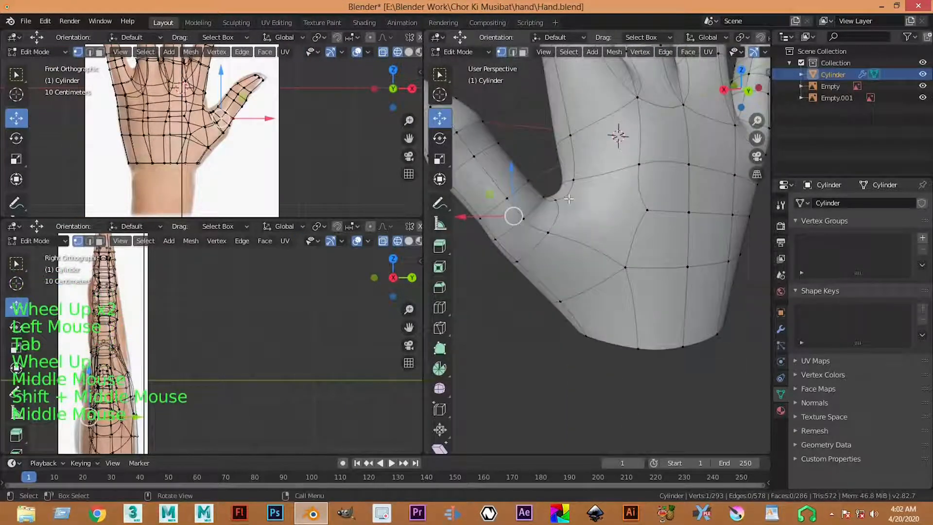
{"action": "left_click", "coordinate": [625, 265]}
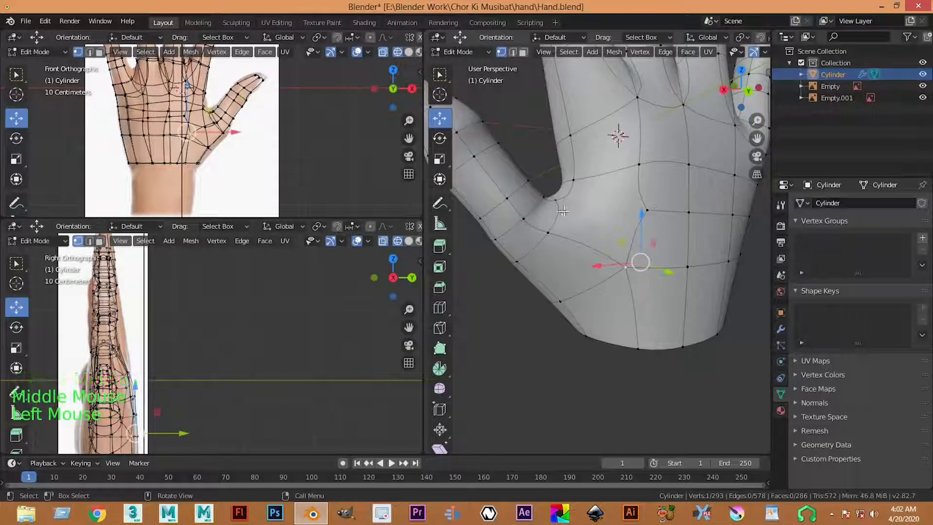
{"action": "scroll", "coordinate": [603, 207], "scroll_direction": "down", "scroll_amount": 2}
{"action": "middle_click_drag", "start_coordinate": [603, 207], "coordinate": [597, 244]}
{"action": "scroll", "coordinate": [600, 220], "scroll_direction": "up", "scroll_amount": 1}
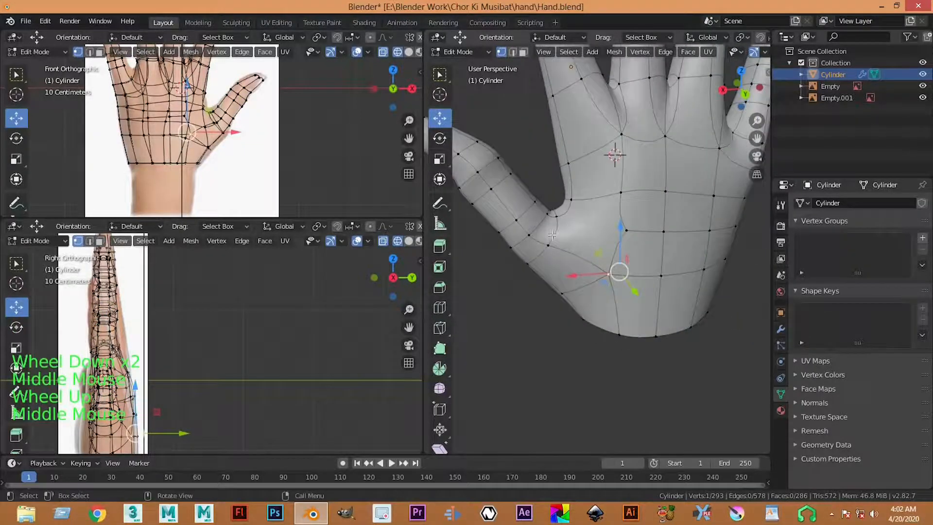
{"action": "key", "text": "k"}
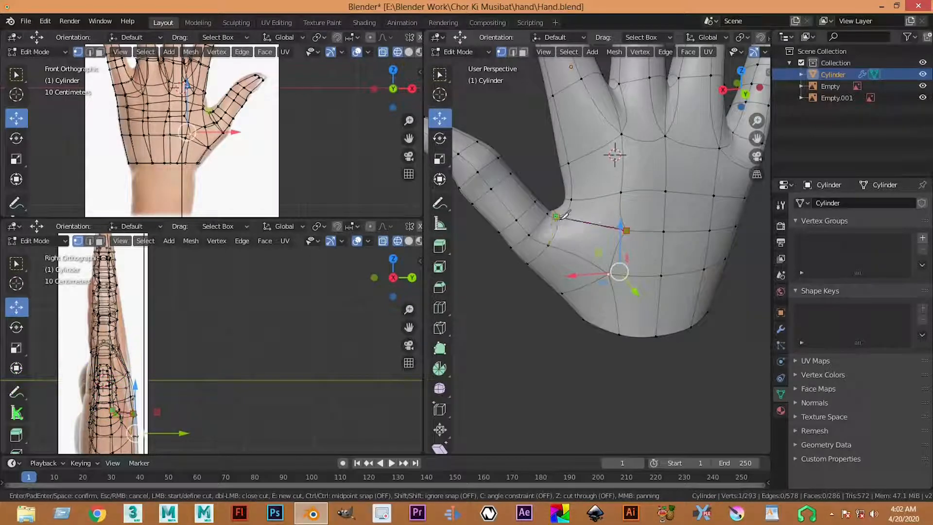
{"action": "key", "text": "Return"}
Examine the topology around the palm, knuckles and finger bases up close
{"action": "scroll", "coordinate": [569, 229], "scroll_direction": "up", "scroll_amount": 1}
{"action": "middle_click_drag", "start_coordinate": [570, 229], "coordinate": [653, 275]}
{"action": "scroll", "coordinate": [673, 314], "scroll_direction": "down", "scroll_amount": 3}
{"action": "scroll", "coordinate": [627, 272], "scroll_direction": "up", "scroll_amount": 3}
{"action": "scroll", "coordinate": [615, 258], "scroll_direction": "down", "scroll_amount": 2}
{"action": "middle_click_drag", "start_coordinate": [621, 220], "coordinate": [583, 248], "text": "shift"}
{"action": "scroll", "coordinate": [577, 159], "scroll_direction": "up", "scroll_amount": 1, "text": "shift"}
{"action": "scroll", "coordinate": [577, 159], "scroll_direction": "down", "scroll_amount": 1}
{"action": "scroll", "coordinate": [558, 167], "scroll_direction": "up", "scroll_amount": 2}
{"action": "scroll", "coordinate": [619, 238], "scroll_direction": "up", "scroll_amount": 1}
{"action": "scroll", "coordinate": [618, 239], "scroll_direction": "up", "scroll_amount": 1, "text": "shift"}
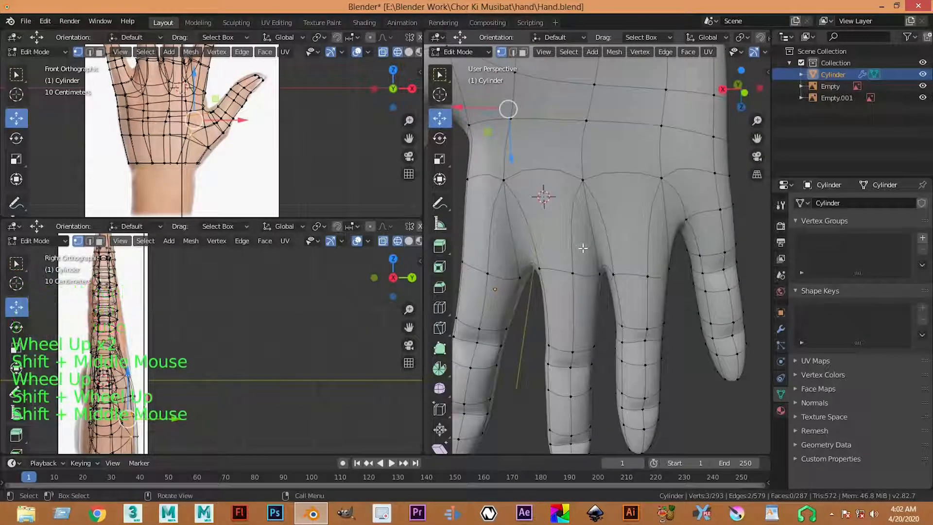
Try a knife cut across the edges running from the knuckle to the web beside the middle finger, then undo it
{"action": "key", "text": "2"}
{"action": "left_click", "coordinate": [573, 234]}
{"action": "left_click", "coordinate": [594, 248], "text": "shift"}
{"action": "left_click", "coordinate": [601, 202], "text": "shift"}
{"action": "right_click", "coordinate": [600, 202]}
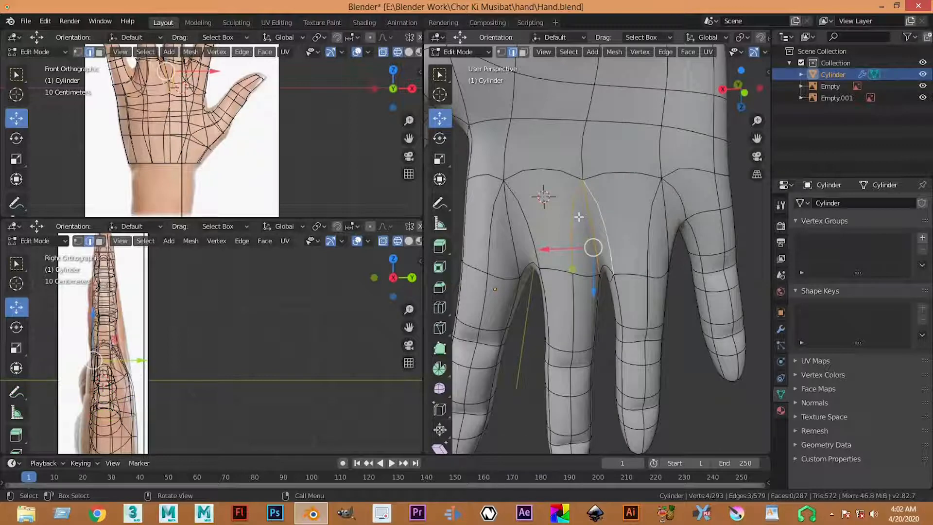
{"action": "key", "text": "k"}
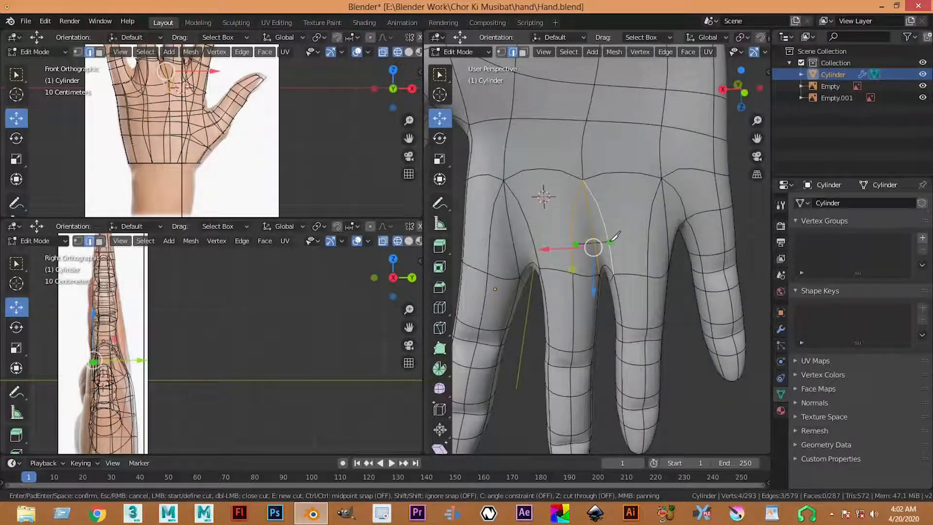
{"action": "left_click", "coordinate": [611, 241]}
{"action": "key", "text": "Return"}
{"action": "key", "text": "ctrl+z"}
{"action": "key", "text": "ctrl+z"}
{"action": "key", "text": "ctrl+z"}
{"action": "key", "text": "ctrl+z"}
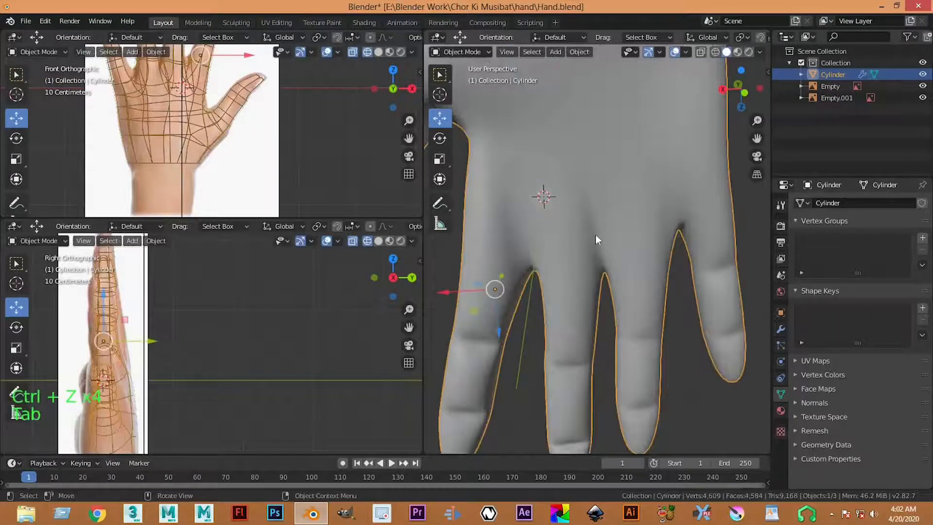
Examine the smoothed hand in Object Mode and compare its wrist end with the front reference image
{"action": "key", "text": "Tab"}
{"action": "scroll", "coordinate": [598, 243], "scroll_direction": "down", "scroll_amount": 6}
{"action": "left_click", "coordinate": [658, 352]}
{"action": "left_click", "coordinate": [362, 197]}
{"action": "left_click", "coordinate": [274, 145]}
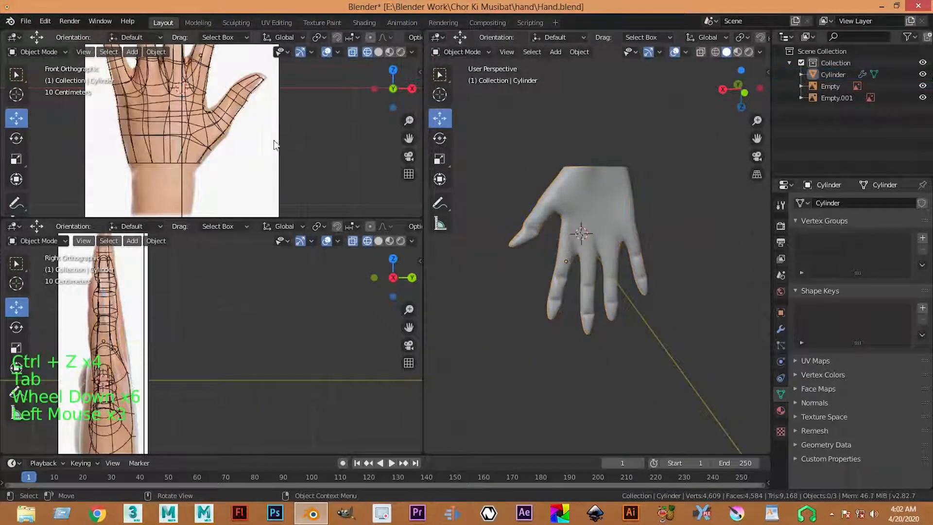
{"action": "scroll", "coordinate": [275, 144], "scroll_direction": "down", "scroll_amount": 3}
{"action": "key", "text": "ctrl+space"}
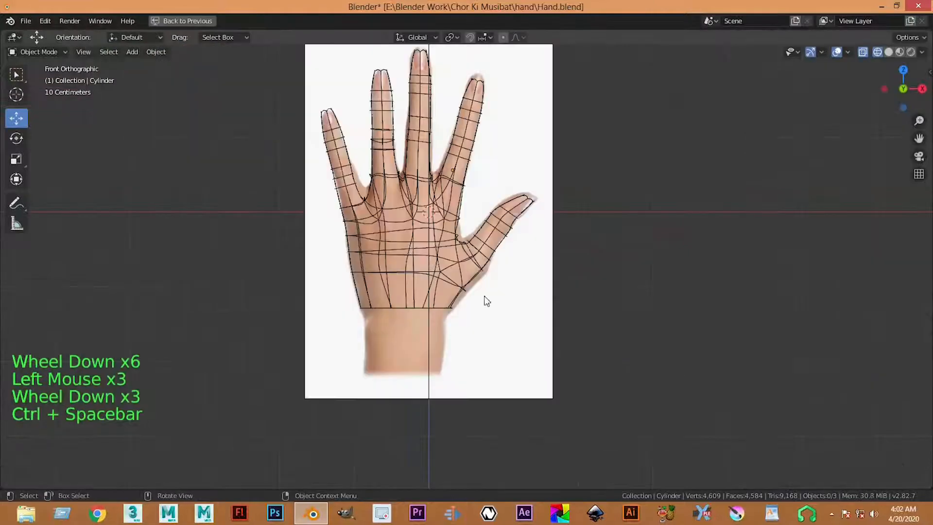
{"action": "left_click", "coordinate": [500, 332]}
{"action": "scroll", "coordinate": [501, 332], "scroll_direction": "up", "scroll_amount": 3}
{"action": "middle_click_drag", "start_coordinate": [462, 375], "coordinate": [577, 307], "text": "shift"}
{"action": "left_click", "coordinate": [510, 229]}
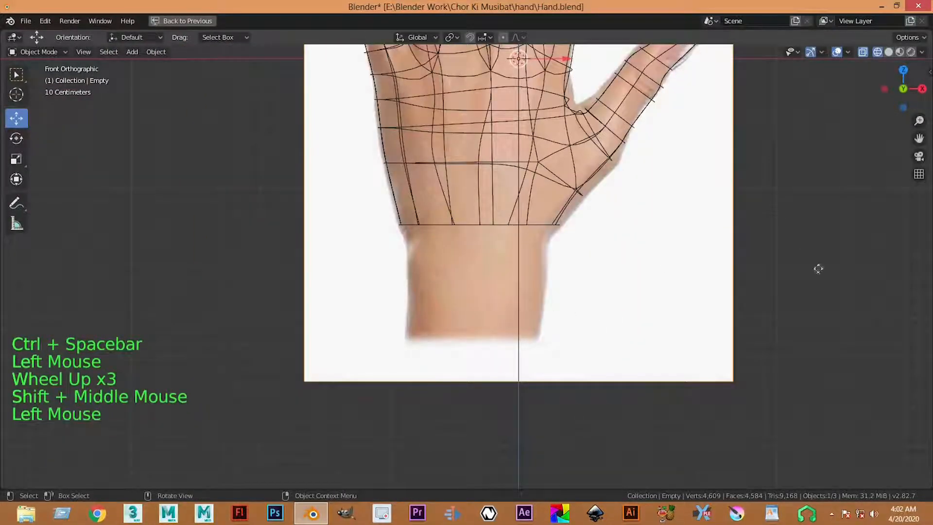
Put the hand mesh back in Edit Mode and select the open wrist edge loop in the enlarged front view
{"action": "key", "text": "ctrl+space"}
{"action": "left_click", "coordinate": [606, 265]}
{"action": "scroll", "coordinate": [606, 264], "scroll_direction": "up", "scroll_amount": 2}
{"action": "scroll", "coordinate": [606, 265], "scroll_direction": "up", "scroll_amount": 1}
{"action": "key", "text": "Tab"}
{"action": "scroll", "coordinate": [606, 273], "scroll_direction": "up", "scroll_amount": 2}
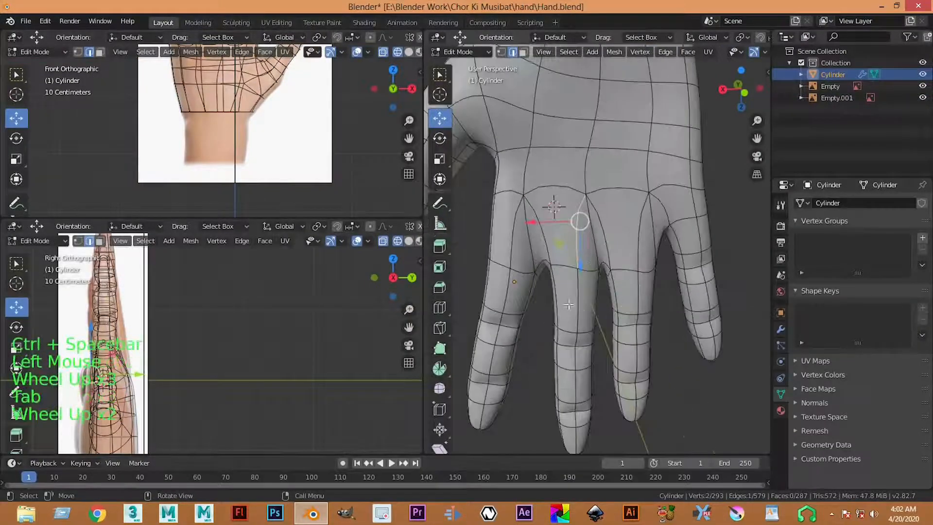
{"action": "key", "text": "ctrl+space"}
{"action": "key", "text": "ctrl+space"}
{"action": "key", "text": "ctrl+space"}
{"action": "key", "text": "ctrl+space"}
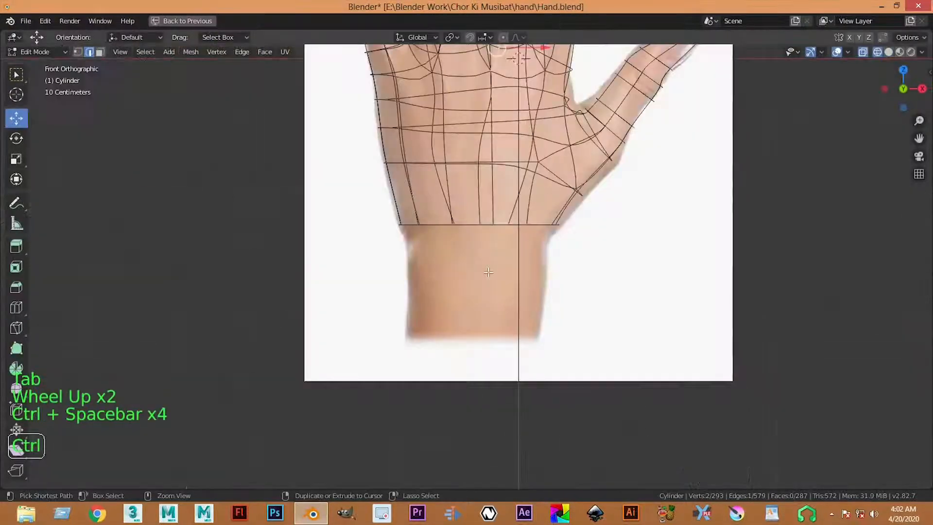
{"action": "left_click", "coordinate": [517, 233]}
{"action": "left_click", "coordinate": [525, 229], "text": "alt"}
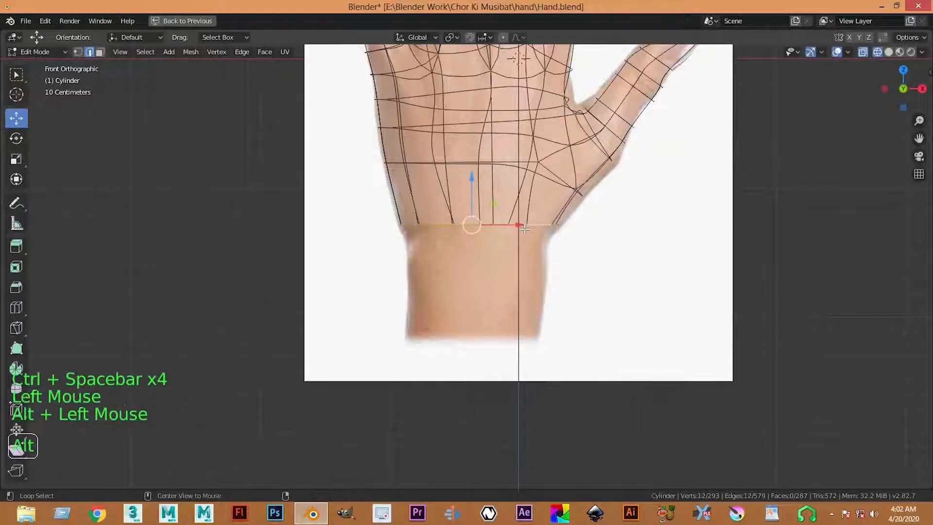
Extrude the wrist loop about 0.1 m downward and scale it to about 0.87 to fit the reference wrist
{"action": "key", "text": "e"}
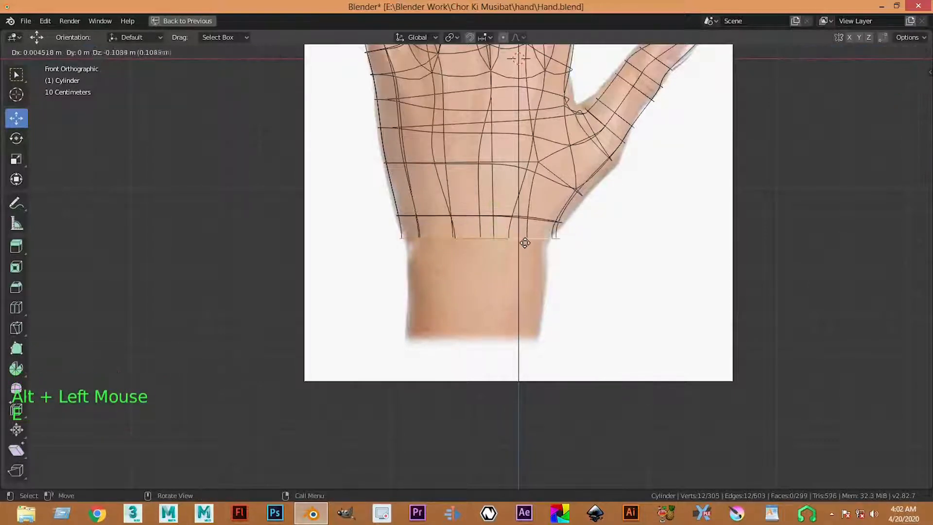
{"action": "left_click", "coordinate": [523, 240]}
{"action": "key", "text": "s"}
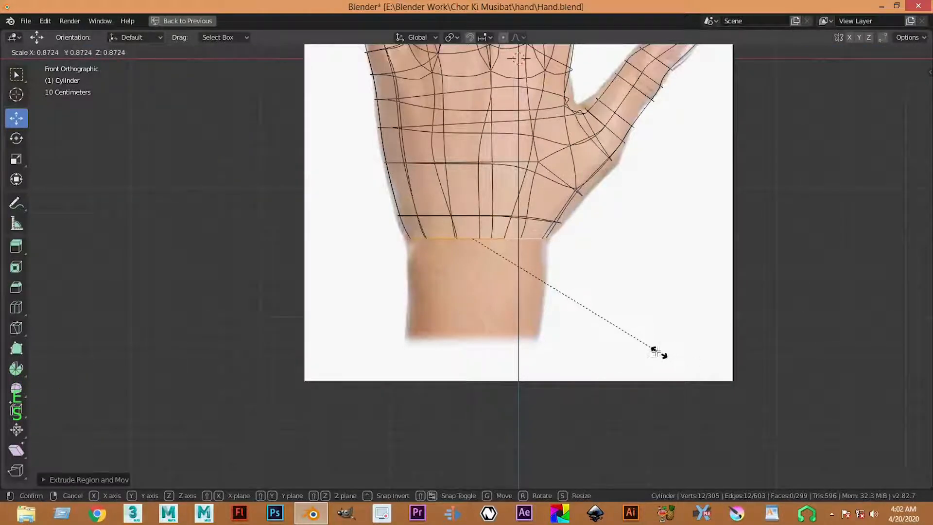
{"action": "left_click", "coordinate": [658, 352]}
{"action": "left_click", "coordinate": [555, 269]}
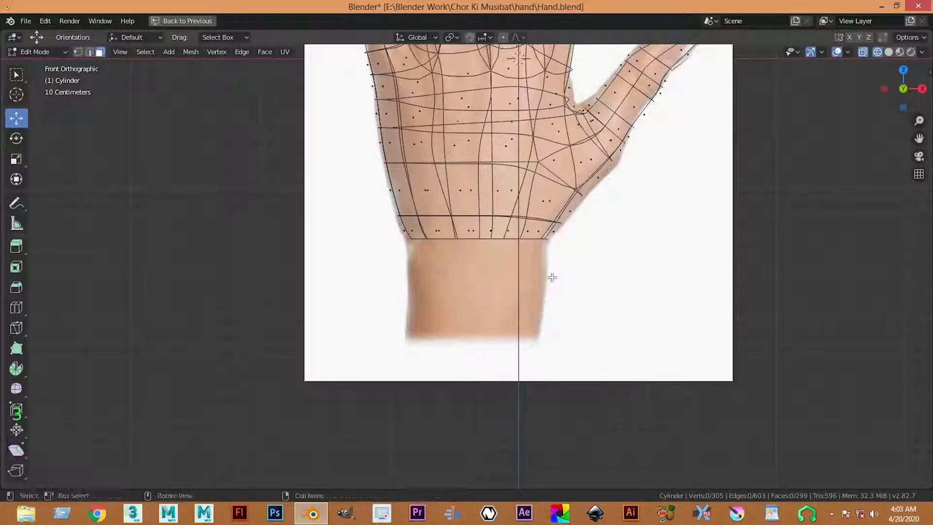
Restore the wrist loop selection, extrude it down to the reference forearm's end and flatten it with scale 0 along Z
{"action": "key", "text": "2"}
{"action": "key", "text": "ctrl+z"}
{"action": "key", "text": "e"}
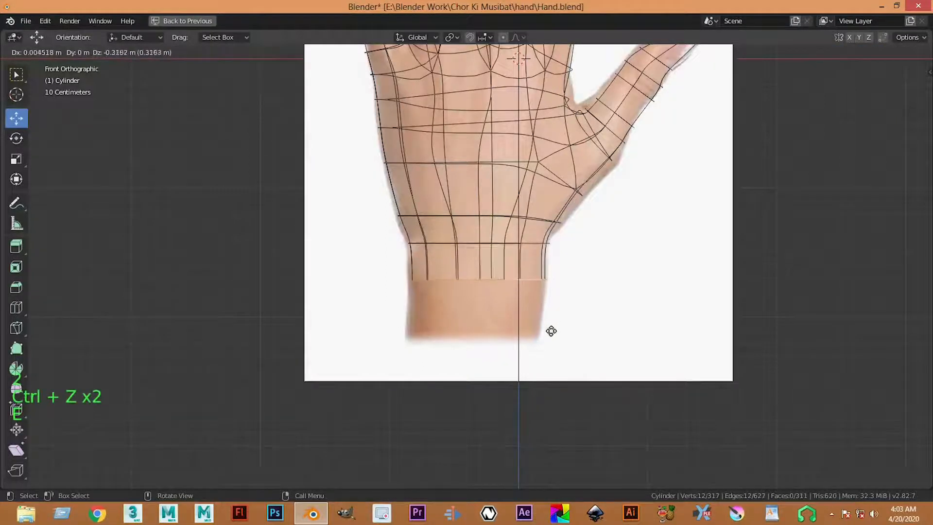
{"action": "left_click", "coordinate": [554, 382]}
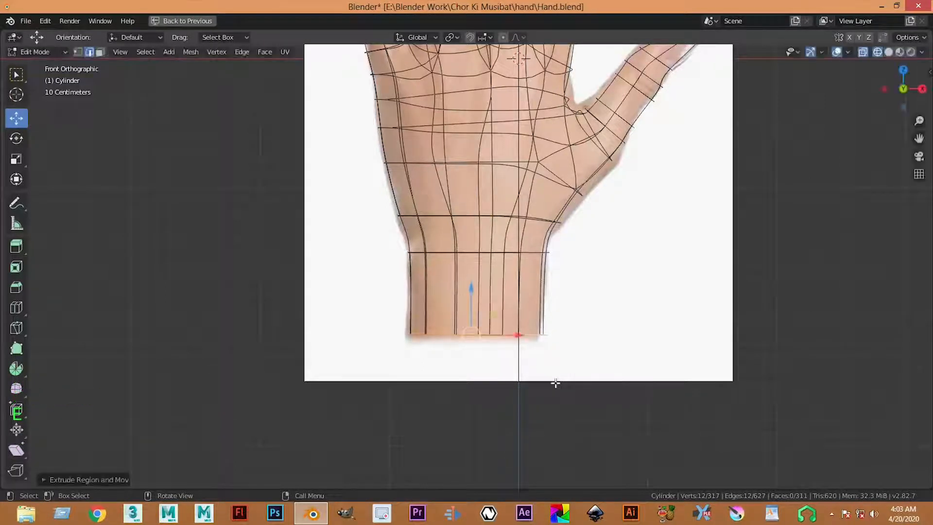
{"action": "key", "text": "s"}
{"action": "key", "text": "z"}
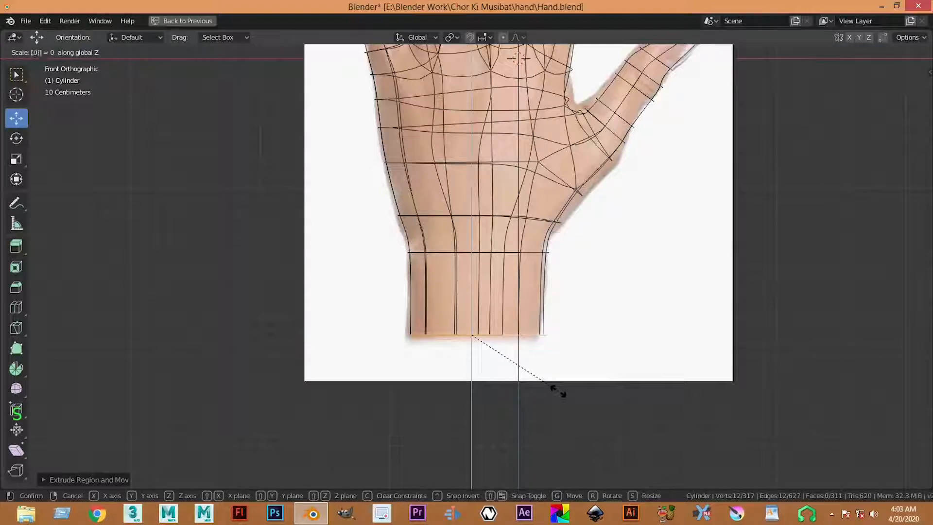
{"action": "key", "text": "Return"}
In the right side view, scale and shift the forearm's end loop along Y to match the reference outline
{"action": "scroll", "coordinate": [641, 350], "scroll_direction": "down", "scroll_amount": 5}
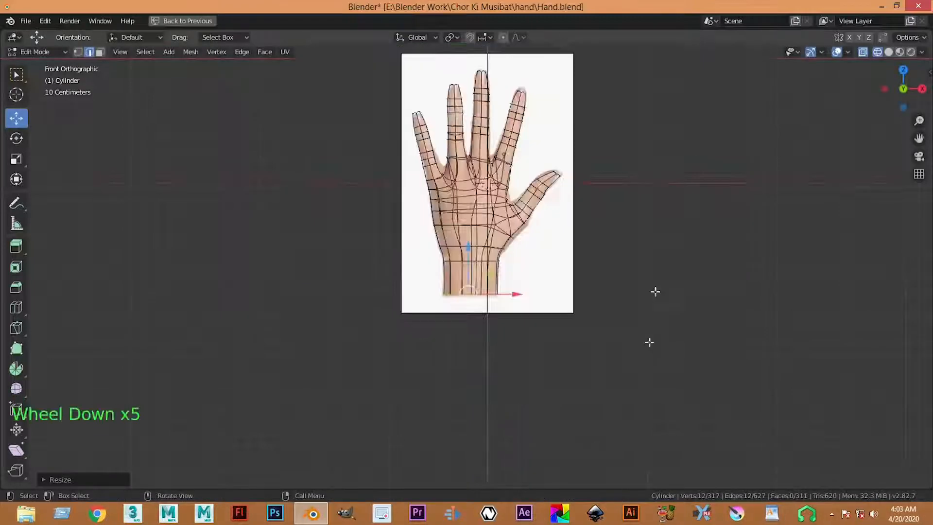
{"action": "key", "text": "ctrl+space"}
{"action": "key", "text": "ctrl+space"}
{"action": "key", "text": "ctrl+space"}
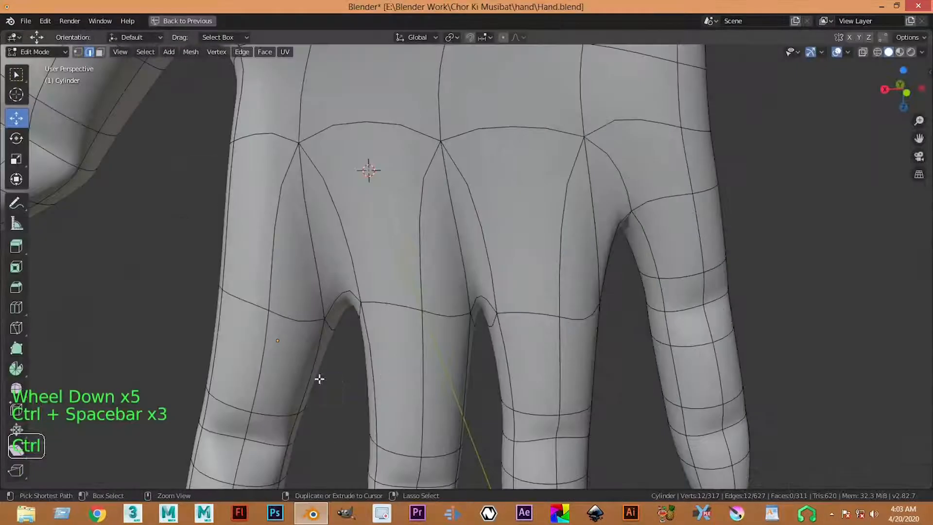
{"action": "key", "text": "ctrl+space"}
{"action": "key", "text": "ctrl+space"}
{"action": "middle_click_drag", "start_coordinate": [348, 378], "coordinate": [406, 289], "text": "shift"}
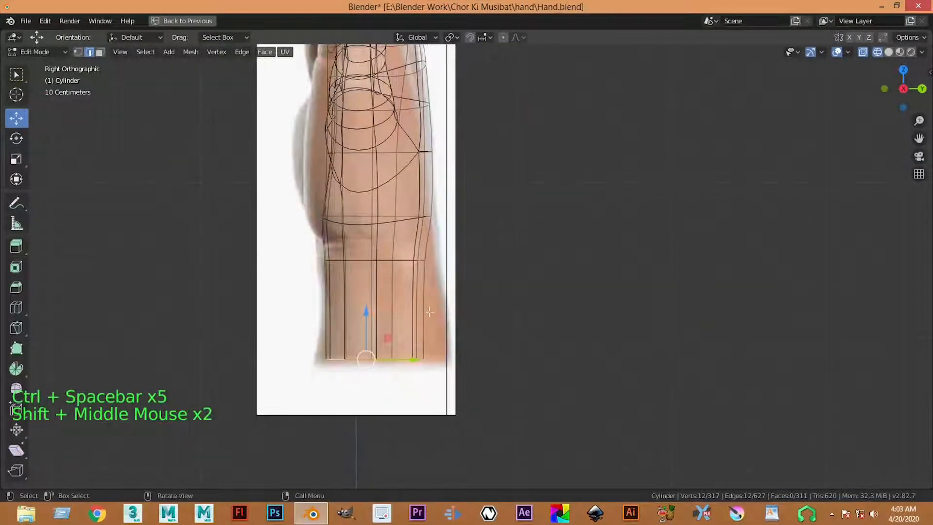
{"action": "key", "text": "s"}
{"action": "key", "text": "x"}
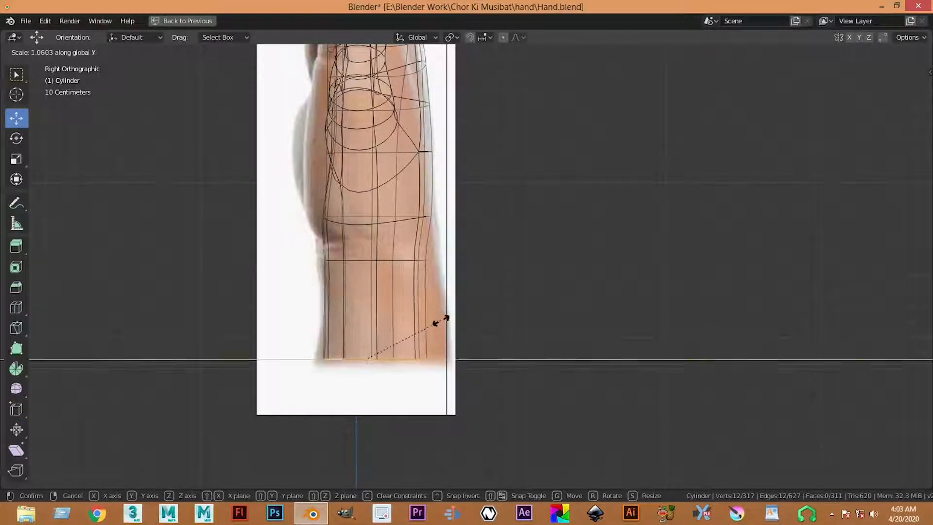
{"action": "left_click", "coordinate": [421, 349]}
{"action": "left_click_drag", "start_coordinate": [428, 363], "coordinate": [512, 355]}
{"action": "key", "text": "s"}
{"action": "key", "text": "y"}
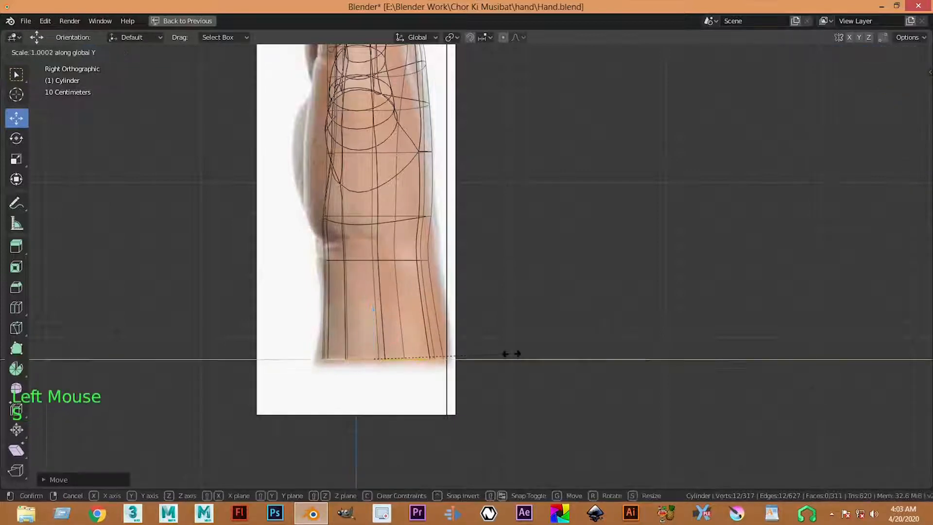
{"action": "left_click", "coordinate": [515, 354]}
Select the edge loop at the wrist and scale it along Y to fit the side reference
{"action": "left_click", "coordinate": [403, 261], "text": "alt"}
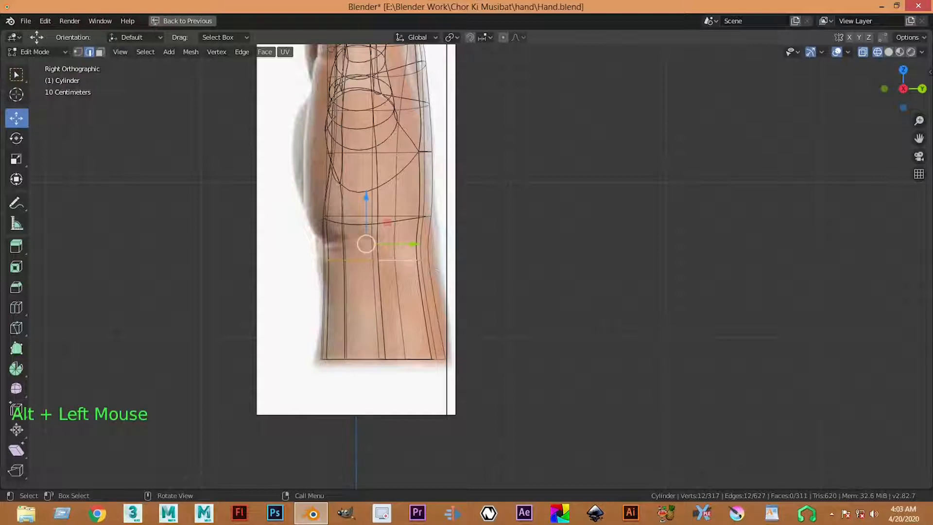
{"action": "key", "text": "s"}
{"action": "key", "text": "y"}
{"action": "left_click", "coordinate": [486, 214]}
{"action": "scroll", "coordinate": [521, 230], "scroll_direction": "down", "scroll_amount": 3}
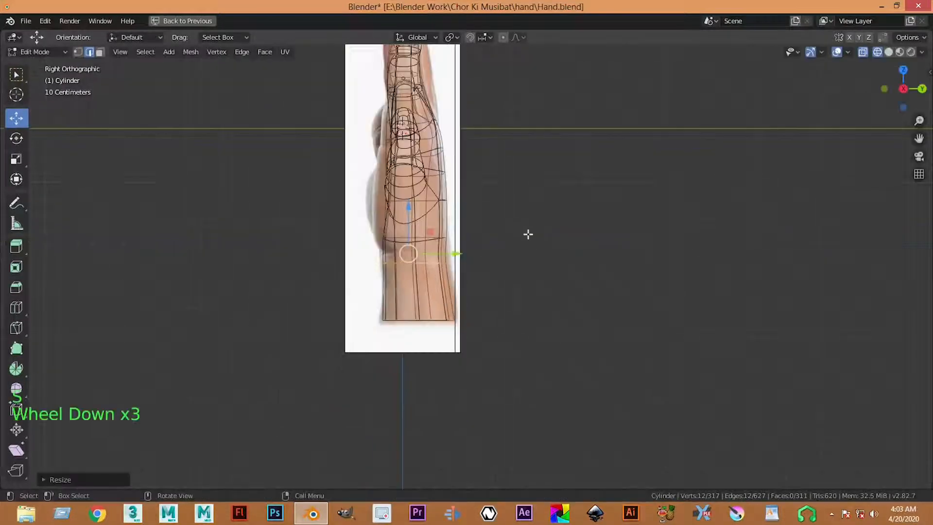
Examine the extended wrist and forearm in the enlarged perspective view
{"action": "key", "text": "ctrl+space"}
{"action": "key", "text": "ctrl+space"}
{"action": "key", "text": "ctrl+space"}
{"action": "scroll", "coordinate": [728, 208], "scroll_direction": "down", "scroll_amount": 6}
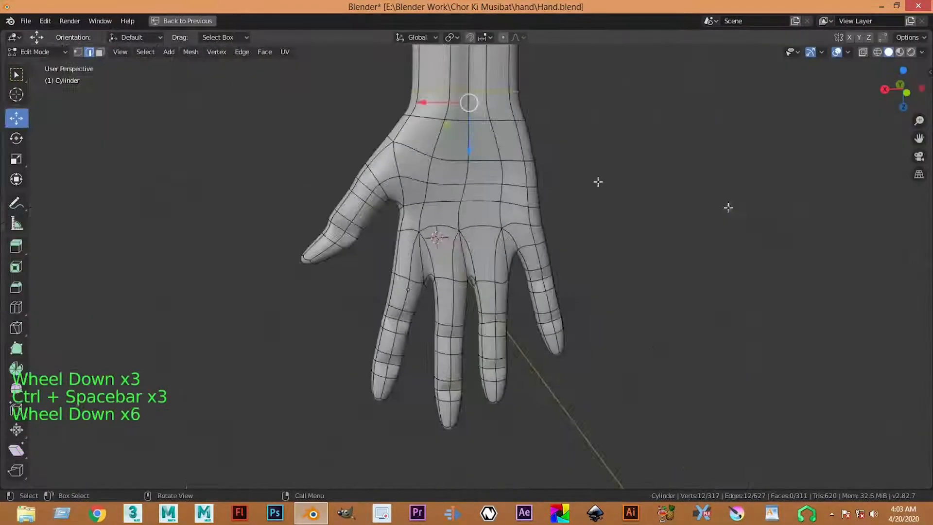
{"action": "left_click", "coordinate": [728, 207]}
{"action": "scroll", "coordinate": [579, 223], "scroll_direction": "down", "scroll_amount": 4}
{"action": "middle_click_drag", "start_coordinate": [579, 222], "coordinate": [506, 209]}
{"action": "scroll", "coordinate": [503, 194], "scroll_direction": "up", "scroll_amount": 3}
{"action": "left_click", "coordinate": [500, 184]}
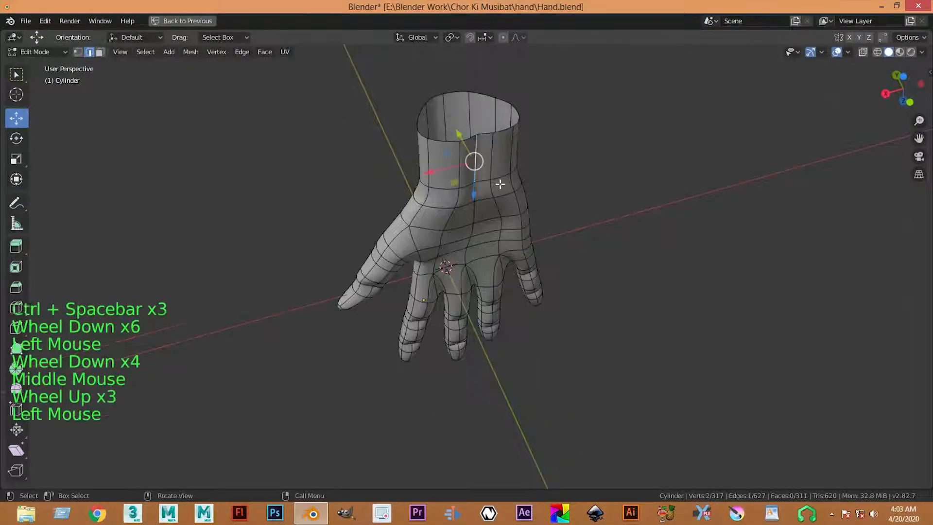
In vertex select mode, move a palm-side forearm vertex -0.226 m along Y and adjust its neighbour
{"action": "key", "text": "1"}
{"action": "left_click", "coordinate": [493, 170]}
{"action": "mouse_move", "coordinate": [496, 175]}
{"action": "middle_mouse_down"}
{"action": "mouse_move", "coordinate": [509, 189]}
{"action": "mouse_move", "coordinate": [479, 179]}
{"action": "middle_mouse_up"}
{"action": "left_click_drag", "start_coordinate": [480, 180], "coordinate": [475, 161]}
{"action": "left_click", "coordinate": [489, 224]}
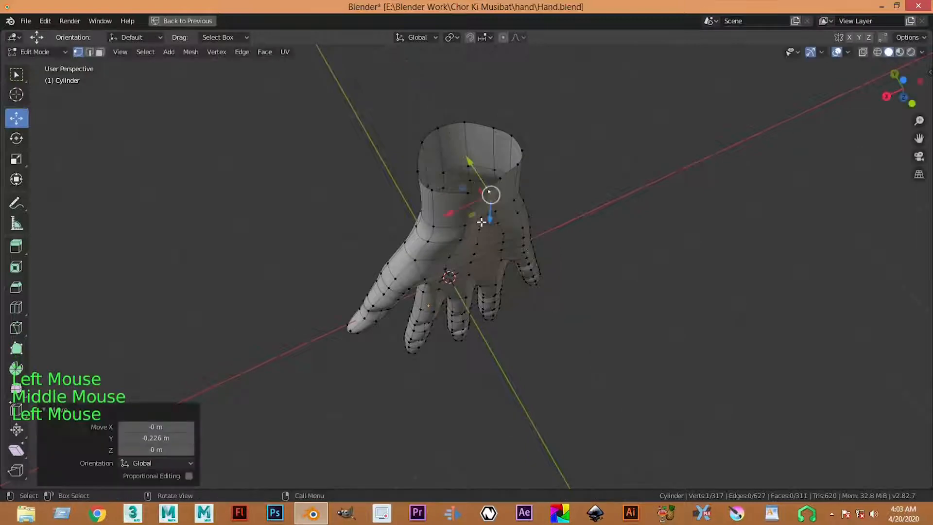
{"action": "left_click_drag", "start_coordinate": [463, 185], "coordinate": [466, 190]}
{"action": "left_click", "coordinate": [638, 202]}
Move the two vertices of a palm-side forearm edge -0.0737 m along Y
{"action": "middle_click_drag", "start_coordinate": [638, 202], "coordinate": [623, 163]}
{"action": "left_click", "coordinate": [603, 168]}
{"action": "left_click", "coordinate": [603, 168]}
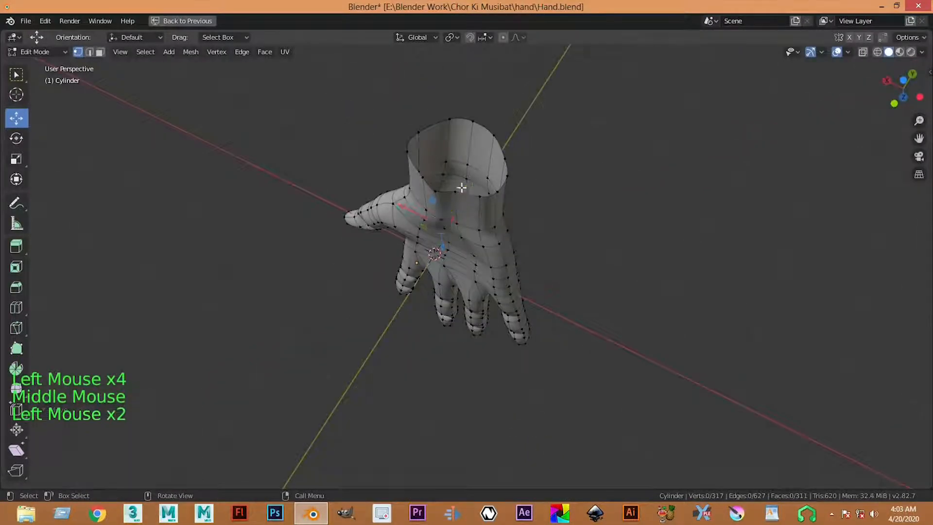
{"action": "scroll", "coordinate": [447, 146], "scroll_direction": "up", "scroll_amount": 2}
{"action": "left_click", "coordinate": [447, 139]}
{"action": "left_click", "coordinate": [451, 195], "text": "shift"}
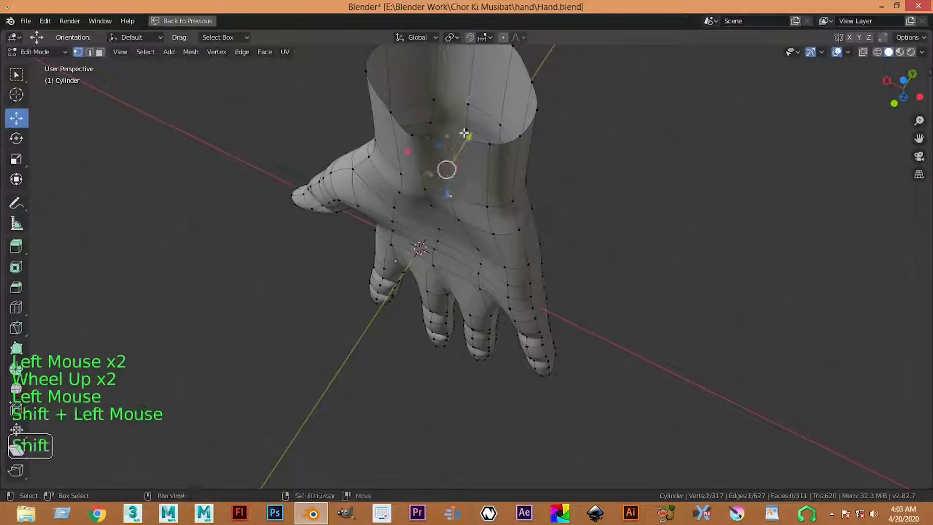
{"action": "left_click_drag", "start_coordinate": [461, 152], "coordinate": [456, 166]}
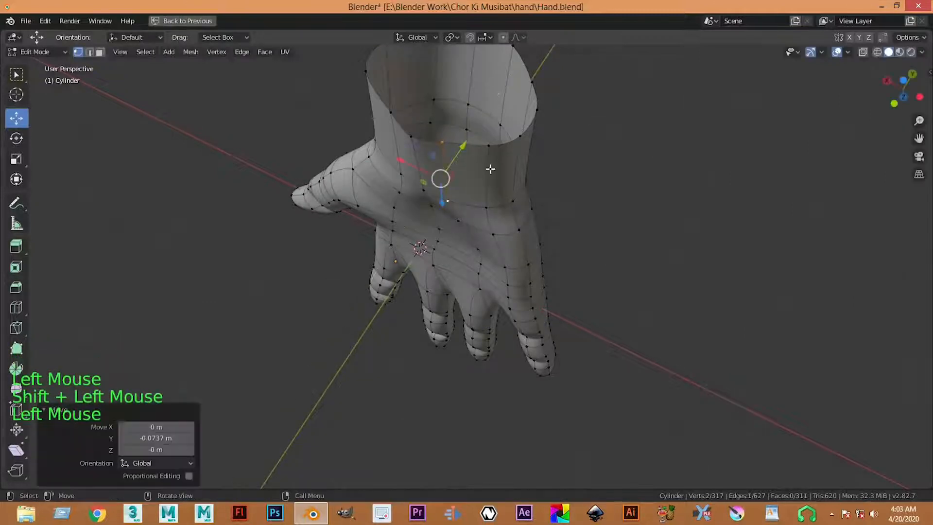
Round the forearm's open rim by shifting a palm-side vertex along Y and a thumb-side vertex 0.102 m along X
{"action": "left_click", "coordinate": [443, 140]}
{"action": "left_click_drag", "start_coordinate": [459, 111], "coordinate": [444, 150]}
{"action": "left_click", "coordinate": [444, 150]}
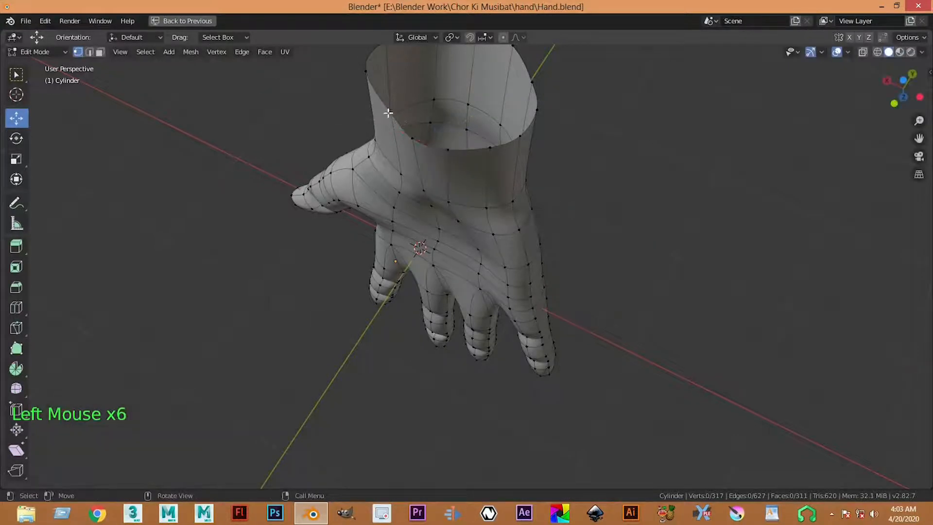
{"action": "left_click_drag", "start_coordinate": [362, 103], "coordinate": [343, 95]}
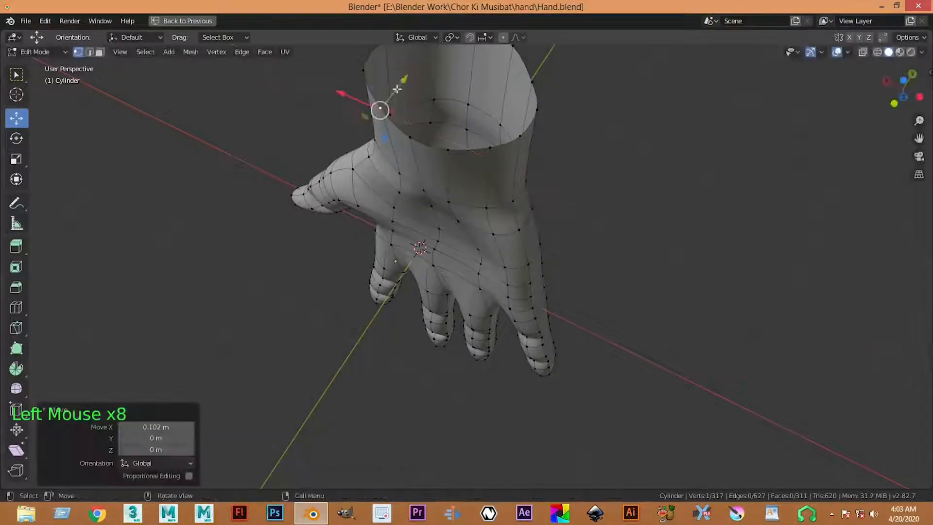
{"action": "left_click", "coordinate": [389, 93]}
{"action": "left_click", "coordinate": [752, 221]}
Examine the smoothed hand and forearm in Object Mode, and check the palm and wrist topology in Edit Mode
{"action": "key", "text": "Tab"}
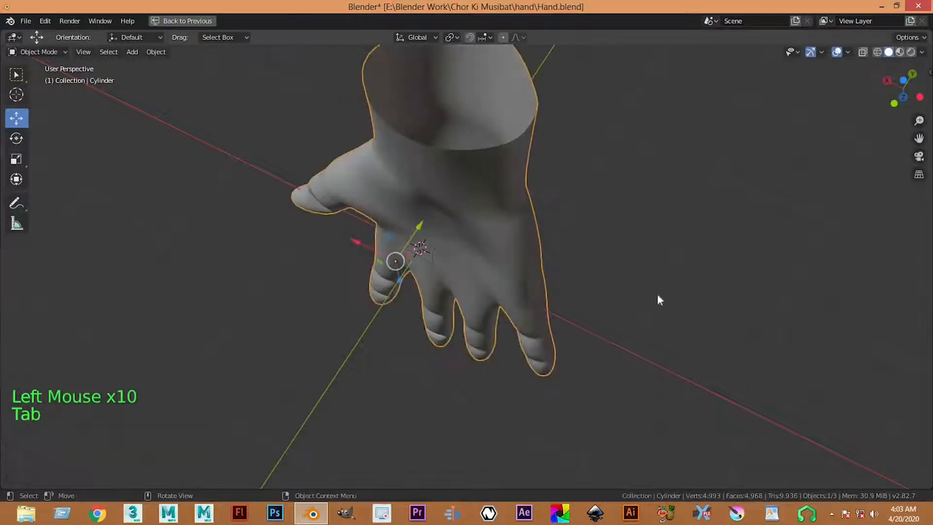
{"action": "left_click", "coordinate": [652, 298]}
{"action": "scroll", "coordinate": [547, 292], "scroll_direction": "down", "scroll_amount": 2}
{"action": "scroll", "coordinate": [547, 292], "scroll_direction": "down", "scroll_amount": 1}
{"action": "left_click", "coordinate": [620, 208]}
{"action": "middle_click_drag", "start_coordinate": [623, 206], "coordinate": [621, 244]}
{"action": "scroll", "coordinate": [469, 254], "scroll_direction": "up", "scroll_amount": 3}
{"action": "scroll", "coordinate": [428, 188], "scroll_direction": "down", "scroll_amount": 2}
{"action": "left_click", "coordinate": [479, 197]}
{"action": "scroll", "coordinate": [479, 197], "scroll_direction": "up", "scroll_amount": 1}
{"action": "key", "text": "Tab"}
{"action": "middle_click_drag", "start_coordinate": [478, 196], "coordinate": [470, 176]}
{"action": "scroll", "coordinate": [474, 192], "scroll_direction": "up", "scroll_amount": 1}
{"action": "scroll", "coordinate": [472, 185], "scroll_direction": "up", "scroll_amount": 1}
{"action": "scroll", "coordinate": [470, 176], "scroll_direction": "down", "scroll_amount": 3}
{"action": "scroll", "coordinate": [443, 214], "scroll_direction": "up", "scroll_amount": 2}
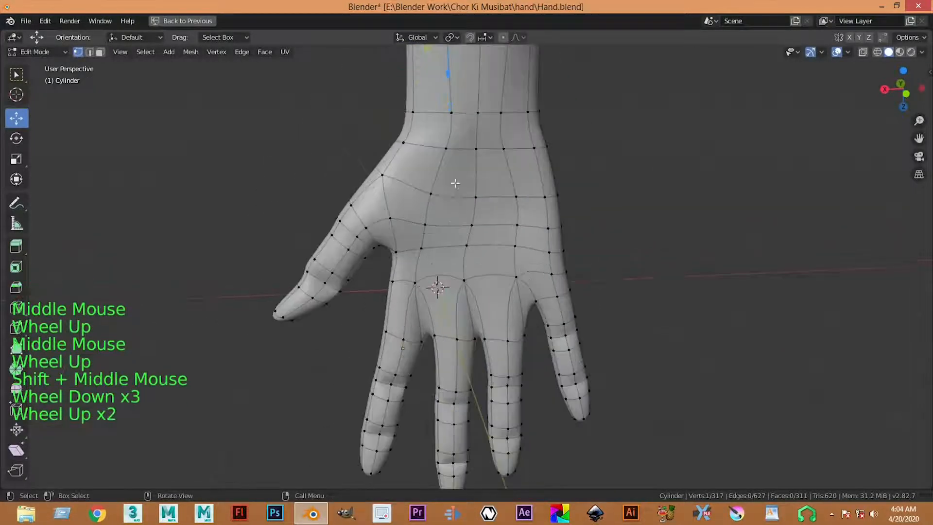
Reshape the palm side of the wrist by moving individual vertices along Y, including one by -0.0965 m
{"action": "middle_click_drag", "start_coordinate": [443, 214], "coordinate": [436, 218]}
{"action": "left_click", "coordinate": [457, 149]}
{"action": "left_click", "coordinate": [481, 151], "text": "shift"}
{"action": "middle_click_drag", "start_coordinate": [481, 151], "coordinate": [528, 194]}
{"action": "left_click", "coordinate": [460, 216]}
{"action": "scroll", "coordinate": [514, 171], "scroll_direction": "up", "scroll_amount": 2}
{"action": "left_click", "coordinate": [464, 229]}
{"action": "scroll", "coordinate": [481, 228], "scroll_direction": "up", "scroll_amount": 1}
{"action": "left_click", "coordinate": [549, 204]}
{"action": "left_click", "coordinate": [599, 203]}
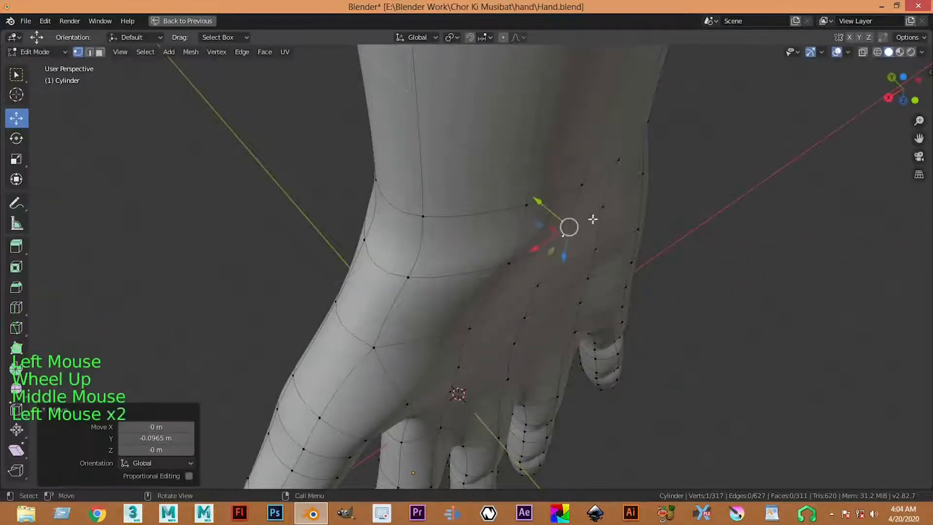
{"action": "left_click_drag", "start_coordinate": [568, 174], "coordinate": [583, 182]}
{"action": "left_click", "coordinate": [666, 216]}
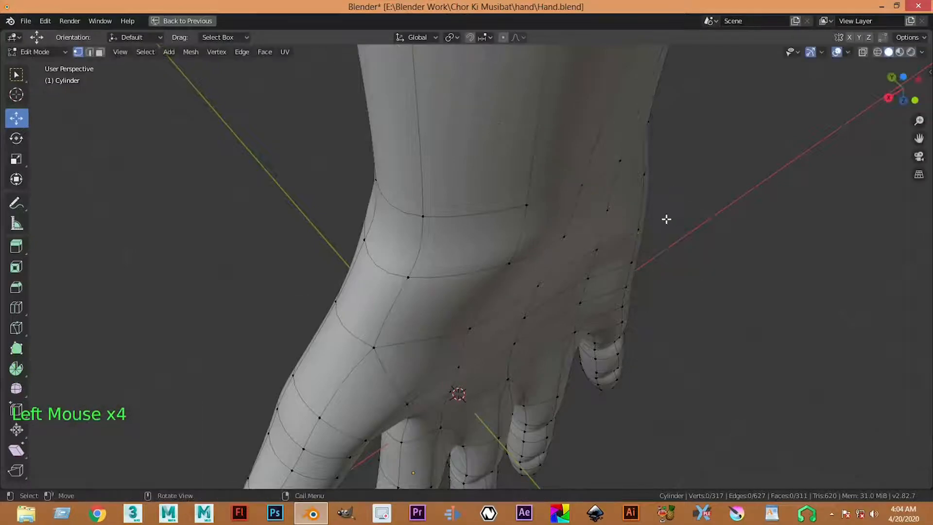
Return to Object Mode and examine the whole smoothed hand from the palm, fingertips and back
{"action": "key", "text": "Tab"}
{"action": "scroll", "coordinate": [656, 282], "scroll_direction": "down", "scroll_amount": 5}
{"action": "left_click", "coordinate": [579, 238]}
{"action": "middle_click_drag", "start_coordinate": [579, 238], "coordinate": [558, 186]}
{"action": "scroll", "coordinate": [517, 244], "scroll_direction": "down", "scroll_amount": 5}
{"action": "scroll", "coordinate": [518, 244], "scroll_direction": "up", "scroll_amount": 2}
{"action": "middle_click_drag", "start_coordinate": [517, 243], "coordinate": [346, 370]}
{"action": "scroll", "coordinate": [496, 187], "scroll_direction": "up", "scroll_amount": 1}
{"action": "scroll", "coordinate": [584, 262], "scroll_direction": "up", "scroll_amount": 1}
{"action": "scroll", "coordinate": [597, 324], "scroll_direction": "up", "scroll_amount": 1}
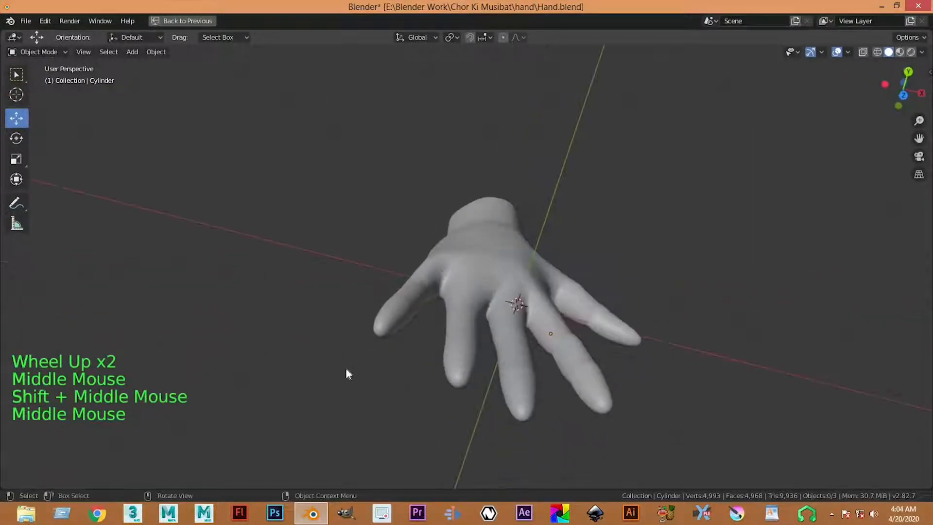
Compare the hand with the side reference image, and open the hand mesh in Edit Mode
{"action": "key", "text": "ctrl+space"}
{"action": "key", "text": "ctrl+space"}
{"action": "scroll", "coordinate": [406, 227], "scroll_direction": "up", "scroll_amount": 2}
{"action": "middle_click_drag", "start_coordinate": [406, 226], "coordinate": [376, 194], "text": "shift"}
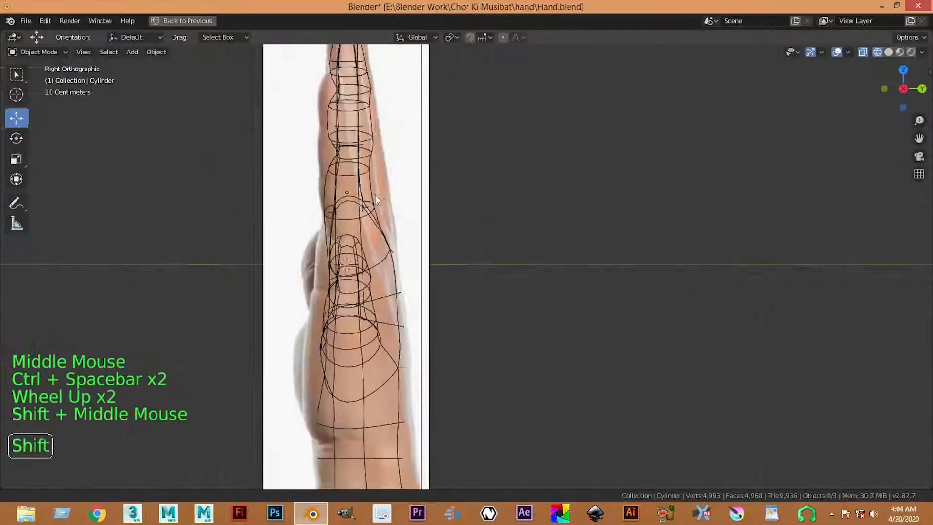
{"action": "key", "text": "ctrl+space"}
{"action": "scroll", "coordinate": [579, 293], "scroll_direction": "up", "scroll_amount": 1}
{"action": "middle_click_drag", "start_coordinate": [579, 293], "coordinate": [535, 331]}
{"action": "key", "text": "Tab"}
{"action": "scroll", "coordinate": [559, 311], "scroll_direction": "up", "scroll_amount": 1}
Select the palm-side vertices across the bases of all four fingers and shift them together along Y
{"action": "left_click", "coordinate": [476, 344]}
{"action": "middle_click_drag", "start_coordinate": [476, 344], "coordinate": [467, 223], "text": "shift"}
{"action": "scroll", "coordinate": [474, 336], "scroll_direction": "up", "scroll_amount": 1}
{"action": "scroll", "coordinate": [458, 231], "scroll_direction": "up", "scroll_amount": 1}
{"action": "left_click", "coordinate": [400, 222], "text": "shift"}
{"action": "left_click", "coordinate": [411, 239], "text": "shift"}
{"action": "middle_click_drag", "start_coordinate": [411, 239], "coordinate": [487, 238]}
{"action": "left_click", "coordinate": [514, 245], "text": "shift"}
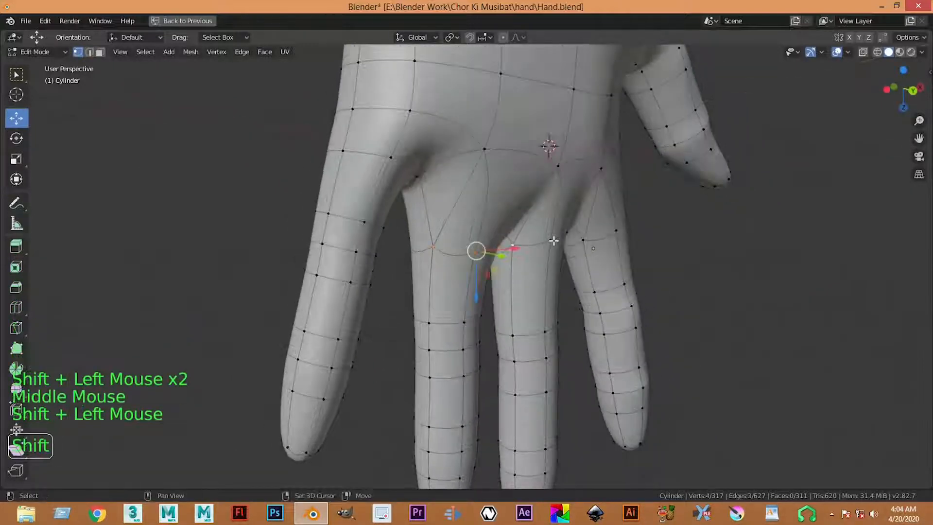
{"action": "middle_click_drag", "start_coordinate": [571, 247], "coordinate": [539, 256]}
{"action": "left_click", "coordinate": [587, 260], "text": "shift"}
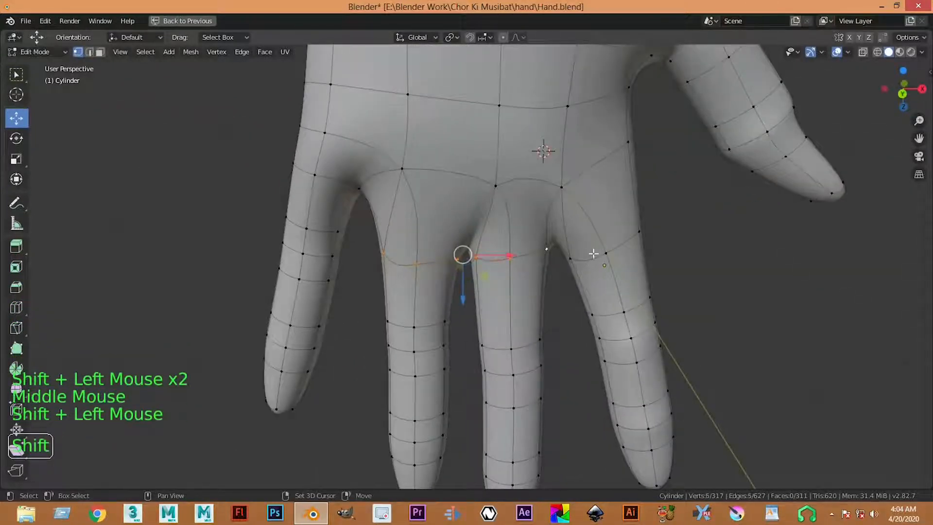
{"action": "scroll", "coordinate": [629, 243], "scroll_direction": "down", "scroll_amount": 2}
{"action": "middle_click_drag", "start_coordinate": [630, 243], "coordinate": [477, 330]}
{"action": "middle_click_drag", "start_coordinate": [360, 239], "coordinate": [383, 199]}
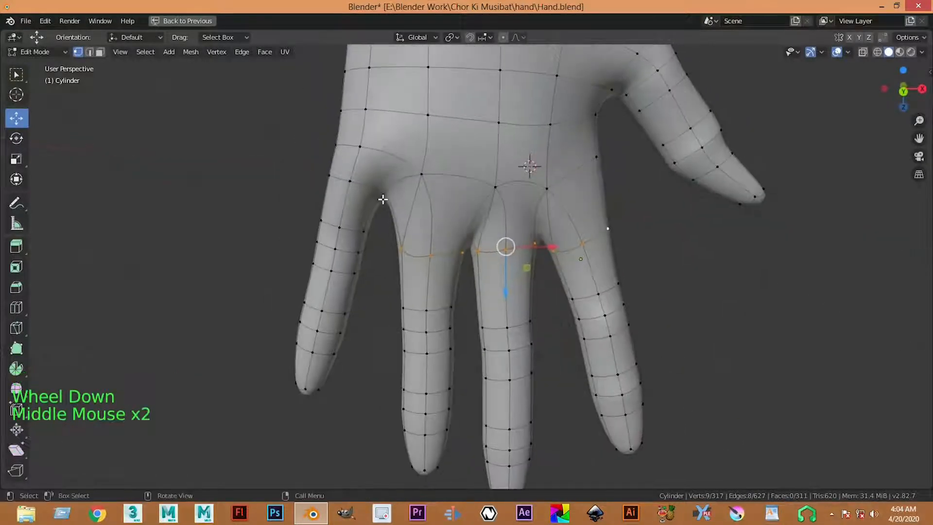
{"action": "left_click", "coordinate": [363, 232], "text": "shift"}
{"action": "left_click", "coordinate": [339, 227], "text": "shift"}
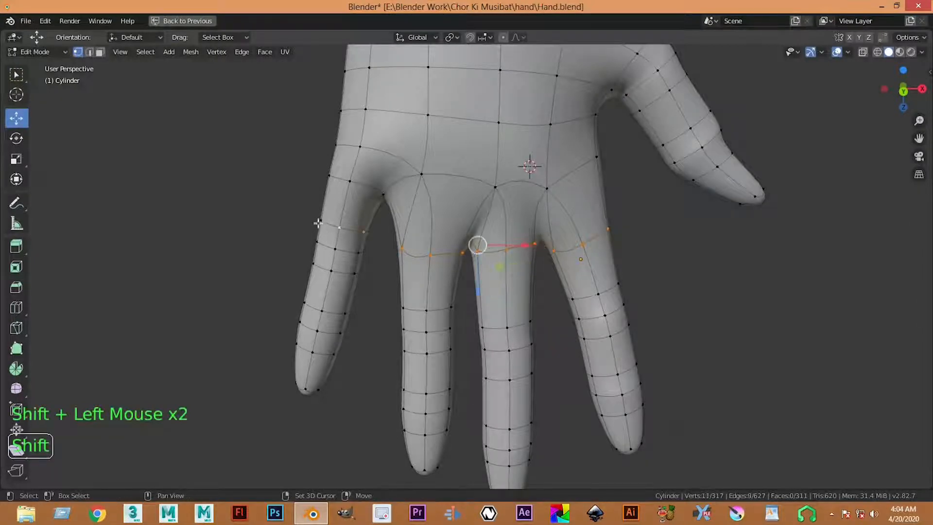
{"action": "middle_click_drag", "start_coordinate": [345, 239], "coordinate": [501, 335]}
{"action": "left_click_drag", "start_coordinate": [500, 336], "coordinate": [506, 342]}
{"action": "middle_click_drag", "start_coordinate": [506, 342], "coordinate": [605, 278]}
{"action": "left_click", "coordinate": [656, 301]}
Move the palm-side middle-joint vertices of the ring and middle fingers 0.0573 m along Y
{"action": "scroll", "coordinate": [656, 300], "scroll_direction": "up", "scroll_amount": 2}
{"action": "middle_click_drag", "start_coordinate": [656, 301], "coordinate": [486, 309]}
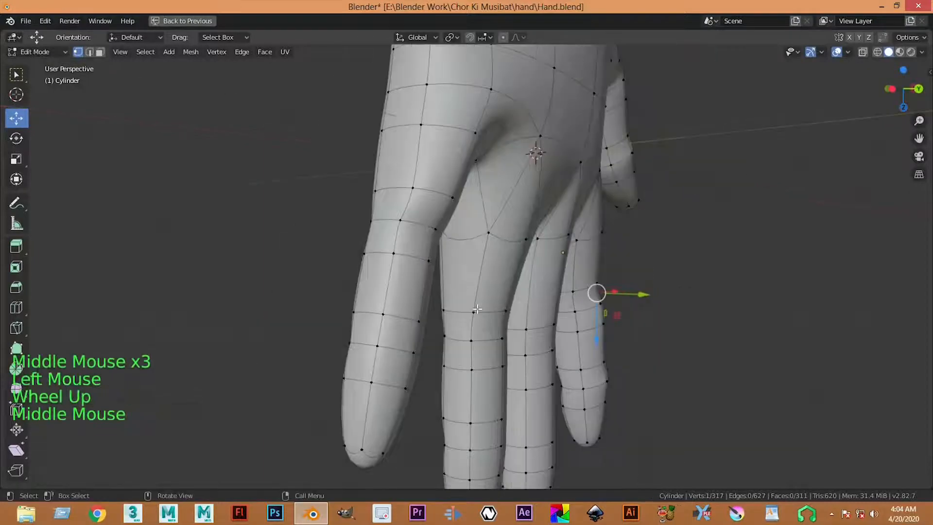
{"action": "left_click", "coordinate": [474, 322]}
{"action": "scroll", "coordinate": [531, 335], "scroll_direction": "up", "scroll_amount": 2}
{"action": "left_click", "coordinate": [524, 345], "text": "shift"}
{"action": "middle_click_drag", "start_coordinate": [525, 346], "coordinate": [443, 333]}
{"action": "left_click", "coordinate": [446, 331], "text": "shift"}
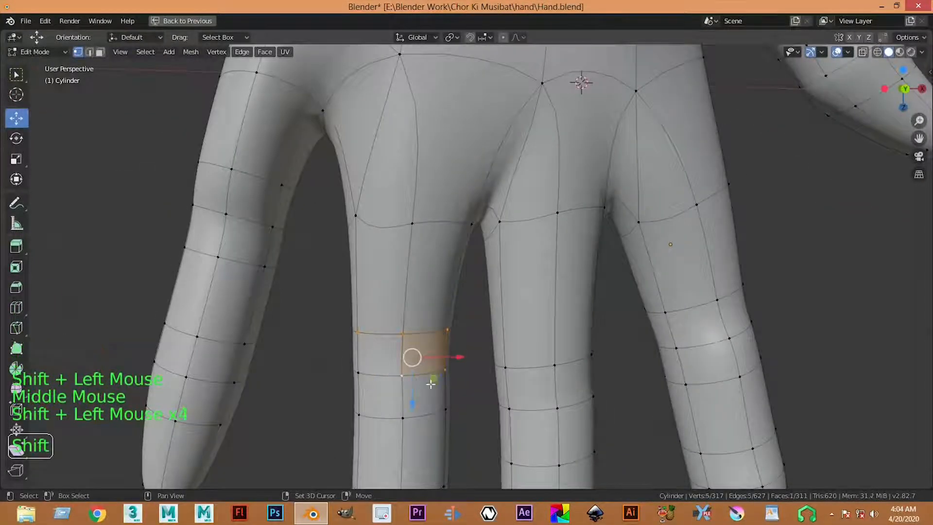
{"action": "left_click", "coordinate": [515, 364], "text": "shift"}
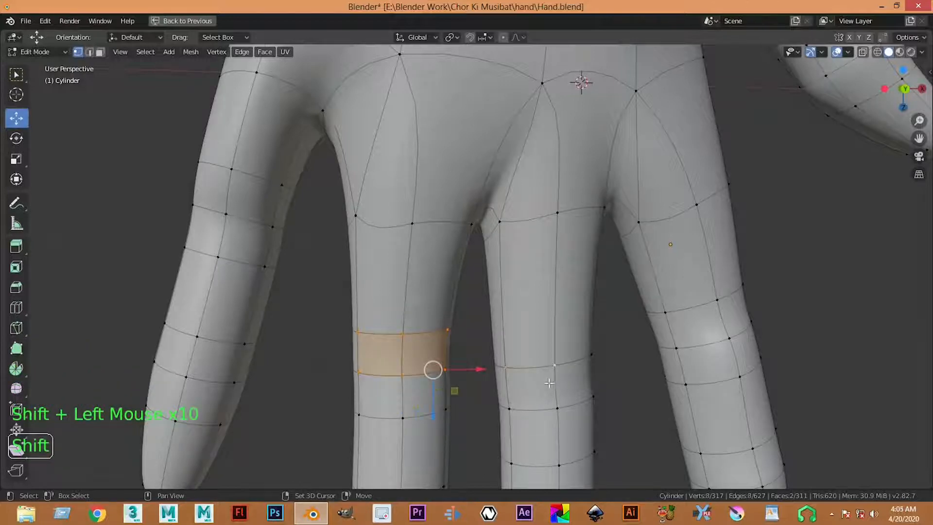
{"action": "middle_click_drag", "start_coordinate": [529, 356], "coordinate": [512, 297], "text": "shift"}
{"action": "left_click", "coordinate": [492, 353], "text": "shift"}
{"action": "left_click", "coordinate": [492, 352], "text": "shift"}
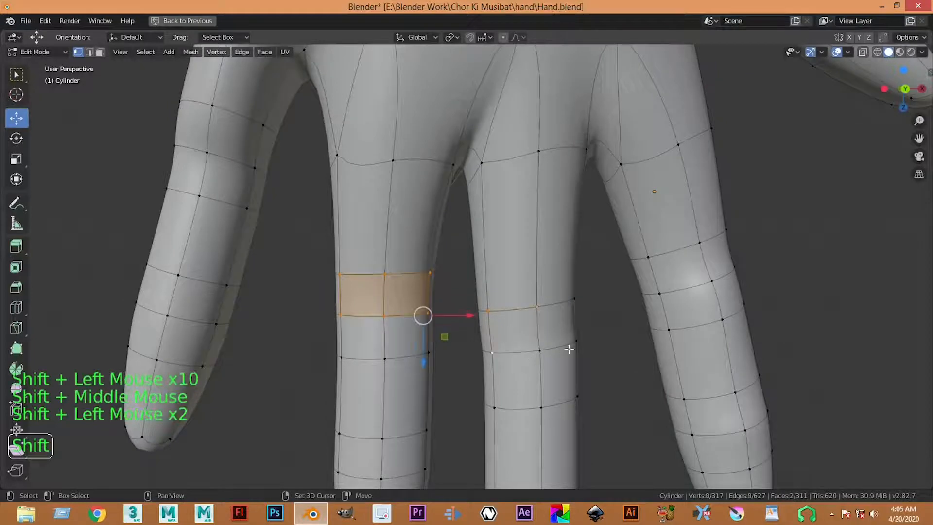
{"action": "left_click", "coordinate": [576, 341], "text": "shift"}
{"action": "scroll", "coordinate": [548, 329], "scroll_direction": "down", "scroll_amount": 3}
{"action": "middle_click_drag", "start_coordinate": [548, 330], "coordinate": [500, 337]}
{"action": "left_click_drag", "start_coordinate": [509, 340], "coordinate": [510, 343]}
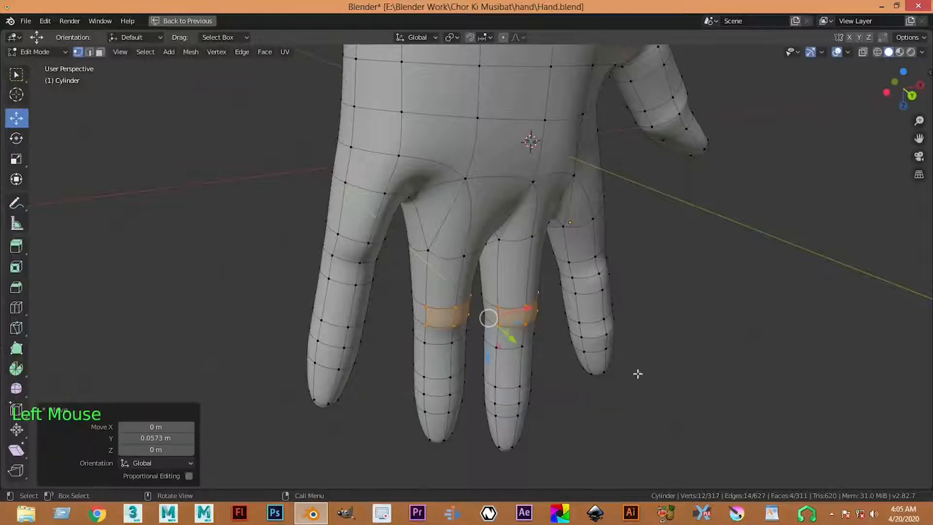
{"action": "left_click", "coordinate": [677, 366]}
Select the palm-side vertices around the index finger's middle joint and adjust their position
{"action": "scroll", "coordinate": [611, 264], "scroll_direction": "up", "scroll_amount": 2}
{"action": "left_click", "coordinate": [593, 267]}
{"action": "left_click", "coordinate": [653, 254], "text": "shift"}
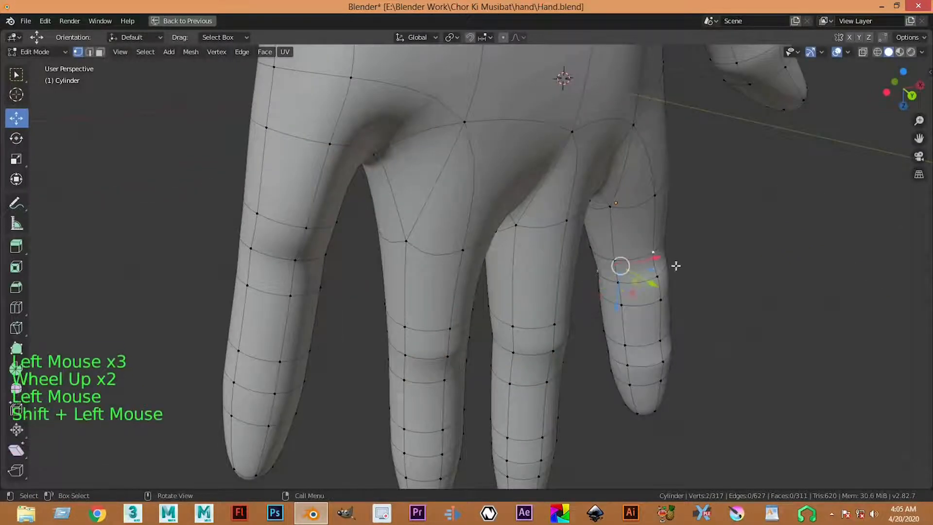
{"action": "middle_click_drag", "start_coordinate": [676, 266], "coordinate": [687, 297]}
{"action": "left_click", "coordinate": [678, 312], "text": "shift"}
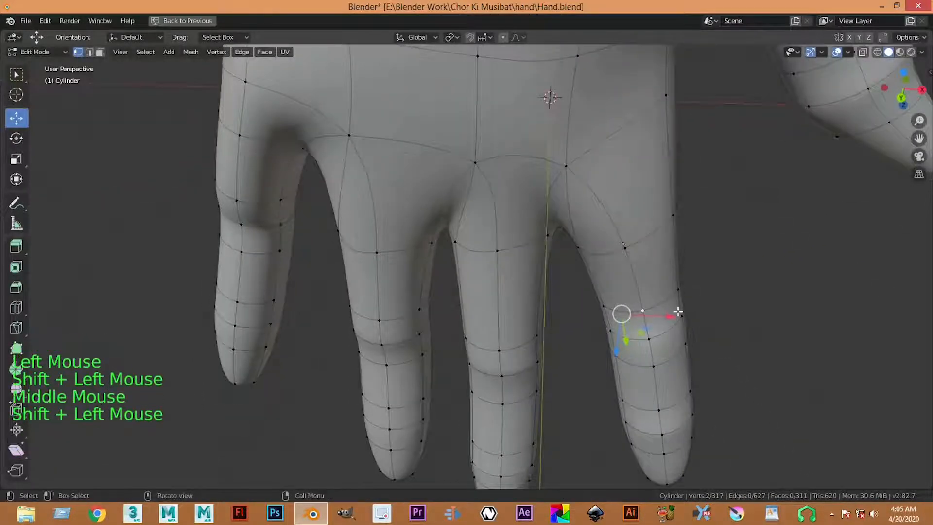
{"action": "left_click", "coordinate": [682, 317], "text": "shift"}
{"action": "middle_click_drag", "start_coordinate": [681, 316], "coordinate": [611, 256]}
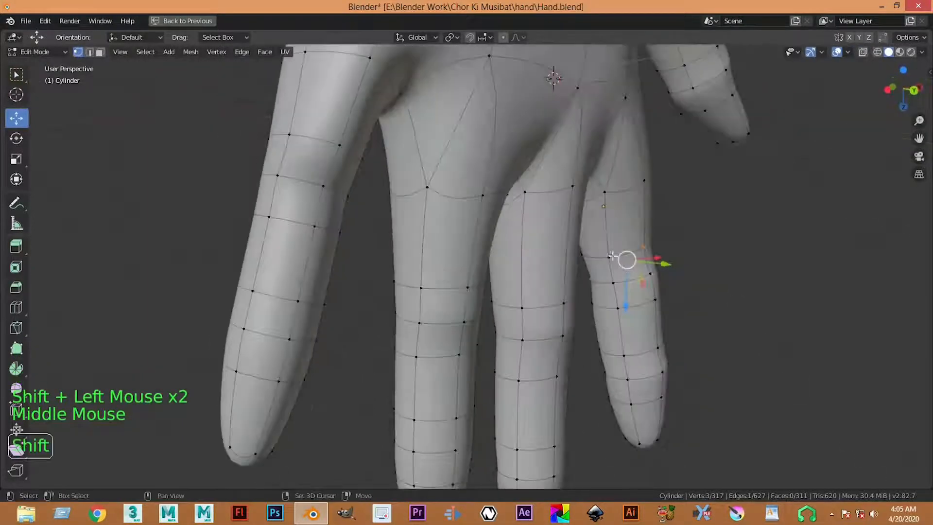
{"action": "left_click", "coordinate": [605, 255]}
{"action": "scroll", "coordinate": [605, 262], "scroll_direction": "up", "scroll_amount": 2}
{"action": "left_click", "coordinate": [646, 265], "text": "shift"}
{"action": "middle_click_drag", "start_coordinate": [646, 265], "coordinate": [500, 383]}
{"action": "left_click", "coordinate": [719, 301], "text": "shift"}
{"action": "scroll", "coordinate": [719, 302], "scroll_direction": "down", "scroll_amount": 2}
{"action": "left_click_drag", "start_coordinate": [500, 384], "coordinate": [485, 384]}
{"action": "left_click_drag", "start_coordinate": [410, 371], "coordinate": [410, 369]}
{"action": "scroll", "coordinate": [411, 370], "scroll_direction": "down", "scroll_amount": 1}
{"action": "middle_click_drag", "start_coordinate": [410, 370], "coordinate": [538, 359]}
{"action": "left_click", "coordinate": [598, 350]}
Check the smoothed fingers in Object Mode, and shift two inner-side vertices at the little finger's joint along Y in Edit Mode
{"action": "scroll", "coordinate": [590, 358], "scroll_direction": "down", "scroll_amount": 3}
{"action": "scroll", "coordinate": [589, 358], "scroll_direction": "up", "scroll_amount": 1}
{"action": "key", "text": "Tab"}
{"action": "scroll", "coordinate": [431, 298], "scroll_direction": "down", "scroll_amount": 2}
{"action": "middle_click_drag", "start_coordinate": [423, 311], "coordinate": [377, 212]}
{"action": "scroll", "coordinate": [451, 240], "scroll_direction": "up", "scroll_amount": 3}
{"action": "middle_click_drag", "start_coordinate": [451, 240], "coordinate": [425, 277]}
{"action": "key", "text": "Tab"}
{"action": "scroll", "coordinate": [398, 242], "scroll_direction": "up", "scroll_amount": 2}
{"action": "left_click", "coordinate": [402, 240]}
{"action": "left_click", "coordinate": [417, 270], "text": "shift"}
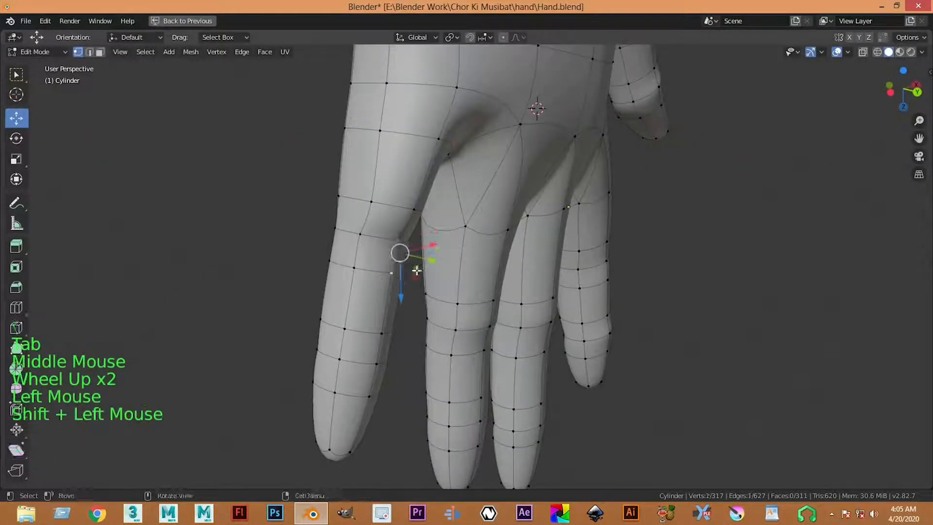
{"action": "left_click_drag", "start_coordinate": [433, 265], "coordinate": [408, 254]}
{"action": "left_click", "coordinate": [418, 338]}
Add a loop cut near the middle fingertip with a slide factor of -0.613 and scale the loop by 1.146
{"action": "key", "text": "Tab"}
{"action": "scroll", "coordinate": [419, 337], "scroll_direction": "down", "scroll_amount": 6}
{"action": "middle_click_drag", "start_coordinate": [419, 338], "coordinate": [475, 321]}
{"action": "scroll", "coordinate": [469, 338], "scroll_direction": "up", "scroll_amount": 1}
{"action": "scroll", "coordinate": [470, 338], "scroll_direction": "up", "scroll_amount": 1}
{"action": "key", "text": "Tab"}
{"action": "scroll", "coordinate": [475, 321], "scroll_direction": "up", "scroll_amount": 1}
{"action": "key", "text": "ctrl+r"}
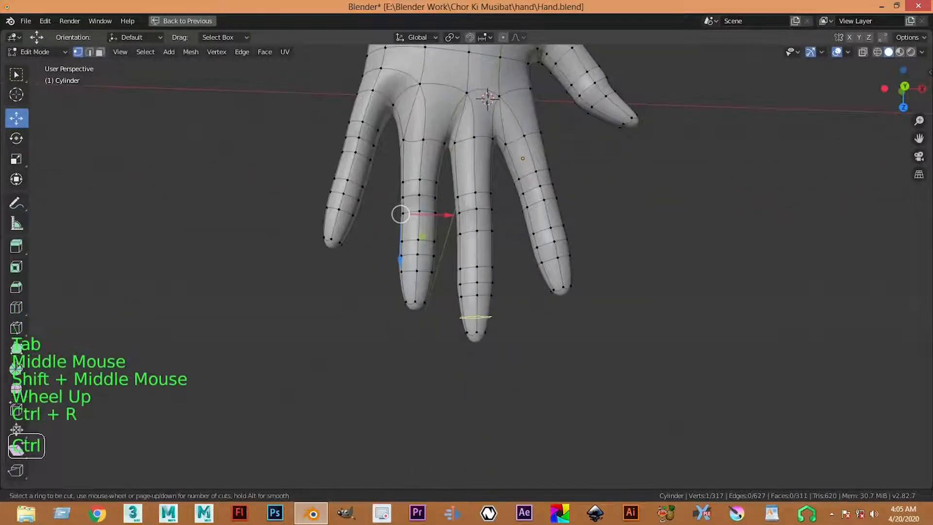
{"action": "left_click", "coordinate": [475, 323]}
{"action": "left_click", "coordinate": [483, 339]}
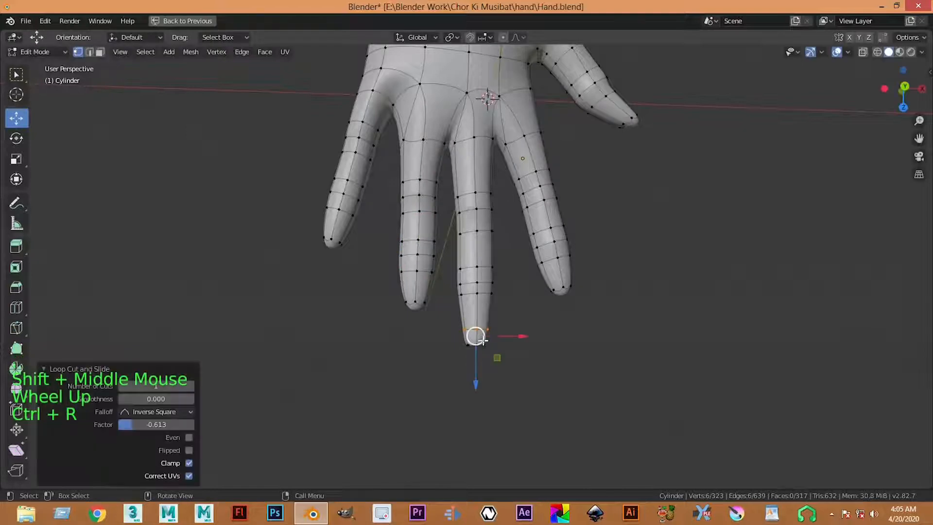
{"action": "key", "text": "s"}
{"action": "left_click", "coordinate": [555, 370]}
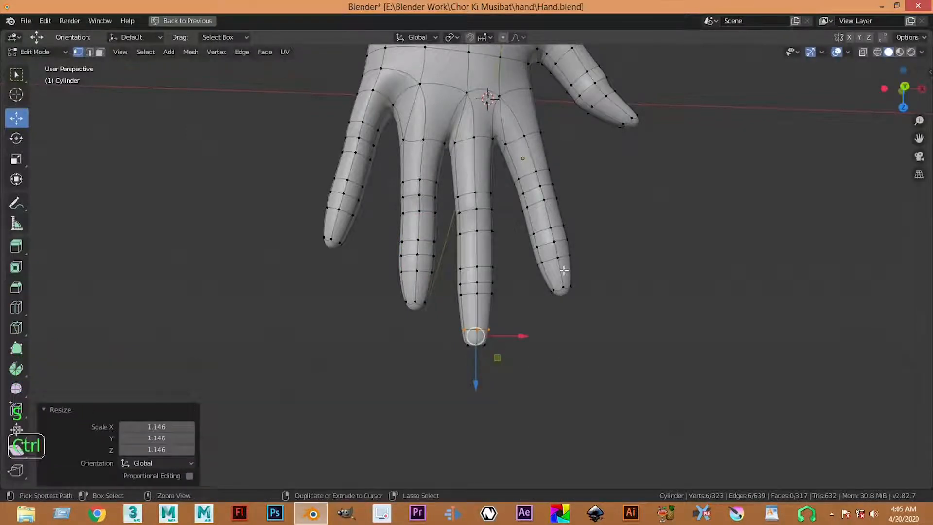
Add a centred loop cut near the index fingertip and scale the loop by 1.099
{"action": "key", "text": "ctrl+r"}
{"action": "left_click", "coordinate": [563, 273]}
{"action": "right_click", "coordinate": [583, 307]}
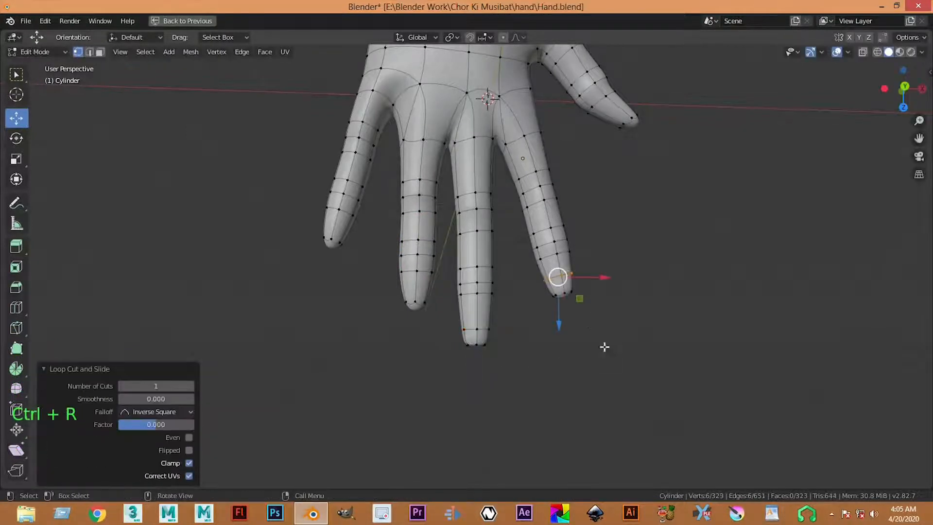
{"action": "key", "text": "s"}
{"action": "left_click", "coordinate": [620, 345]}
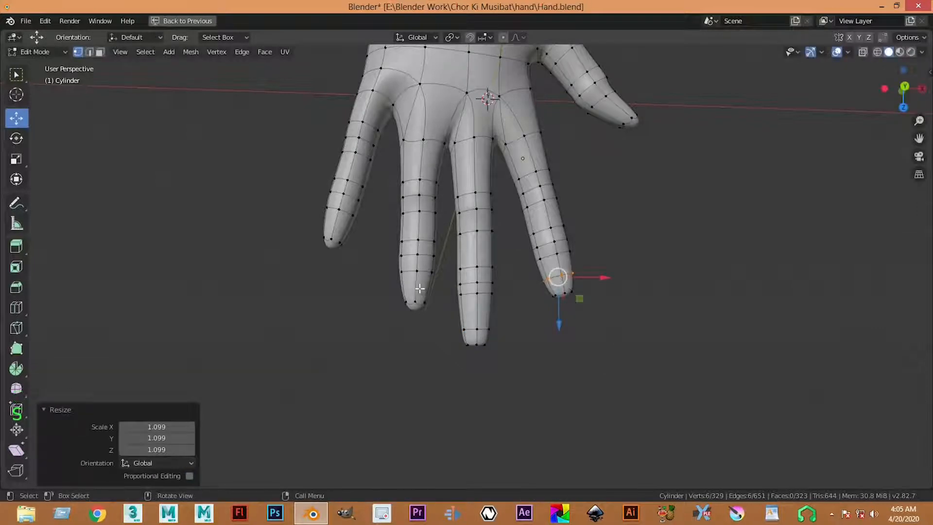
Add a centred loop cut near the ring fingertip and scale the loop up slightly
{"action": "key", "text": "ctrl+r"}
{"action": "left_click", "coordinate": [420, 289]}
{"action": "right_click", "coordinate": [418, 323]}
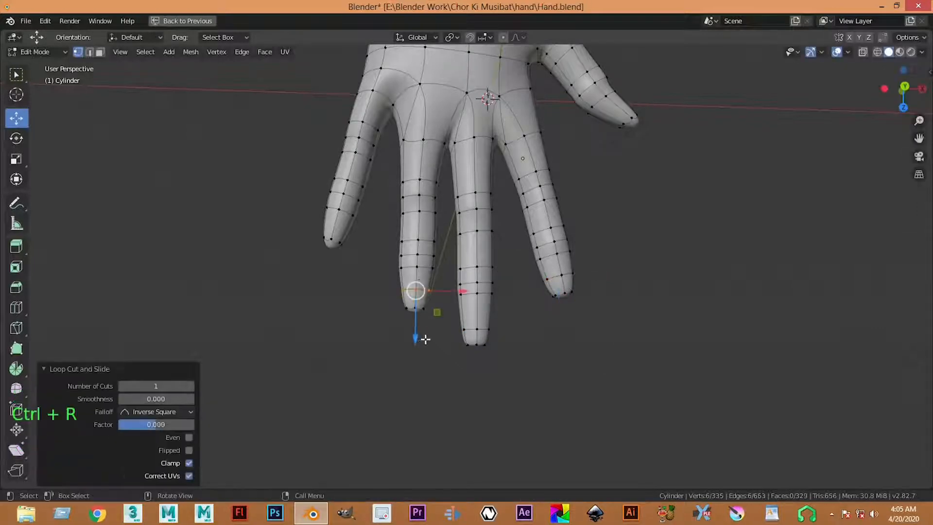
{"action": "key", "text": "s"}
{"action": "left_click", "coordinate": [442, 334]}
Add a centred loop cut near the little fingertip and enlarge the loop slightly
{"action": "key", "text": "ctrl+r"}
{"action": "left_click", "coordinate": [347, 250]}
{"action": "right_click", "coordinate": [348, 250]}
{"action": "key", "text": "s"}
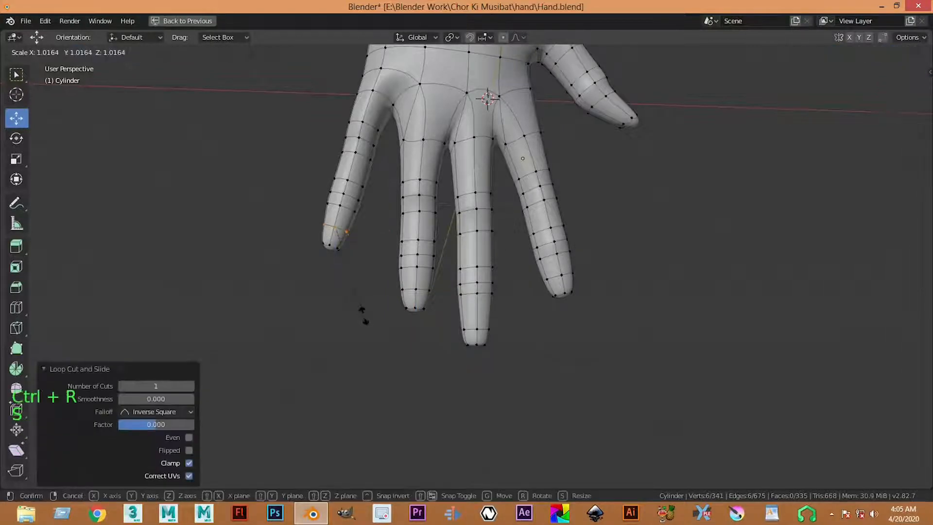
{"action": "left_click", "coordinate": [383, 295]}
Examine the smoothed hand in Object Mode and compare its fingertips with the front reference image
{"action": "key", "text": "Tab"}
{"action": "left_click", "coordinate": [620, 274]}
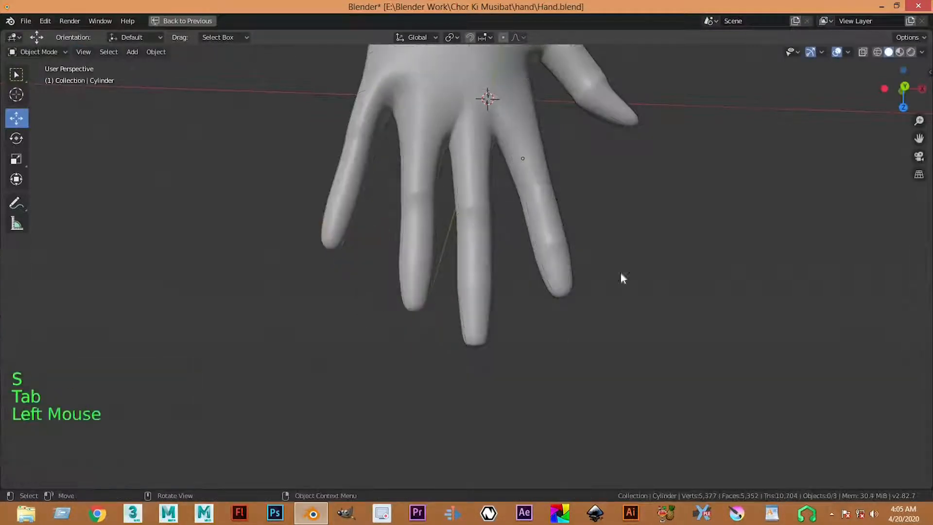
{"action": "scroll", "coordinate": [533, 254], "scroll_direction": "down", "scroll_amount": 8}
{"action": "scroll", "coordinate": [533, 254], "scroll_direction": "up", "scroll_amount": 2}
{"action": "key", "text": "KP_7"}
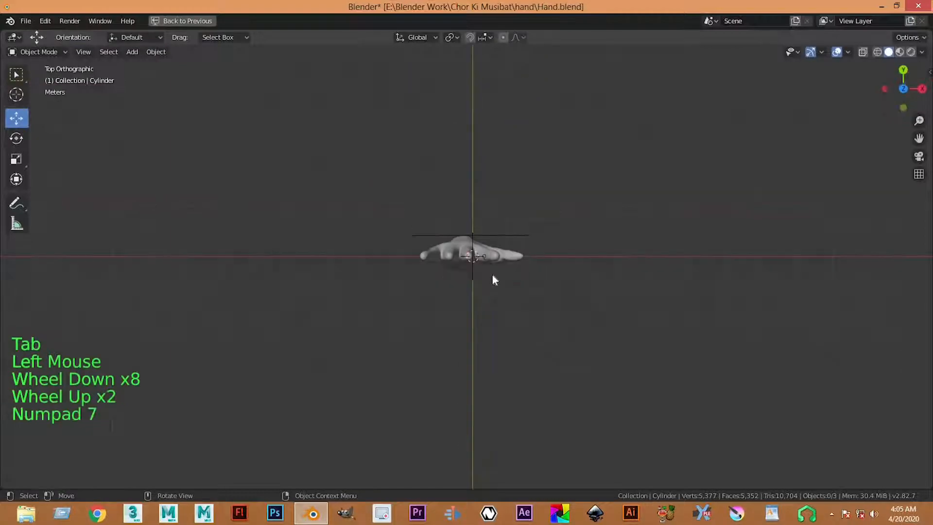
{"action": "key", "text": "ctrl+space"}
{"action": "key", "text": "ctrl+space"}
{"action": "scroll", "coordinate": [423, 369], "scroll_direction": "up", "scroll_amount": 3}
{"action": "middle_click_drag", "start_coordinate": [423, 369], "coordinate": [423, 402], "text": "shift"}
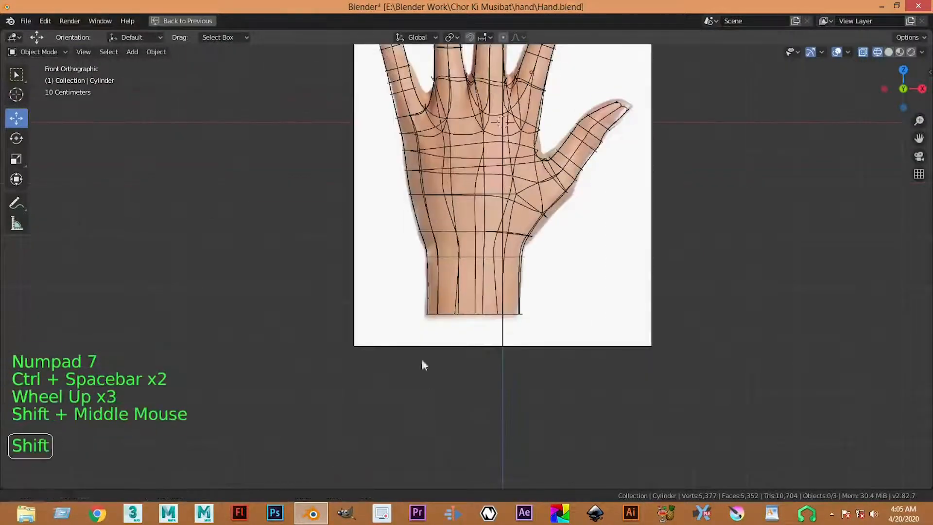
{"action": "scroll", "coordinate": [408, 198], "scroll_direction": "up", "scroll_amount": 4}
{"action": "middle_click_drag", "start_coordinate": [408, 197], "coordinate": [451, 325], "text": "shift"}
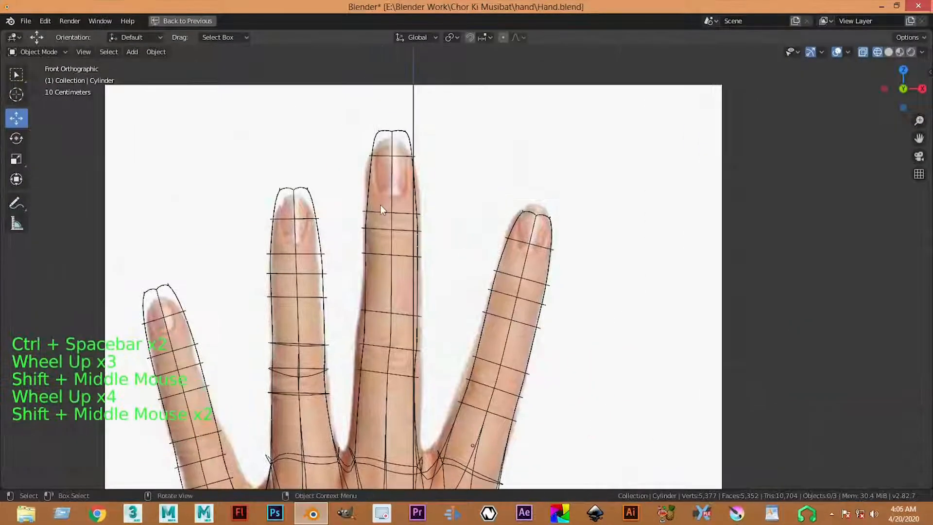
Select the upper section of the middle finger in Edit Mode and lower it along Z toward the reference outline
{"action": "key", "text": "Tab"}
{"action": "mouse_move", "coordinate": [338, 190]}
{"action": "right_mouse_down", "text": "ctrl"}
{"action": "mouse_move", "coordinate": [342, 256]}
{"action": "mouse_move", "coordinate": [409, 97]}
{"action": "mouse_move", "coordinate": [505, 252]}
{"action": "mouse_move", "coordinate": [311, 179]}
{"action": "right_mouse_up", "text": "ctrl"}
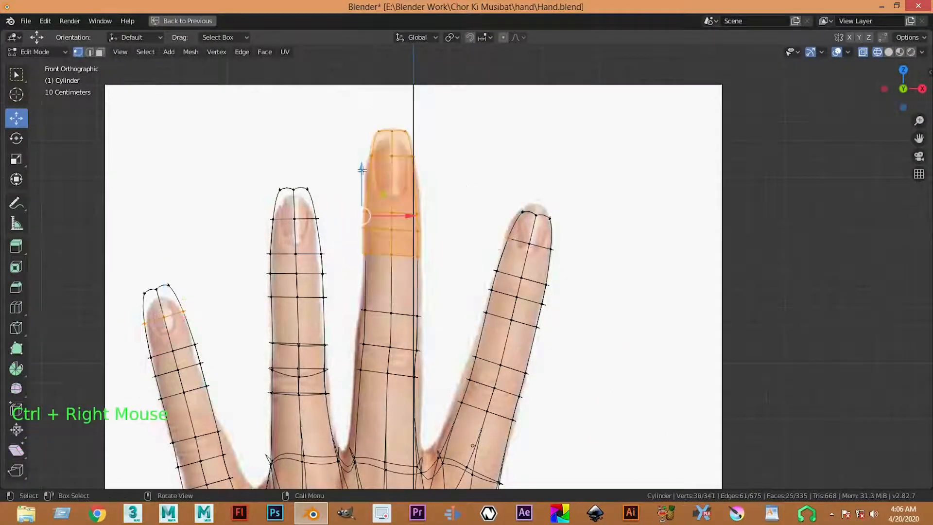
{"action": "left_click_drag", "start_coordinate": [361, 169], "coordinate": [361, 184]}
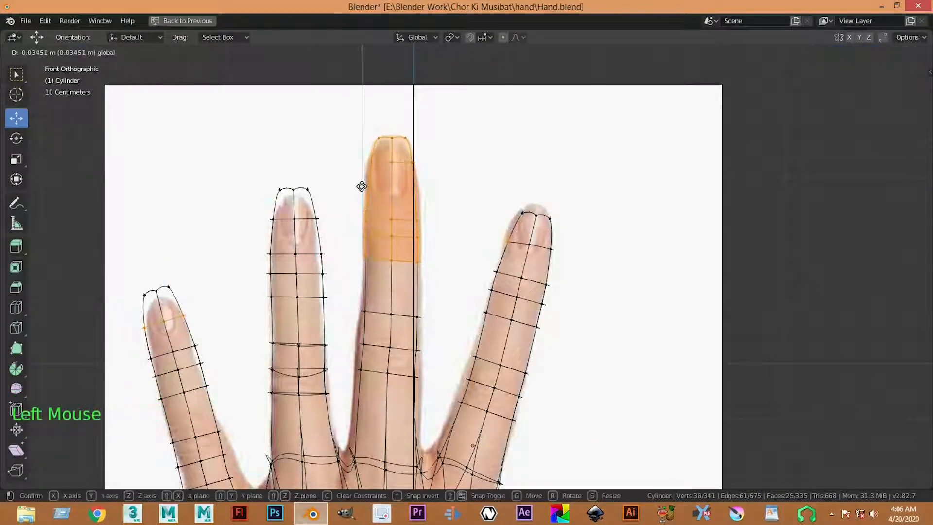
{"action": "double_click", "coordinate": [441, 127]}
Scale up the end loops of the middle fingertip slightly and nudge them down along Z
{"action": "mouse_move", "coordinate": [355, 124]}
{"action": "right_mouse_down", "text": "ctrl"}
{"action": "mouse_move", "coordinate": [471, 146]}
{"action": "mouse_move", "coordinate": [397, 169]}
{"action": "right_mouse_up", "text": "ctrl"}
{"action": "key", "text": "s"}
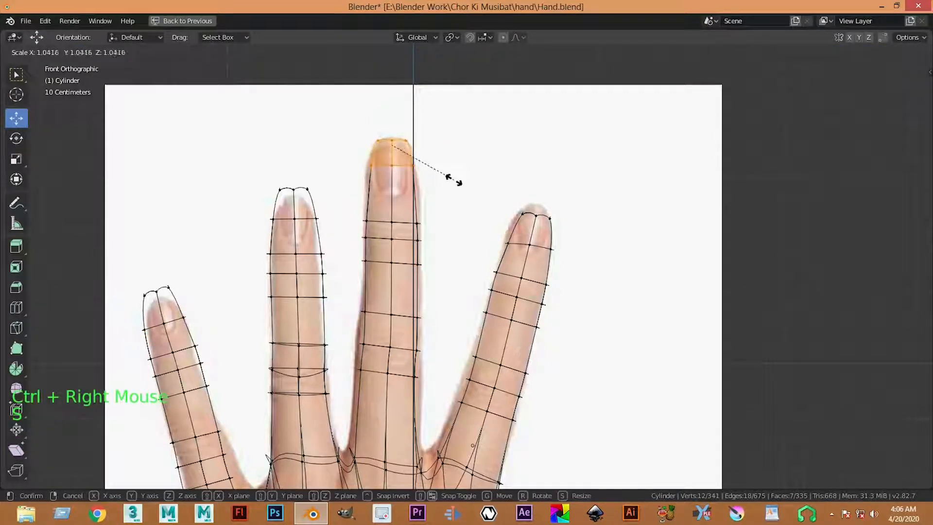
{"action": "left_click", "coordinate": [467, 182]}
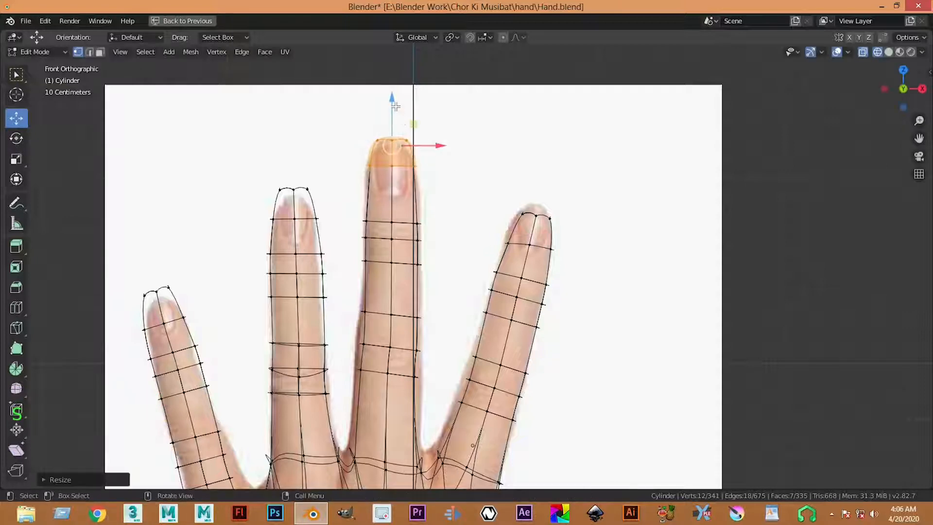
{"action": "left_click_drag", "start_coordinate": [395, 111], "coordinate": [396, 112]}
{"action": "left_click", "coordinate": [462, 110]}
Select the end loops of the index fingertip and scale them up slightly to match the reference
{"action": "left_click", "coordinate": [502, 188]}
{"action": "right_click_drag", "start_coordinate": [502, 187], "coordinate": [506, 241], "text": "ctrl"}
{"action": "mouse_move", "coordinate": [607, 254]}
{"action": "right_mouse_down", "text": "ctrl"}
{"action": "mouse_move", "coordinate": [618, 246]}
{"action": "mouse_move", "coordinate": [601, 258]}
{"action": "right_mouse_up", "text": "ctrl"}
{"action": "key", "text": "s"}
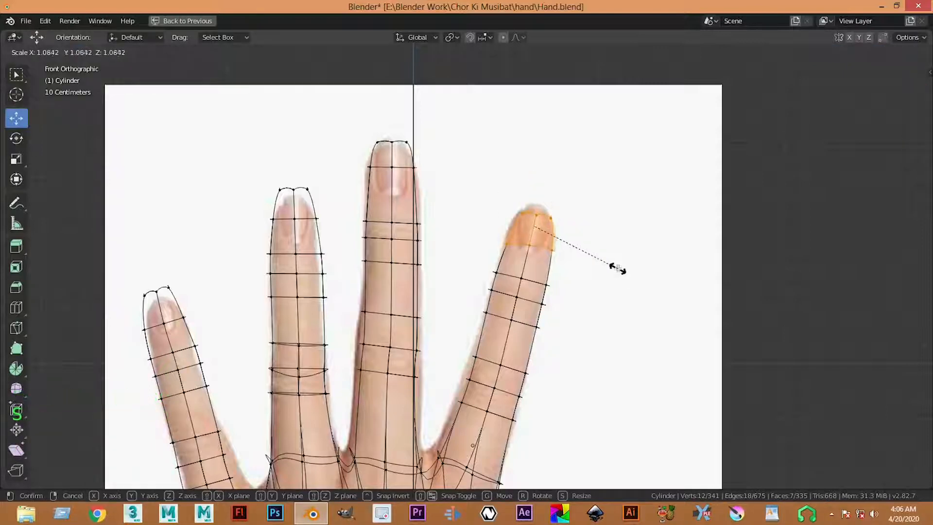
{"action": "left_click", "coordinate": [617, 269]}
Select the upper section of the ring finger and lower it along Z to fit the reference fingertip
{"action": "middle_click_drag", "start_coordinate": [292, 269], "coordinate": [346, 213], "text": "shift"}
{"action": "left_click", "coordinate": [325, 162]}
{"action": "left_click_drag", "start_coordinate": [251, 101], "coordinate": [347, 160], "text": "ctrl"}
{"action": "left_click_drag", "start_coordinate": [291, 102], "coordinate": [400, 264]}
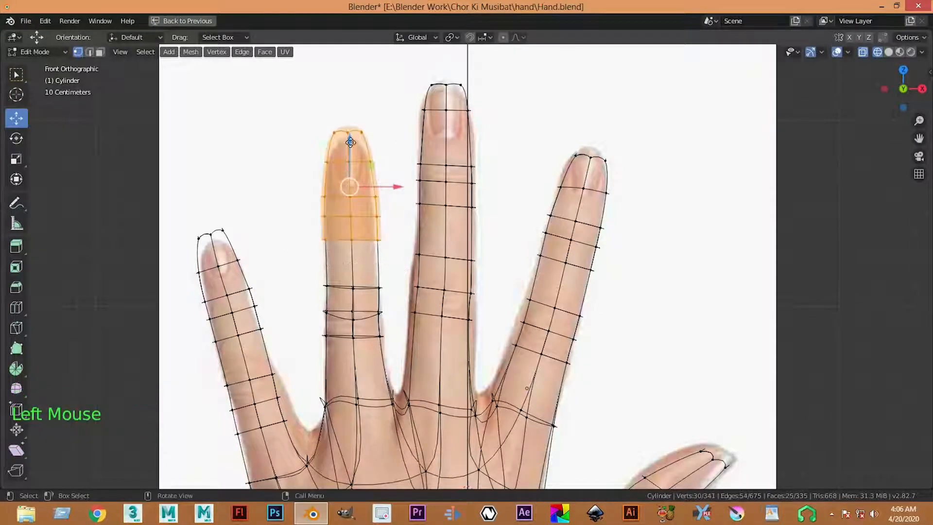
{"action": "left_click_drag", "start_coordinate": [350, 141], "coordinate": [350, 147]}
{"action": "left_click", "coordinate": [284, 188]}
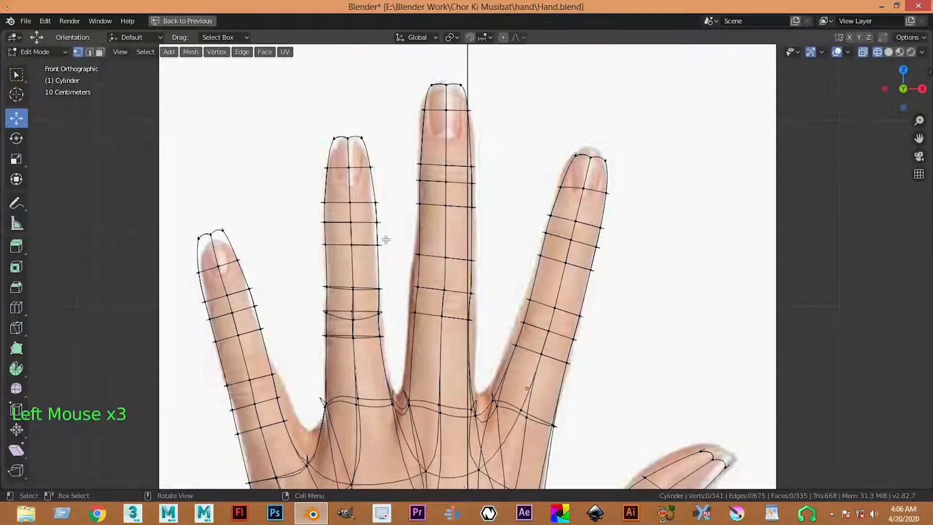
Scale the three edge loops at the ring finger's upper joint closer together along Z
{"action": "left_click_drag", "start_coordinate": [364, 246], "coordinate": [356, 245]}
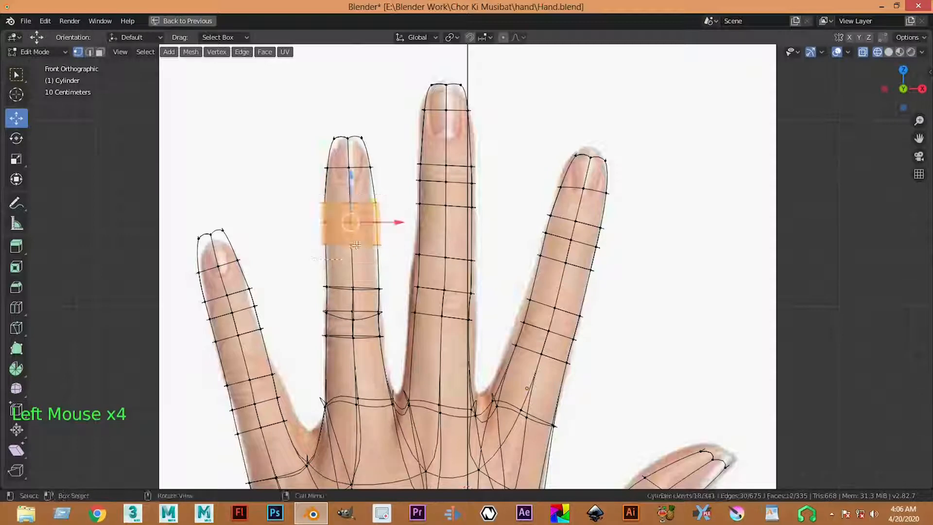
{"action": "key", "text": "s"}
{"action": "key", "text": "z"}
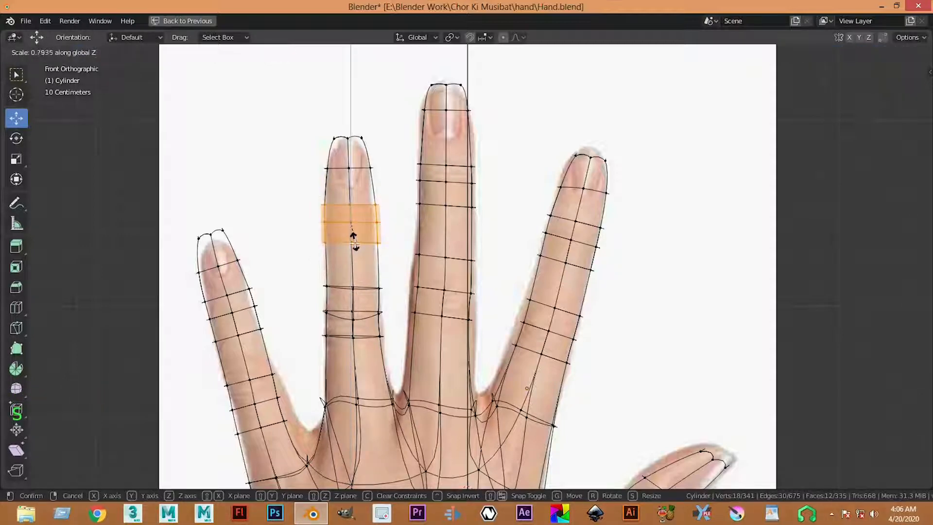
{"action": "left_click", "coordinate": [354, 239]}
{"action": "key", "text": "s"}
{"action": "key", "text": "s"}
{"action": "key", "text": "Escape"}
Select the upper section of the little finger and lower it along Z to fit the reference image
{"action": "middle_click_drag", "start_coordinate": [360, 224], "coordinate": [382, 92], "text": "shift"}
{"action": "left_click", "coordinate": [280, 125]}
{"action": "middle_click_drag", "start_coordinate": [280, 126], "coordinate": [286, 240], "text": "shift"}
{"action": "left_click", "coordinate": [327, 304]}
{"action": "left_click_drag", "start_coordinate": [161, 152], "coordinate": [313, 333], "text": "ctrl"}
{"action": "left_click_drag", "start_coordinate": [201, 178], "coordinate": [325, 336]}
{"action": "left_click_drag", "start_coordinate": [270, 272], "coordinate": [270, 275]}
{"action": "left_click", "coordinate": [249, 243]}
{"action": "scroll", "coordinate": [249, 243], "scroll_direction": "up", "scroll_amount": 2, "text": "shift"}
{"action": "middle_click_drag", "start_coordinate": [273, 301], "coordinate": [253, 204], "text": "shift"}
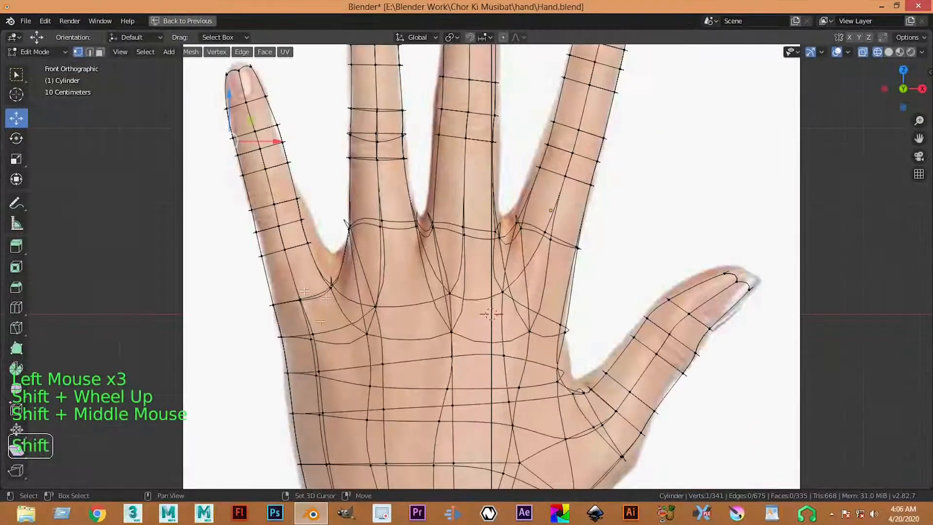
Raise the web vertices between the little and ring fingers and adjust the little finger's inner edge to fit the reference
{"action": "scroll", "coordinate": [290, 246], "scroll_direction": "up", "scroll_amount": 2}
{"action": "left_click", "coordinate": [276, 238]}
{"action": "left_click", "coordinate": [276, 238]}
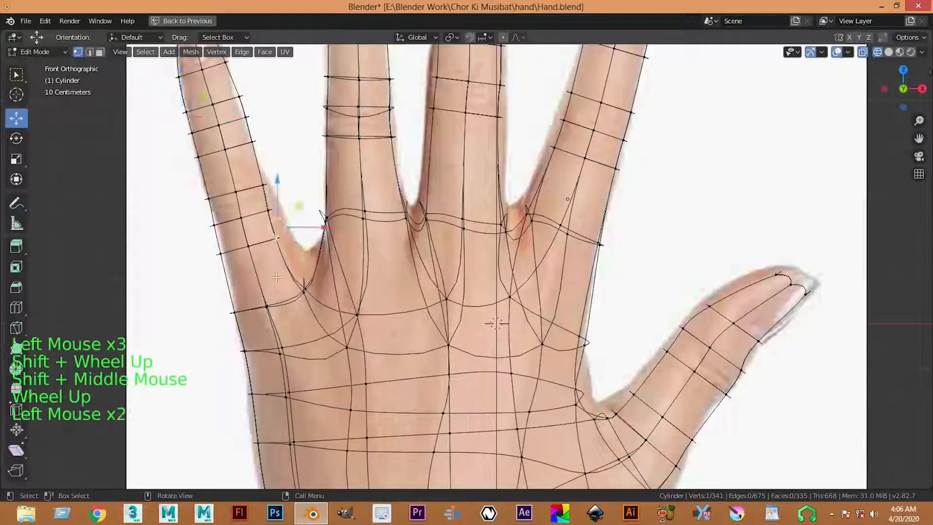
{"action": "left_click", "coordinate": [243, 277]}
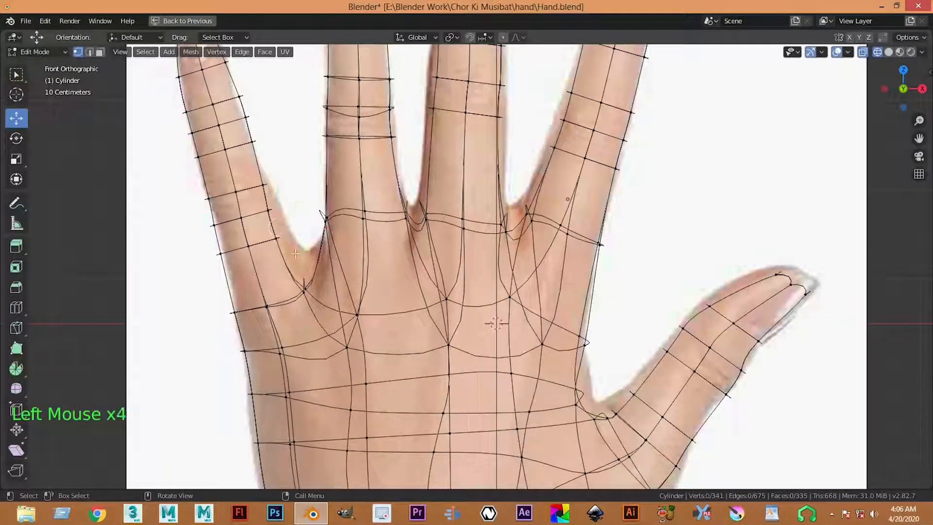
{"action": "right_click", "coordinate": [307, 319], "text": "ctrl"}
{"action": "right_click_drag", "start_coordinate": [315, 286], "coordinate": [316, 298], "text": "ctrl"}
{"action": "left_click_drag", "start_coordinate": [307, 302], "coordinate": [310, 263]}
{"action": "double_click", "coordinate": [281, 212]}
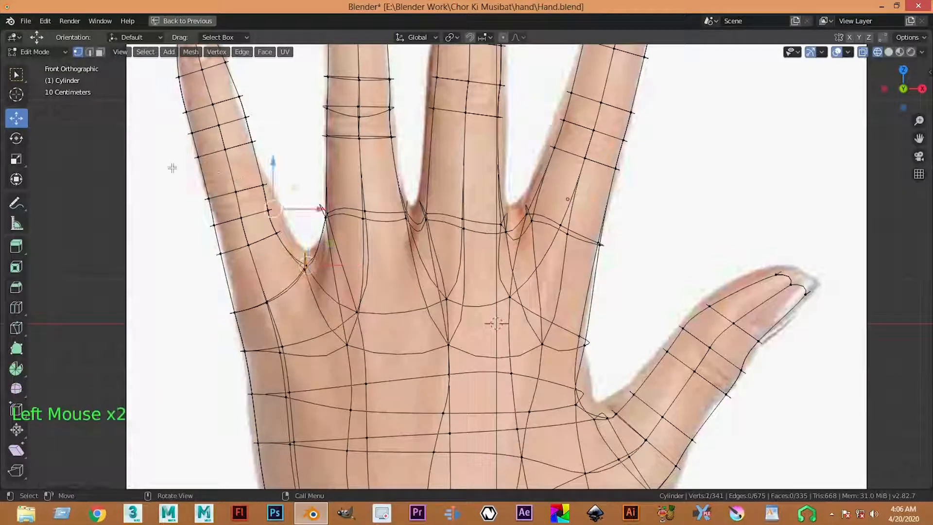
Select the edge loops at the little finger's lower joint and move them slightly up along the finger
{"action": "left_click", "coordinate": [172, 171], "text": "ctrl"}
{"action": "left_click_drag", "start_coordinate": [146, 172], "coordinate": [287, 262]}
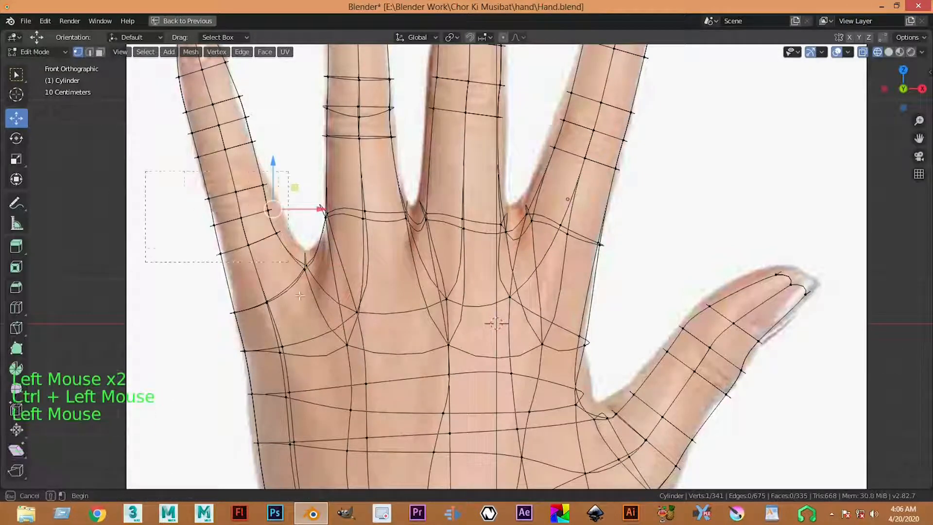
{"action": "left_click_drag", "start_coordinate": [304, 307], "coordinate": [289, 262]}
{"action": "mouse_move", "coordinate": [246, 210]}
{"action": "left_mouse_down"}
{"action": "mouse_move", "coordinate": [239, 208]}
{"action": "mouse_move", "coordinate": [244, 197]}
{"action": "left_mouse_up"}
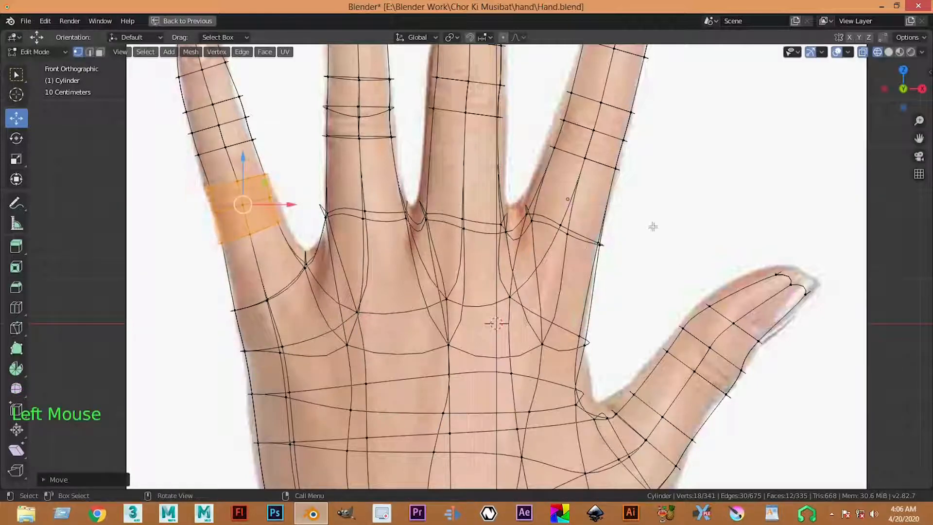
Raise the web vertices between the middle and index fingers and those between the index finger and thumb to match the reference
{"action": "left_click", "coordinate": [489, 190]}
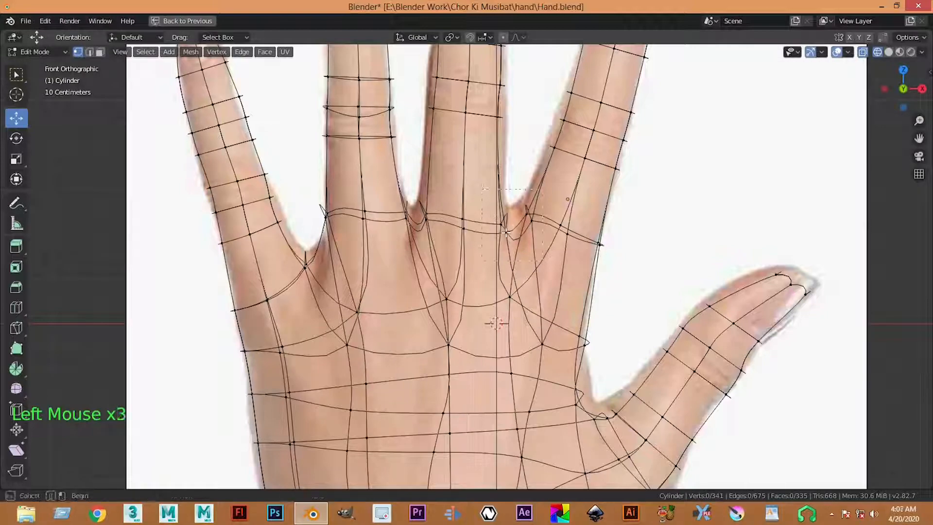
{"action": "left_click_drag", "start_coordinate": [511, 181], "coordinate": [511, 167]}
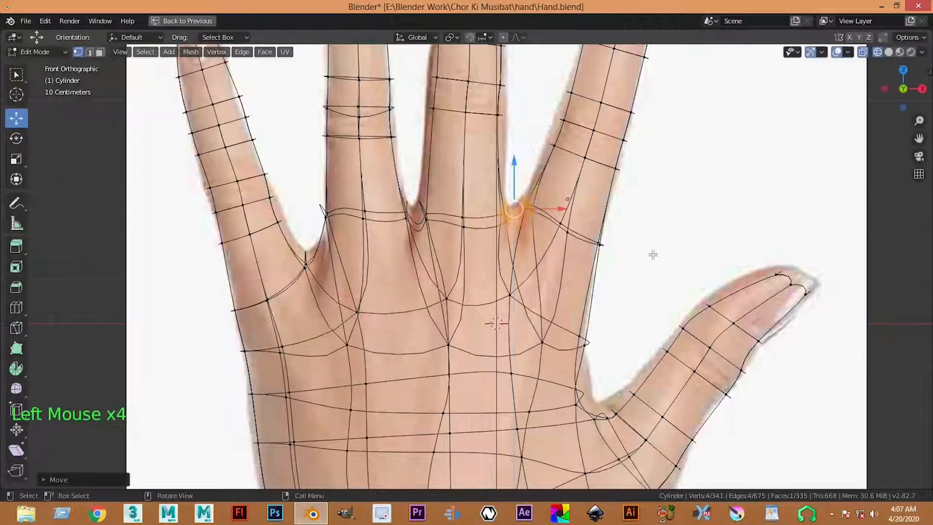
{"action": "scroll", "coordinate": [627, 244], "scroll_direction": "down", "scroll_amount": 3}
{"action": "scroll", "coordinate": [623, 273], "scroll_direction": "up", "scroll_amount": 2}
{"action": "left_click", "coordinate": [623, 273]}
{"action": "middle_click_drag", "start_coordinate": [623, 273], "coordinate": [580, 267], "text": "shift"}
{"action": "left_click_drag", "start_coordinate": [616, 213], "coordinate": [526, 336]}
{"action": "left_click_drag", "start_coordinate": [584, 290], "coordinate": [586, 273]}
{"action": "left_click", "coordinate": [728, 438]}
Select the vertices at the outer corner of the thumb's base and move them outward to the reference outline
{"action": "middle_click_drag", "start_coordinate": [619, 358], "coordinate": [612, 251], "text": "shift"}
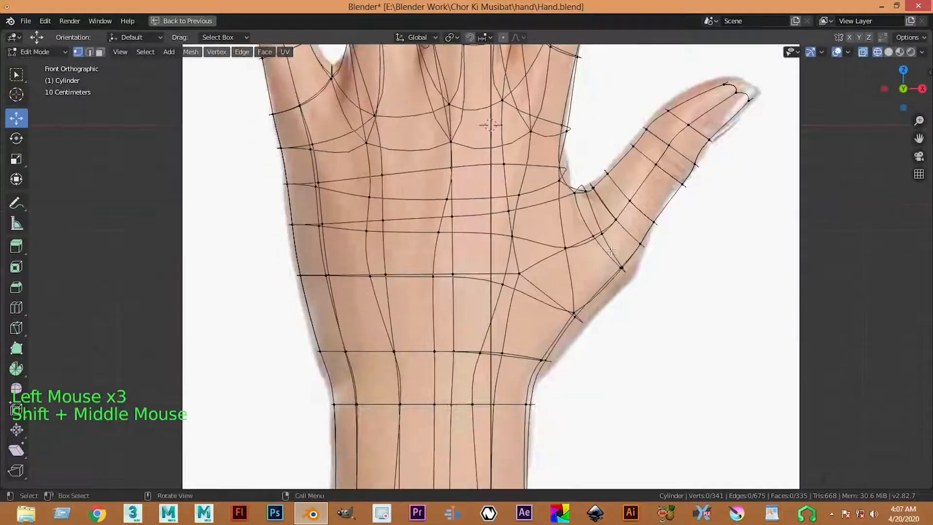
{"action": "left_click_drag", "start_coordinate": [646, 295], "coordinate": [639, 284]}
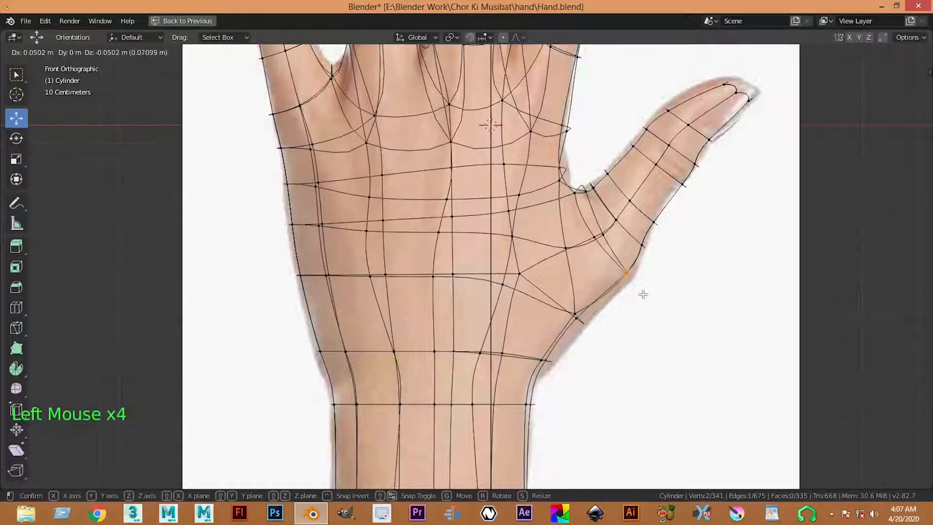
{"action": "left_click", "coordinate": [643, 294]}
{"action": "scroll", "coordinate": [675, 352], "scroll_direction": "down", "scroll_amount": 2}
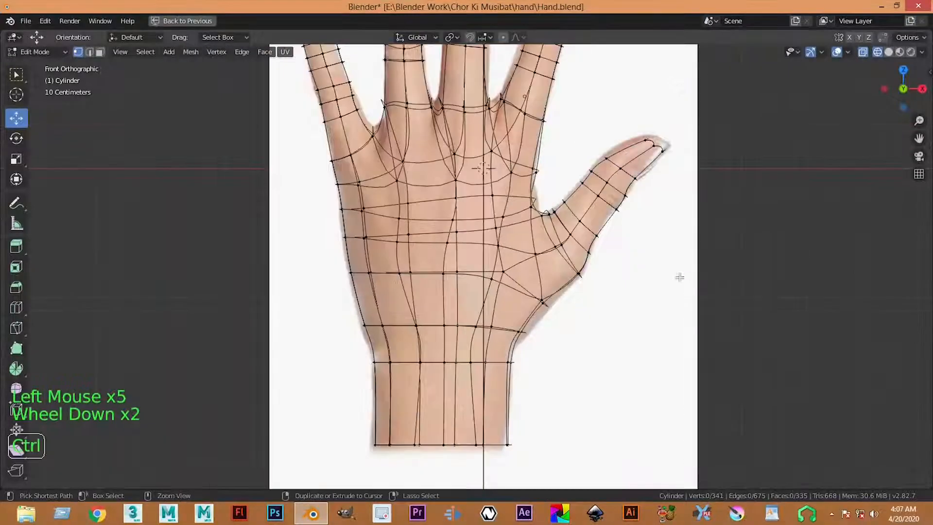
Select the end vertices of the thumb tip and scale them up to fill the reference fingertip
{"action": "scroll", "coordinate": [679, 277], "scroll_direction": "up", "scroll_amount": 2}
{"action": "middle_click_drag", "start_coordinate": [679, 277], "coordinate": [599, 409], "text": "shift"}
{"action": "left_click_drag", "start_coordinate": [613, 164], "coordinate": [714, 253]}
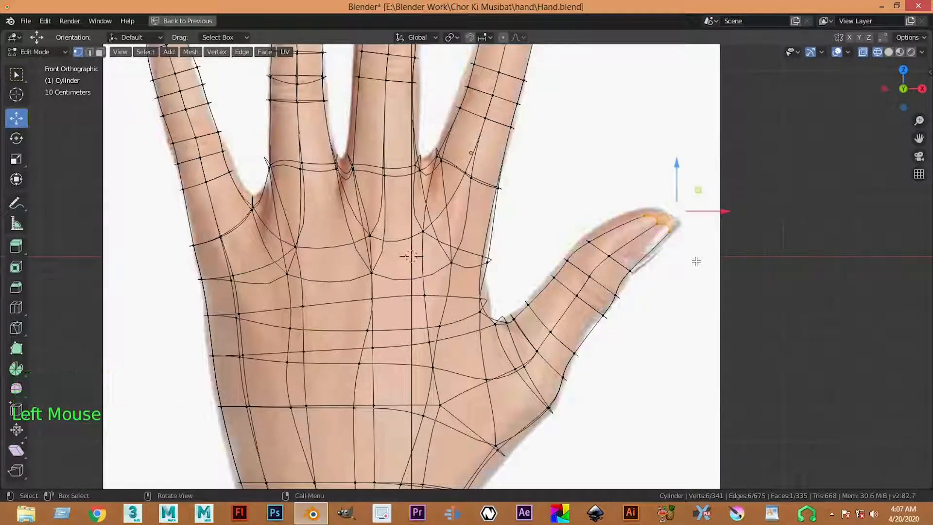
{"action": "key", "text": "s"}
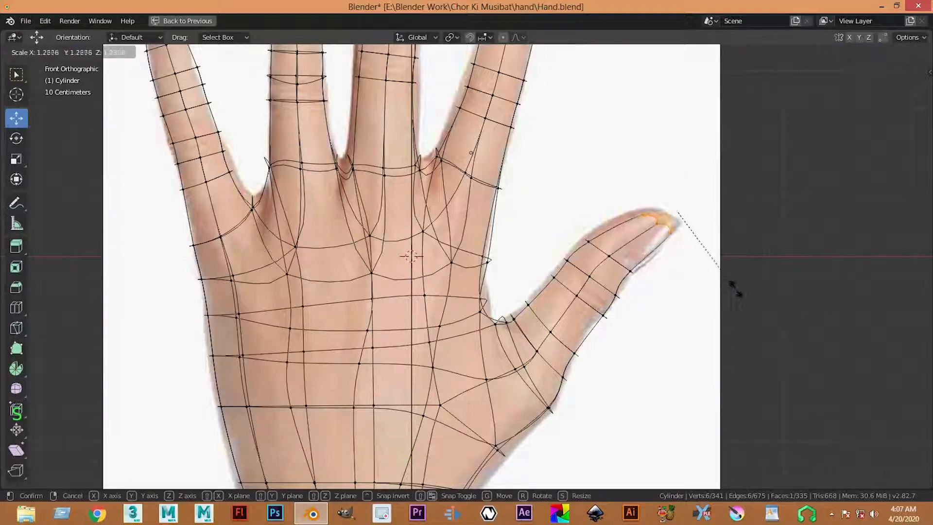
{"action": "left_click", "coordinate": [758, 312]}
{"action": "left_click", "coordinate": [673, 215]}
{"action": "left_click", "coordinate": [760, 223]}
Return to the multi-view layout and show the hand in solid shading in the perspective view
{"action": "key", "text": "ctrl+space"}
{"action": "scroll", "coordinate": [686, 257], "scroll_direction": "down", "scroll_amount": 2}
{"action": "key", "text": "z"}
{"action": "left_click", "coordinate": [722, 295]}
{"action": "middle_click_drag", "start_coordinate": [721, 296], "coordinate": [636, 344]}
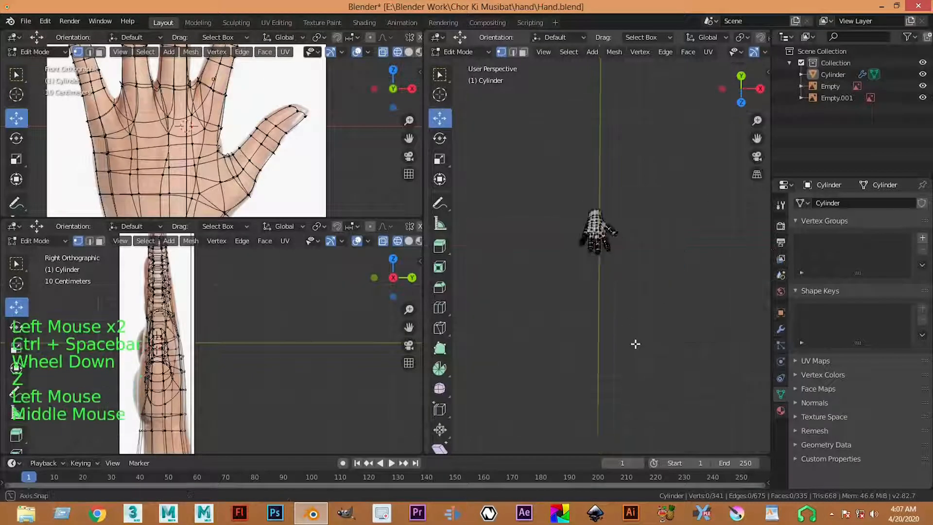
{"action": "scroll", "coordinate": [636, 343], "scroll_direction": "up", "scroll_amount": 4}
{"action": "key", "text": "z"}
{"action": "left_click", "coordinate": [642, 297]}
Examine the shaded hand from several angles in Object Mode, checking the fingers and joints
{"action": "key", "text": "grave"}
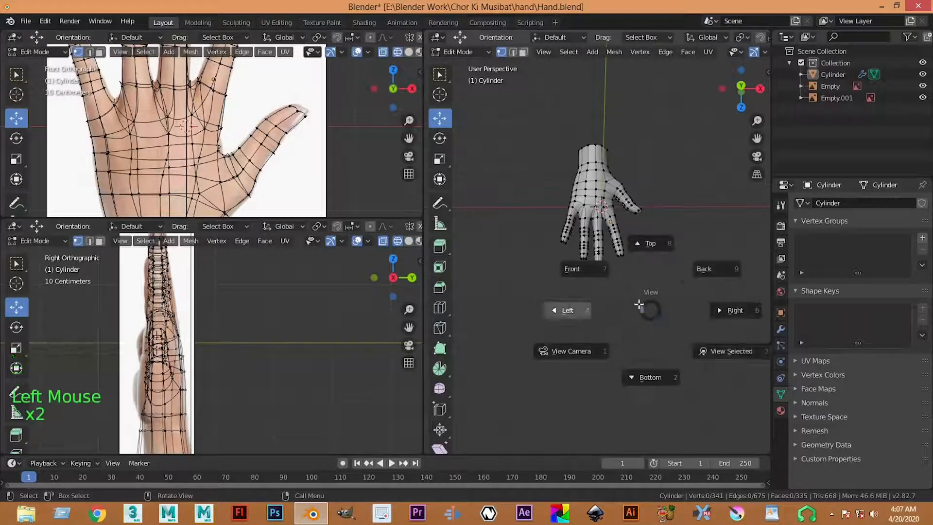
{"action": "key", "text": "Tab"}
{"action": "left_click", "coordinate": [653, 328]}
{"action": "scroll", "coordinate": [563, 152], "scroll_direction": "up", "scroll_amount": 4}
{"action": "middle_click_drag", "start_coordinate": [563, 152], "coordinate": [619, 151]}
{"action": "scroll", "coordinate": [553, 194], "scroll_direction": "down", "scroll_amount": 4}
{"action": "scroll", "coordinate": [581, 141], "scroll_direction": "up", "scroll_amount": 4}
{"action": "middle_click_drag", "start_coordinate": [554, 193], "coordinate": [603, 243]}
{"action": "scroll", "coordinate": [529, 168], "scroll_direction": "down", "scroll_amount": 2}
{"action": "scroll", "coordinate": [539, 161], "scroll_direction": "up", "scroll_amount": 2}
{"action": "scroll", "coordinate": [552, 147], "scroll_direction": "up", "scroll_amount": 1}
{"action": "scroll", "coordinate": [552, 147], "scroll_direction": "down", "scroll_amount": 4}
{"action": "scroll", "coordinate": [552, 148], "scroll_direction": "up", "scroll_amount": 3}
{"action": "scroll", "coordinate": [564, 195], "scroll_direction": "up", "scroll_amount": 1}
{"action": "scroll", "coordinate": [572, 235], "scroll_direction": "up", "scroll_amount": 1}
{"action": "scroll", "coordinate": [572, 234], "scroll_direction": "up", "scroll_amount": 1}
{"action": "scroll", "coordinate": [572, 234], "scroll_direction": "up", "scroll_amount": 1, "text": "shift"}
Try adding an edge loop around the middle finger's upper joint in Edit Mode
{"action": "left_click", "coordinate": [610, 266]}
{"action": "key", "text": "Tab"}
{"action": "scroll", "coordinate": [608, 294], "scroll_direction": "up", "scroll_amount": 4}
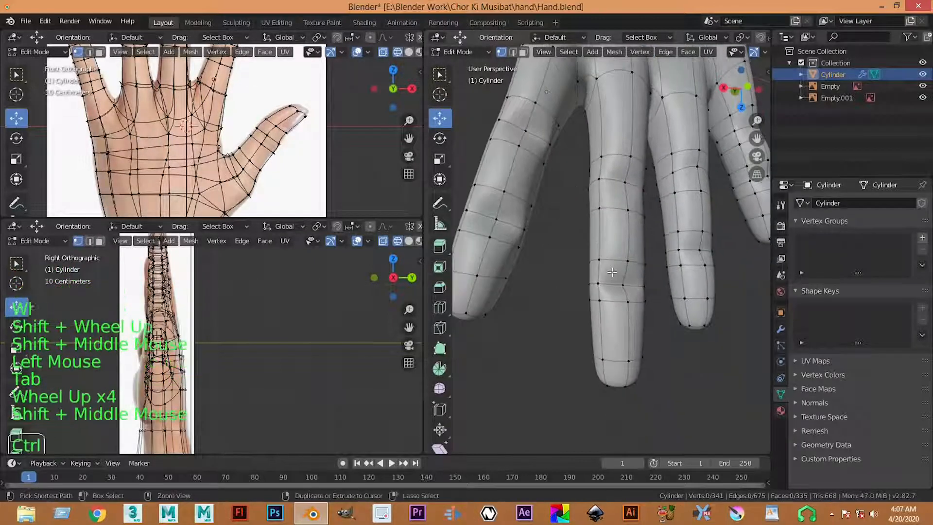
{"action": "key", "text": "ctrl+r"}
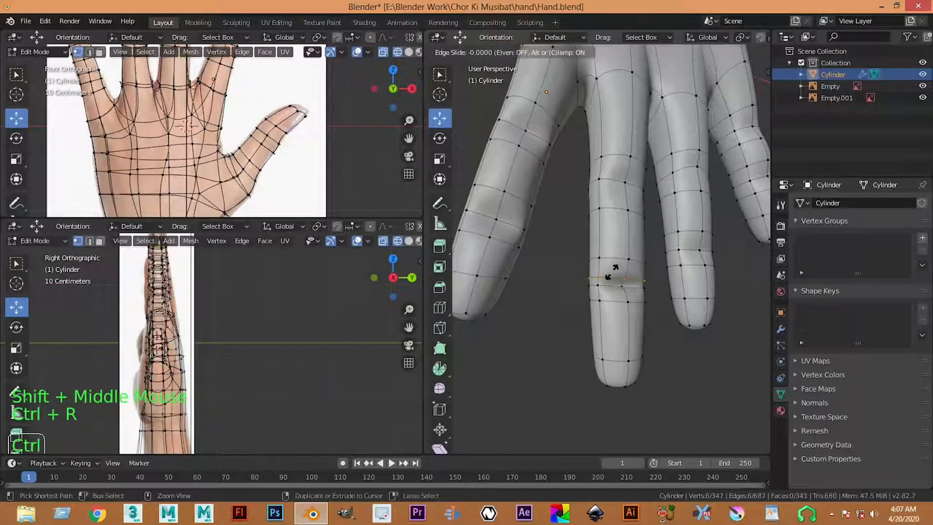
{"action": "left_click", "coordinate": [615, 277]}
{"action": "scroll", "coordinate": [518, 290], "scroll_direction": "down", "scroll_amount": 2}
{"action": "left_click", "coordinate": [569, 346]}
Undo the edge loop added at the middle finger's joint and clear the selection
{"action": "key", "text": "ctrl+z"}
{"action": "key", "text": "ctrl+z"}
{"action": "key", "text": "ctrl+z"}
{"action": "key", "text": "ctrl+z"}
{"action": "key", "text": "ctrl+z"}
{"action": "key", "text": "ctrl+z"}
{"action": "left_click", "coordinate": [563, 363]}
{"action": "scroll", "coordinate": [564, 363], "scroll_direction": "down", "scroll_amount": 3}
{"action": "left_click", "coordinate": [564, 363]}
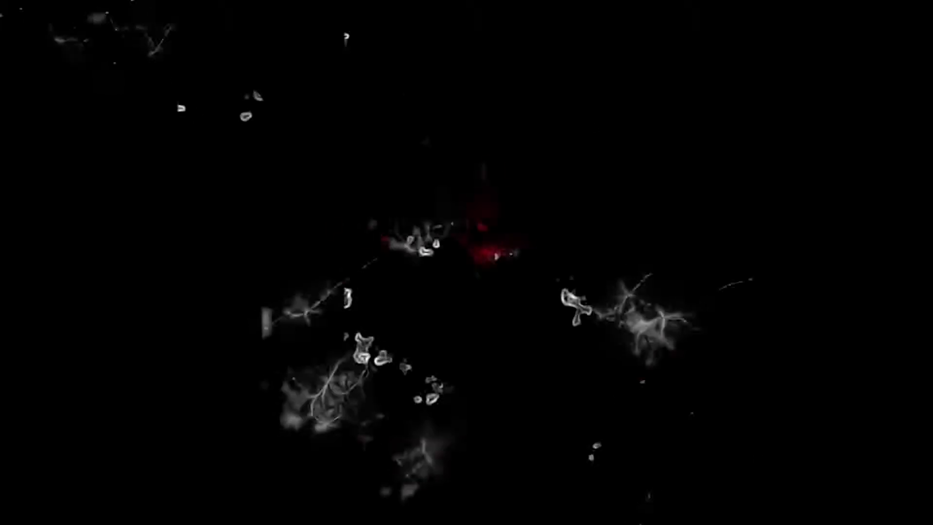